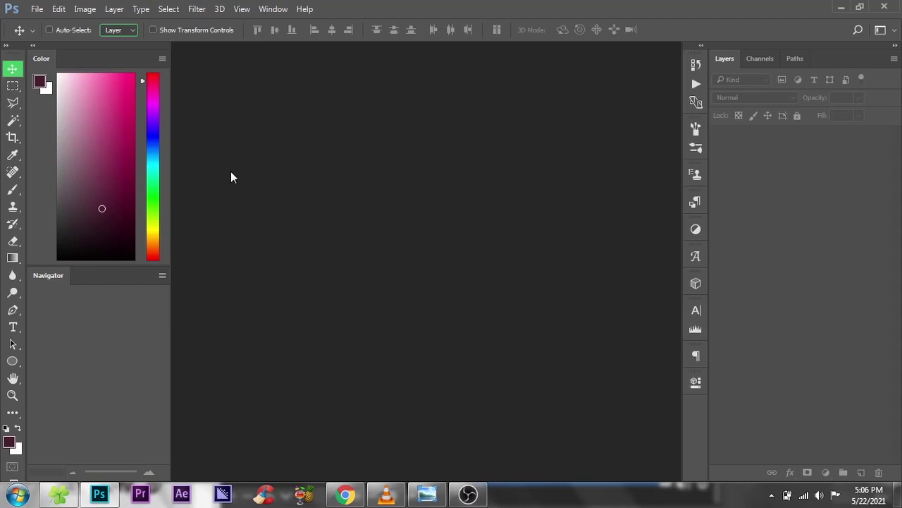
# Create a 2000×833 px, 200 ppi canvas from the Benner preset and open the girl PNG.
pyautogui.click(37, 9)
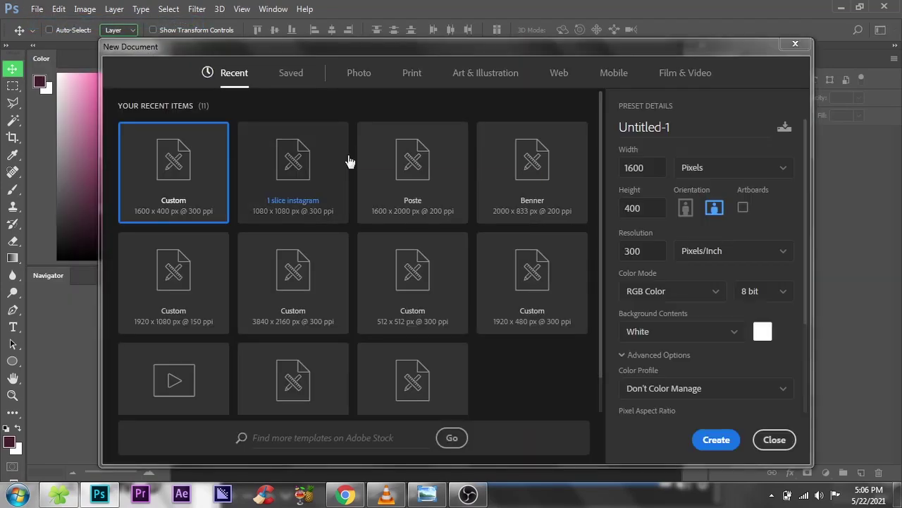
pyautogui.click(540, 190)
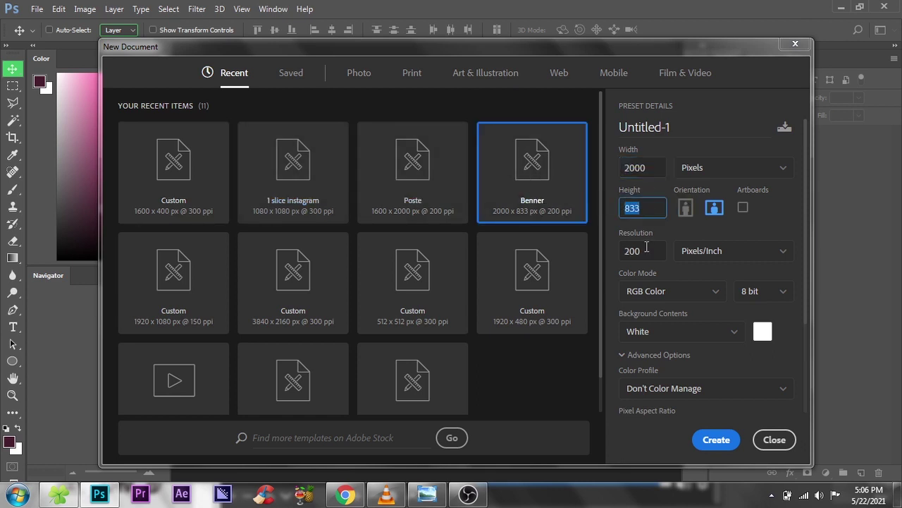
pyautogui.click(717, 440)
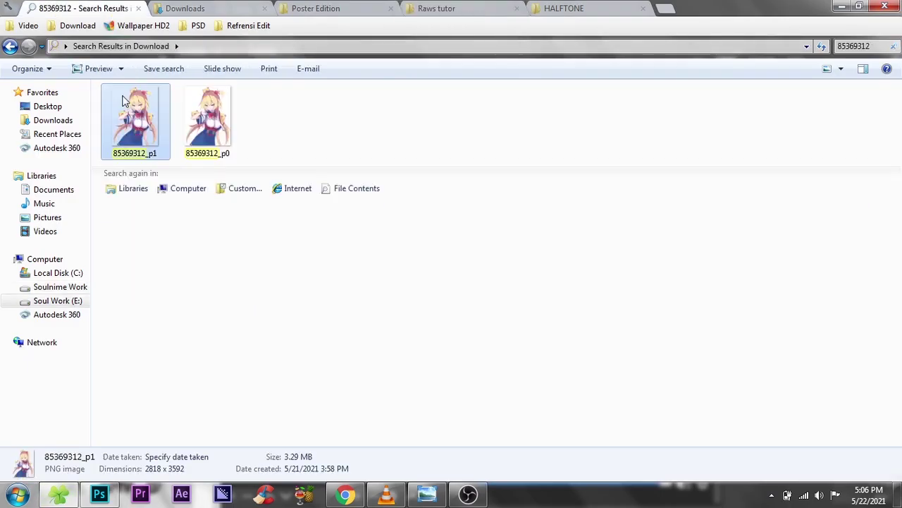
pyautogui.moveTo(145, 338); pyautogui.dragTo(451, 2)
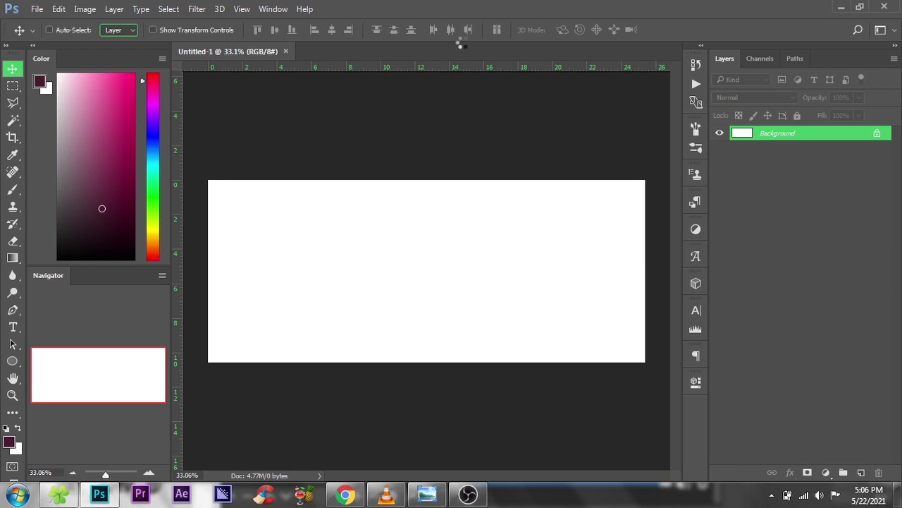
pyautogui.moveTo(460, 44); pyautogui.dragTo(439, 92)
# Place the girl image into the banner, scaled down, tilted and positioned.
pyautogui.moveTo(427, 128)
pyautogui.mouseDown()
pyautogui.moveTo(259, 60)
pyautogui.moveTo(433, 242)
pyautogui.moveTo(423, 224)
pyautogui.mouseUp()
pyautogui.hotkey('ctrl', 't')
pyautogui.hotkey('ctrl', '-')
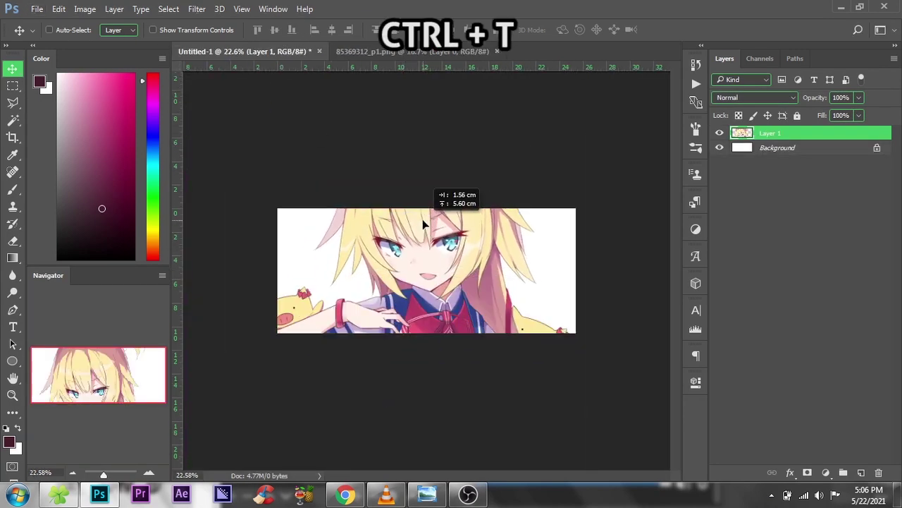
pyautogui.moveTo(608, 79)
pyautogui.mouseDown()
pyautogui.moveTo(476, 242)
pyautogui.moveTo(540, 242)
pyautogui.mouseUp()
pyautogui.moveTo(452, 262)
pyautogui.mouseDown()
pyautogui.moveTo(453, 275)
pyautogui.moveTo(461, 197)
pyautogui.mouseUp()
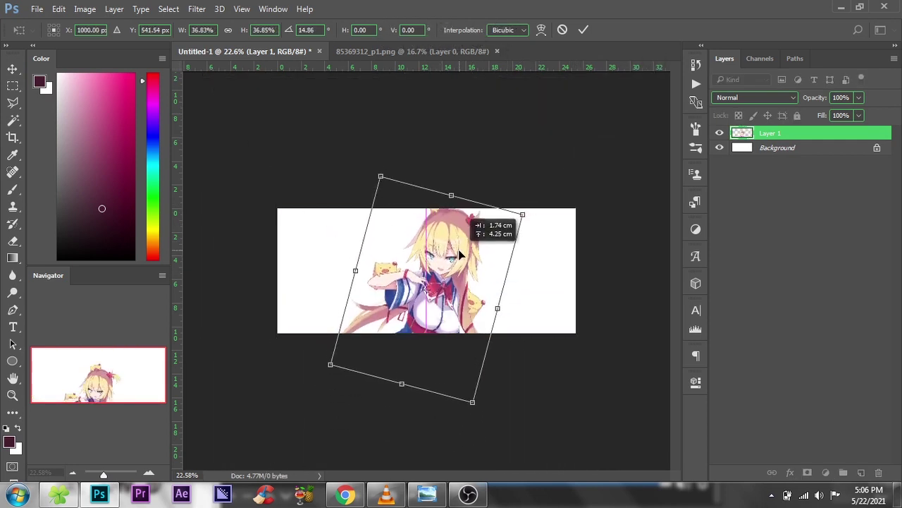
pyautogui.moveTo(575, 204); pyautogui.dragTo(585, 238)
pyautogui.moveTo(480, 246)
pyautogui.mouseDown()
pyautogui.moveTo(455, 258)
pyautogui.moveTo(469, 247)
pyautogui.mouseUp()
pyautogui.moveTo(572, 248)
pyautogui.mouseDown()
pyautogui.moveTo(567, 234)
pyautogui.moveTo(571, 244)
pyautogui.mouseUp()
pyautogui.scroll(2, 406, 255)
pyautogui.moveTo(467, 257); pyautogui.dragTo(471, 249)
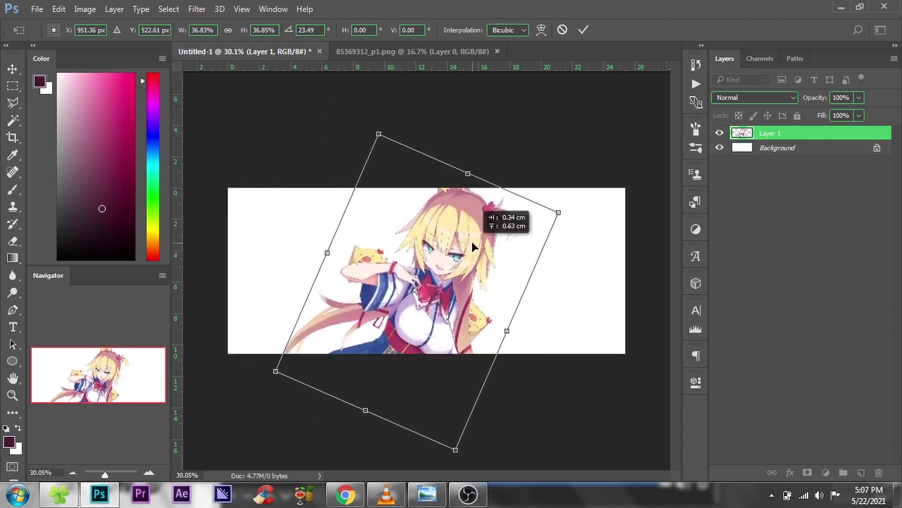
pyautogui.click(583, 30)
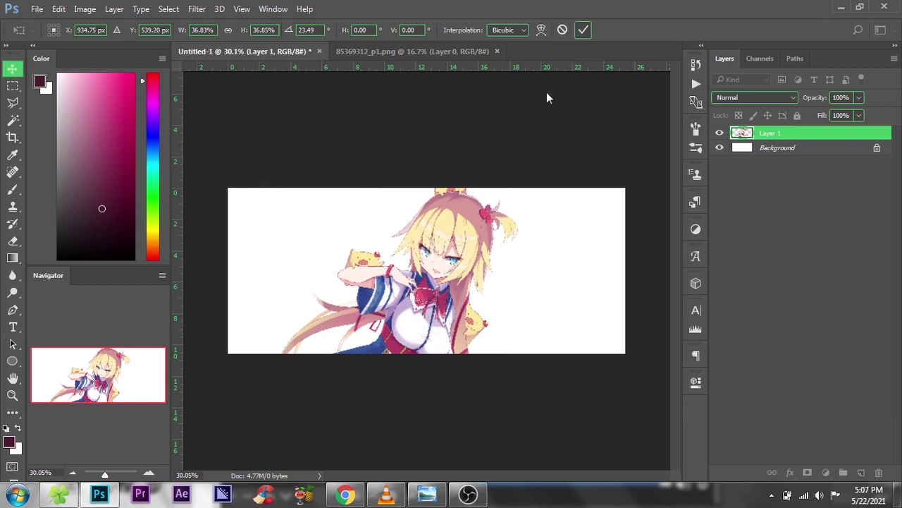
# Rotate the girl image slightly to straighten it.
pyautogui.hotkey('ctrl', 't')
pyautogui.moveTo(590, 201); pyautogui.dragTo(604, 172)
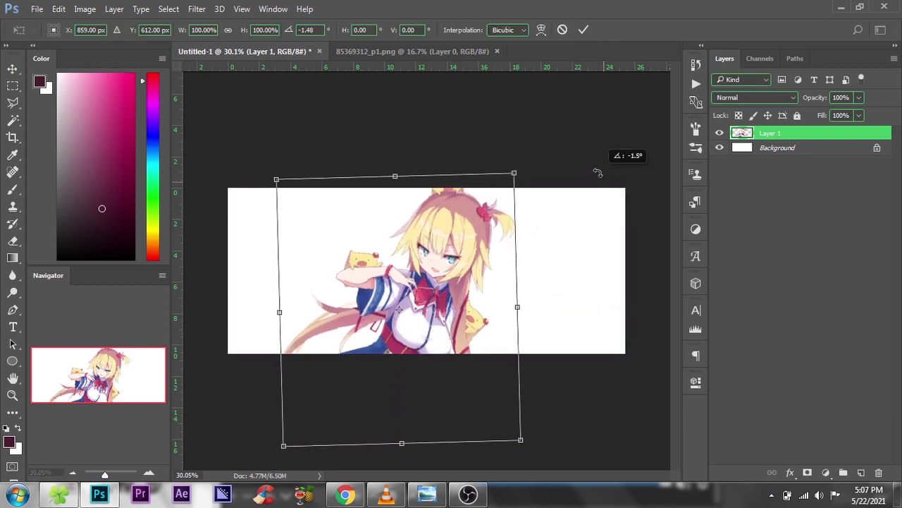
pyautogui.click(582, 31)
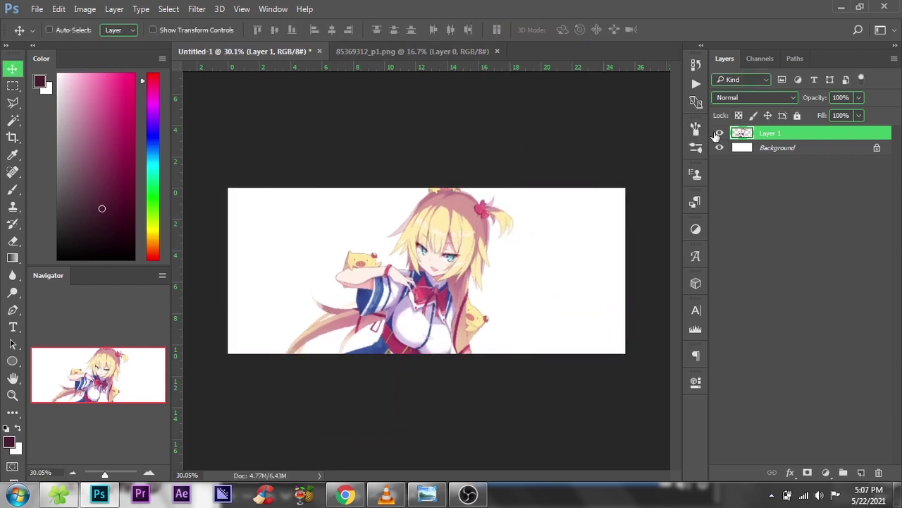
# Hide the girl layer and add horizontal and vertical guides through the canvas centre.
pyautogui.click(719, 133)
pyautogui.moveTo(550, 67)
pyautogui.mouseDown()
pyautogui.moveTo(444, 256)
pyautogui.moveTo(413, 271)
pyautogui.mouseUp()
pyautogui.moveTo(175, 239); pyautogui.dragTo(426, 244)
# Show the girl again and draw a wide solid-fill ellipse across the banner.
pyautogui.click(719, 133)
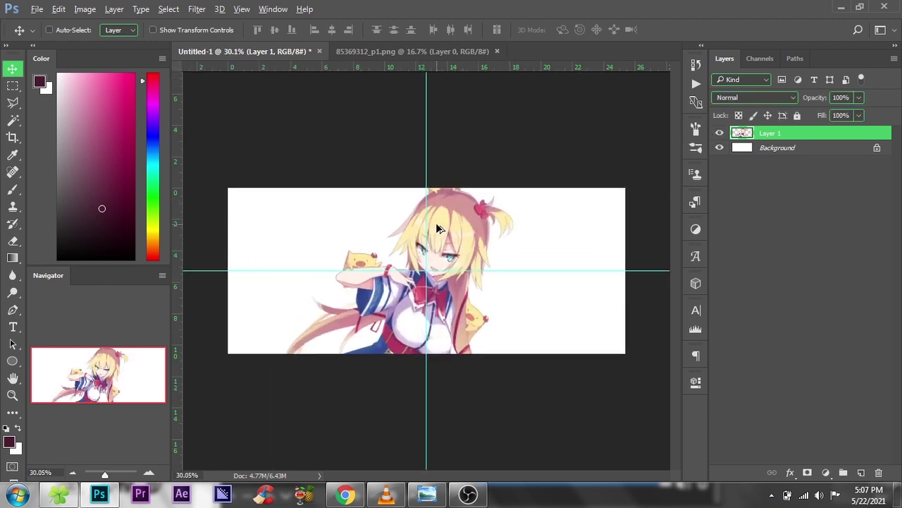
pyautogui.click(17, 362)
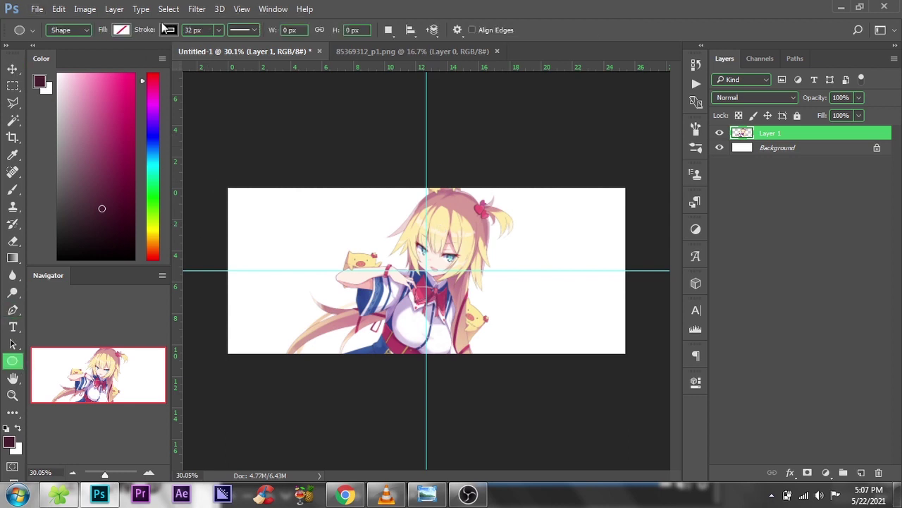
pyautogui.click(121, 30)
pyautogui.click(92, 56)
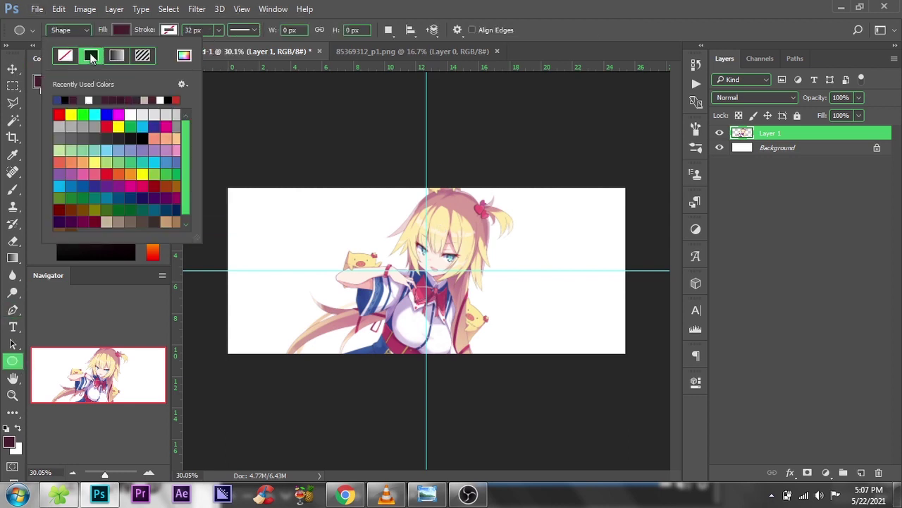
pyautogui.click(472, 70)
pyautogui.moveTo(234, 203); pyautogui.dragTo(620, 330)
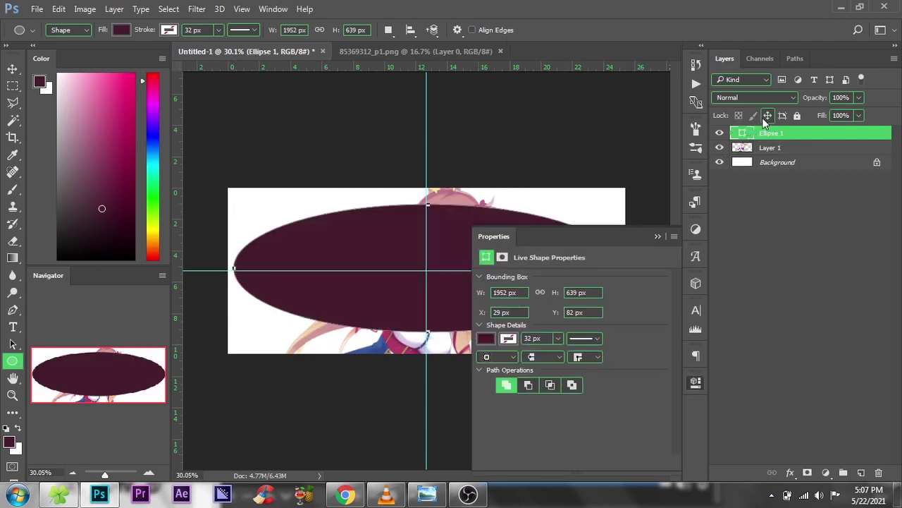
# Fill the ellipse with ffffff, colour-label its layer, and move it below Layer 1.
pyautogui.doubleClick(741, 136)
pyautogui.write('ffffff')
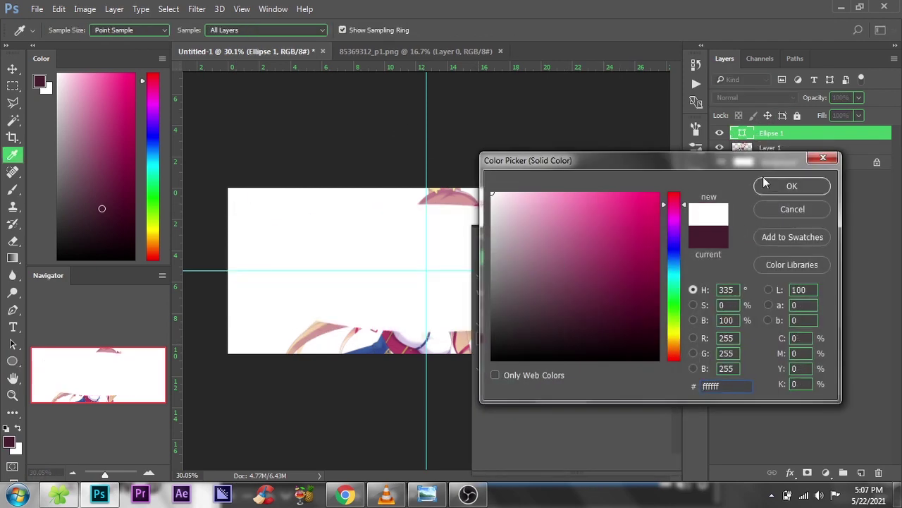
pyautogui.click(784, 191)
pyautogui.rightClick(801, 138)
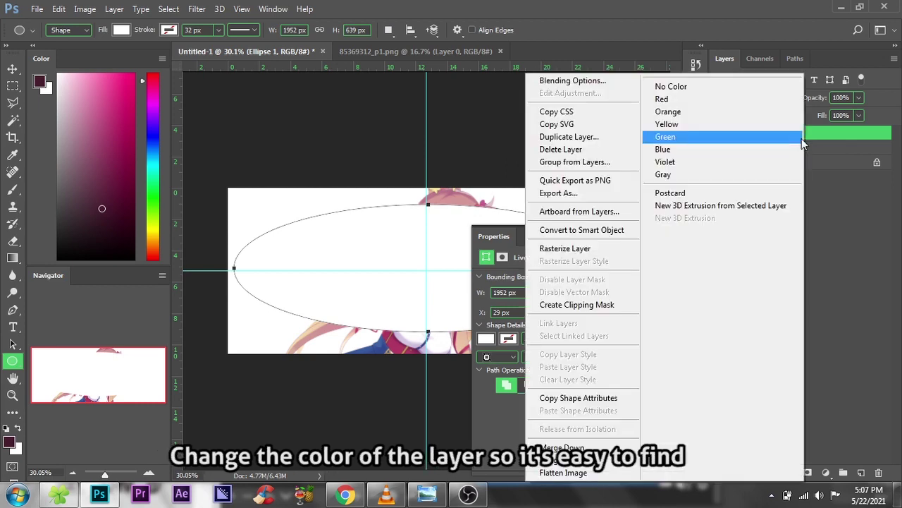
pyautogui.click(674, 175)
pyautogui.moveTo(790, 135); pyautogui.dragTo(793, 153)
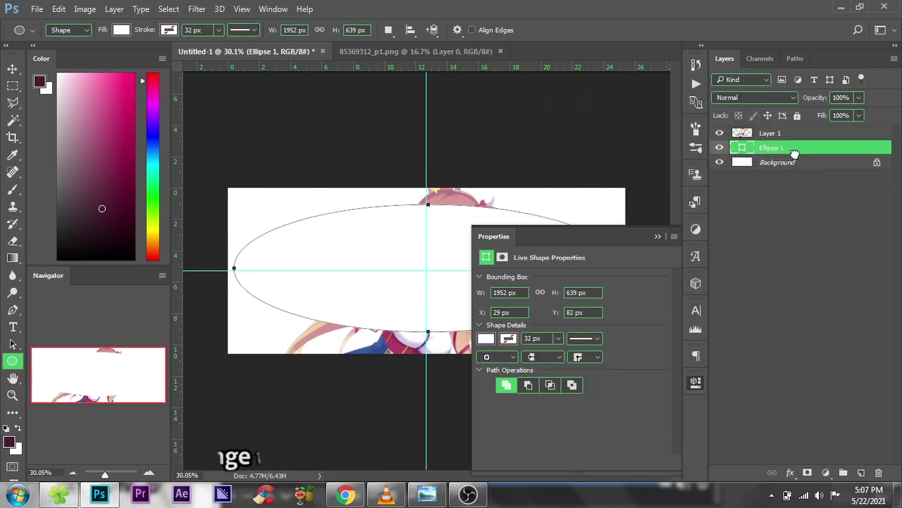
pyautogui.click(659, 238)
# Rotate the white ellipse into a diagonal and shrink it.
pyautogui.hotkey('ctrl', 't')
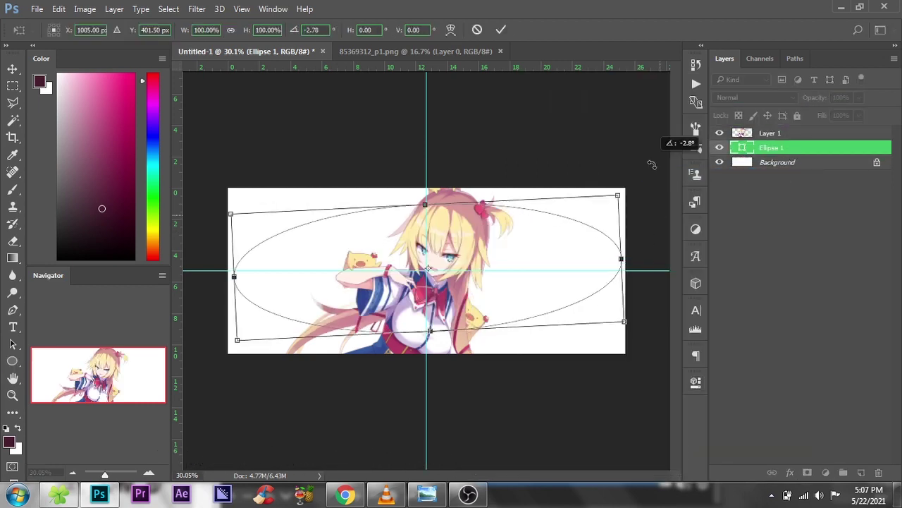
pyautogui.moveTo(671, 161)
pyautogui.mouseDown()
pyautogui.moveTo(599, 123)
pyautogui.moveTo(513, 183)
pyautogui.mouseUp()
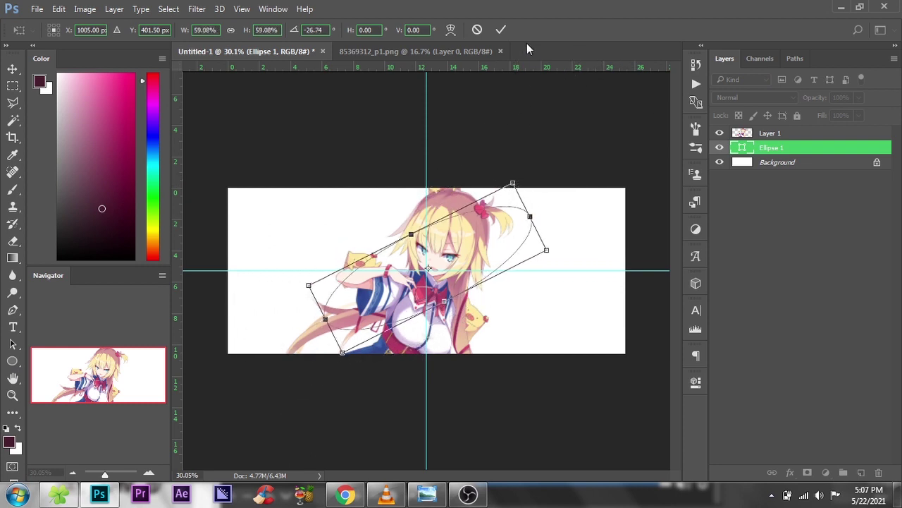
pyautogui.click(502, 32)
# Duplicate the ellipse, label it red, fill it pink e75373, then enlarge and tilt it.
pyautogui.moveTo(798, 151)
pyautogui.mouseDown()
pyautogui.moveTo(796, 161)
pyautogui.moveTo(789, 155)
pyautogui.mouseUp()
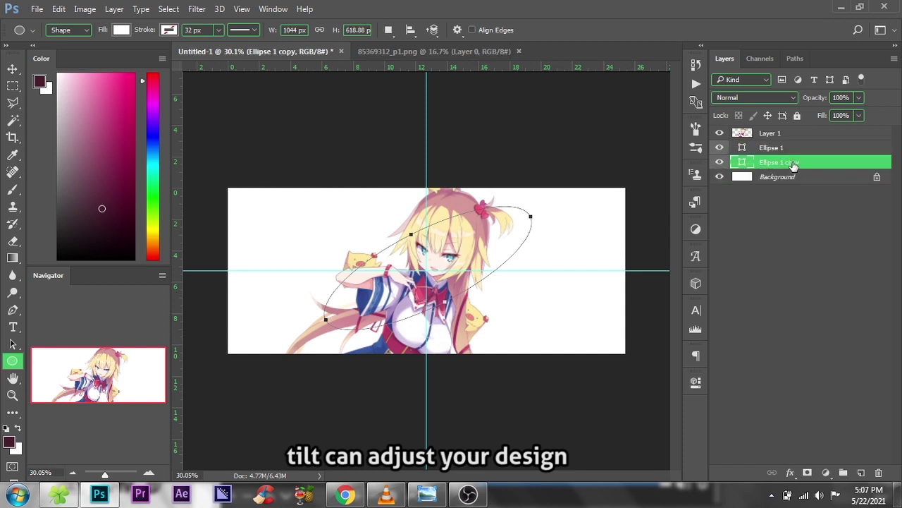
pyautogui.rightClick(815, 163)
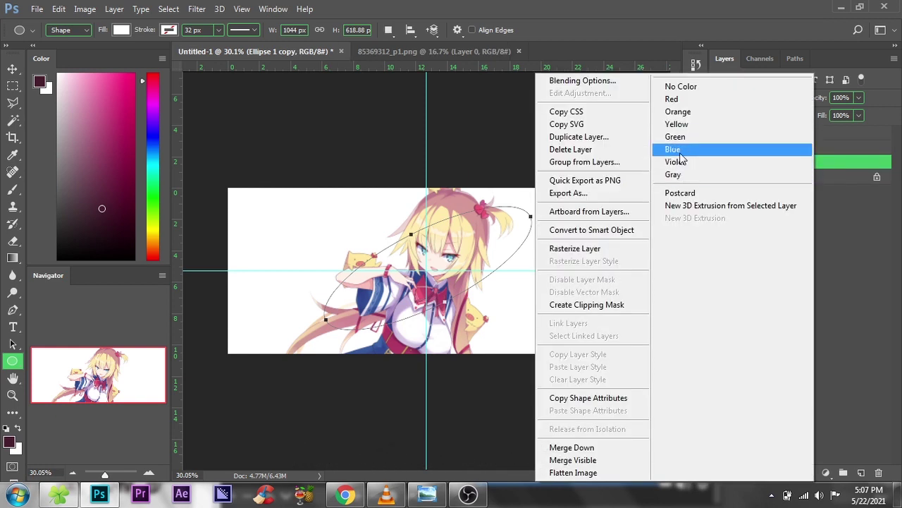
pyautogui.click(675, 103)
pyautogui.doubleClick(747, 163)
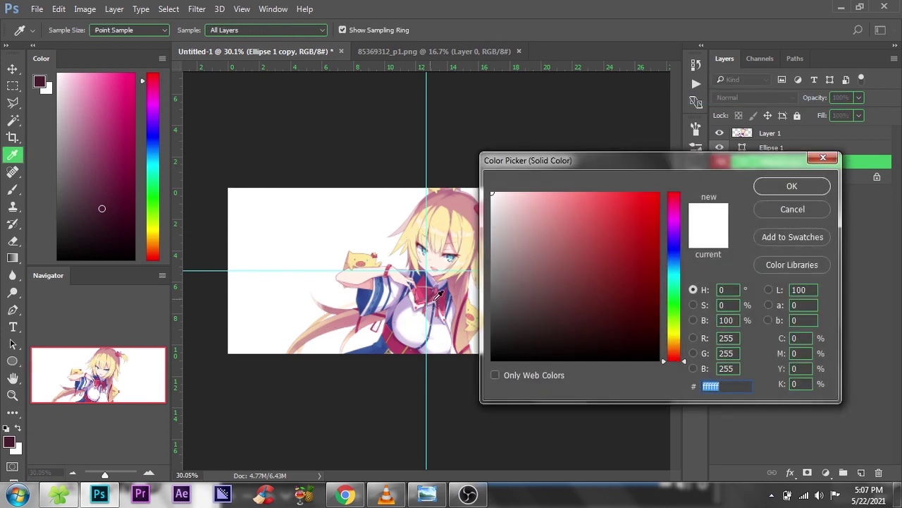
pyautogui.click(424, 295)
pyautogui.click(774, 186)
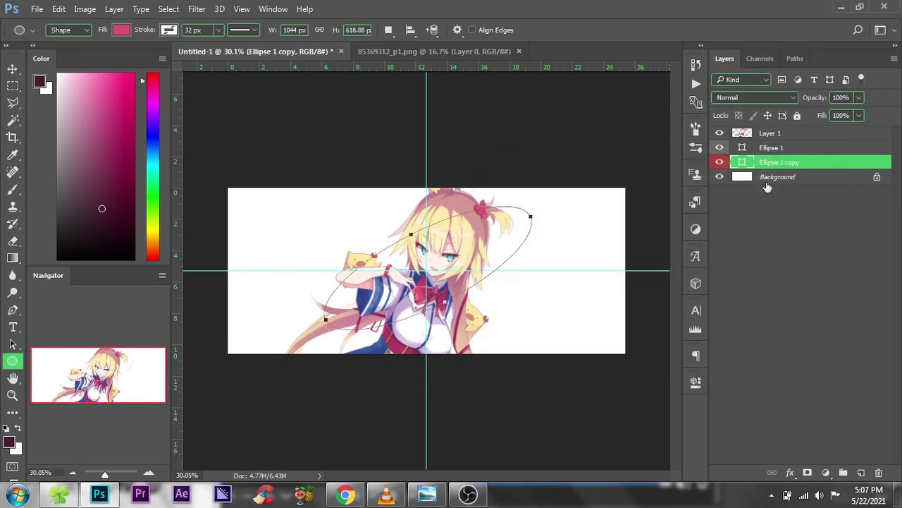
pyautogui.press('v')
pyautogui.moveTo(510, 312); pyautogui.dragTo(493, 274)
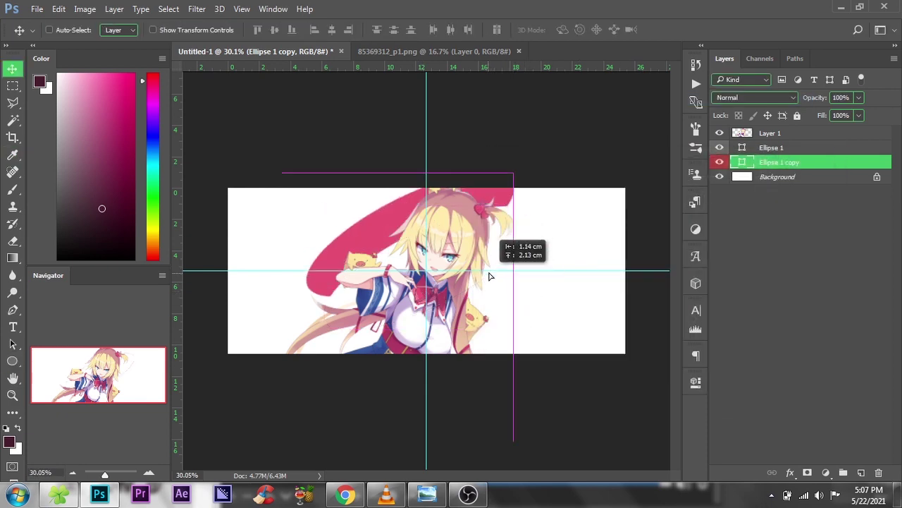
pyautogui.hotkey('ctrl', 't')
pyautogui.moveTo(518, 174)
pyautogui.mouseDown()
pyautogui.moveTo(520, 165)
pyautogui.moveTo(475, 183)
pyautogui.moveTo(547, 153)
pyautogui.mouseUp()
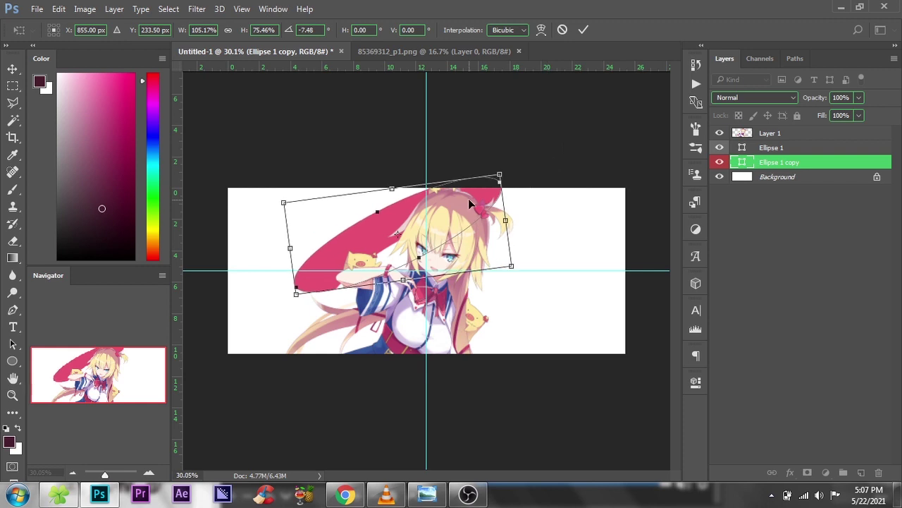
pyautogui.moveTo(468, 198); pyautogui.dragTo(478, 198)
pyautogui.click(583, 29)
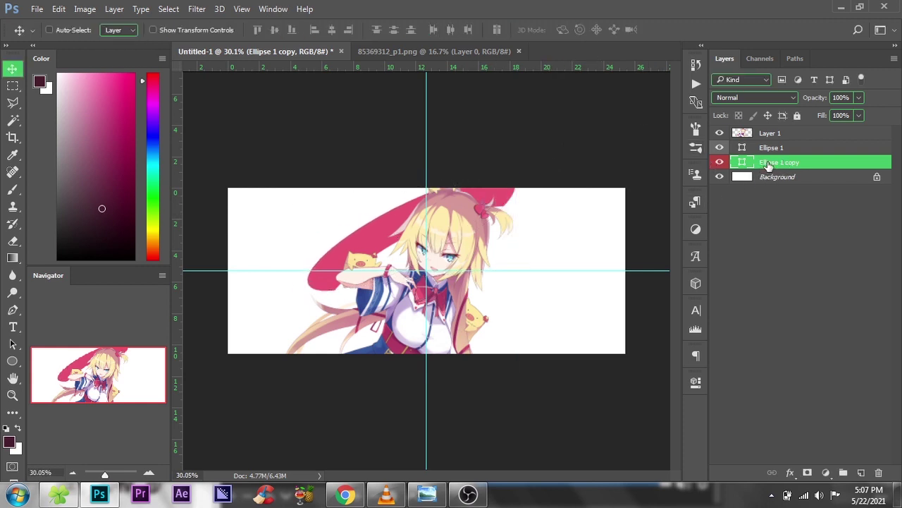
# Duplicate the pink ellipse into a second stripe, moved right and rotated slightly.
pyautogui.moveTo(772, 154); pyautogui.dragTo(772, 154)
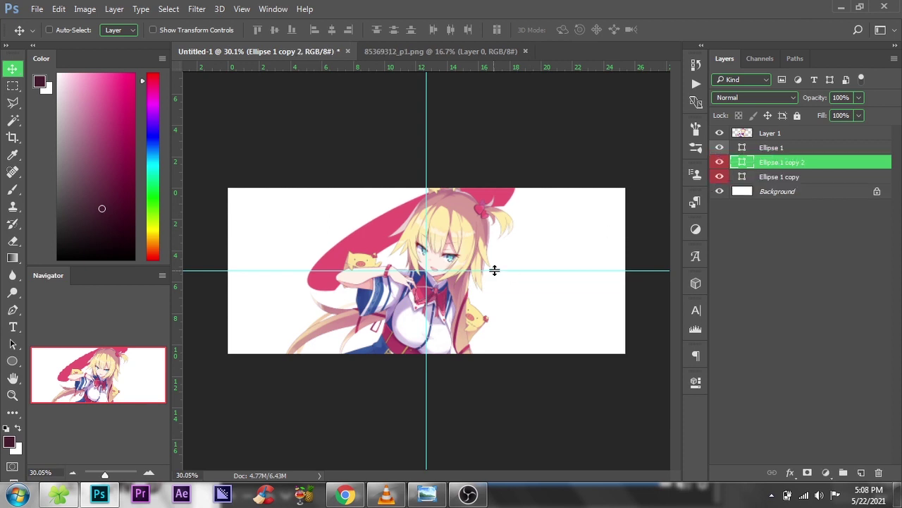
pyautogui.moveTo(492, 267); pyautogui.dragTo(549, 362)
pyautogui.hotkey('ctrl', 't')
pyautogui.moveTo(619, 303); pyautogui.dragTo(609, 270)
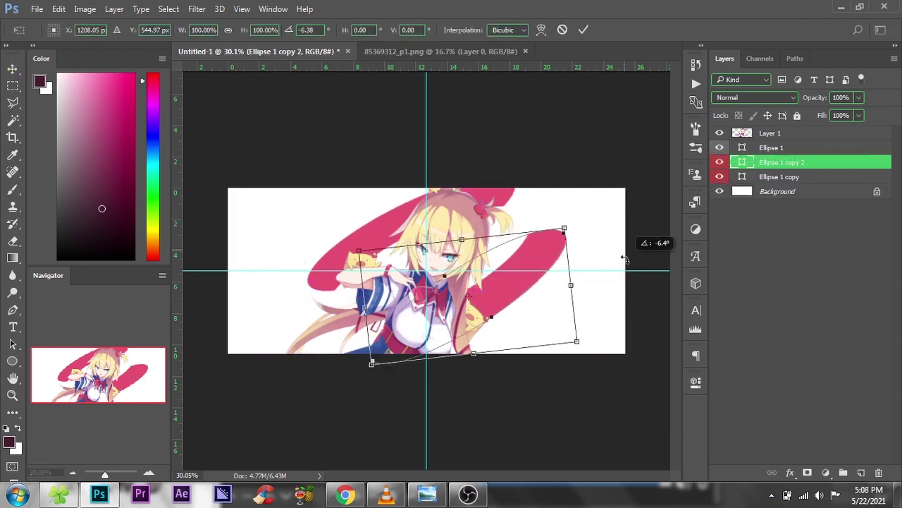
pyautogui.moveTo(514, 274); pyautogui.dragTo(511, 273)
pyautogui.click(584, 30)
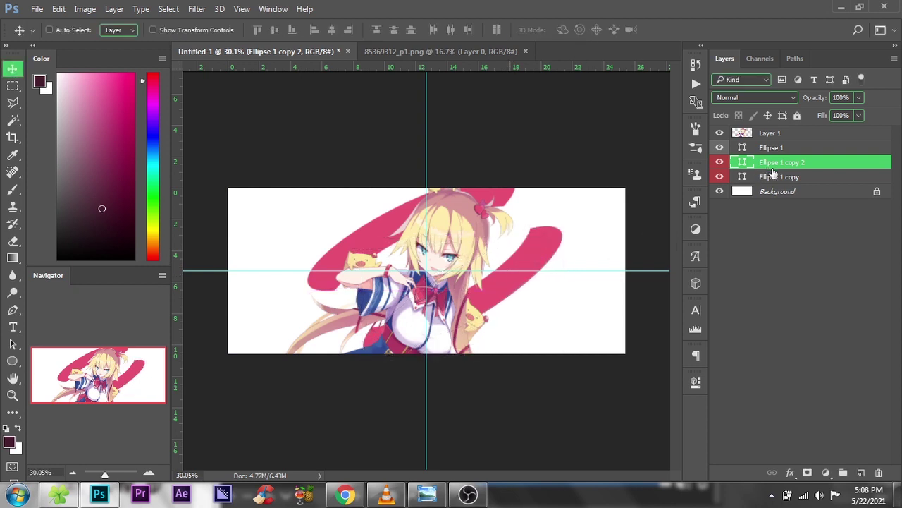
# Draw a curved Pen-tool stripe at the lower left, filled dark blue #2e458c.
pyautogui.click(13, 309)
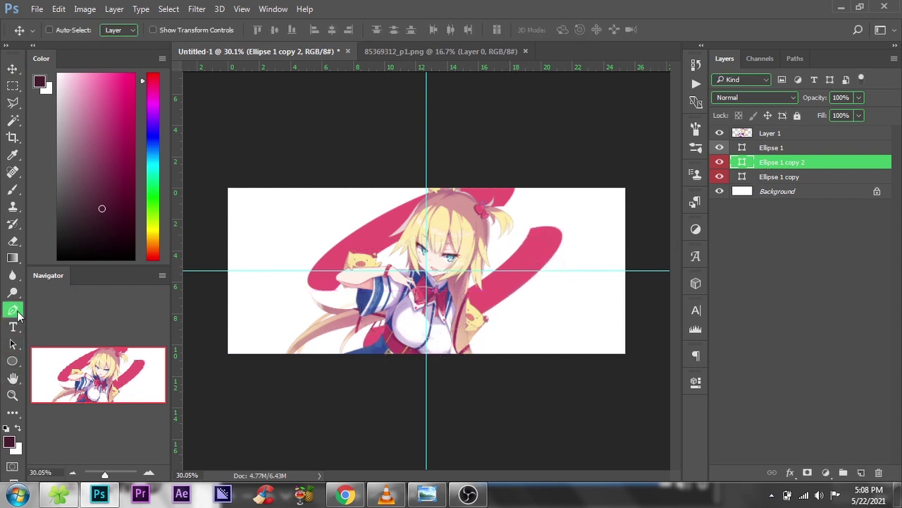
pyautogui.scroll(-3, 250, 277)
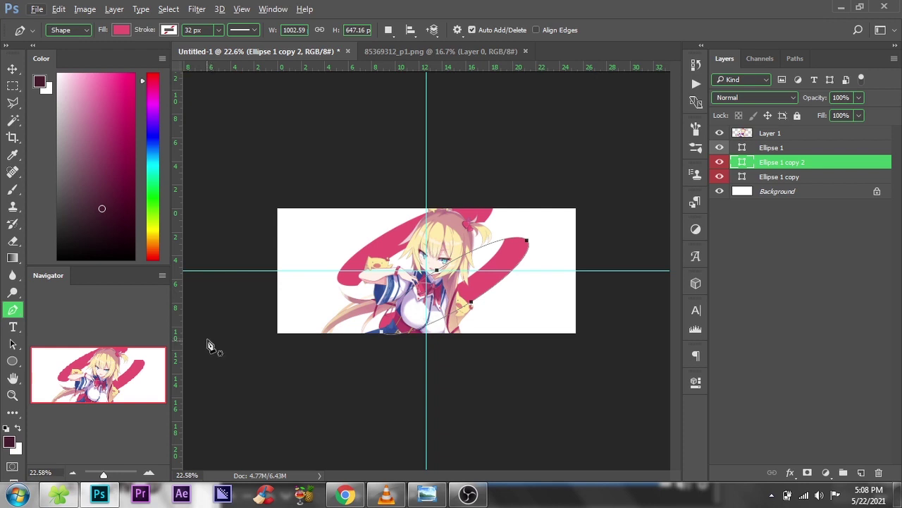
pyautogui.click(258, 294)
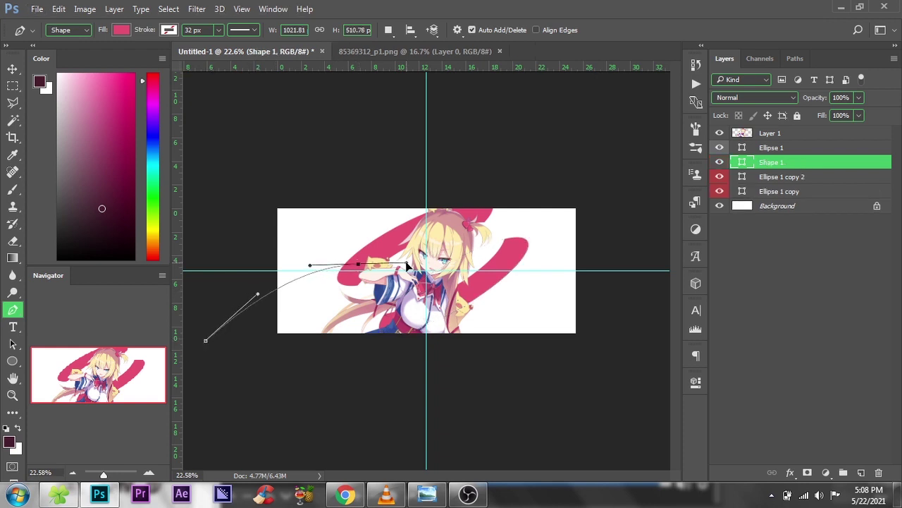
pyautogui.moveTo(407, 266); pyautogui.dragTo(407, 265)
pyautogui.click(292, 397)
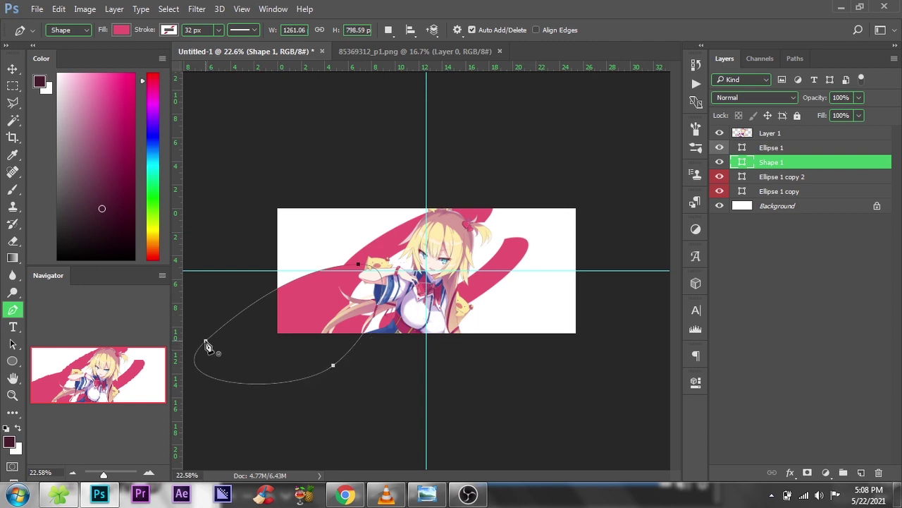
pyautogui.rightClick(787, 165)
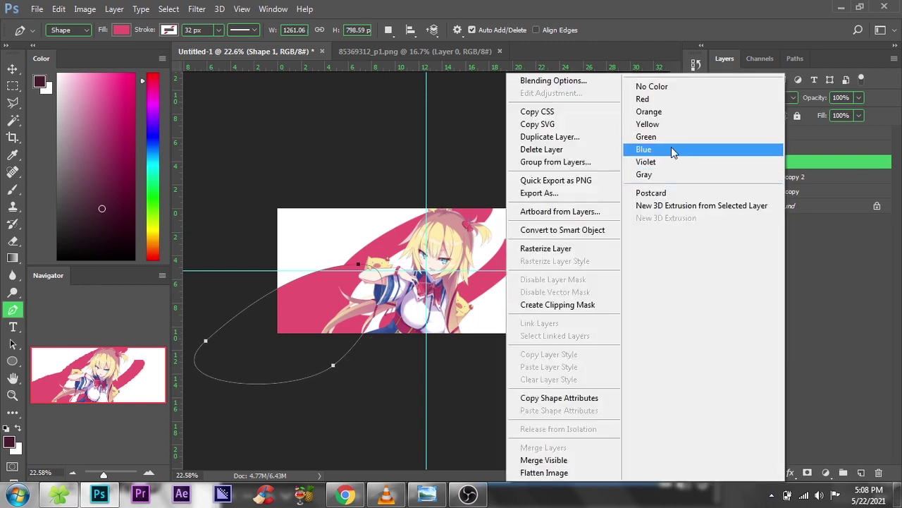
pyautogui.doubleClick(742, 162)
pyautogui.write('2e458c')
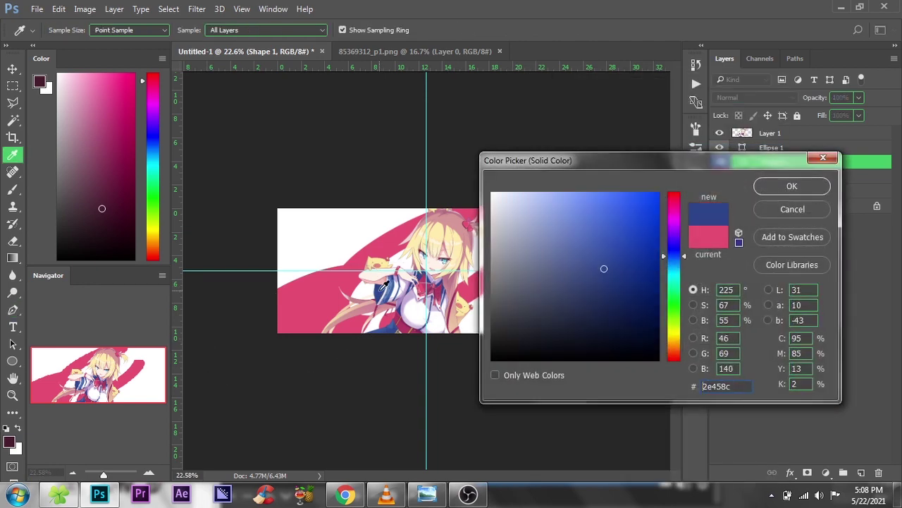
pyautogui.click(782, 186)
# Draw a second curved dark blue stripe at the upper right.
pyautogui.scroll(1, 635, 212)
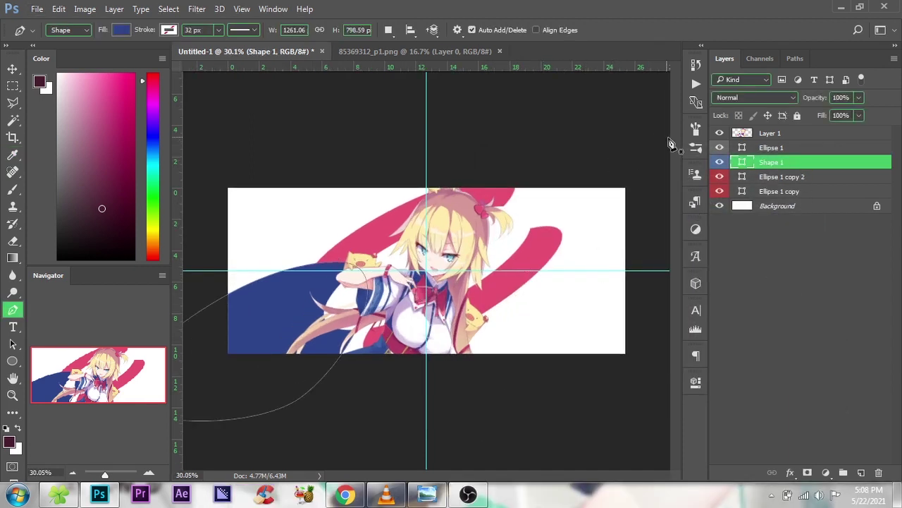
pyautogui.click(540, 173)
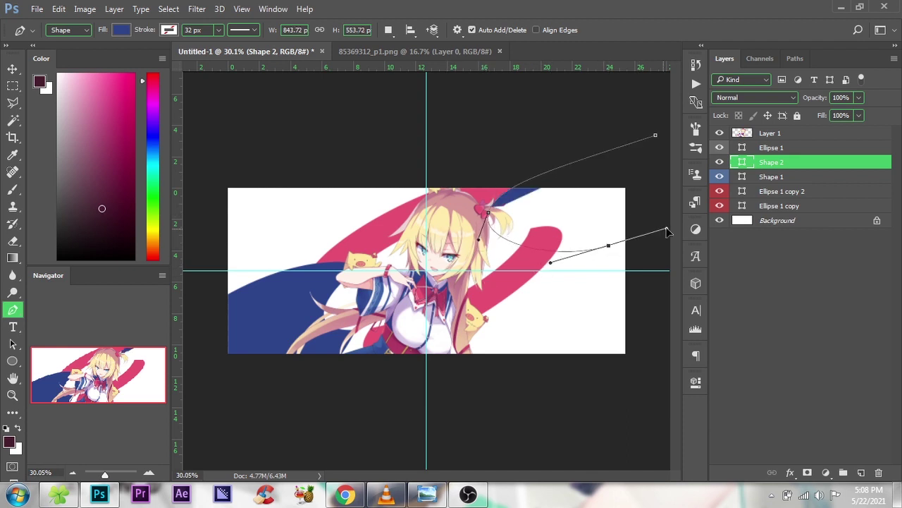
pyautogui.scroll(-1, 606, 187)
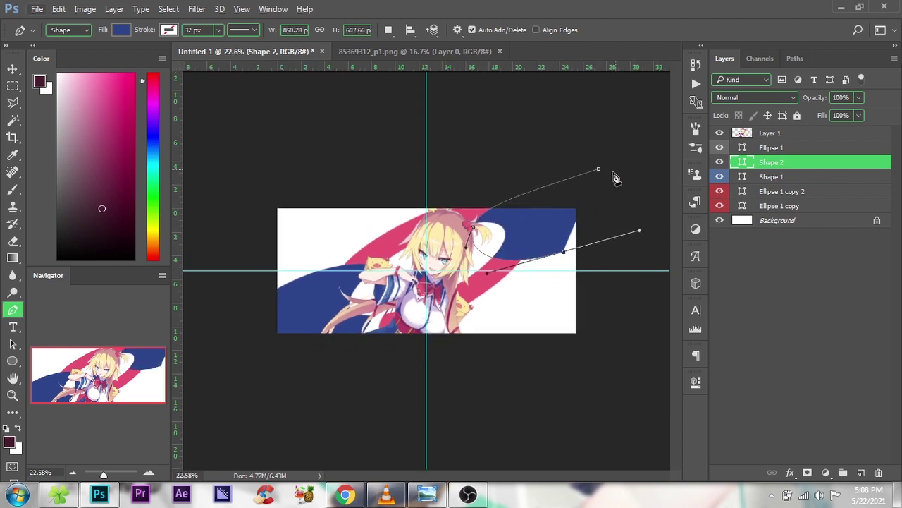
pyautogui.scroll(1, 601, 174)
pyautogui.click(764, 294)
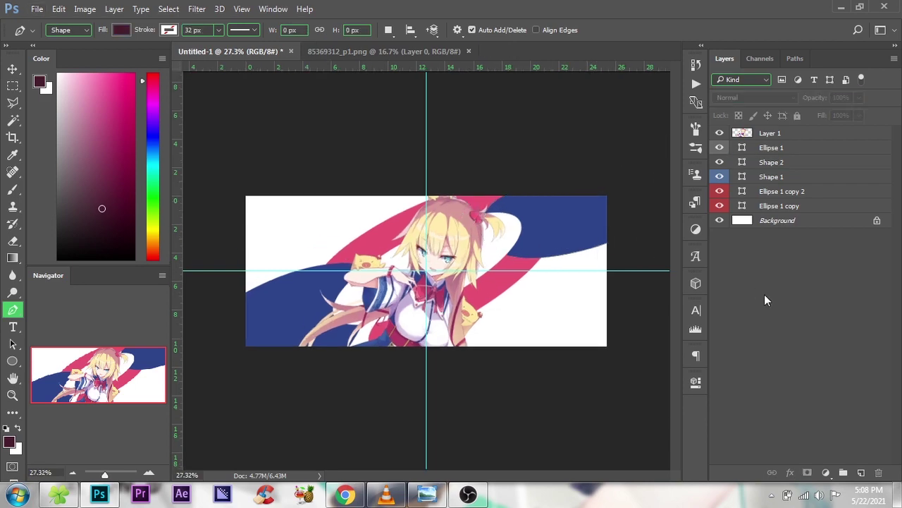
pyautogui.scroll(-1, 564, 277)
pyautogui.scroll(1, 564, 277)
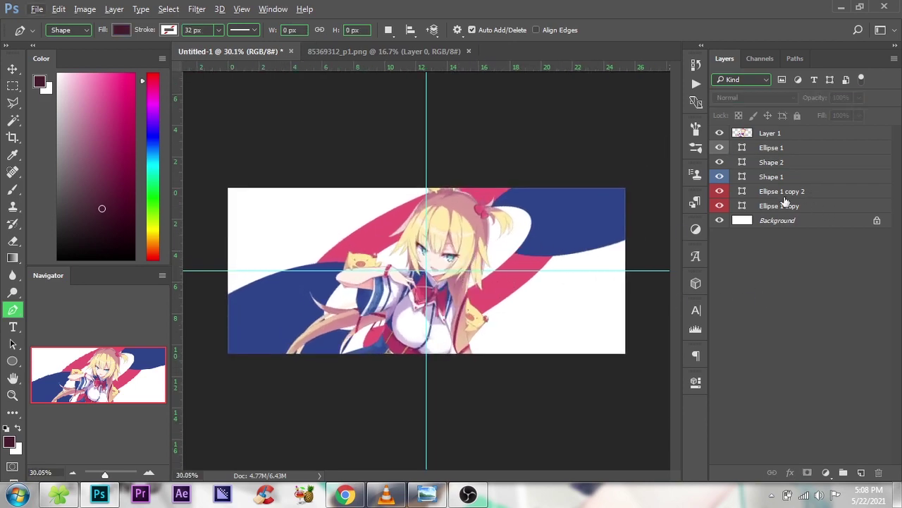
# Label the second stripe's layer Blue, reselect the first stripe, and return to 85369312_p1.png.
pyautogui.click(772, 162)
pyautogui.rightClick(783, 163)
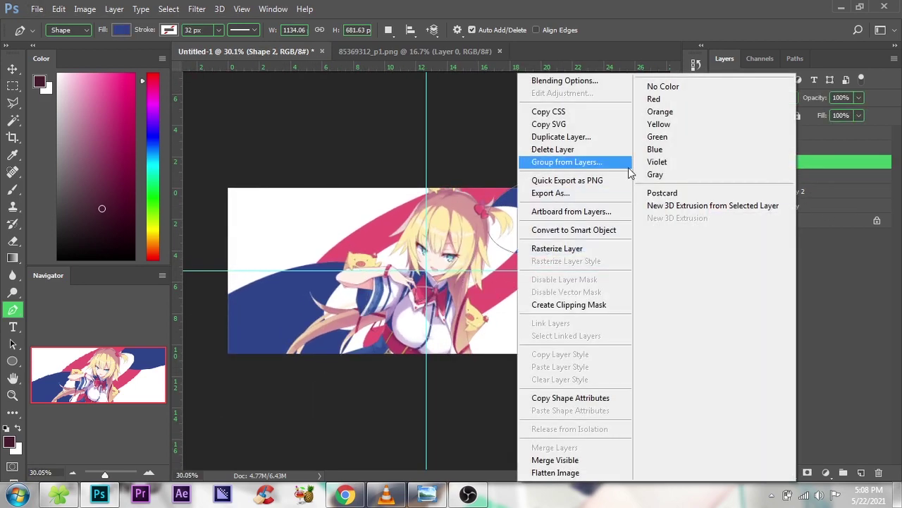
pyautogui.click(668, 148)
pyautogui.click(761, 314)
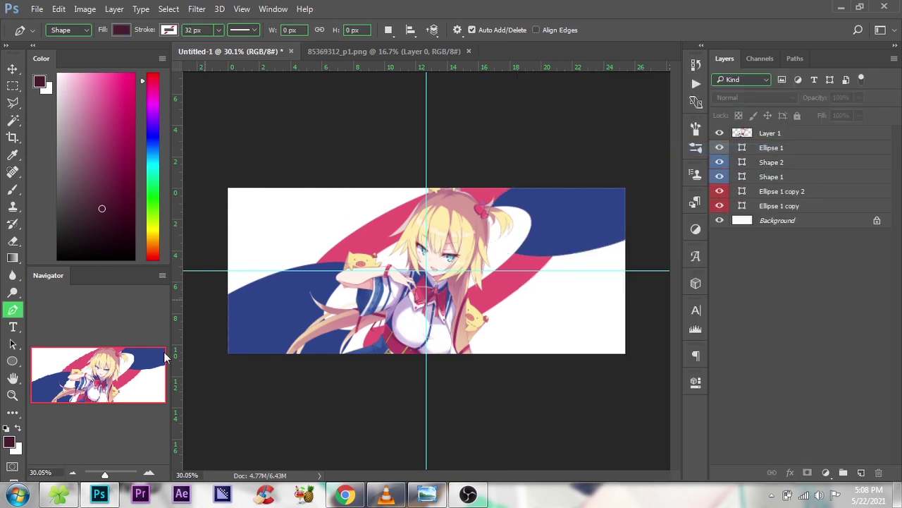
pyautogui.click(772, 176)
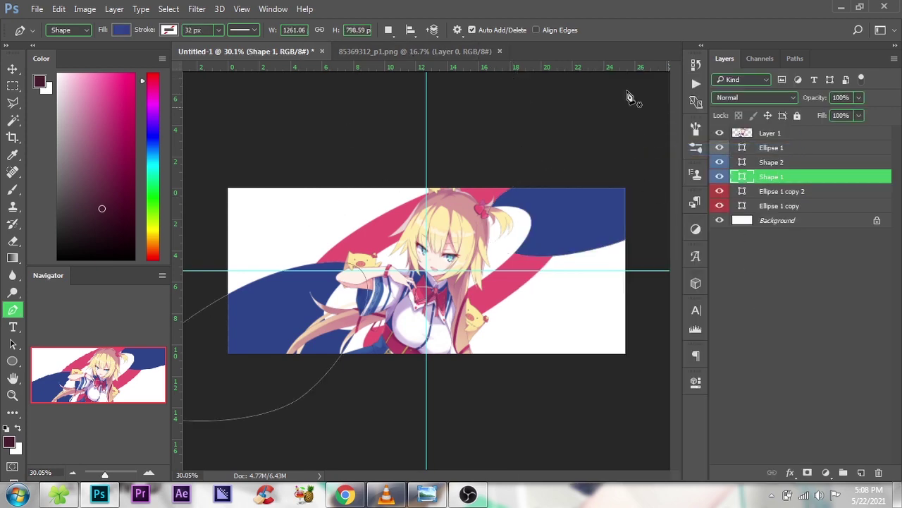
pyautogui.click(465, 52)
# Copy the girl image into the banner and clip it to the upper-right stripe, Shape 2.
pyautogui.press('v')
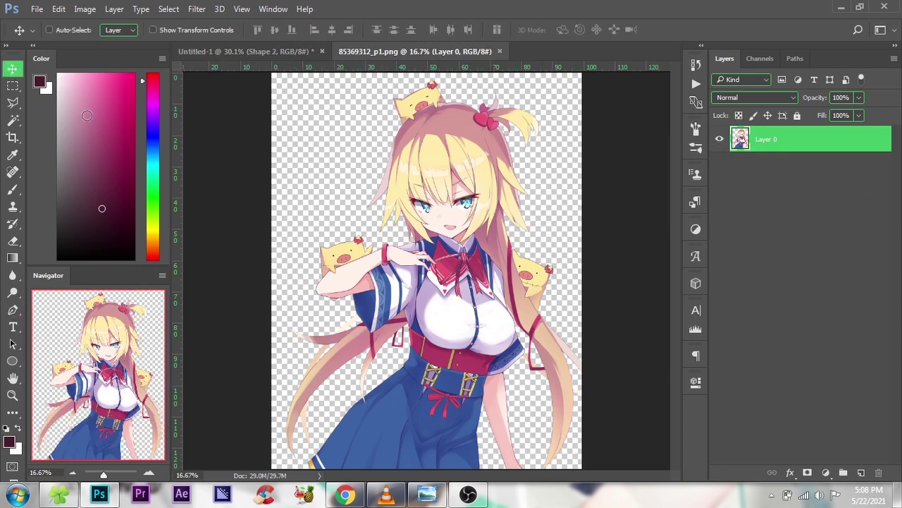
pyautogui.moveTo(476, 170); pyautogui.dragTo(630, 232)
pyautogui.rightClick(796, 162)
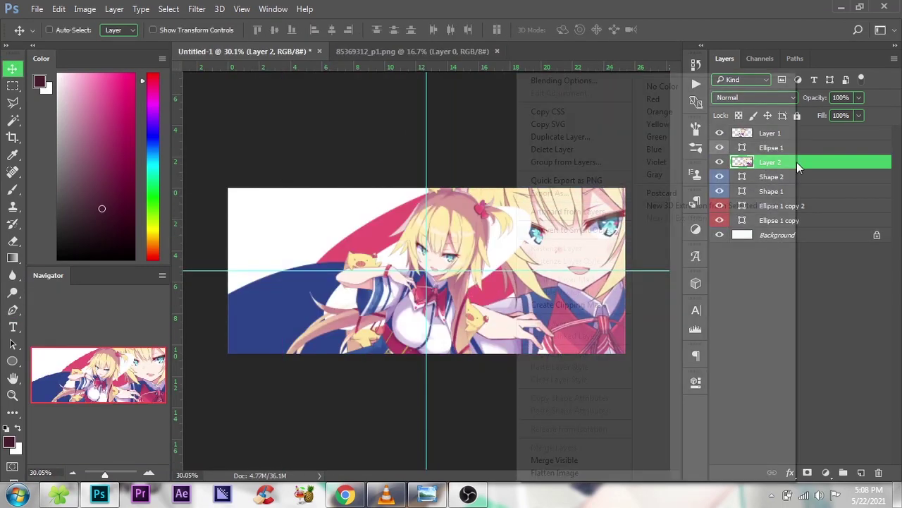
pyautogui.click(585, 304)
pyautogui.moveTo(593, 299); pyautogui.dragTo(592, 272)
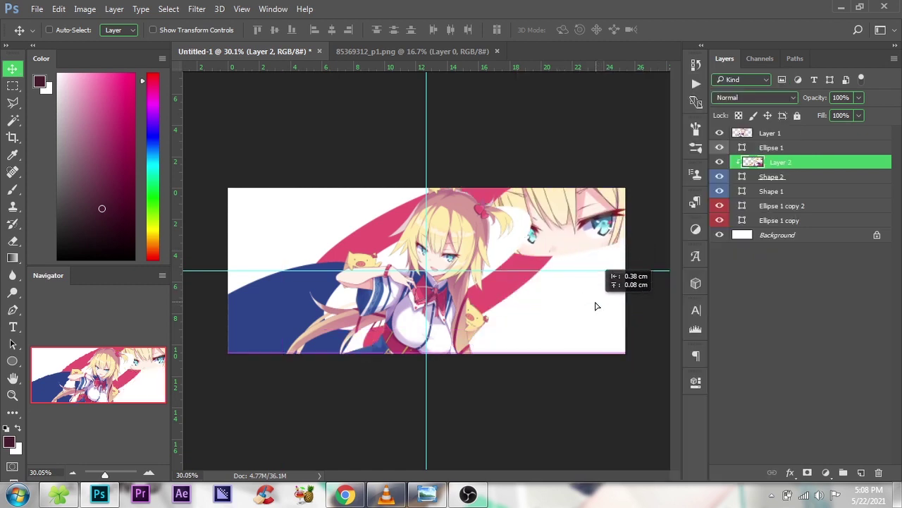
pyautogui.hotkey('ctrl', '-')
# Scale the clipped girl to about 57% and tilt it roughly -2.4°.
pyautogui.hotkey('ctrl', 't')
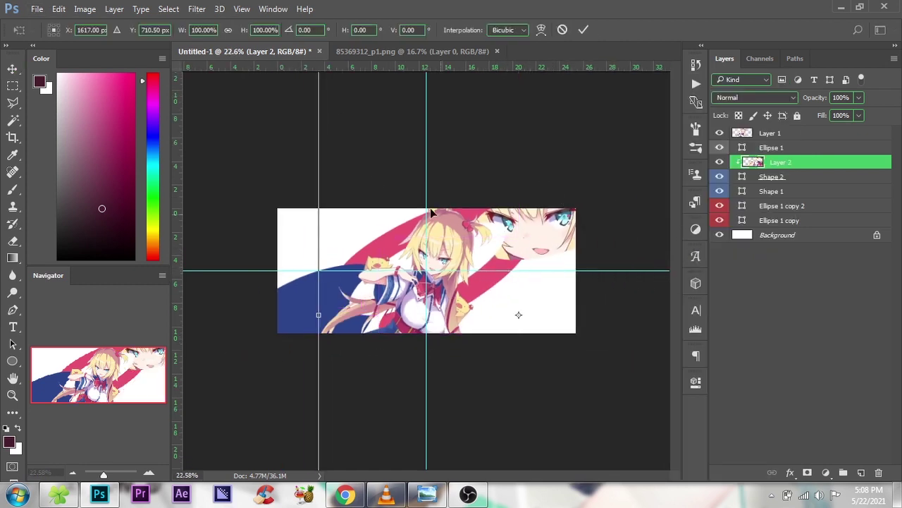
pyautogui.scroll(-1, 431, 211)
pyautogui.moveTo(647, 105); pyautogui.dragTo(577, 177)
pyautogui.moveTo(537, 255); pyautogui.dragTo(540, 238)
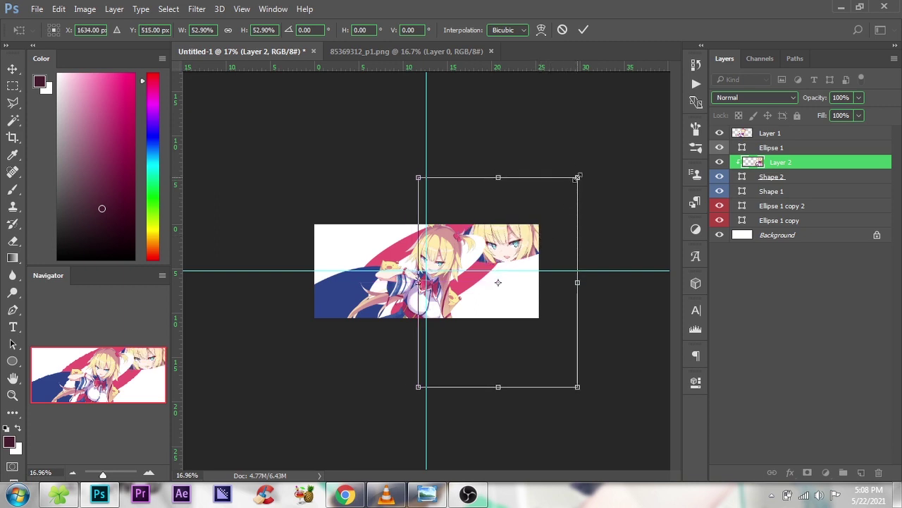
pyautogui.moveTo(578, 177); pyautogui.dragTo(628, 164)
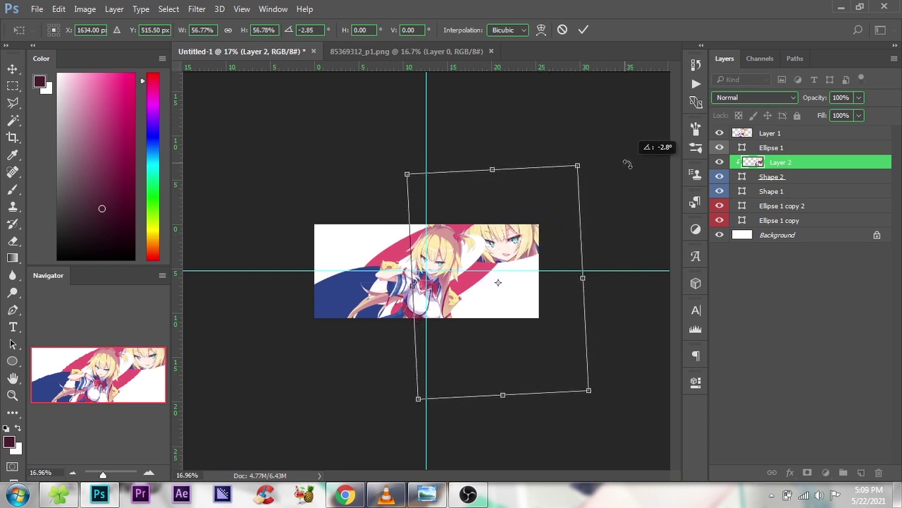
pyautogui.moveTo(538, 195); pyautogui.dragTo(540, 197)
pyautogui.click(584, 30)
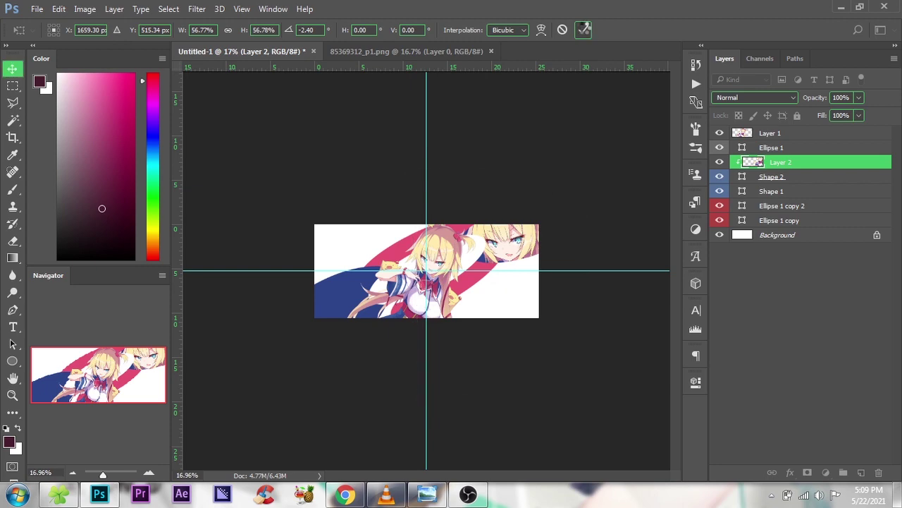
pyautogui.scroll(3, 540, 193)
# Add a gradient map clipped to the girl close-up, using the Black, White preset.
pyautogui.click(827, 472)
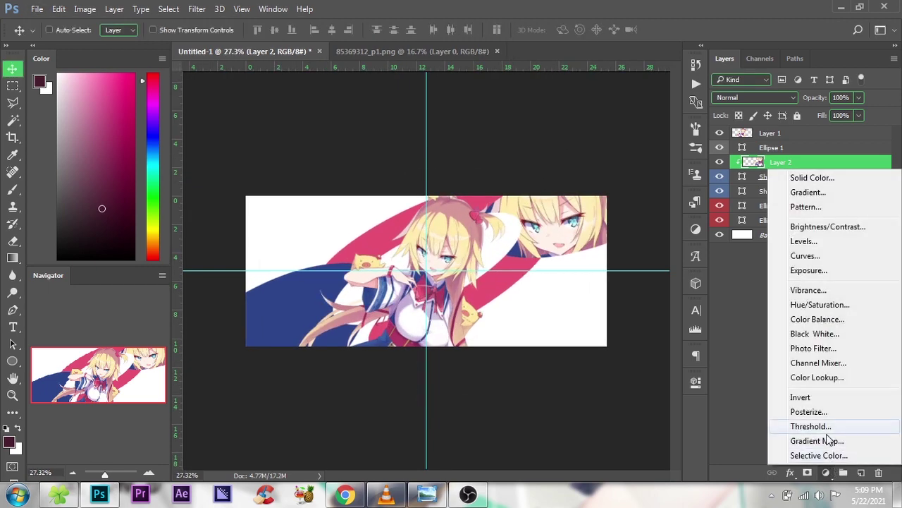
pyautogui.click(817, 439)
pyautogui.rightClick(818, 164)
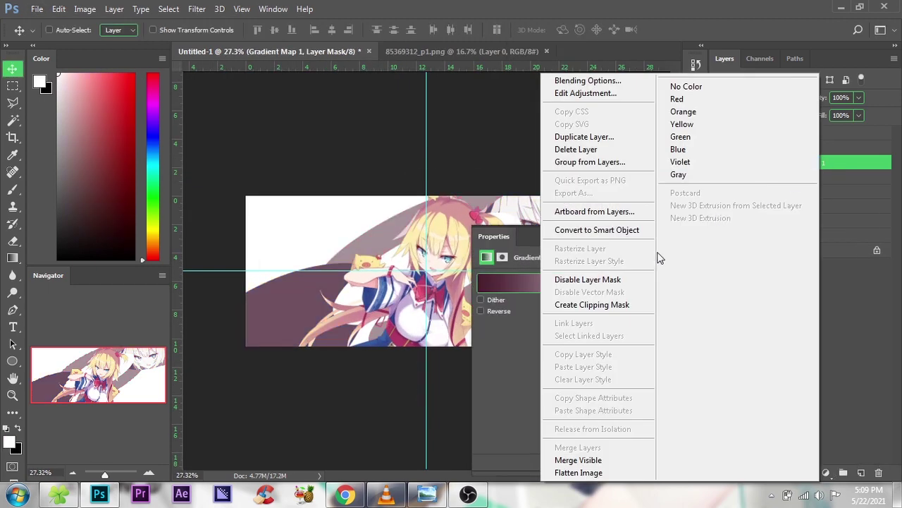
pyautogui.click(606, 306)
pyautogui.click(602, 285)
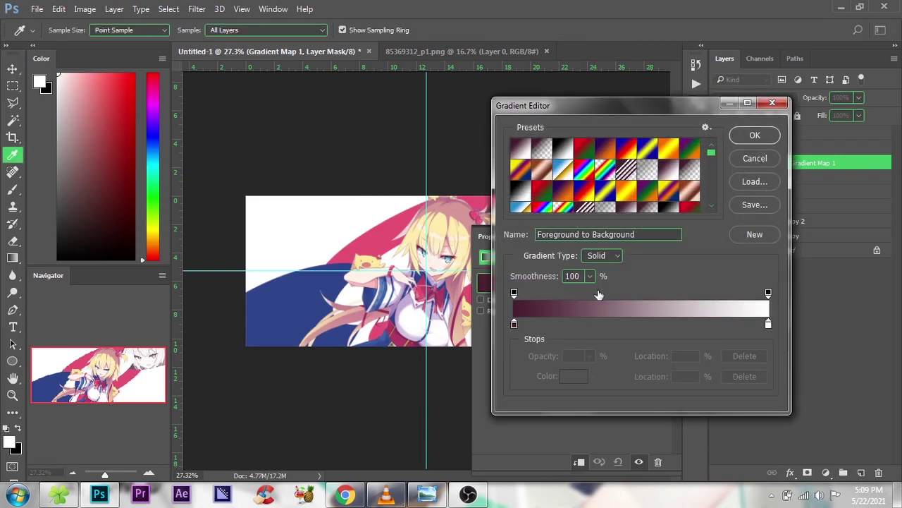
pyautogui.click(563, 151)
# Set the gradient stops to the stripe's dark blue and a pale yellow.
pyautogui.click(514, 323)
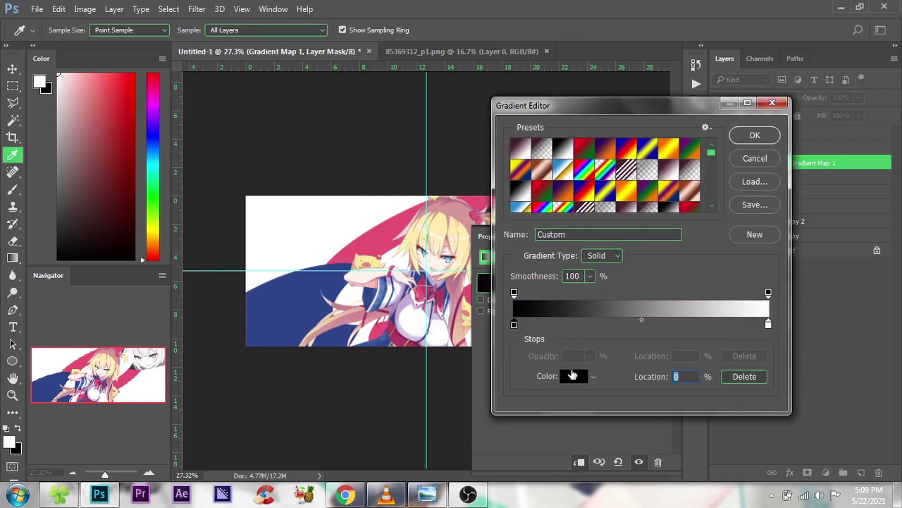
pyautogui.click(574, 376)
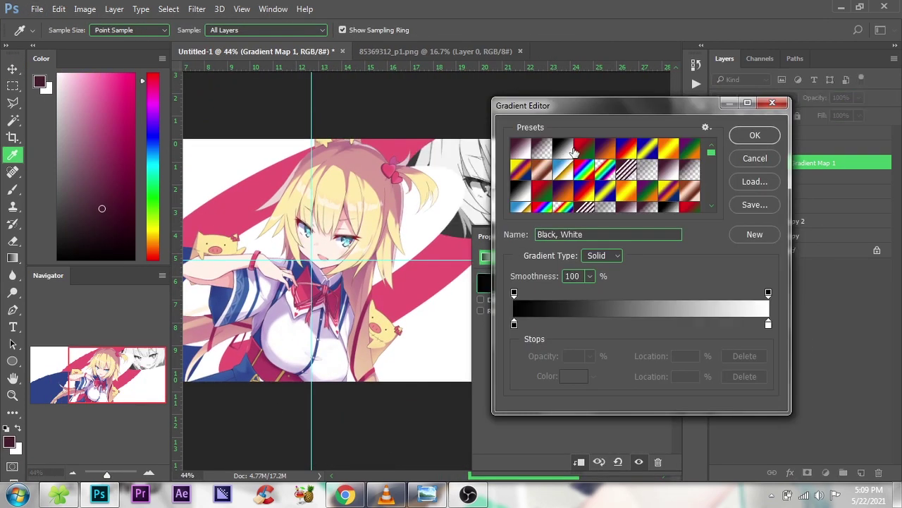
pyautogui.click(514, 325)
pyautogui.click(572, 379)
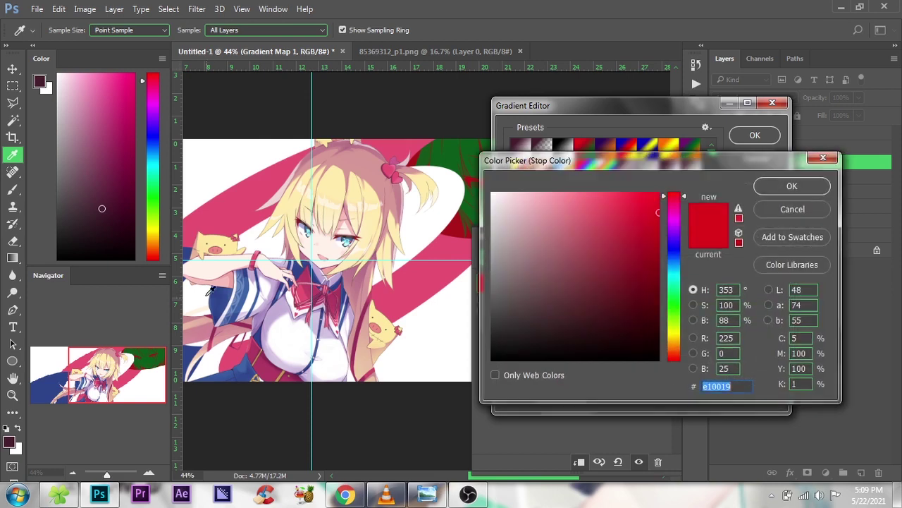
pyautogui.click(225, 299)
pyautogui.click(782, 186)
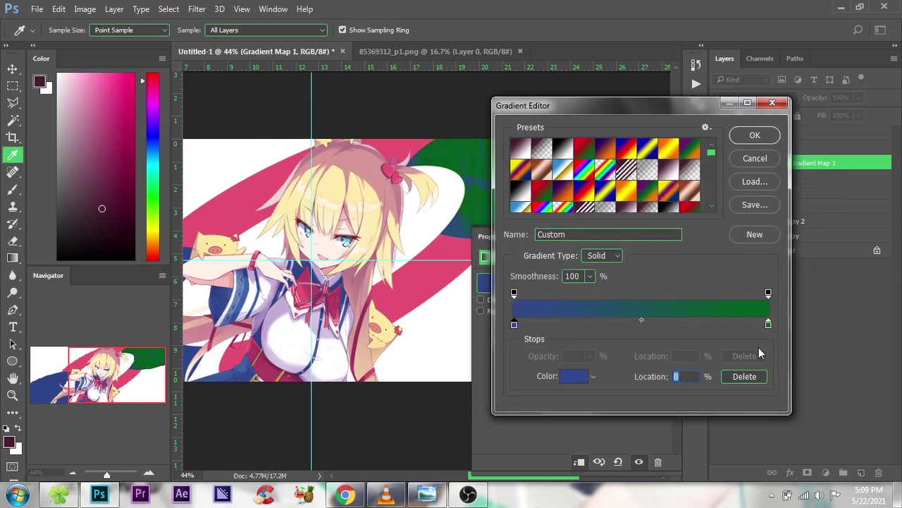
pyautogui.click(573, 376)
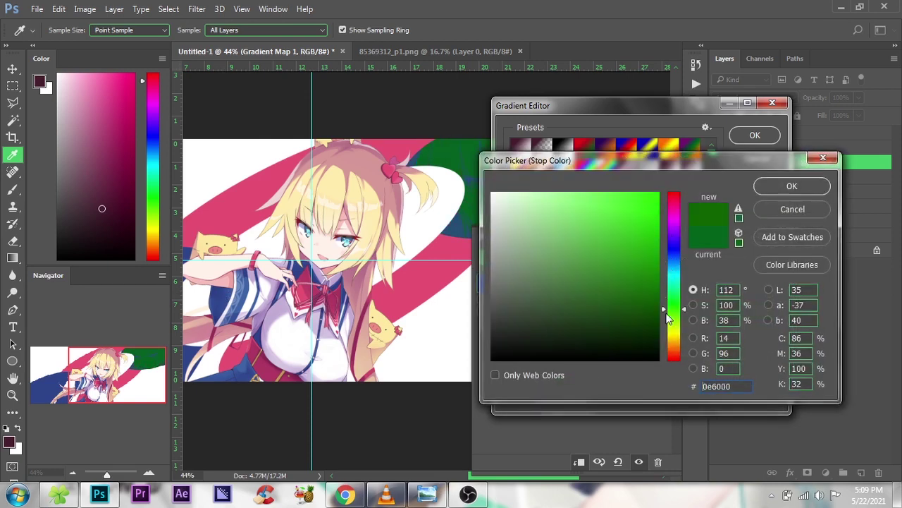
pyautogui.moveTo(668, 319)
pyautogui.mouseDown()
pyautogui.moveTo(666, 338)
pyautogui.moveTo(677, 339)
pyautogui.mouseUp()
pyautogui.click(565, 191)
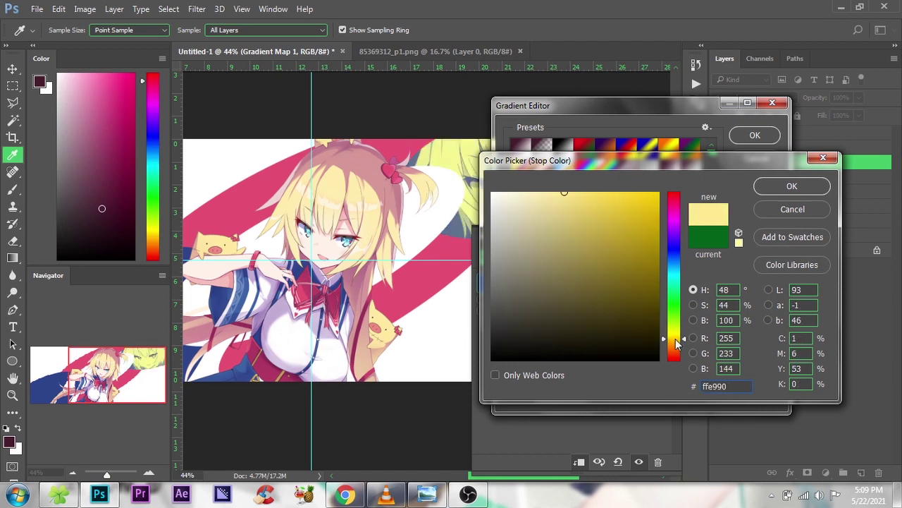
pyautogui.click(792, 186)
pyautogui.click(755, 134)
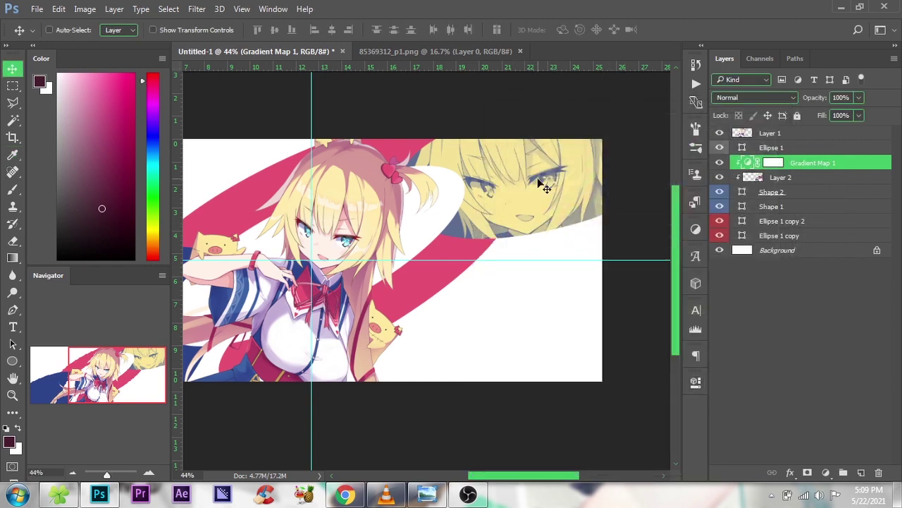
# Select Layer 2 and drag MEDIUM.png from the HALFTONE folder into the banner.
pyautogui.click(782, 179)
pyautogui.click(427, 494)
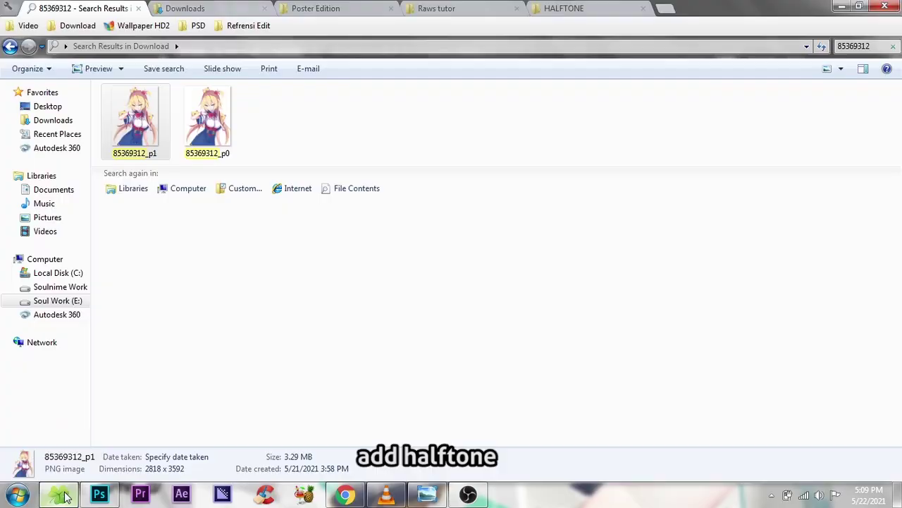
pyautogui.click(571, 8)
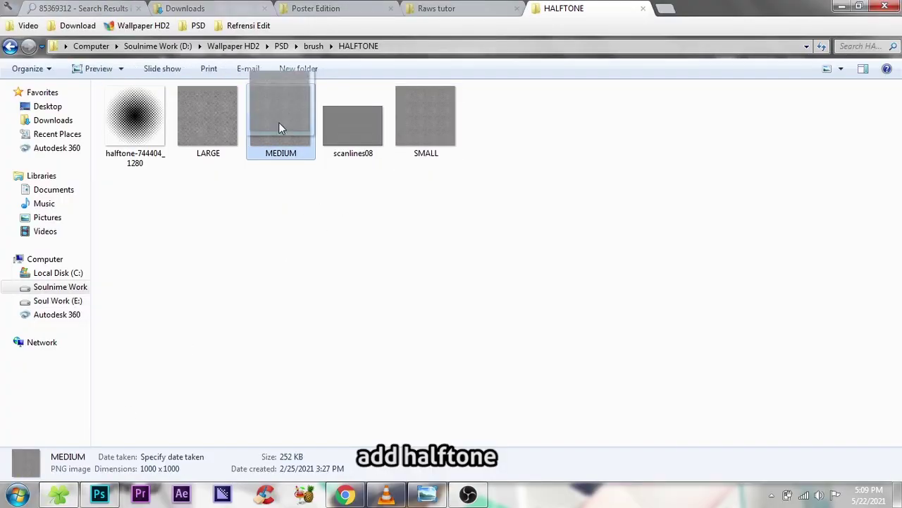
pyautogui.moveTo(278, 122)
pyautogui.mouseDown()
pyautogui.moveTo(542, 243)
pyautogui.moveTo(535, 241)
pyautogui.mouseUp()
# Place MEDIUM over the right close-up with Color Burn at 35% opacity, clipped to it.
pyautogui.moveTo(469, 175); pyautogui.dragTo(595, 127)
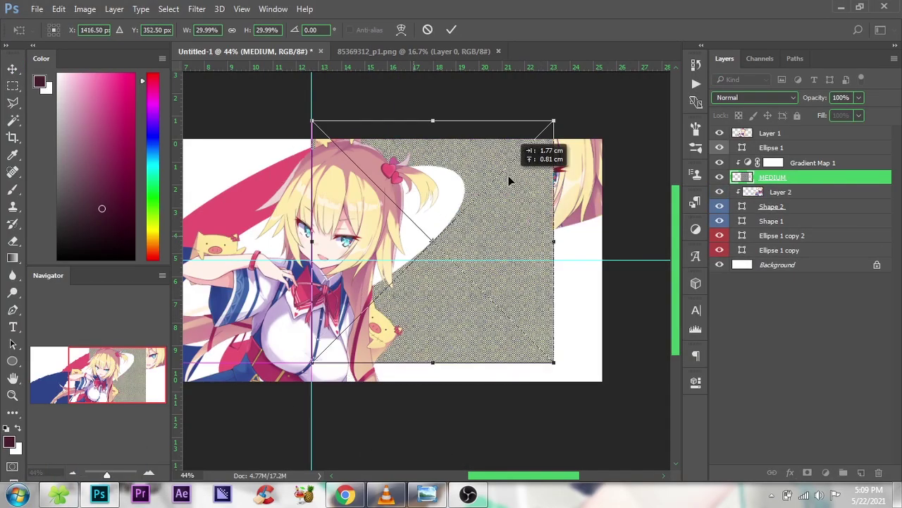
pyautogui.click(451, 29)
pyautogui.click(755, 97)
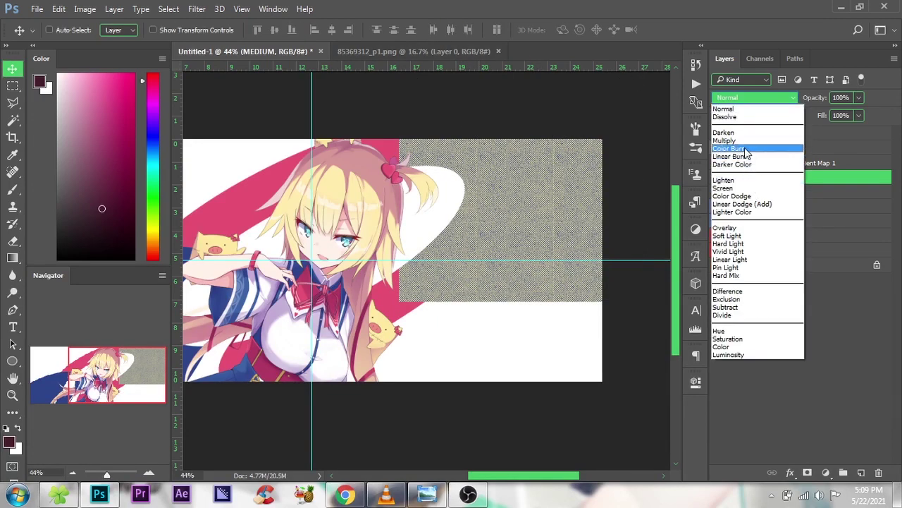
pyautogui.click(749, 148)
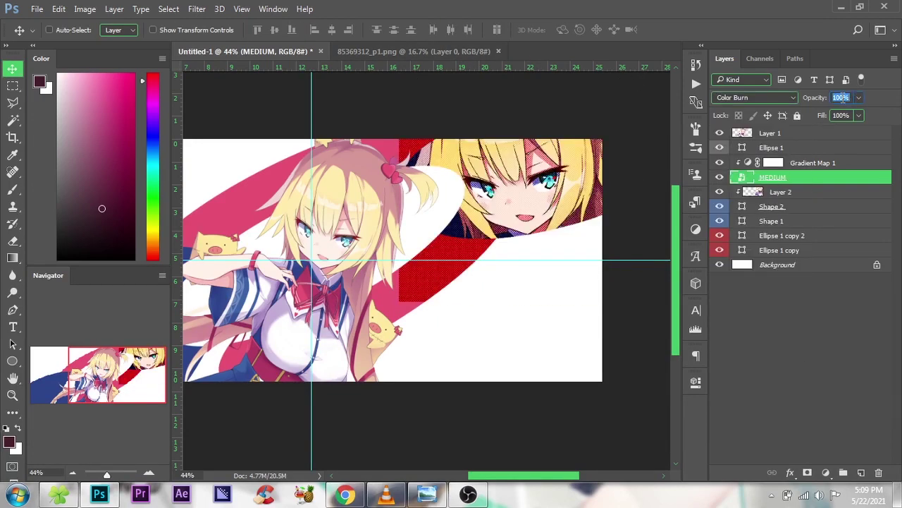
pyautogui.write('25')
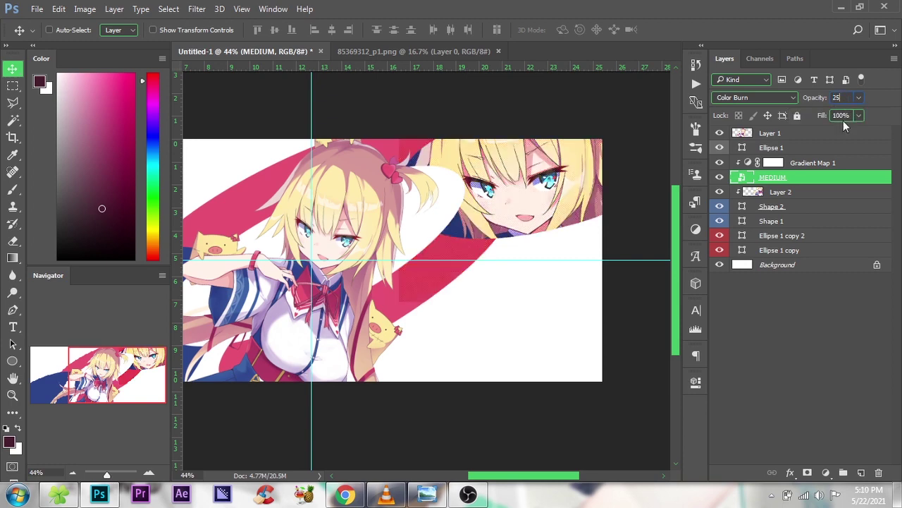
pyautogui.rightClick(829, 181)
pyautogui.click(613, 347)
pyautogui.write('35')
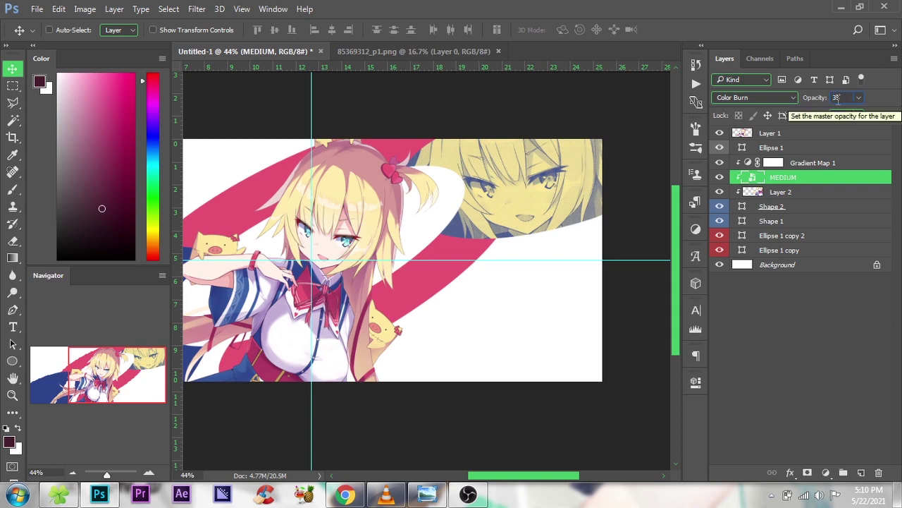
pyautogui.press('Return')
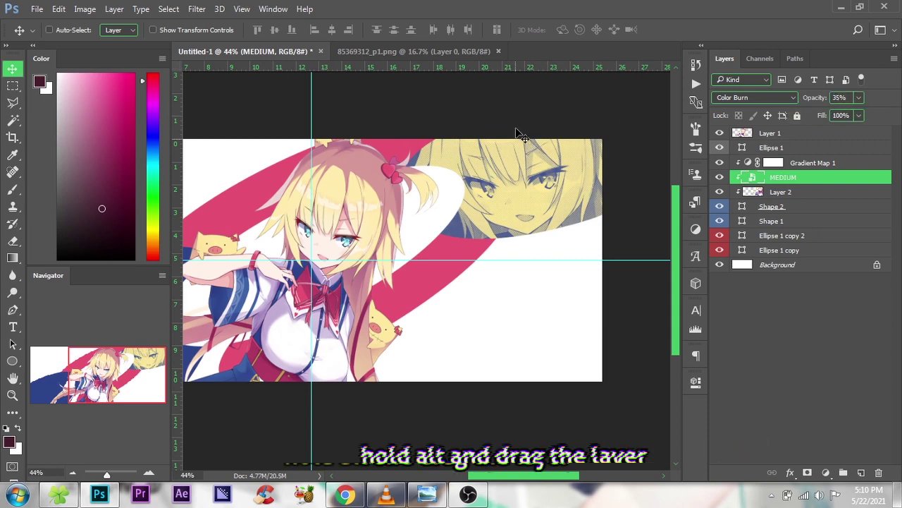
pyautogui.scroll(-3, 518, 256)
# Duplicate Gradient Map 1, MEDIUM and Layer 2 above Shape 1 and clip them to it.
pyautogui.click(793, 193)
pyautogui.keyDown('shift'); pyautogui.click(811, 163); pyautogui.keyUp('shift')
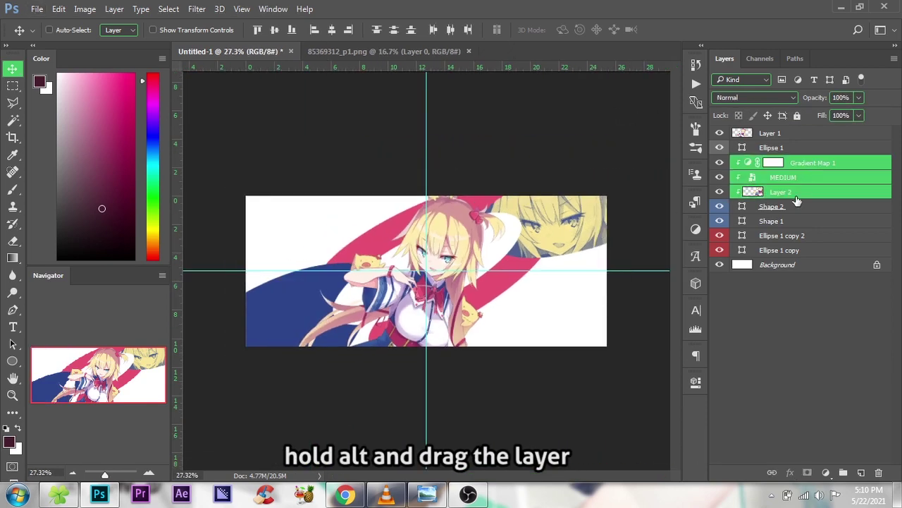
pyautogui.moveTo(799, 195); pyautogui.dragTo(796, 214)
pyautogui.rightClick(798, 227)
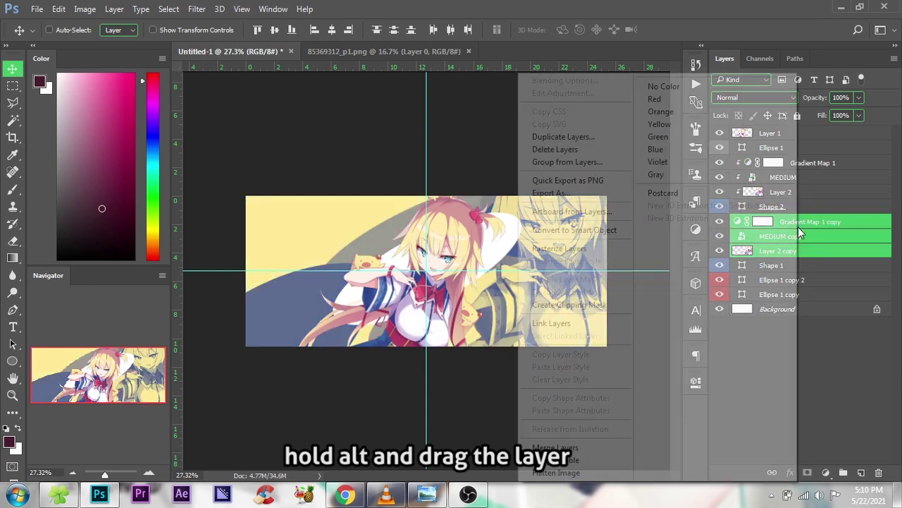
pyautogui.click(557, 305)
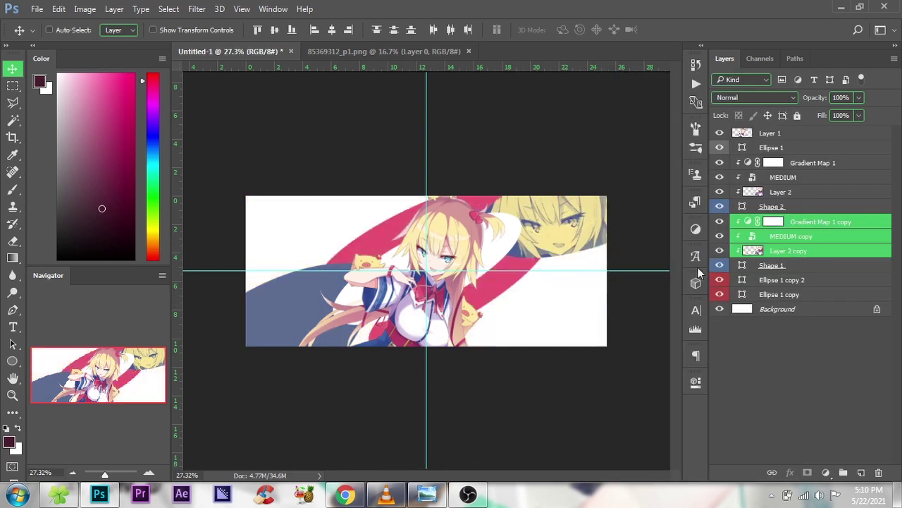
# Move the copied face and halftone layers into the lower-left stripe and align them.
pyautogui.click(804, 254)
pyautogui.keyDown('ctrl'); pyautogui.click(800, 236); pyautogui.keyUp('ctrl')
pyautogui.moveTo(606, 265)
pyautogui.mouseDown()
pyautogui.moveTo(346, 339)
pyautogui.moveTo(396, 253)
pyautogui.mouseUp()
pyautogui.click(775, 251)
pyautogui.scroll(2, 396, 253)
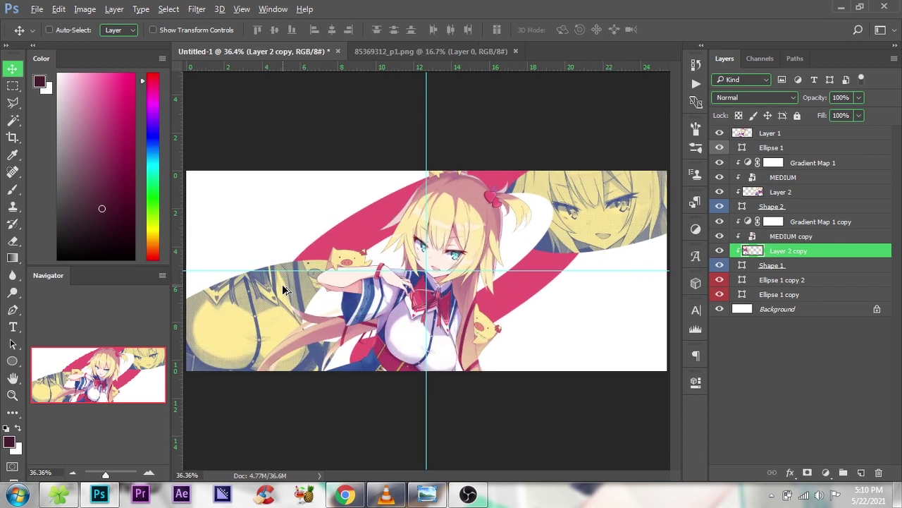
pyautogui.click(791, 236)
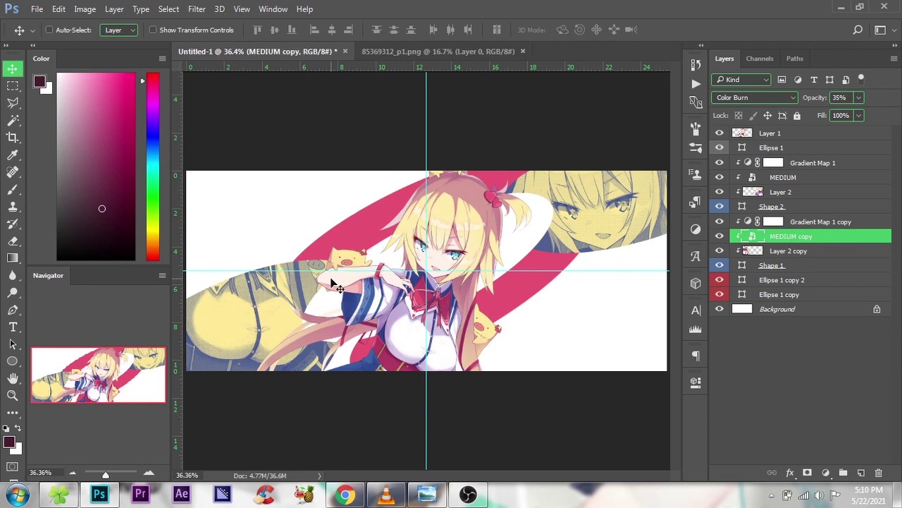
pyautogui.hotkey('ctrl', 't')
pyautogui.moveTo(332, 284); pyautogui.dragTo(303, 257)
pyautogui.scroll(-1, 312, 257)
pyautogui.click(451, 30)
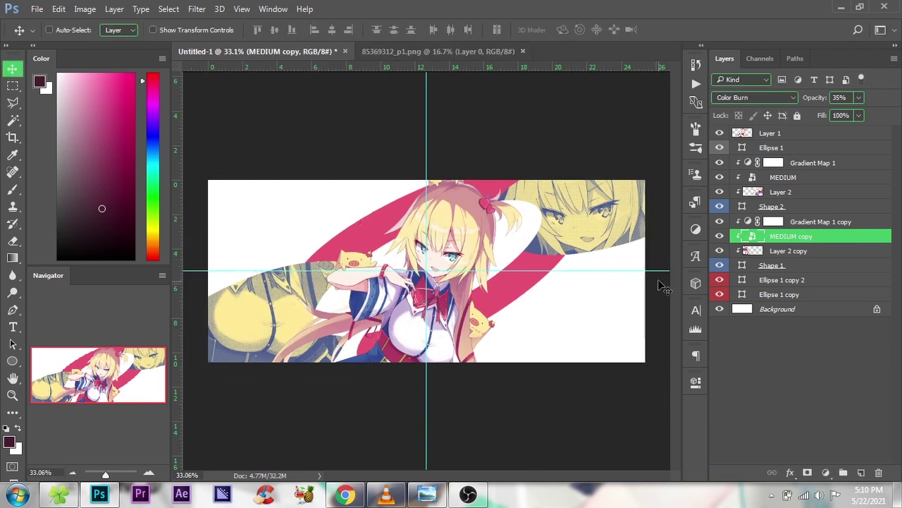
# Rotate the Shape 1 stripe slightly and adjust its position.
pyautogui.click(807, 250)
pyautogui.click(775, 265)
pyautogui.hotkey('ctrl', 't')
pyautogui.moveTo(550, 247)
pyautogui.mouseDown()
pyautogui.moveTo(539, 199)
pyautogui.moveTo(549, 203)
pyautogui.mouseUp()
pyautogui.moveTo(307, 279); pyautogui.dragTo(317, 283)
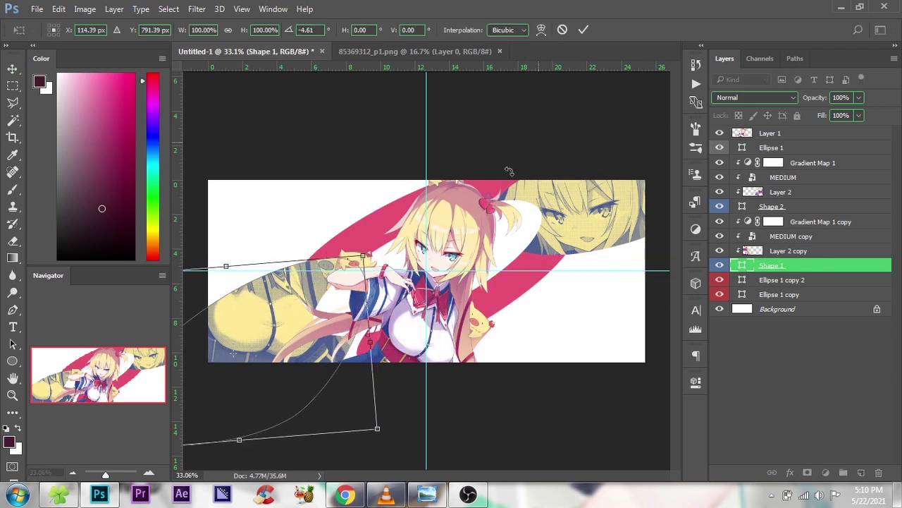
pyautogui.click(583, 30)
pyautogui.click(773, 356)
pyautogui.scroll(1, 423, 264)
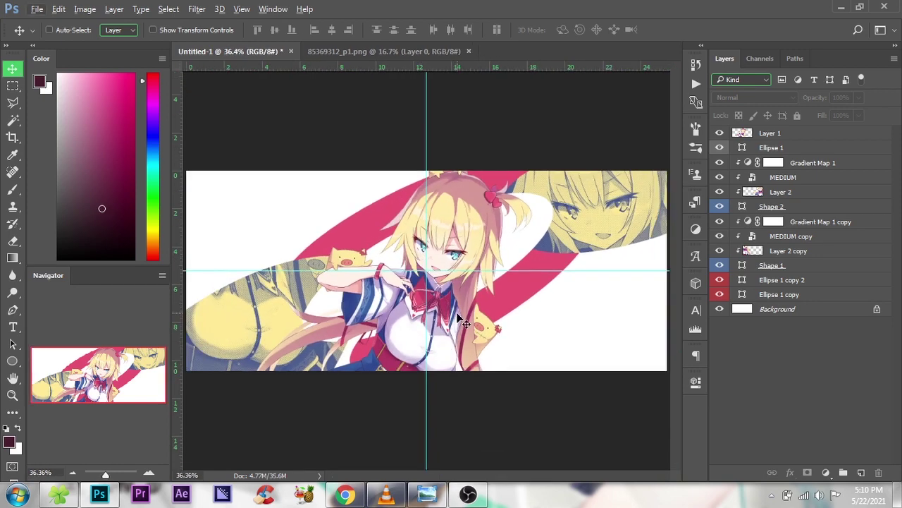
pyautogui.scroll(1, 462, 321)
# Open Ellipse 1's layer style and add an Inner Shadow reset to defaults.
pyautogui.click(817, 148)
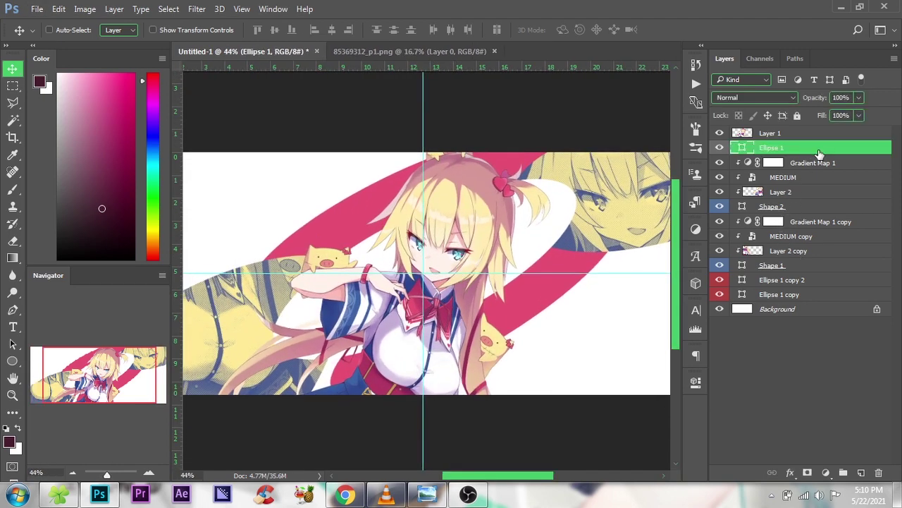
pyautogui.doubleClick(828, 148)
pyautogui.moveTo(497, 84); pyautogui.dragTo(796, 97)
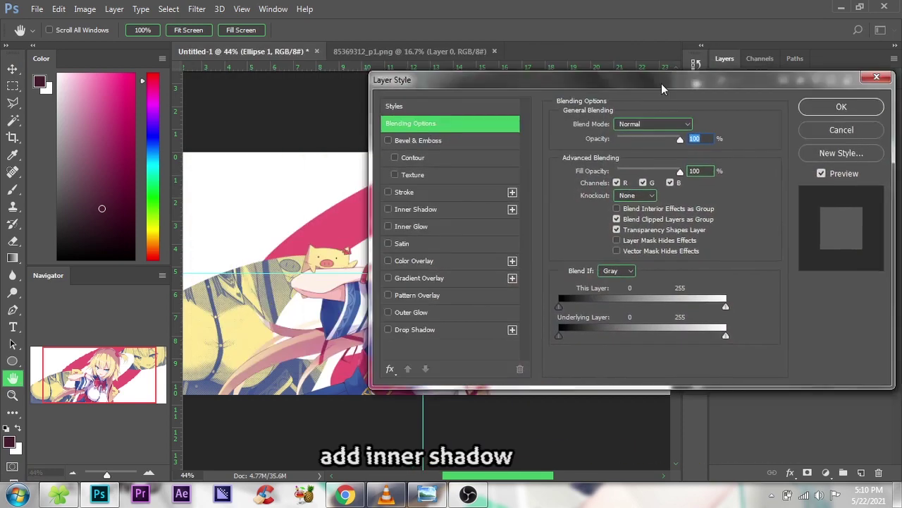
pyautogui.click(556, 221)
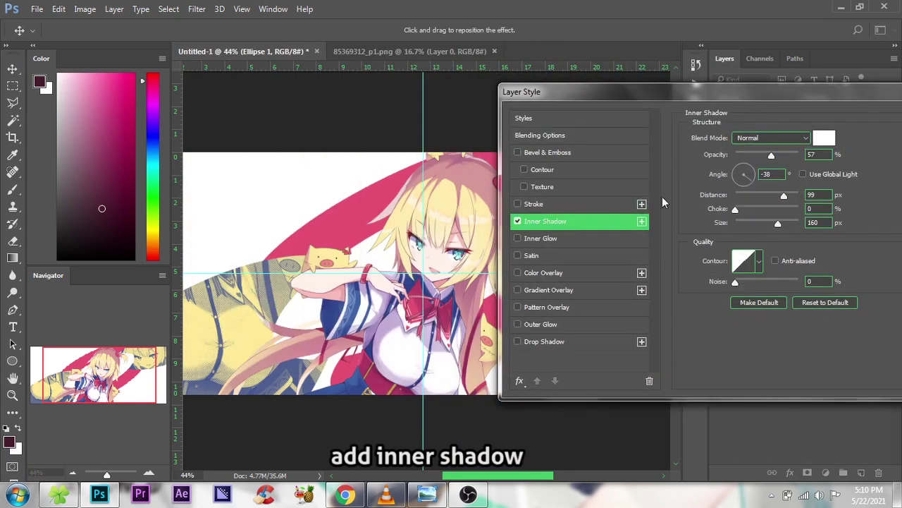
pyautogui.moveTo(746, 96)
pyautogui.mouseDown()
pyautogui.moveTo(820, 89)
pyautogui.moveTo(772, 83)
pyautogui.mouseUp()
pyautogui.click(889, 295)
# Set the inner shadow to Normal, 25% opacity, 22° angle, 46 px distance, size 0.
pyautogui.click(816, 126)
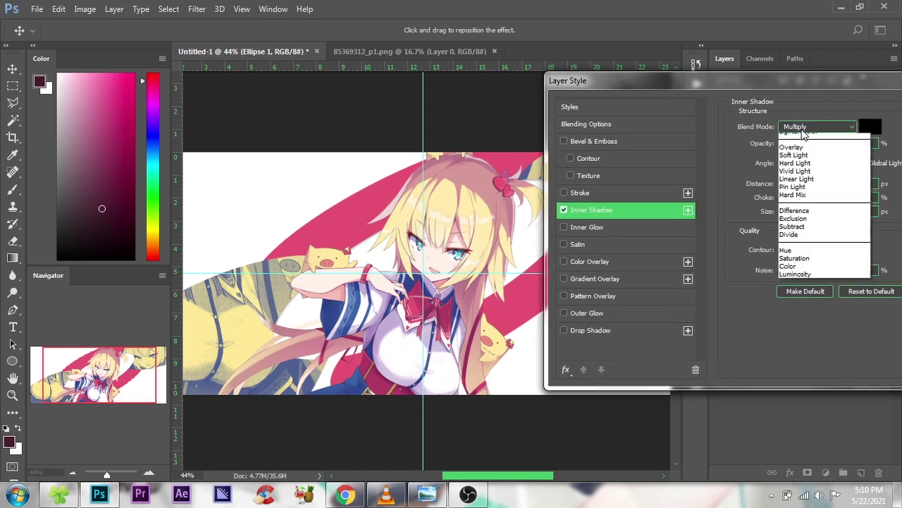
pyautogui.moveTo(756, 147); pyautogui.dragTo(812, 155)
pyautogui.moveTo(680, 84); pyautogui.dragTo(711, 84)
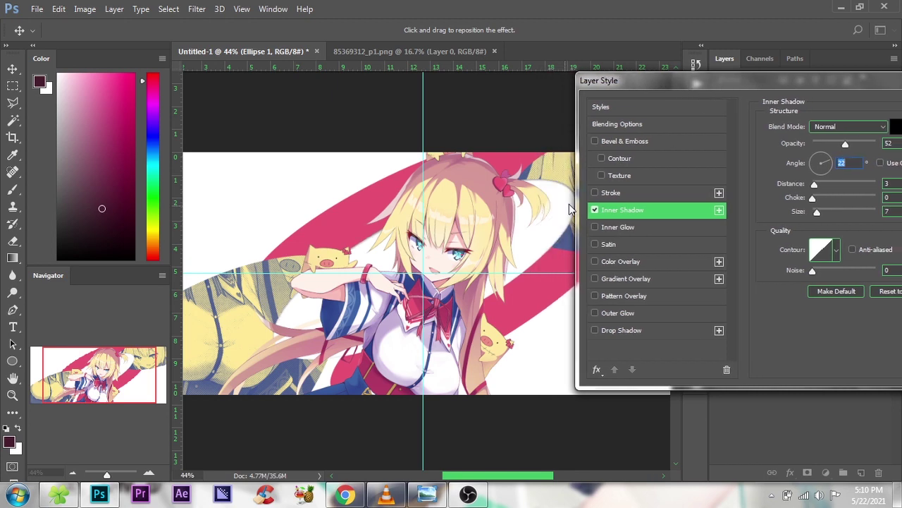
pyautogui.moveTo(797, 213)
pyautogui.mouseDown()
pyautogui.moveTo(780, 197)
pyautogui.moveTo(820, 191)
pyautogui.mouseUp()
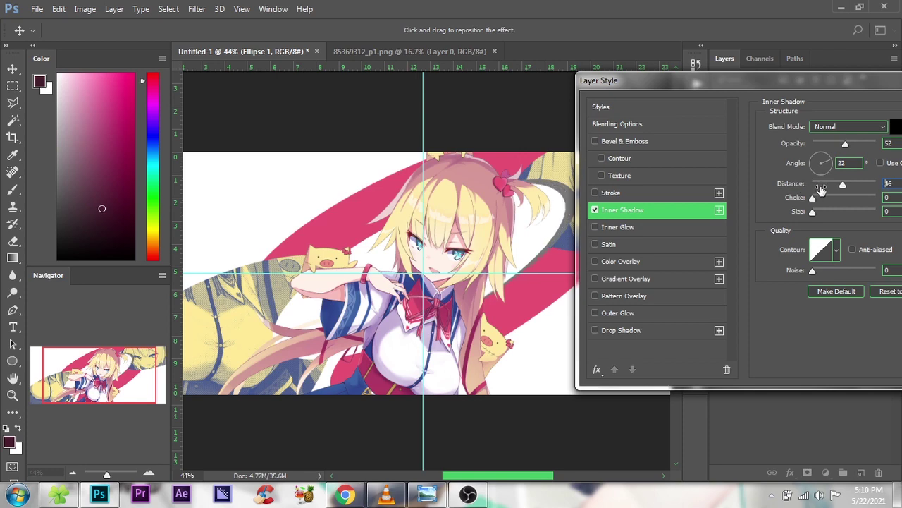
pyautogui.moveTo(846, 143); pyautogui.dragTo(828, 144)
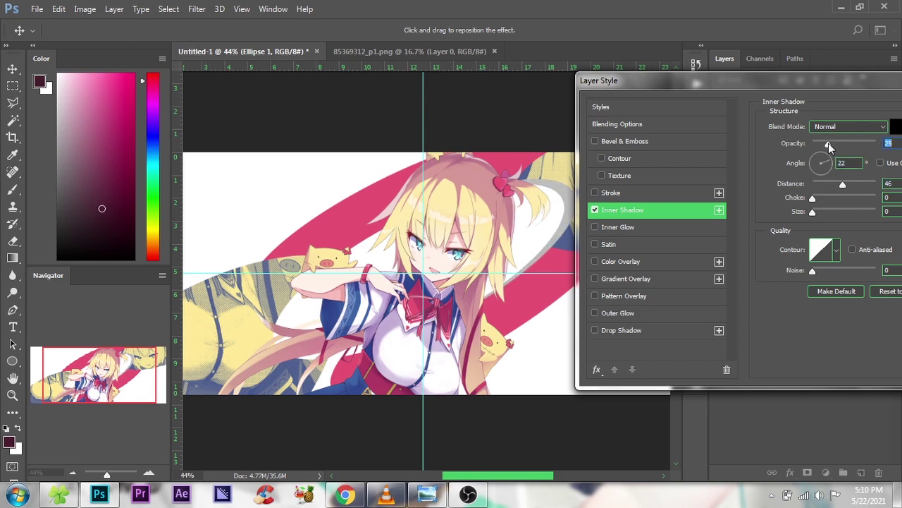
pyautogui.moveTo(809, 83); pyautogui.dragTo(550, 87)
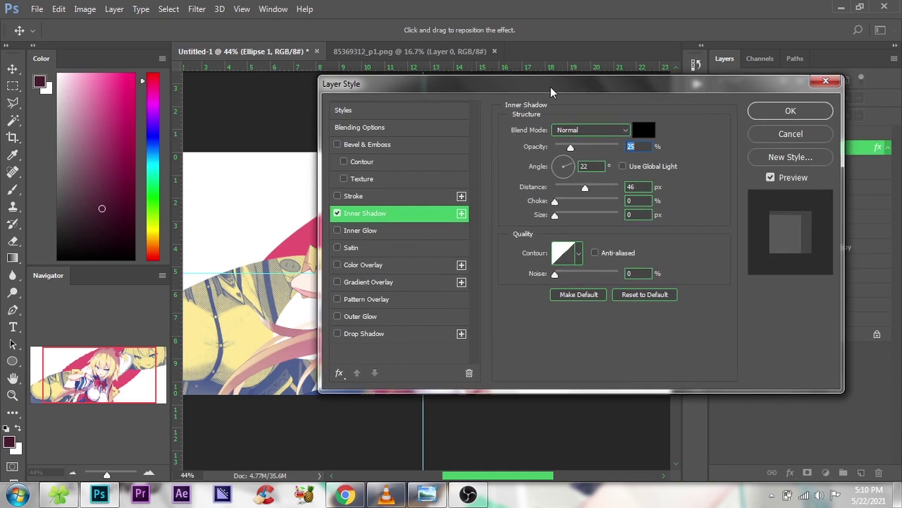
pyautogui.click(793, 111)
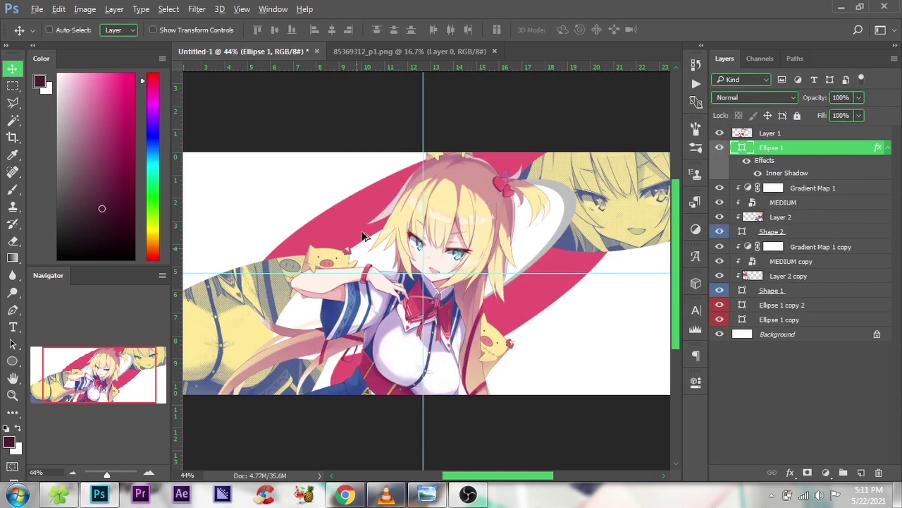
pyautogui.hscroll(-1, 363, 236)
pyautogui.keyDown('alt'); pyautogui.scroll(-3, 358, 282); pyautogui.keyUp('alt')
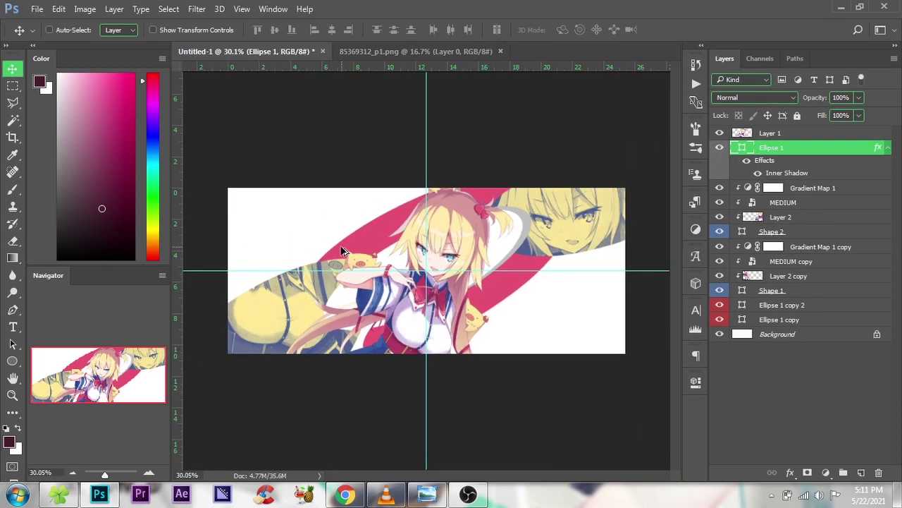
# Compare the banner with the finished reference image.
pyautogui.click(427, 493)
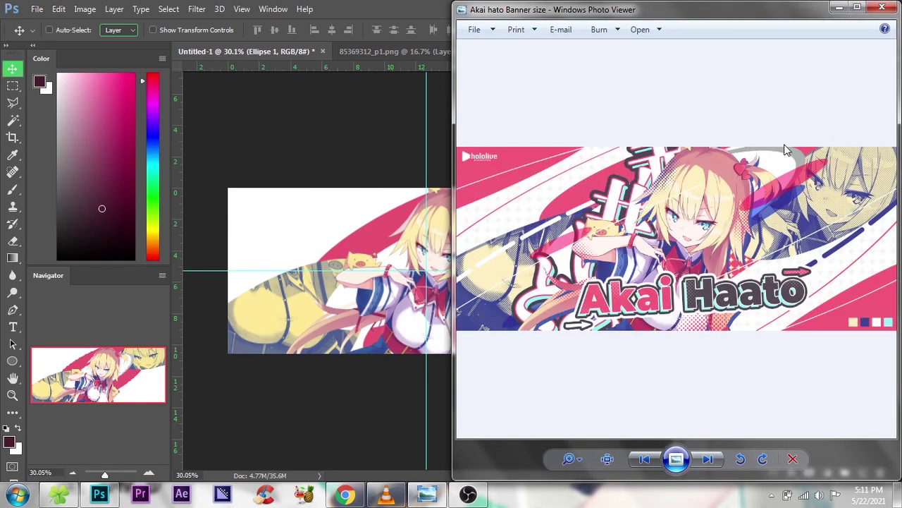
pyautogui.click(388, 9)
pyautogui.scroll(-1, 444, 236)
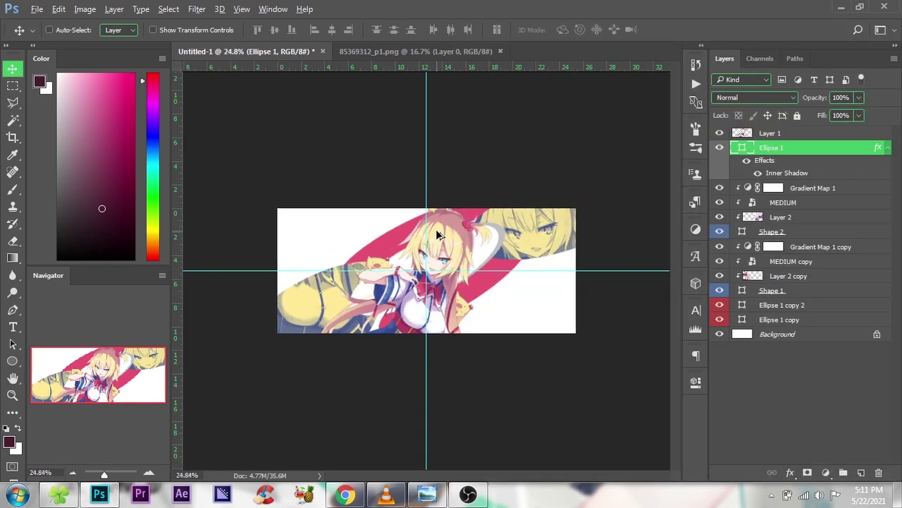
pyautogui.scroll(2, 444, 236)
pyautogui.scroll(-1, 444, 236)
# Rotate the Shape 2 stripe about six degrees and nudge it up and left.
pyautogui.click(813, 243)
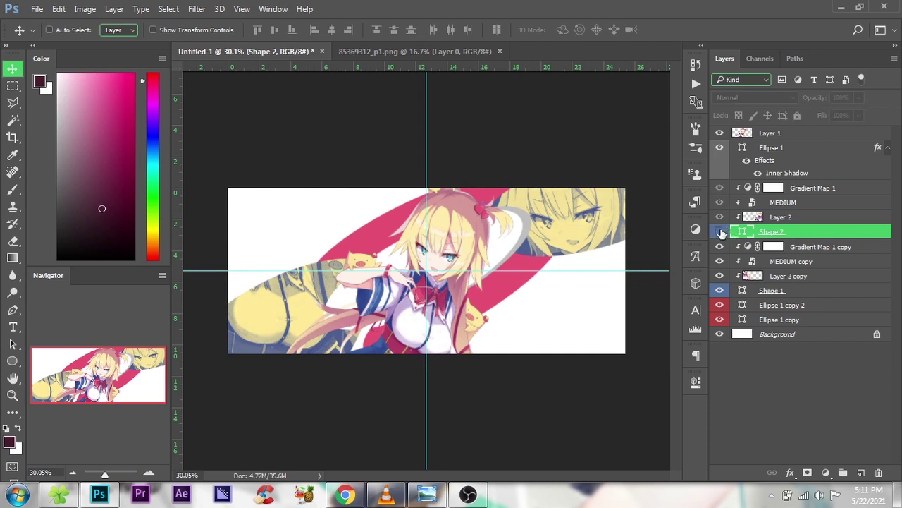
pyautogui.click(773, 246)
pyautogui.hotkey('ctrl', 't')
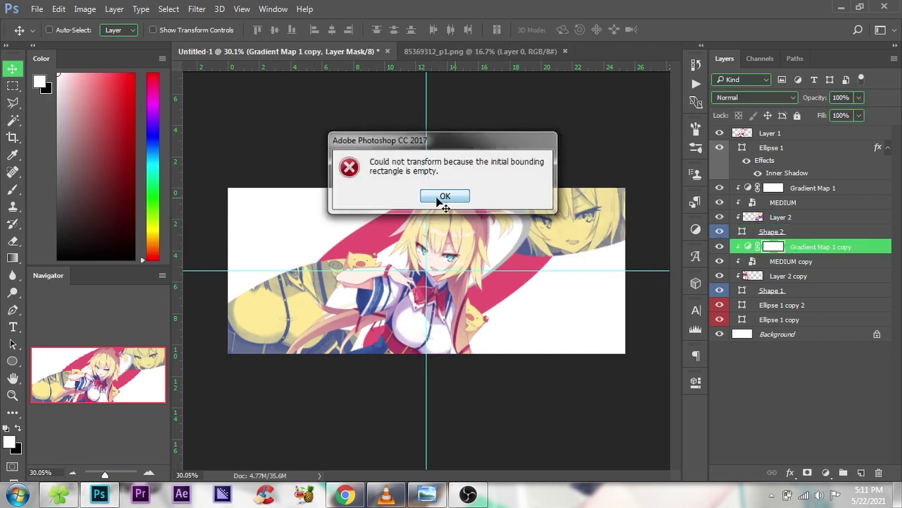
pyautogui.click(447, 195)
pyautogui.click(788, 233)
pyautogui.hotkey('ctrl', 't')
pyautogui.moveTo(409, 145); pyautogui.dragTo(392, 157)
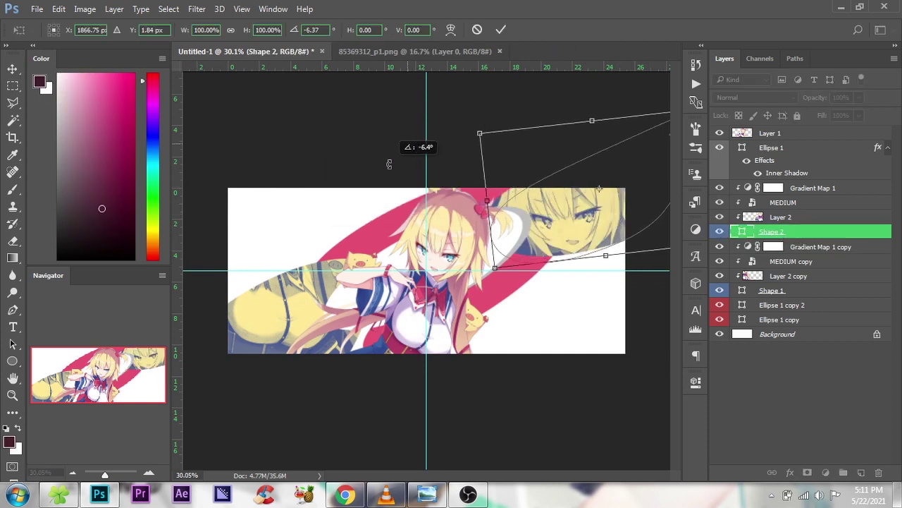
pyautogui.moveTo(592, 199); pyautogui.dragTo(603, 189)
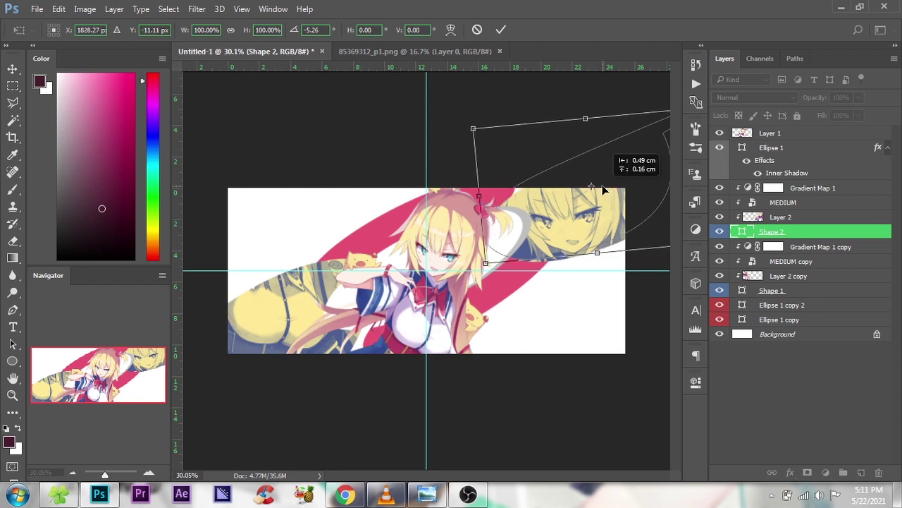
pyautogui.click(501, 29)
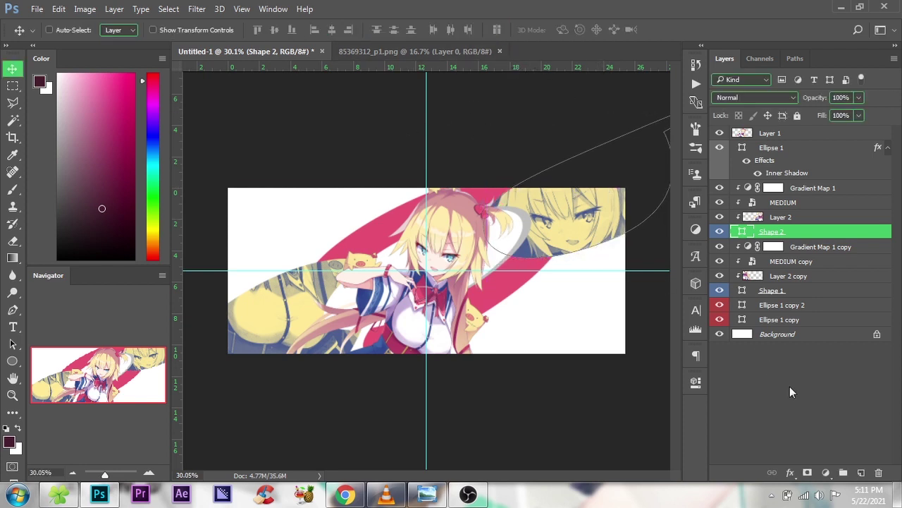
pyautogui.click(789, 386)
# Select the Ellipse 1 layer in the Layers panel.
pyautogui.scroll(1, 518, 288)
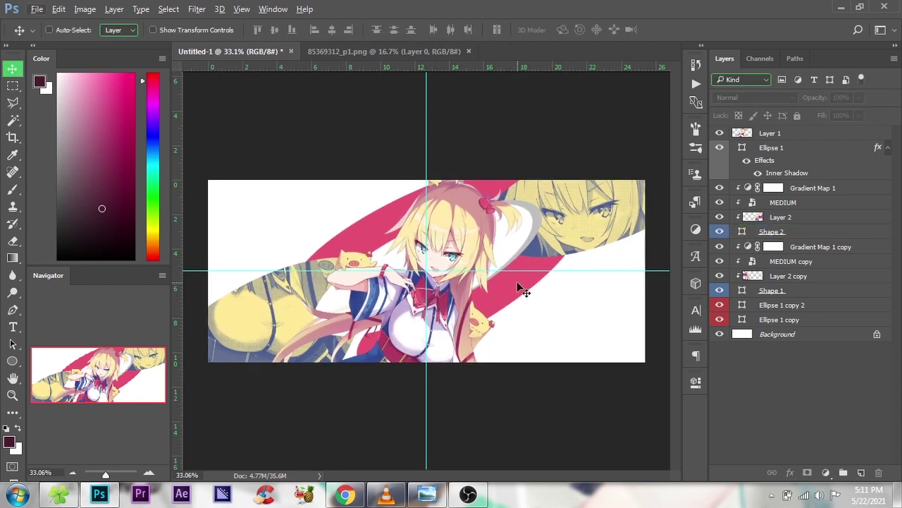
pyautogui.scroll(1, 520, 288)
pyautogui.scroll(-2, 580, 311)
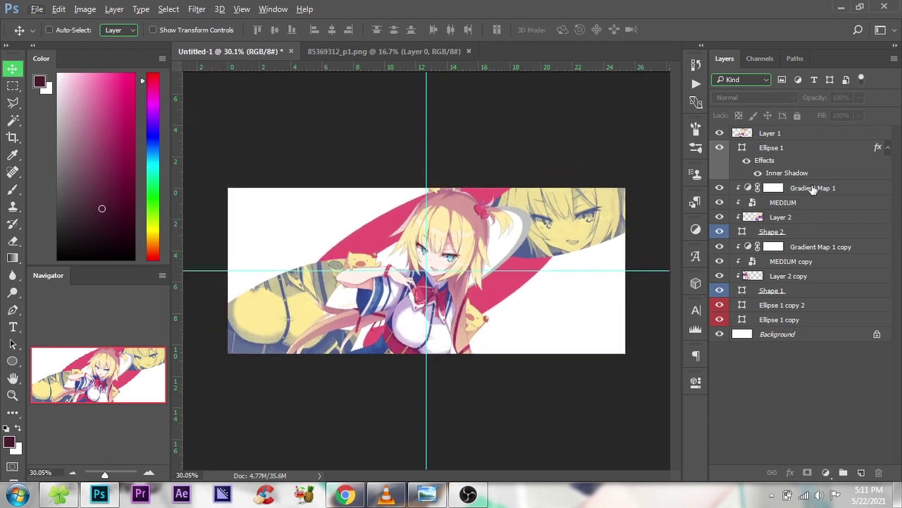
pyautogui.click(822, 149)
pyautogui.scroll(-1, 472, 236)
# Duplicate the Ellipse 1 copy pink band toward the lower right, enlarged and tilted.
pyautogui.scroll(-1, 629, 278)
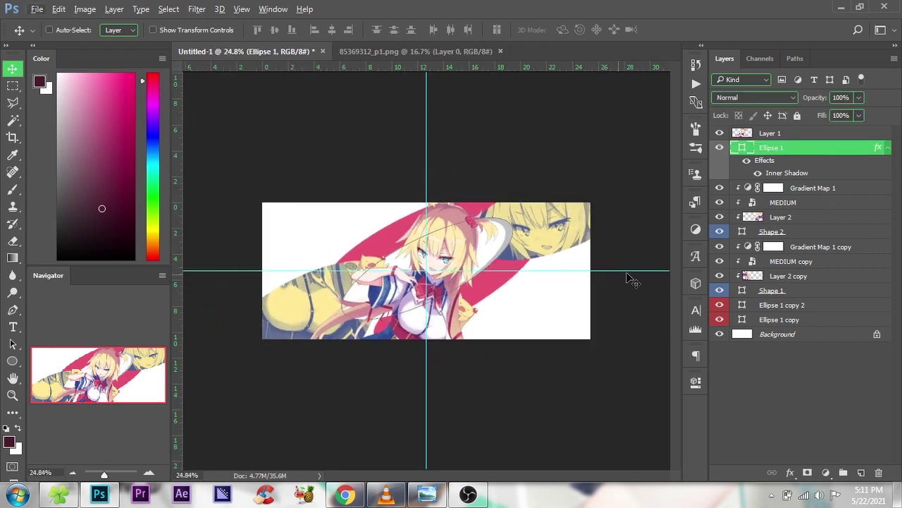
pyautogui.click(801, 290)
pyautogui.click(781, 320)
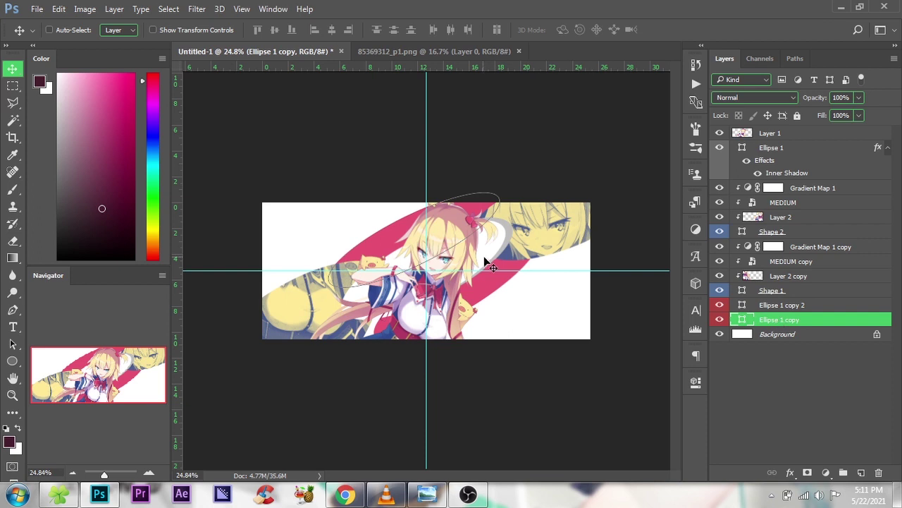
pyautogui.moveTo(468, 244); pyautogui.dragTo(624, 351)
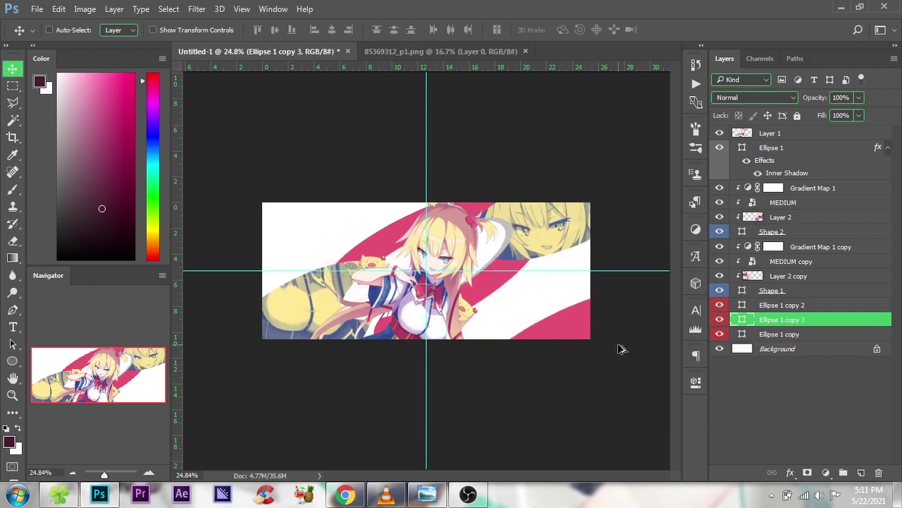
pyautogui.hotkey('ctrl', 't')
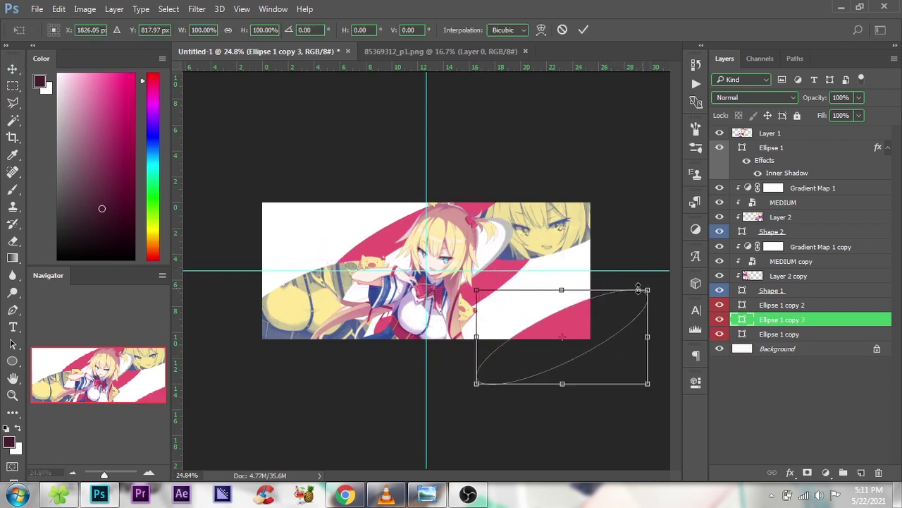
pyautogui.moveTo(638, 289)
pyautogui.mouseDown()
pyautogui.moveTo(624, 312)
pyautogui.moveTo(359, 192)
pyautogui.mouseUp()
pyautogui.press('Return')
pyautogui.scroll(1, 369, 246)
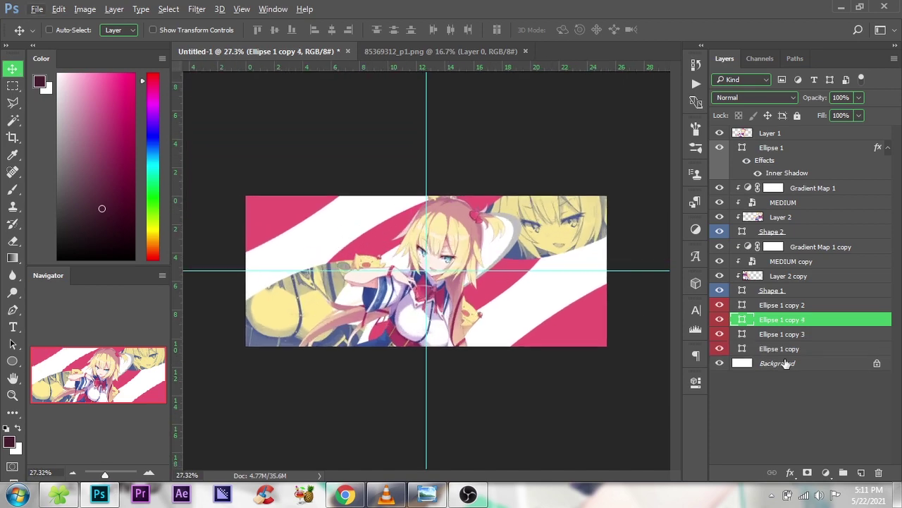
# Add a small-dot Pattern Fill layer just above the Background.
pyautogui.click(782, 363)
pyautogui.click(826, 473)
pyautogui.click(803, 209)
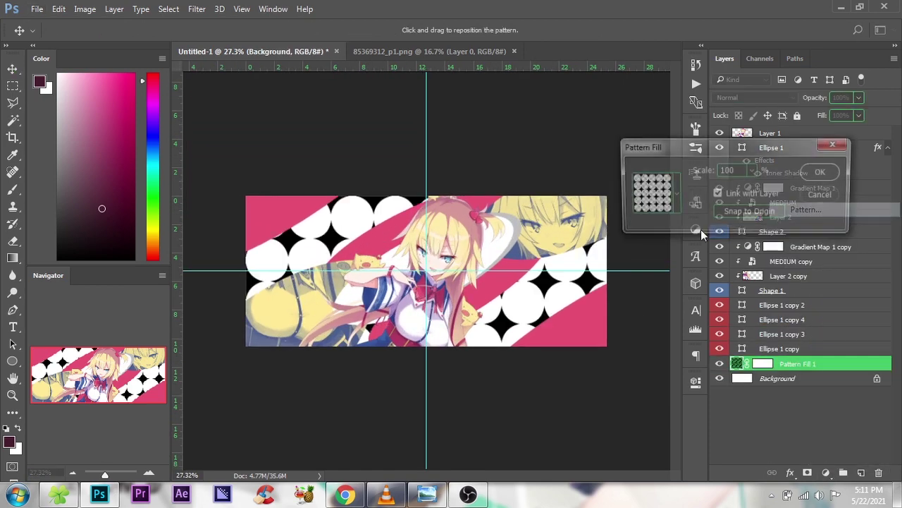
pyautogui.moveTo(701, 170); pyautogui.dragTo(650, 161)
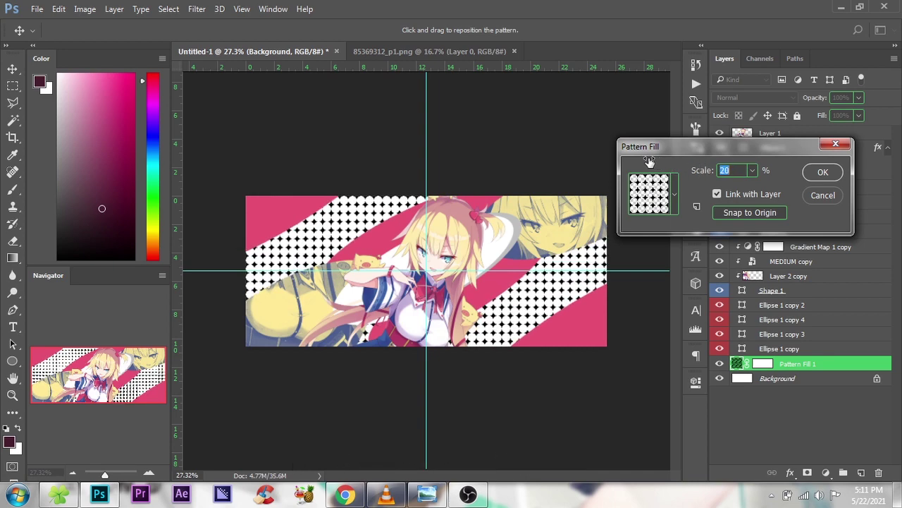
pyautogui.press('Return')
# Compare the dotted background against the finished reference banner.
pyautogui.click(429, 493)
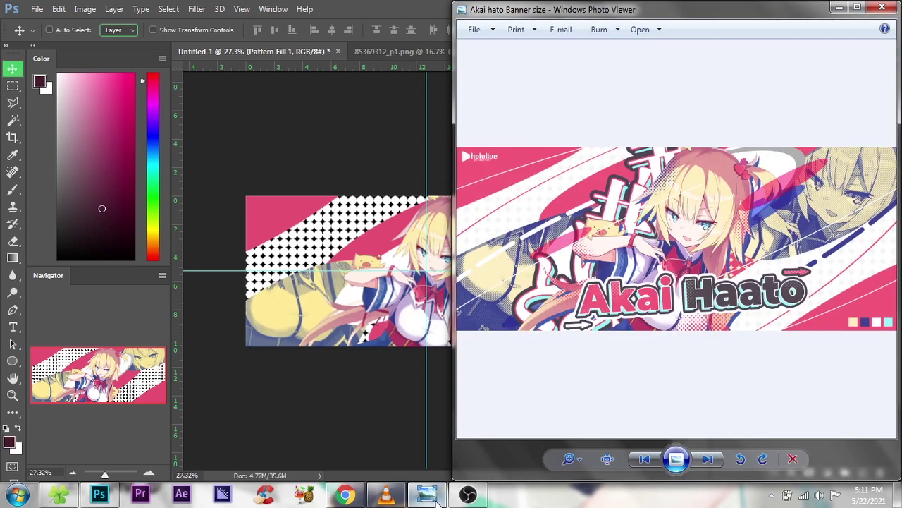
pyautogui.scroll(2, 691, 231)
pyautogui.scroll(3, 691, 232)
pyautogui.hotkey('alt', 'Tab')
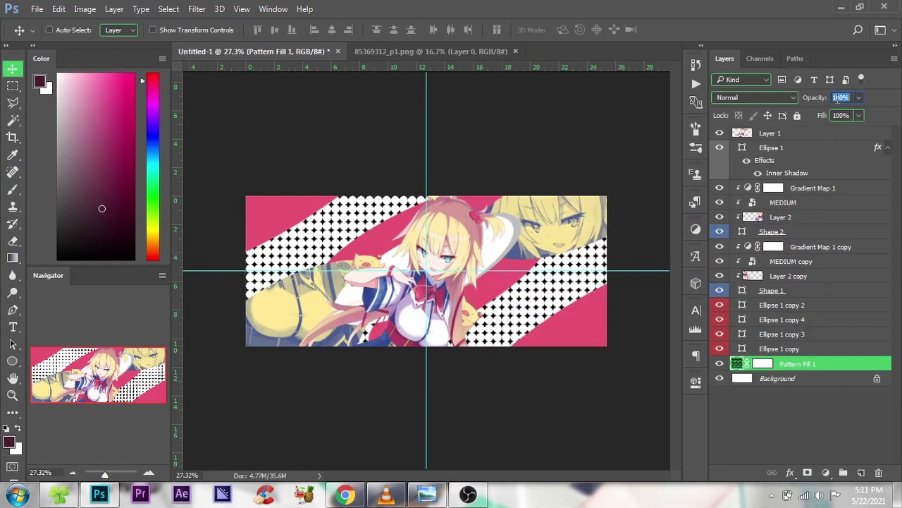
pyautogui.write('15')
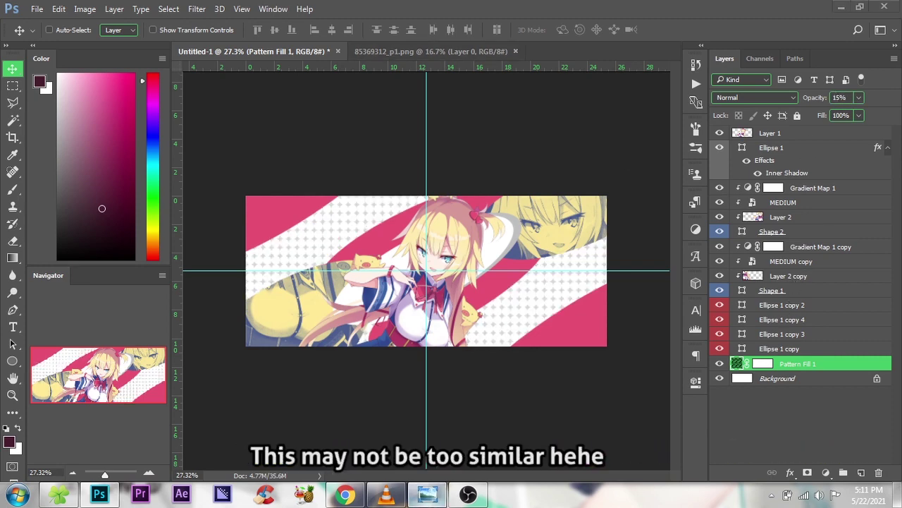
pyautogui.click(427, 494)
pyautogui.click(426, 494)
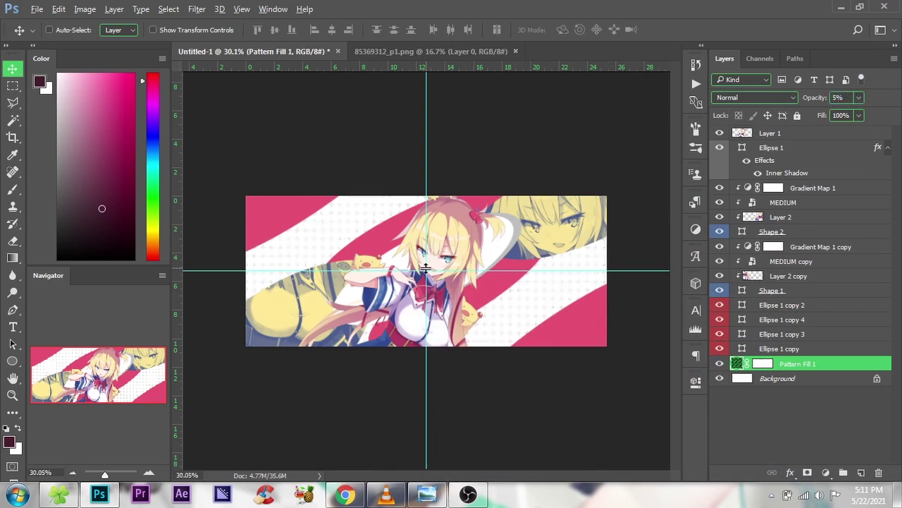
pyautogui.scroll(3, 465, 232)
pyautogui.scroll(-1, 466, 235)
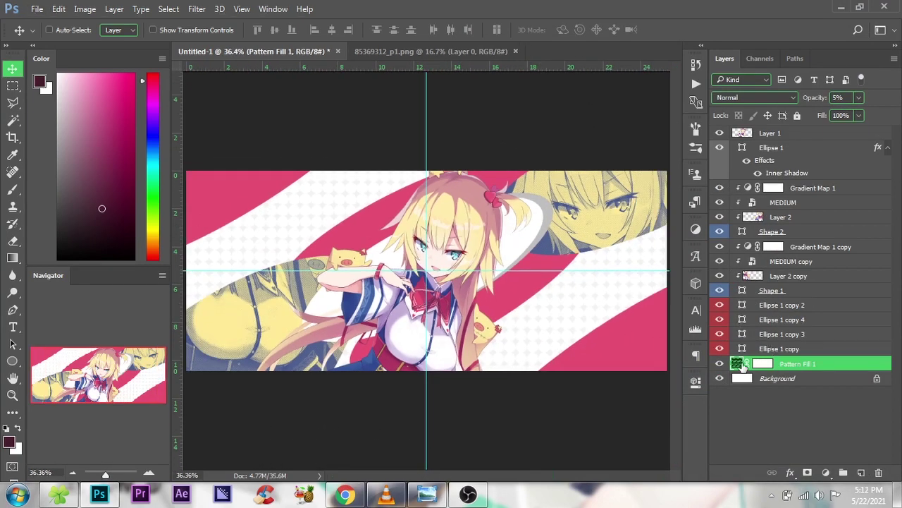
# Change the Pattern Fill's scale to 15.
pyautogui.doubleClick(738, 363)
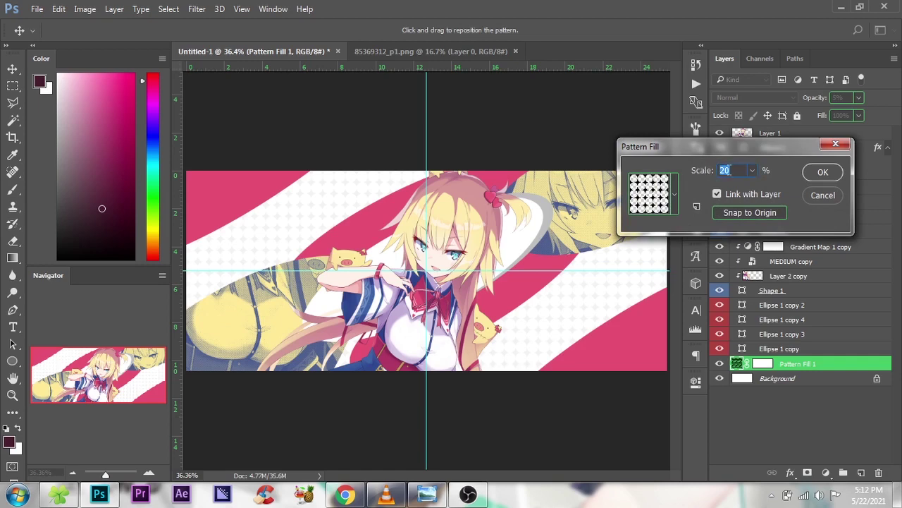
pyautogui.write('15')
pyautogui.press('Return')
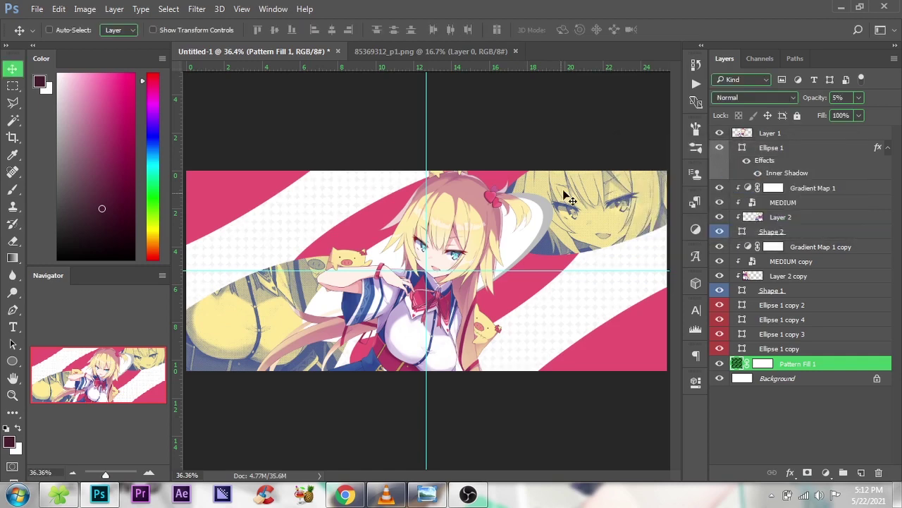
pyautogui.scroll(-1, 481, 204)
pyautogui.scroll(1, 459, 235)
pyautogui.scroll(2, 425, 236)
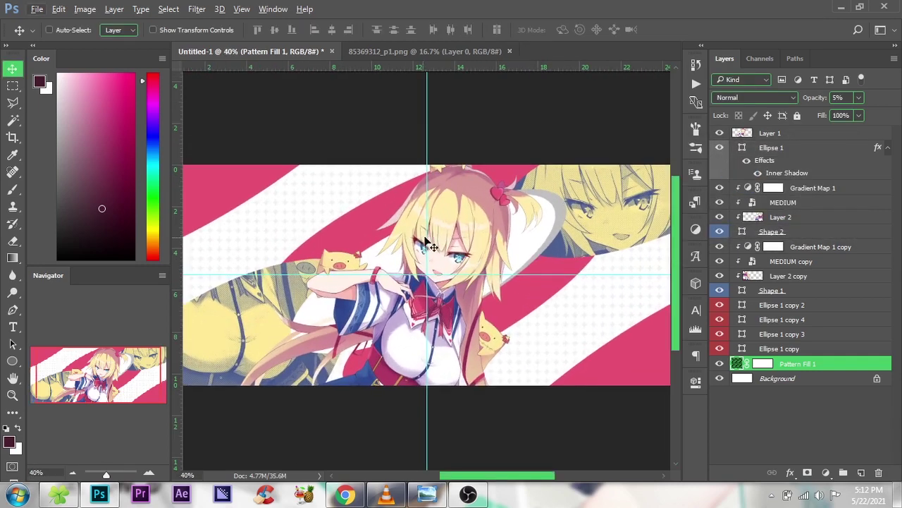
pyautogui.scroll(-2, 398, 258)
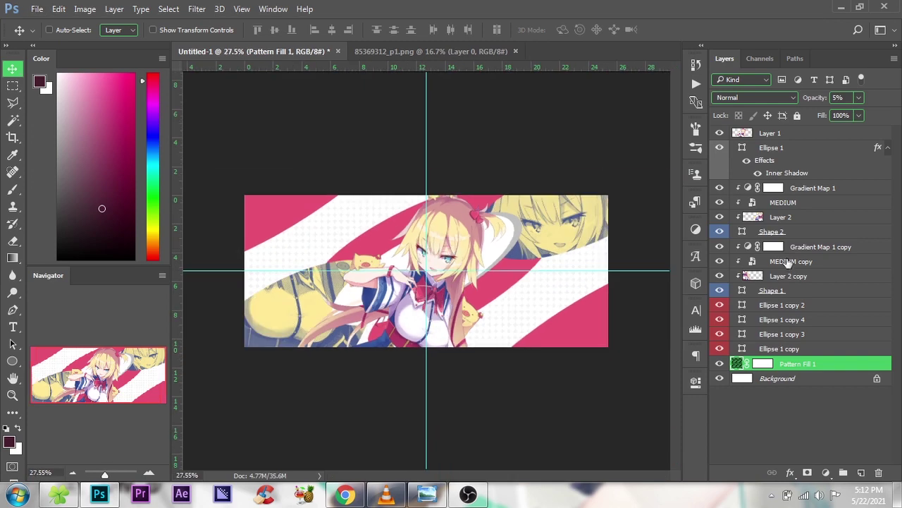
pyautogui.click(822, 151)
pyautogui.scroll(-1, 375, 228)
# Set the pen to no fill and a black stroke, undoing an accidental change to the ellipse.
pyautogui.scroll(-1, 375, 228)
pyautogui.press('p')
pyautogui.scroll(-1, 286, 221)
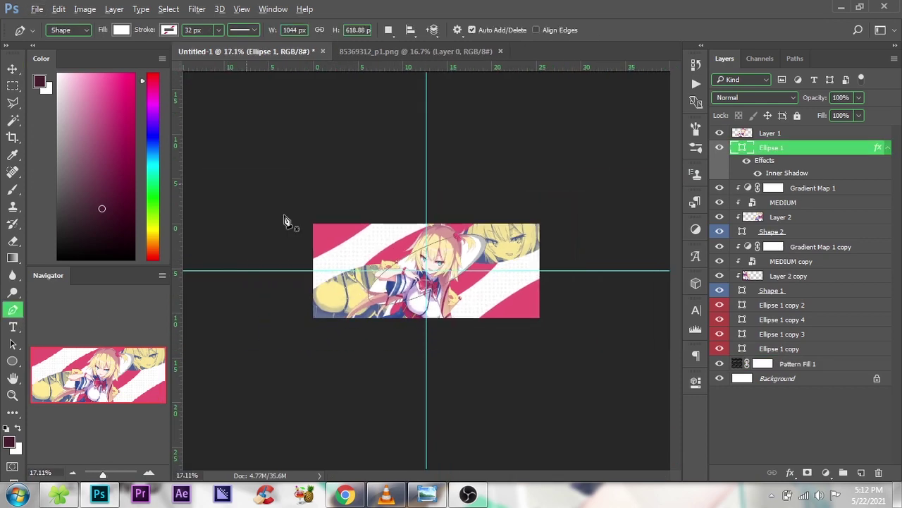
pyautogui.click(121, 30)
pyautogui.click(65, 55)
pyautogui.click(168, 29)
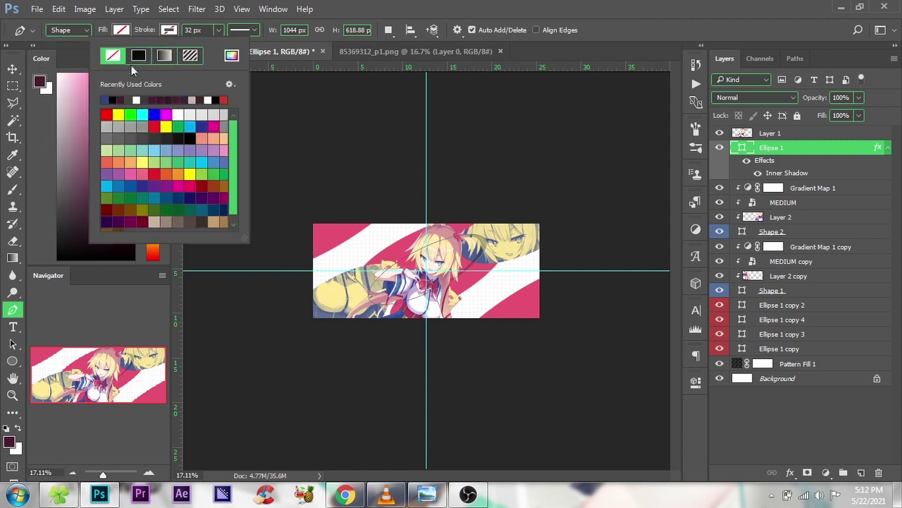
pyautogui.click(139, 55)
pyautogui.click(187, 28)
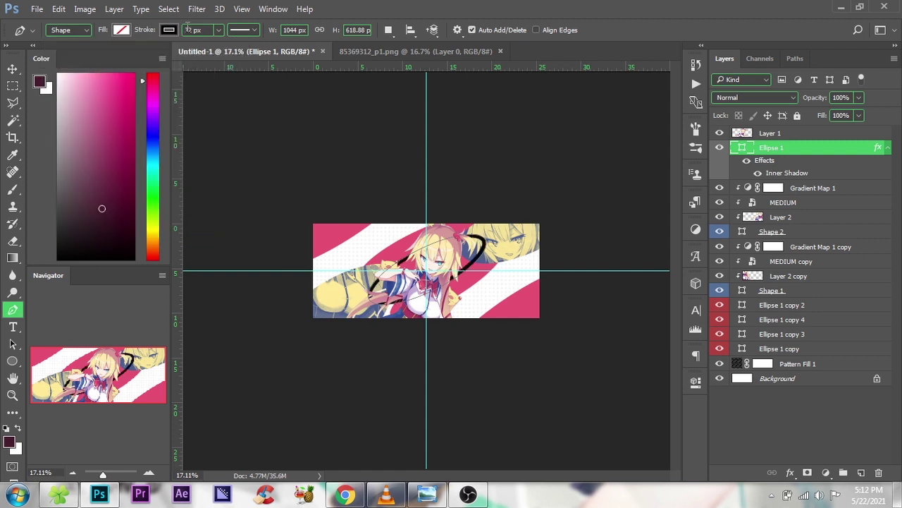
pyautogui.write('12')
pyautogui.press('Return')
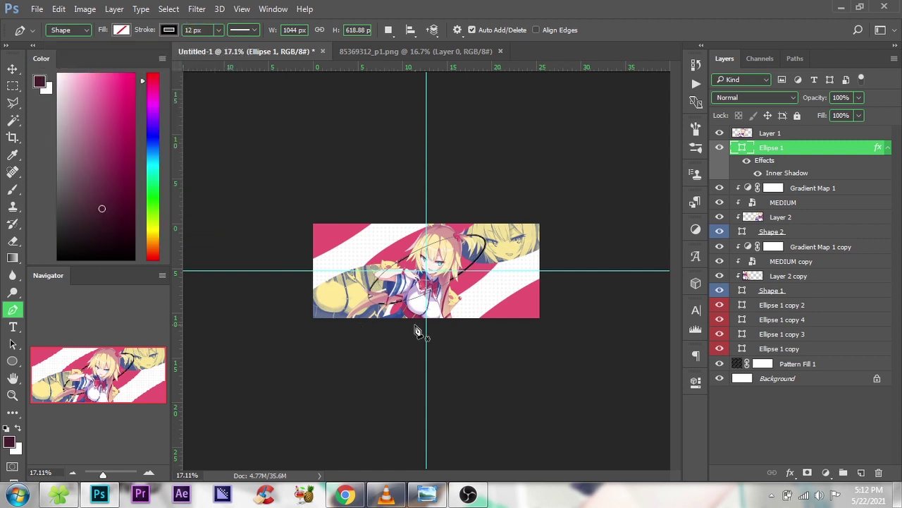
pyautogui.hotkey('ctrl', '+')
pyautogui.hotkey('ctrl', 'alt', 'z')
pyautogui.hotkey('ctrl', '-')
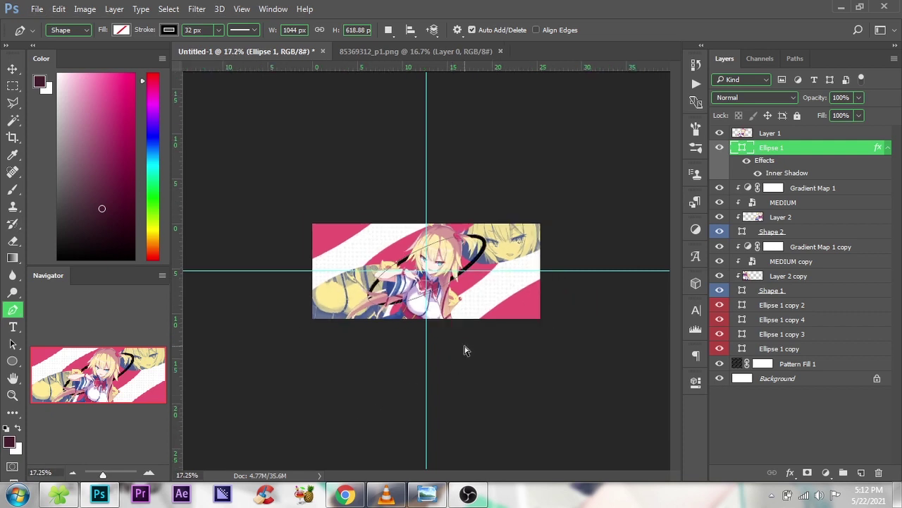
# Draw an unfilled black 12 px curved line from lower left to past the right edge.
pyautogui.scroll(2, 431, 271)
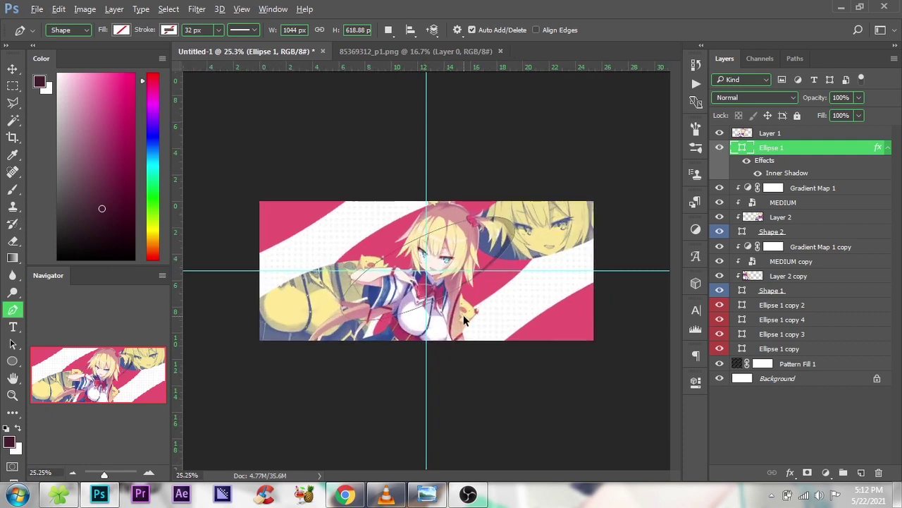
pyautogui.hotkey('alt', ']')
pyautogui.scroll(-1, 416, 400)
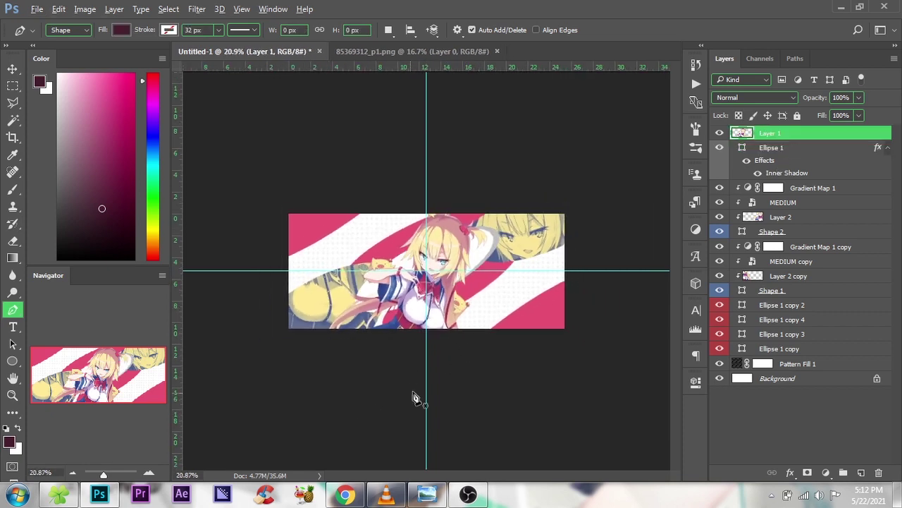
pyautogui.click(131, 32)
pyautogui.click(67, 55)
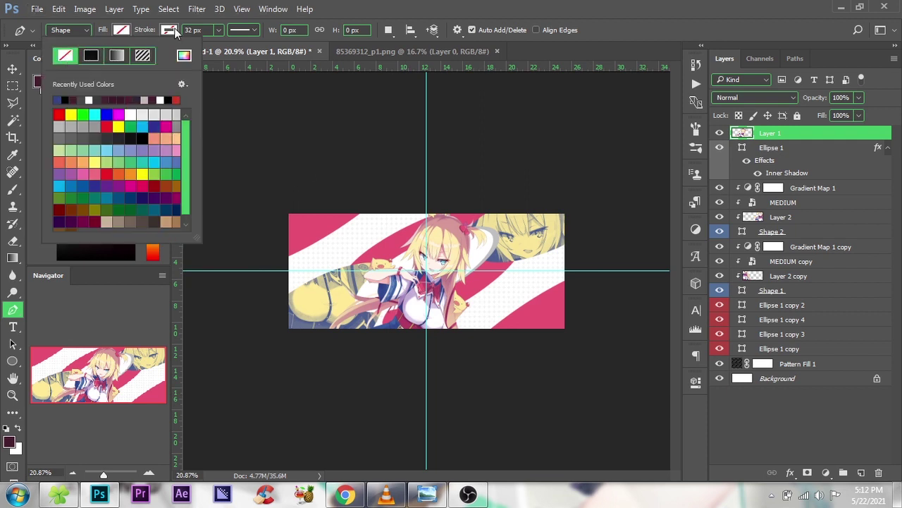
pyautogui.click(170, 30)
pyautogui.click(132, 62)
pyautogui.click(189, 31)
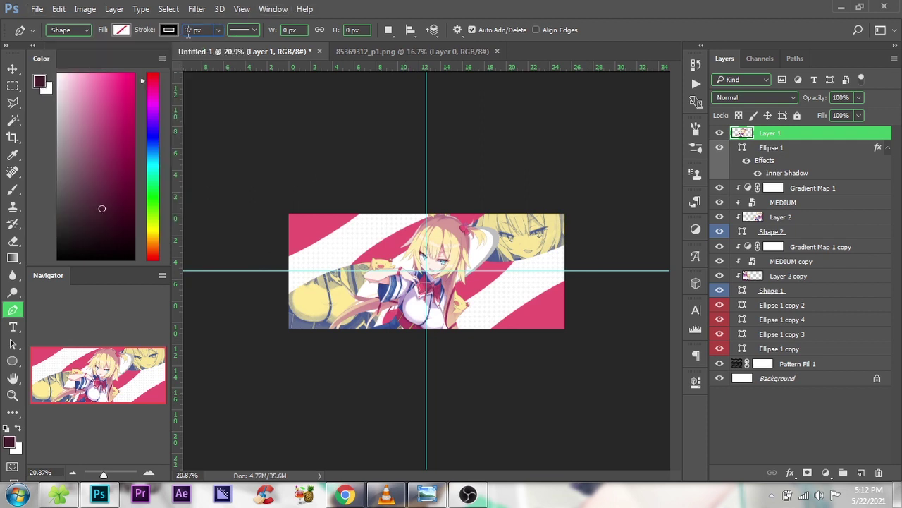
pyautogui.write('12')
pyautogui.press('Return')
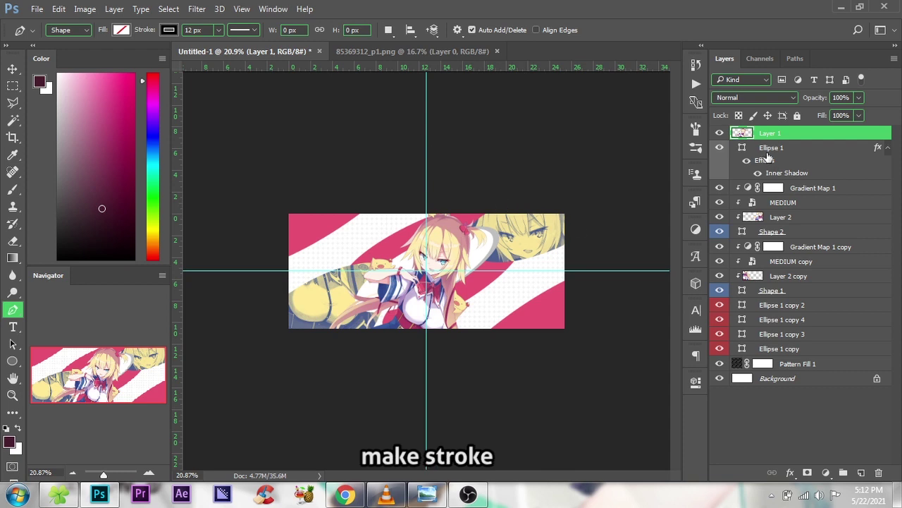
pyautogui.moveTo(338, 395); pyautogui.dragTo(405, 362)
pyautogui.moveTo(623, 204); pyautogui.dragTo(697, 105)
pyautogui.press('Return')
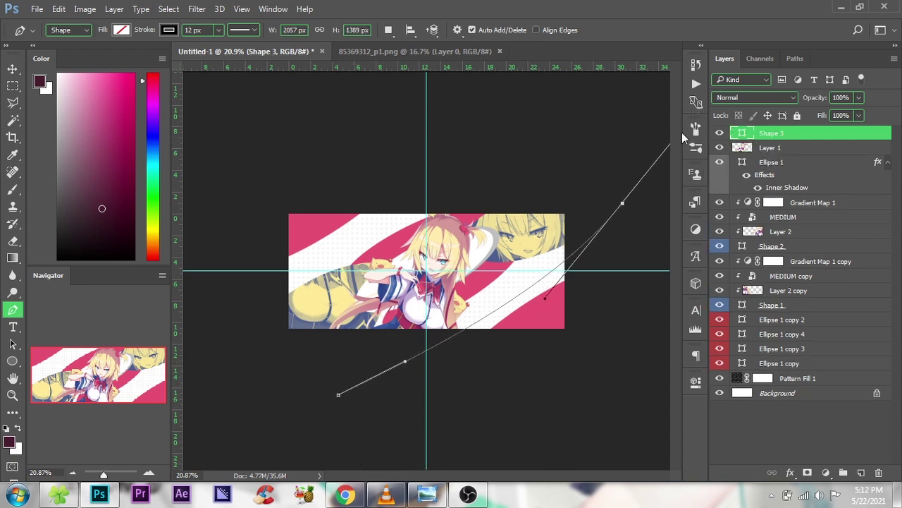
# Move the curved line down and left and compare it with the reference banner.
pyautogui.scroll(2, 427, 270)
pyautogui.click(776, 133)
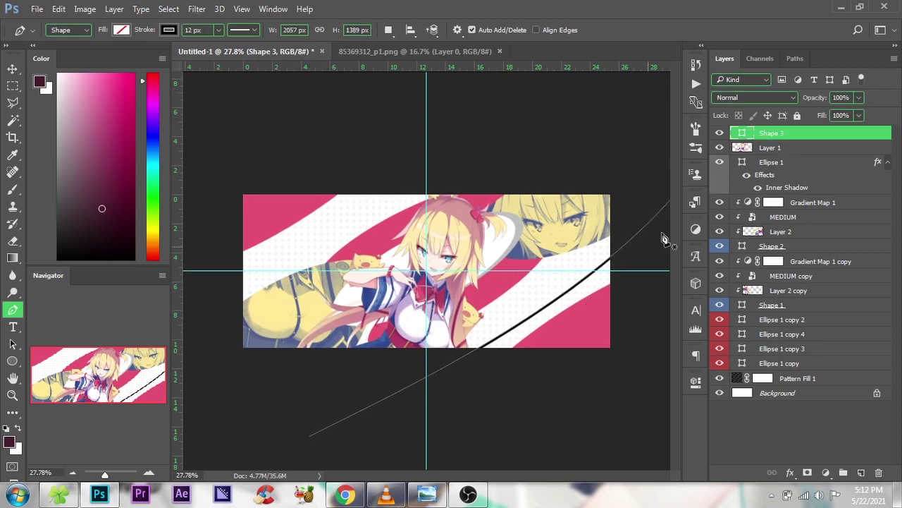
pyautogui.press('v')
pyautogui.moveTo(619, 308)
pyautogui.mouseDown()
pyautogui.moveTo(585, 314)
pyautogui.moveTo(548, 364)
pyautogui.mouseUp()
pyautogui.scroll(4, 588, 310)
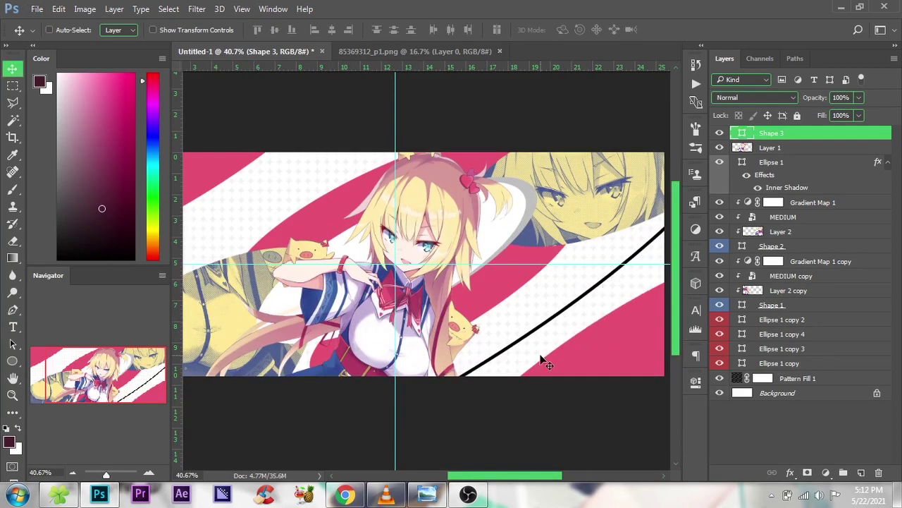
pyautogui.click(427, 493)
pyautogui.scroll(2, 878, 288)
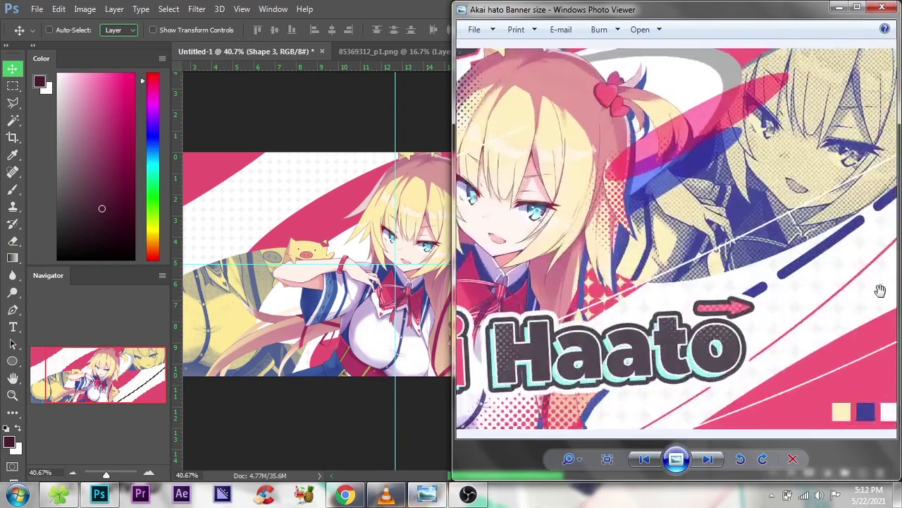
pyautogui.scroll(3, 750, 257)
pyautogui.click(369, 7)
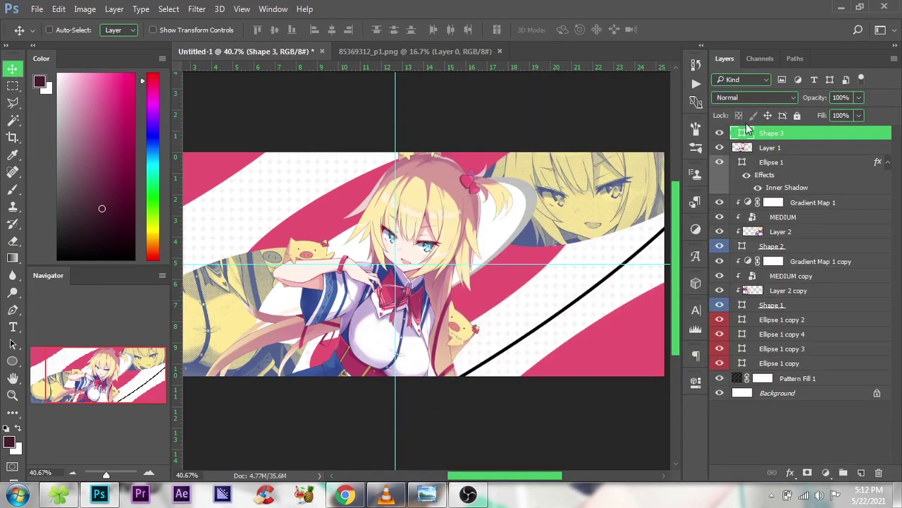
# Give the curved line a 6 px stroke in pink #e75073.
pyautogui.press('p')
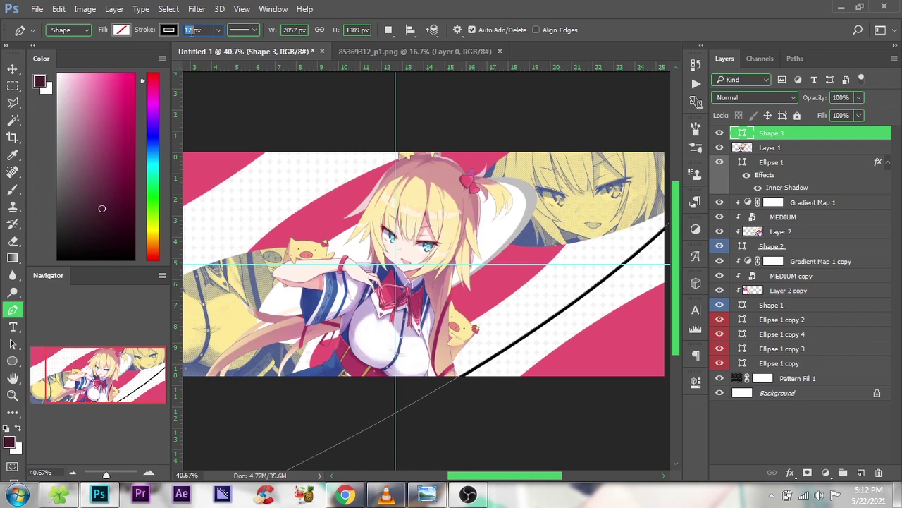
pyautogui.write('8')
pyautogui.press('Return')
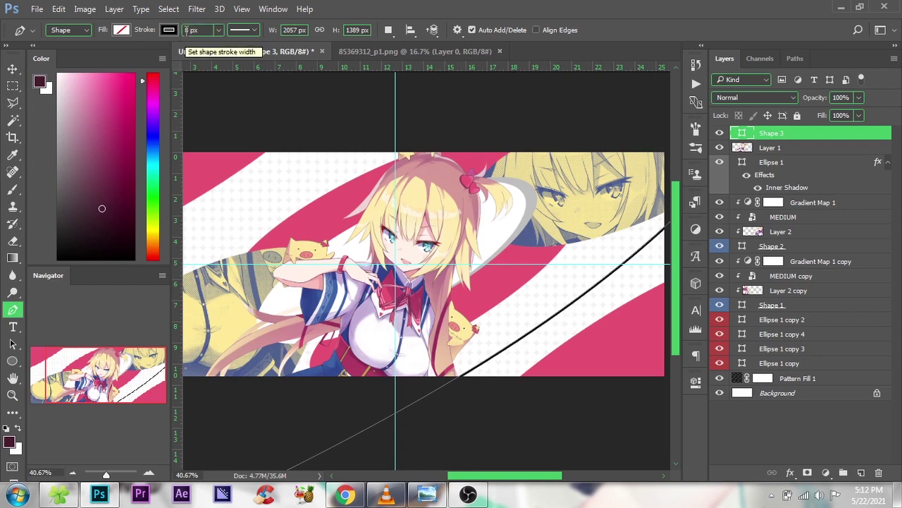
pyautogui.click(188, 29)
pyautogui.write('6')
pyautogui.click(169, 30)
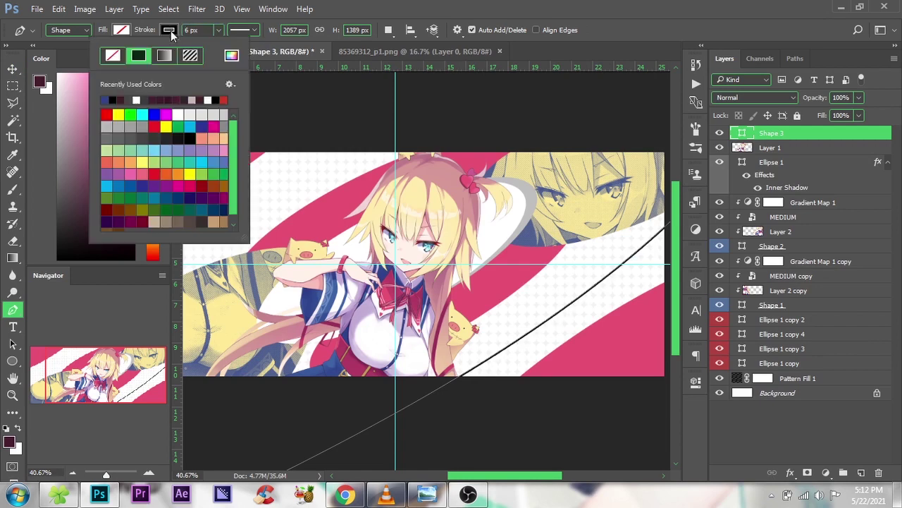
pyautogui.click(231, 55)
pyautogui.write('e75073')
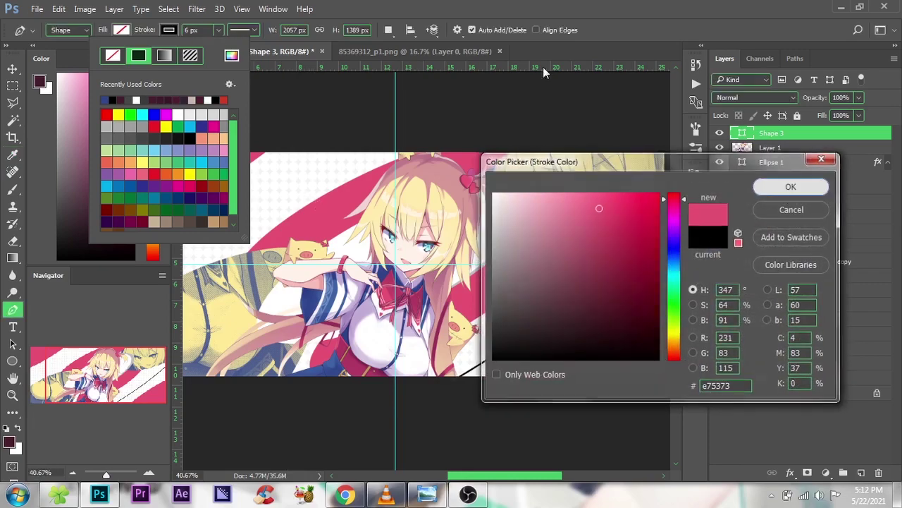
pyautogui.press('Return')
pyautogui.press('v')
pyautogui.scroll(-3, 479, 280)
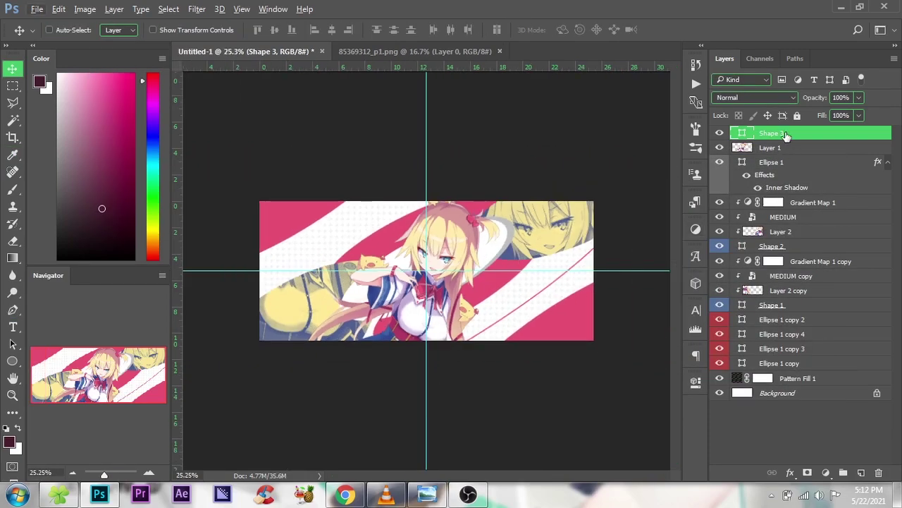
# Duplicate the pink line and rotate the copy about nine degrees, shifted down-right.
pyautogui.moveTo(573, 341); pyautogui.dragTo(406, 248)
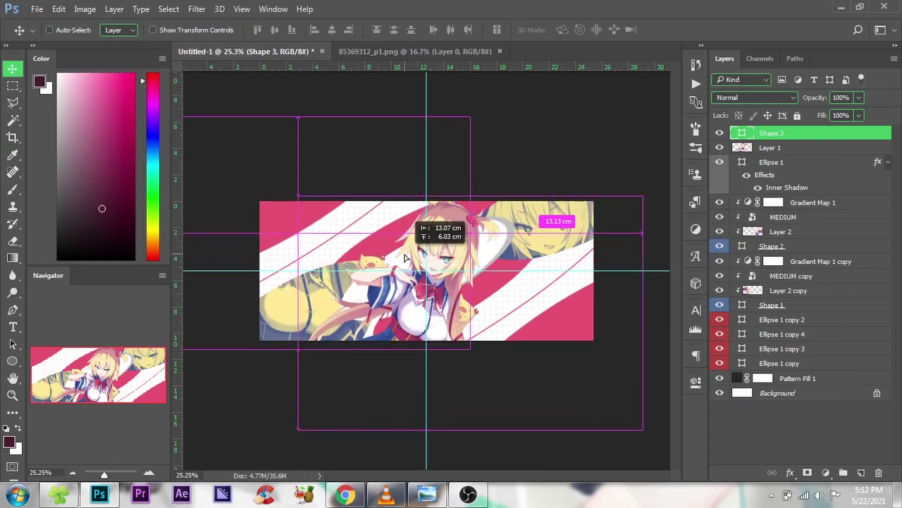
pyautogui.hotkey('ctrl', 'j')
pyautogui.hotkey('ctrl', 't')
pyautogui.moveTo(585, 254)
pyautogui.mouseDown()
pyautogui.moveTo(579, 281)
pyautogui.moveTo(574, 265)
pyautogui.mouseUp()
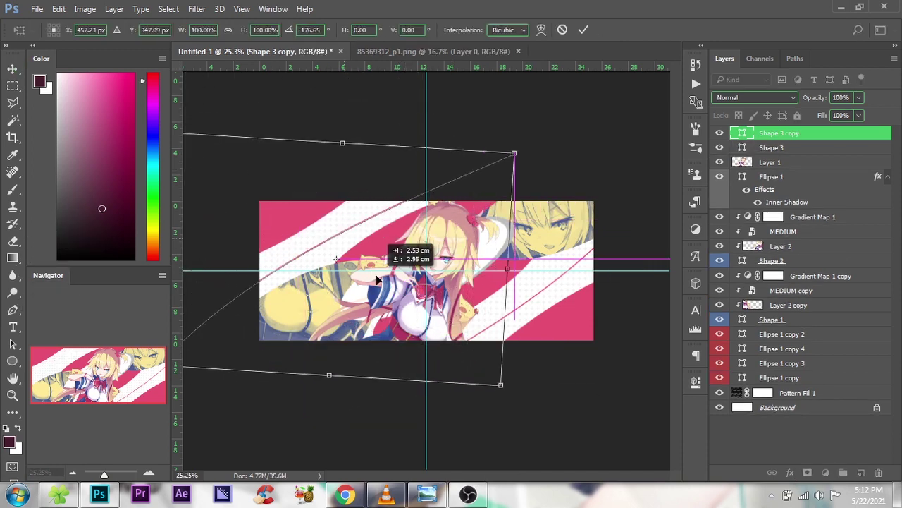
pyautogui.moveTo(342, 244); pyautogui.dragTo(374, 277)
pyautogui.click(584, 30)
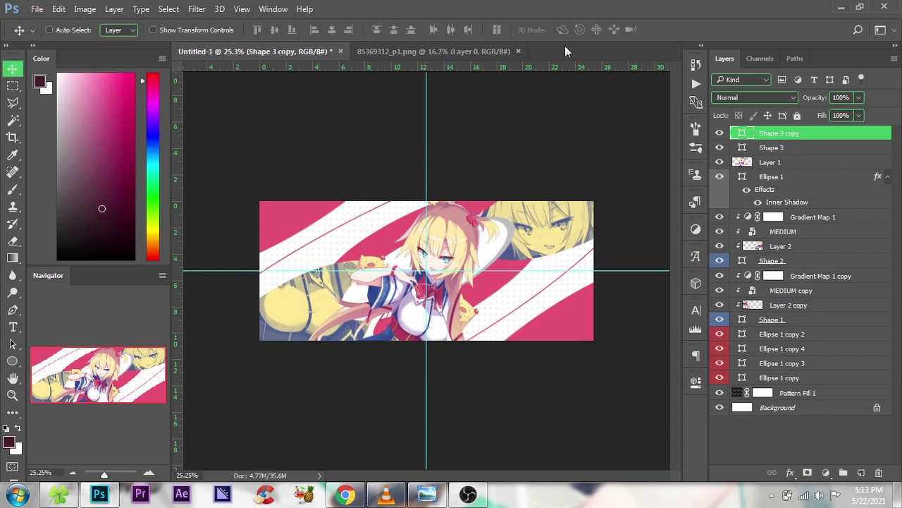
# Check the banner against the reference image.
pyautogui.scroll(-2, 403, 246)
pyautogui.scroll(3, 403, 245)
pyautogui.scroll(1, 406, 251)
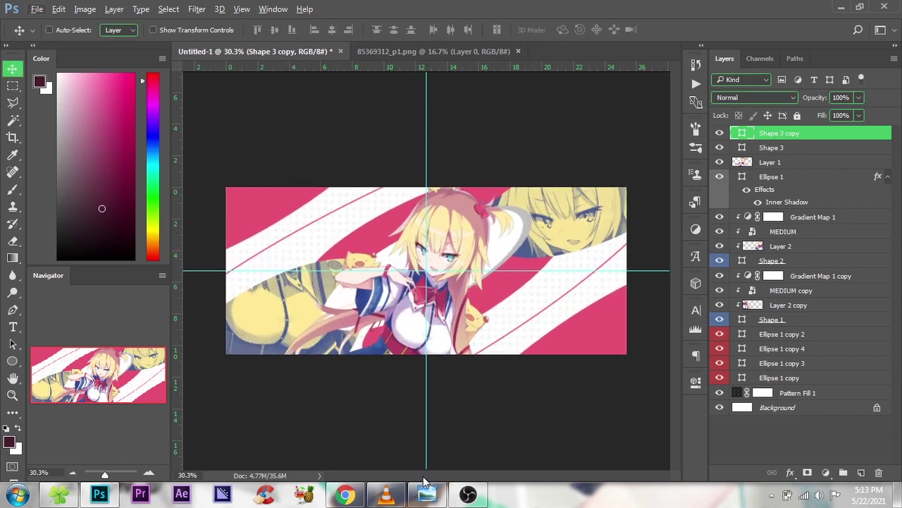
pyautogui.click(426, 494)
pyautogui.click(401, 2)
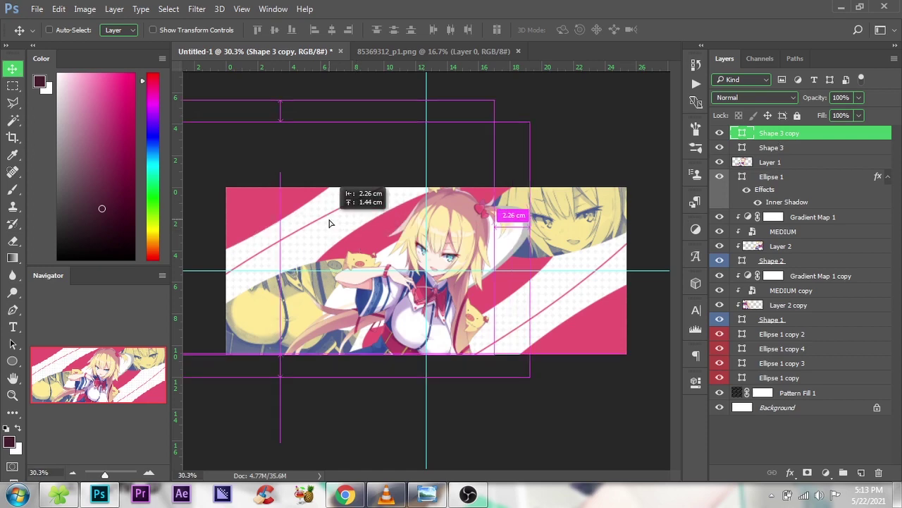
# Add a second copy of the pink line, rotated slightly.
pyautogui.moveTo(381, 240); pyautogui.dragTo(383, 226)
pyautogui.press('p')
pyautogui.click(122, 29)
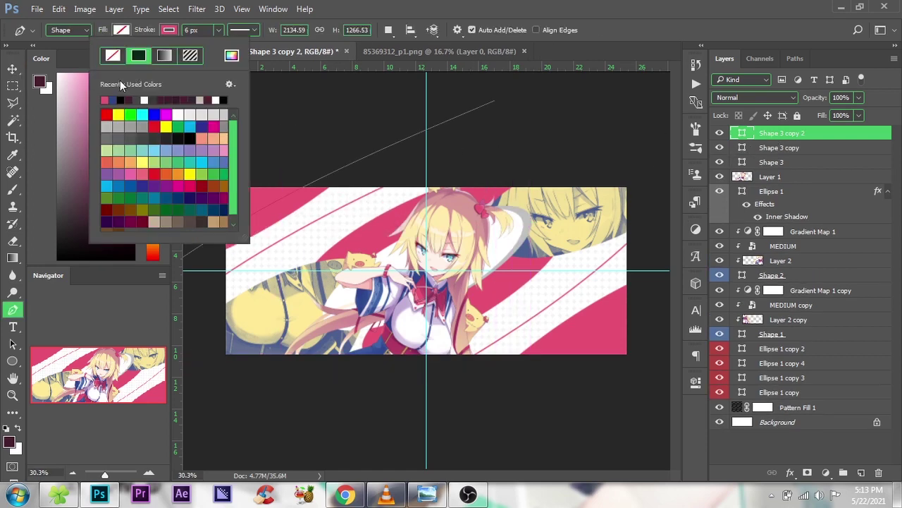
pyautogui.press('Escape')
pyautogui.press('v')
pyautogui.hotkey('ctrl', 't')
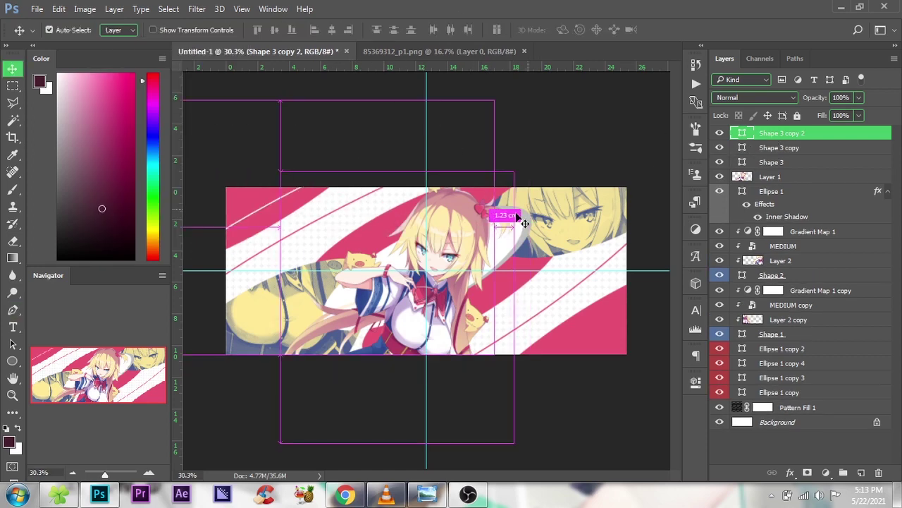
pyautogui.moveTo(583, 137); pyautogui.dragTo(580, 89)
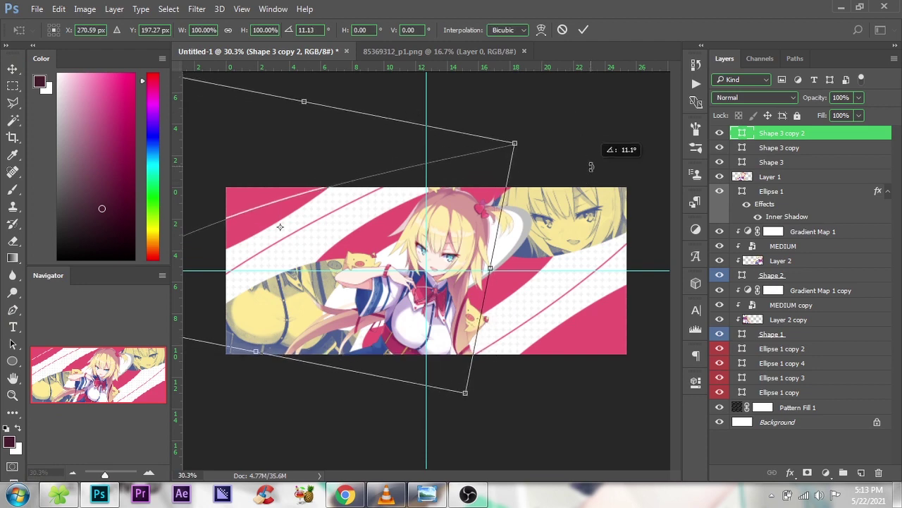
pyautogui.click(582, 30)
# Add a third line copy rotated nearly upside down, placed up-right, then compare with the reference.
pyautogui.moveTo(373, 258); pyautogui.dragTo(621, 367)
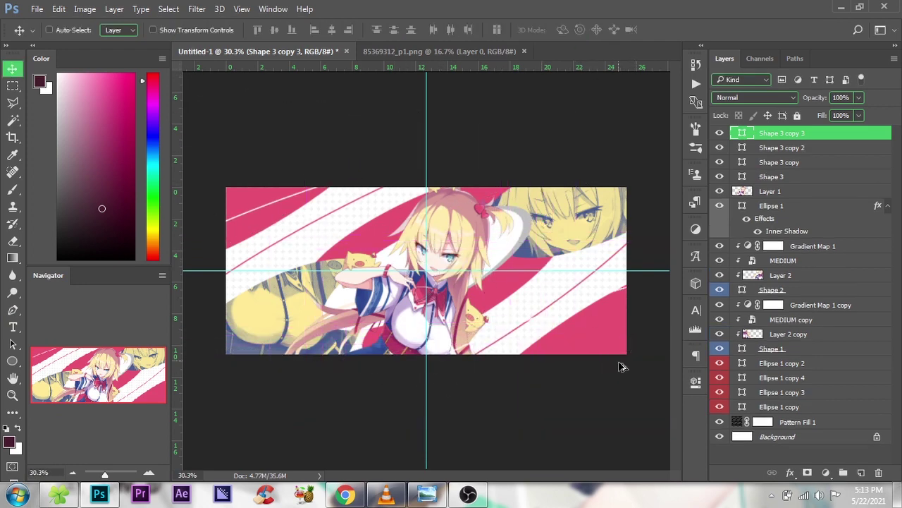
pyautogui.hotkey('ctrl', 't')
pyautogui.scroll(-2, 428, 226)
pyautogui.moveTo(429, 228)
pyautogui.mouseDown()
pyautogui.moveTo(473, 404)
pyautogui.moveTo(525, 386)
pyautogui.mouseUp()
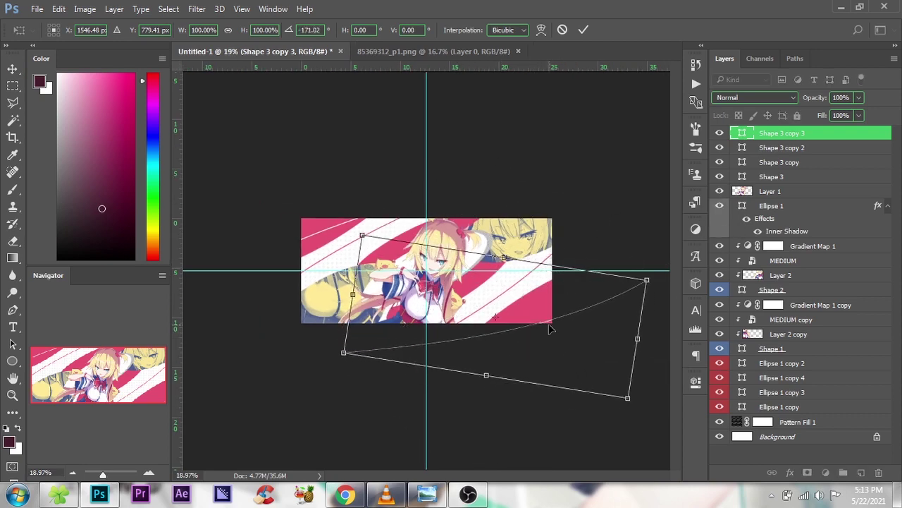
pyautogui.moveTo(549, 323); pyautogui.dragTo(557, 308)
pyautogui.moveTo(619, 169); pyautogui.dragTo(585, 146)
pyautogui.moveTo(589, 311); pyautogui.dragTo(596, 308)
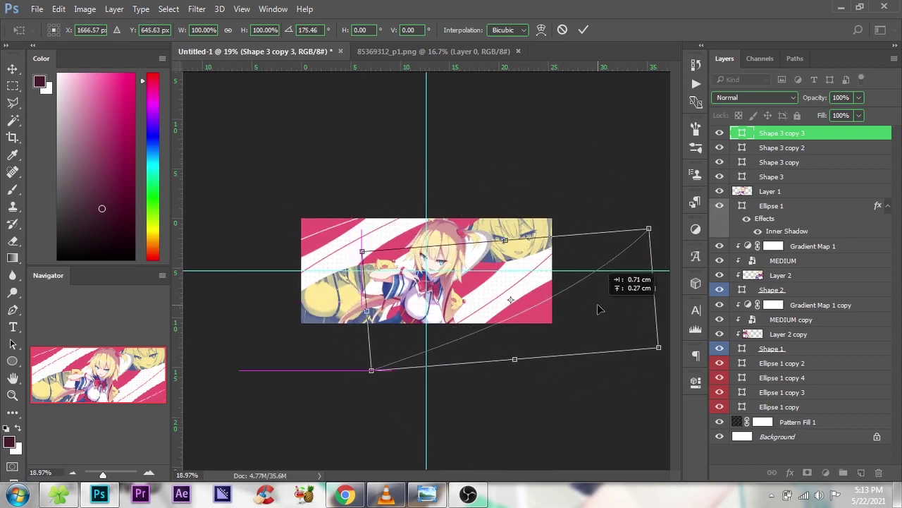
pyautogui.click(582, 29)
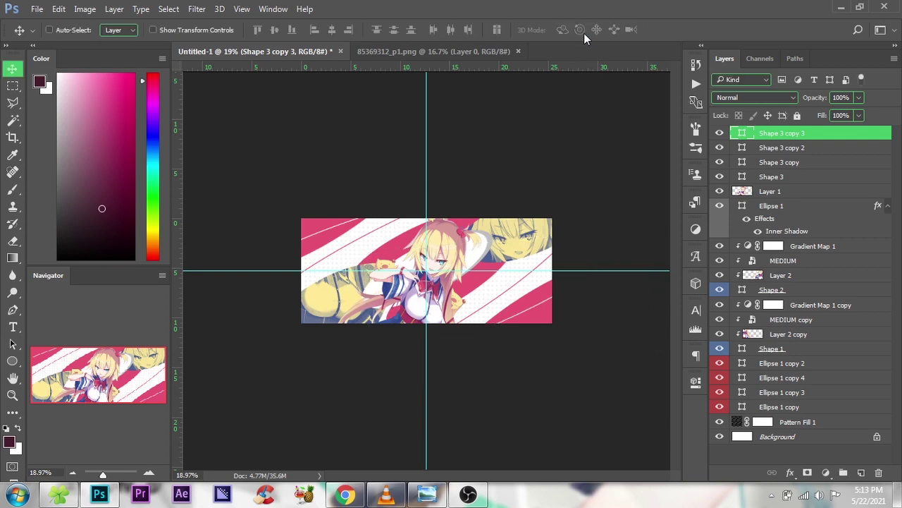
pyautogui.scroll(2, 395, 236)
pyautogui.click(426, 494)
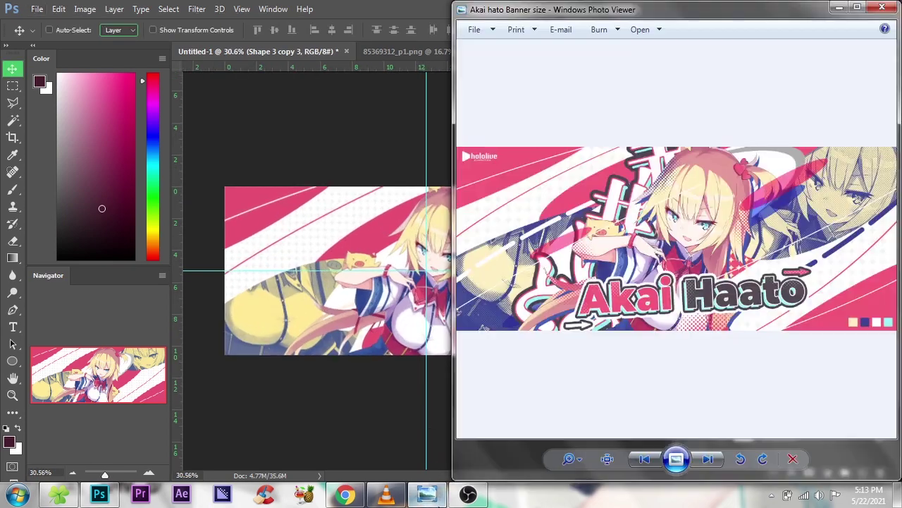
pyautogui.click(392, 5)
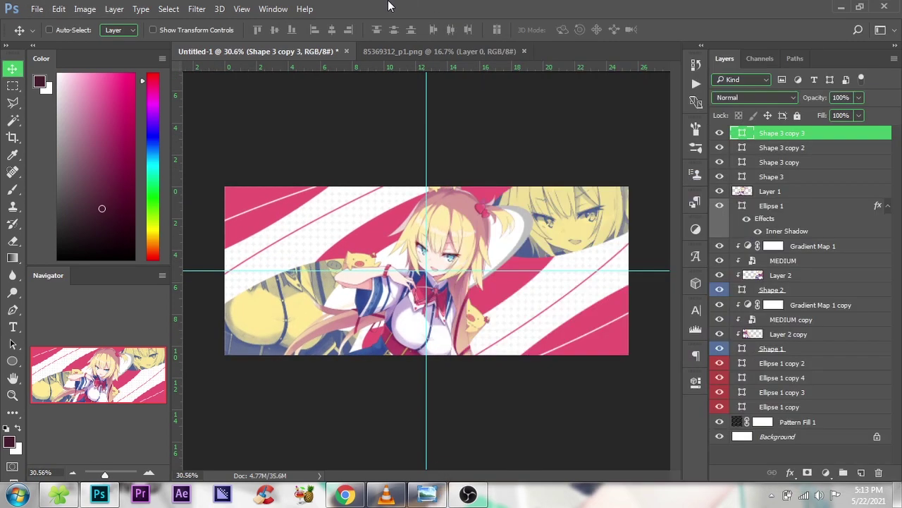
# Move Ellipse 1 copy, copy 3 and copy 4 lower in the layer stack and transform copy 4.
pyautogui.click(728, 409)
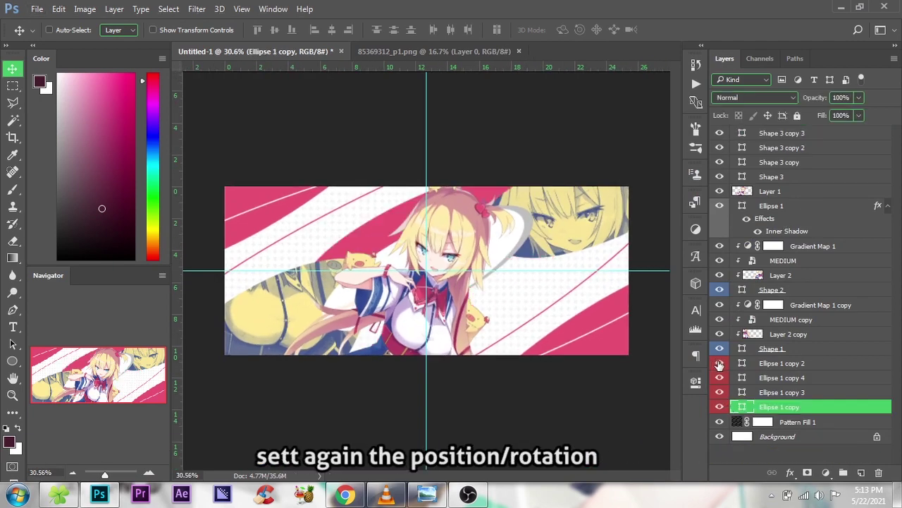
pyautogui.keyDown('ctrl'); pyautogui.click(779, 392); pyautogui.keyUp('ctrl')
pyautogui.moveTo(779, 393); pyautogui.dragTo(786, 409)
pyautogui.click(782, 392)
pyautogui.hotkey('ctrl', '-')
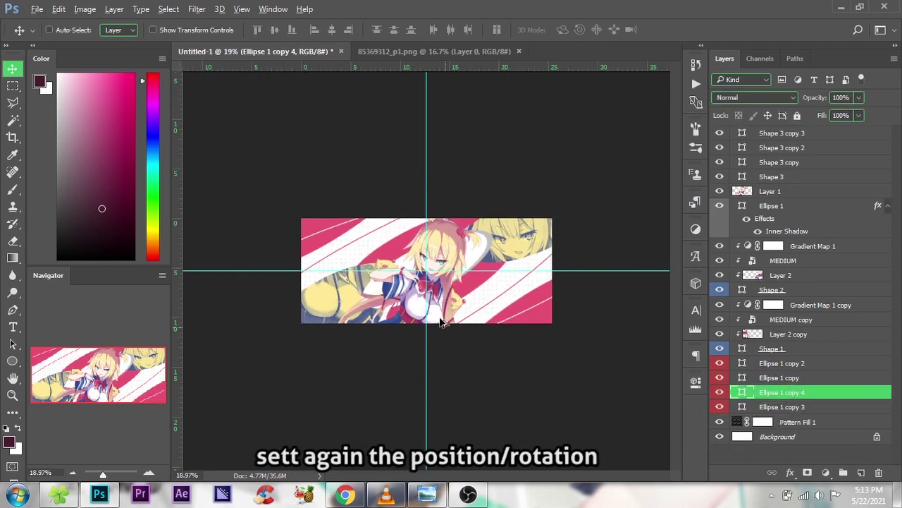
pyautogui.hotkey('ctrl', 't')
pyautogui.click(587, 35)
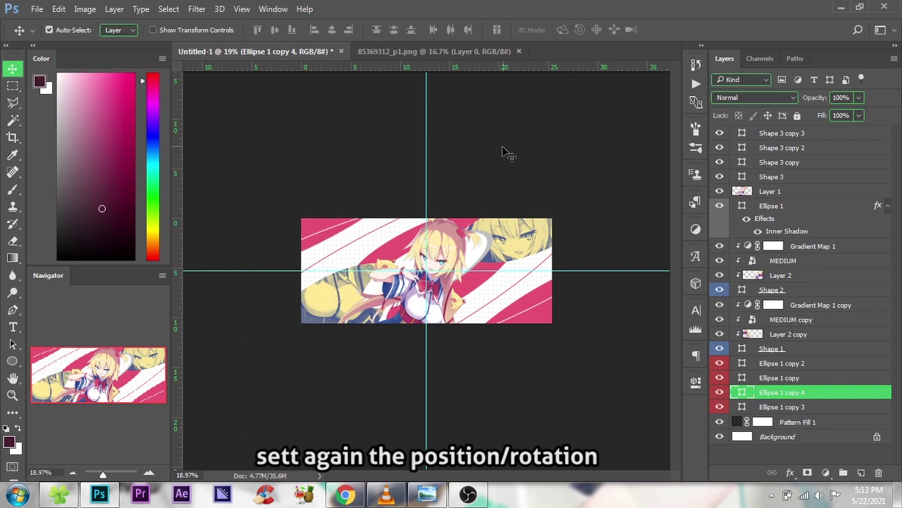
# Resize and re-tilt Ellipse 1 copy 3 about −2.6°, then compare with the reference.
pyautogui.hotkey('alt', '[')
pyautogui.hotkey('ctrl', 't')
pyautogui.moveTo(617, 264); pyautogui.dragTo(639, 259)
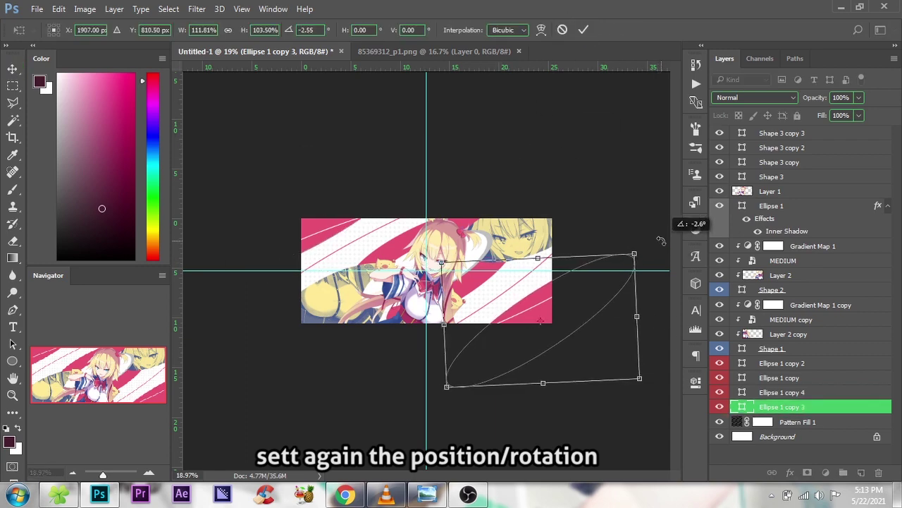
pyautogui.click(583, 30)
pyautogui.scroll(5, 564, 277)
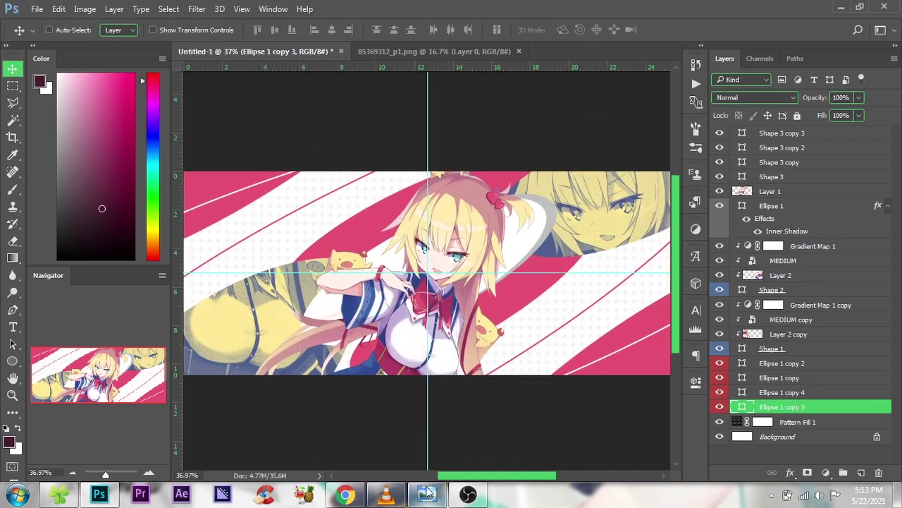
pyautogui.click(426, 491)
pyautogui.scroll(4, 635, 246)
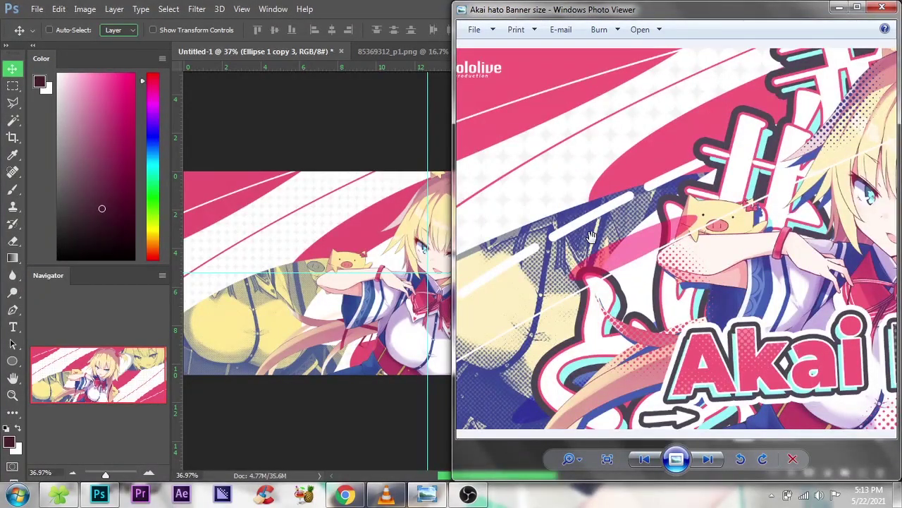
pyautogui.click(369, 12)
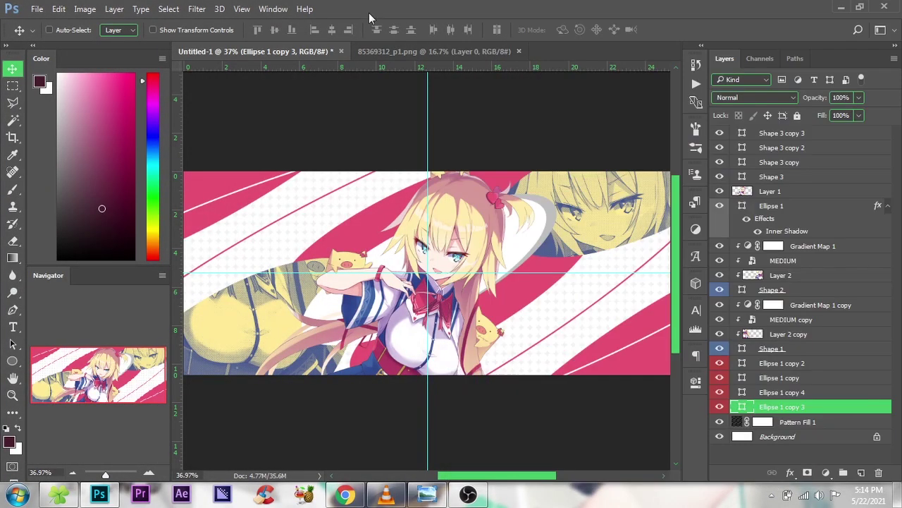
pyautogui.scroll(2, 236, 330)
pyautogui.scroll(-2, 240, 332)
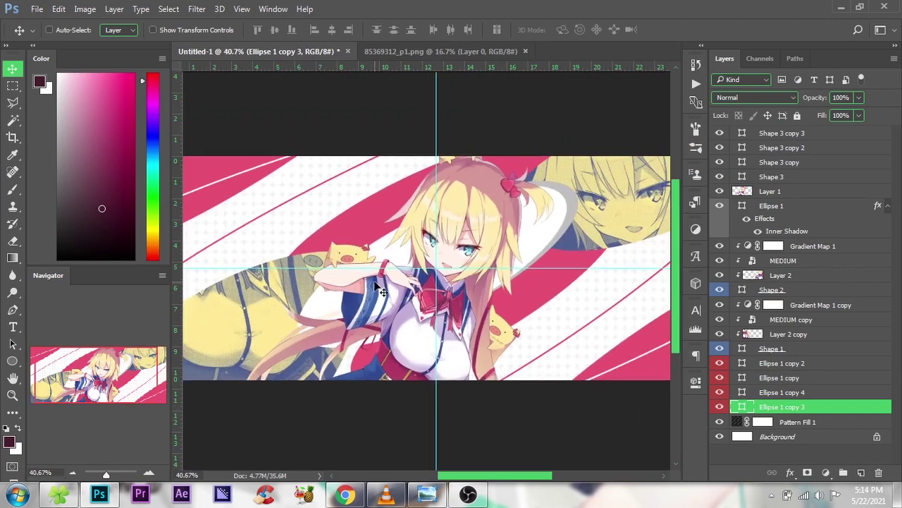
pyautogui.scroll(1, 373, 284)
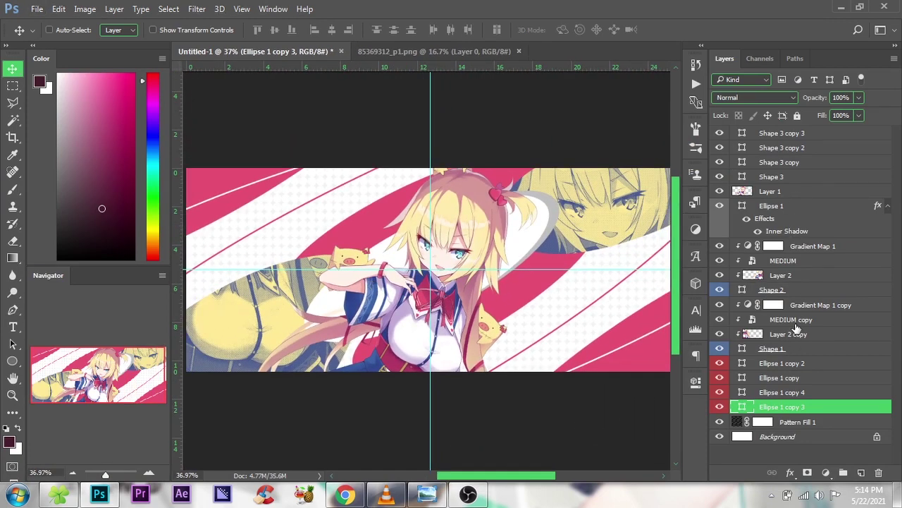
# Scale the MEDIUM and MEDIUM copy halftone layers together to about 152%.
pyautogui.click(795, 323)
pyautogui.keyDown('ctrl'); pyautogui.click(783, 261); pyautogui.keyUp('ctrl')
pyautogui.hotkey('ctrl', 't')
pyautogui.scroll(-2, 451, 284)
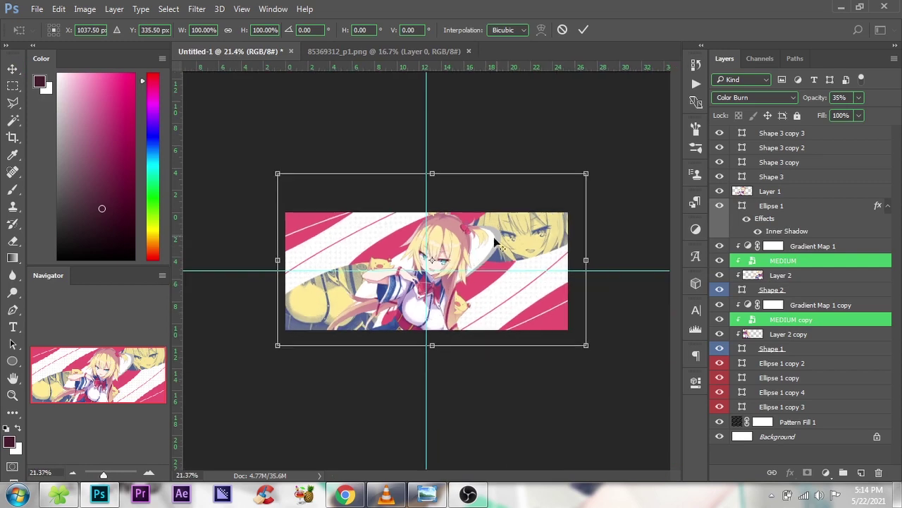
pyautogui.moveTo(585, 173); pyautogui.dragTo(667, 129)
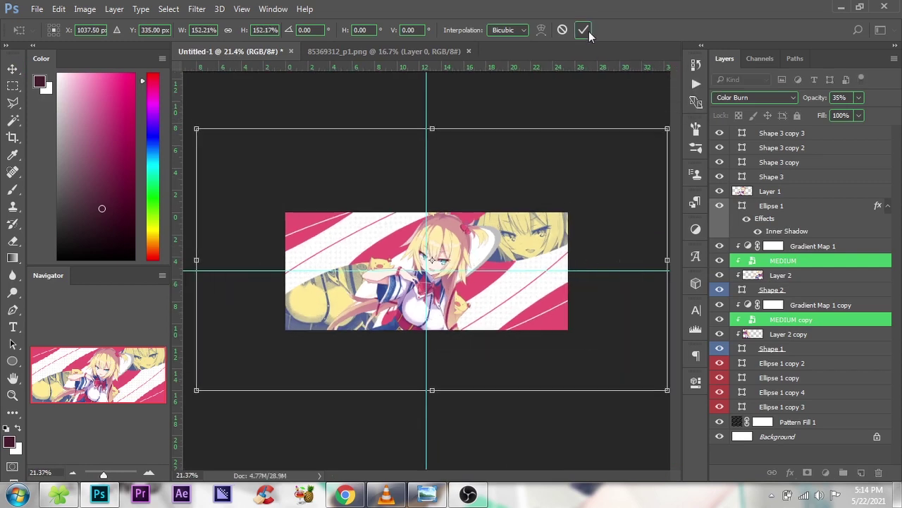
pyautogui.click(587, 32)
# Place the MEDIUM face close-up at upper right and MEDIUM copy on the left.
pyautogui.click(761, 266)
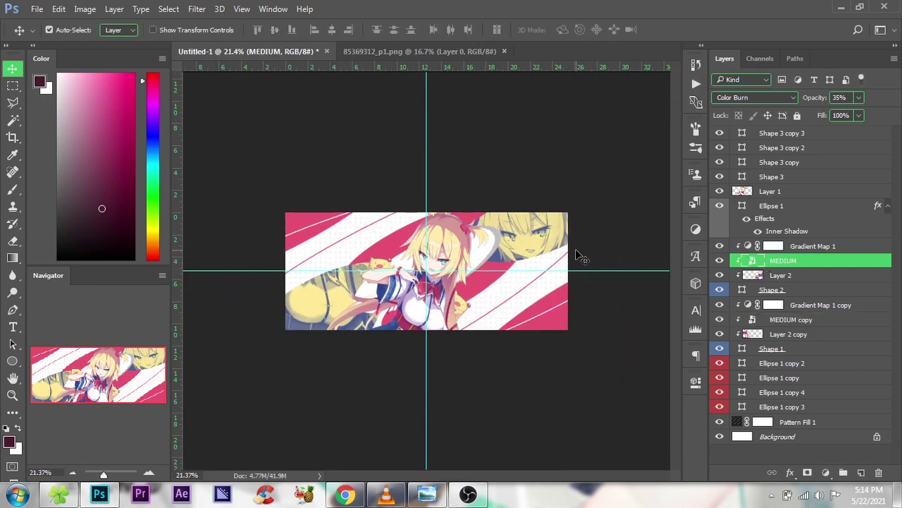
pyautogui.hotkey('ctrl', 't')
pyautogui.moveTo(576, 256); pyautogui.dragTo(567, 233)
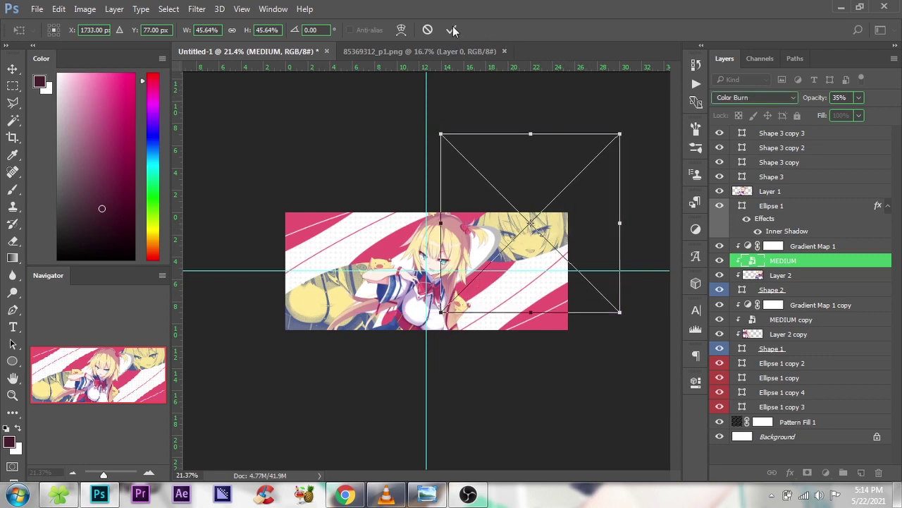
pyautogui.click(451, 30)
pyautogui.click(791, 319)
pyautogui.hotkey('ctrl', 't')
pyautogui.moveTo(346, 286); pyautogui.dragTo(380, 287)
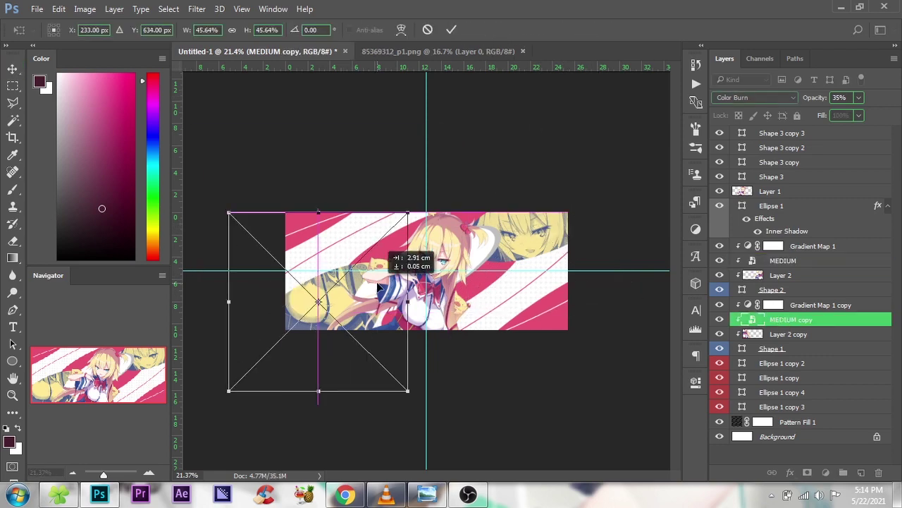
pyautogui.click(452, 30)
# Review the enlarged close-ups and pick the Type tool.
pyautogui.scroll(3, 264, 293)
pyautogui.scroll(3, 264, 293)
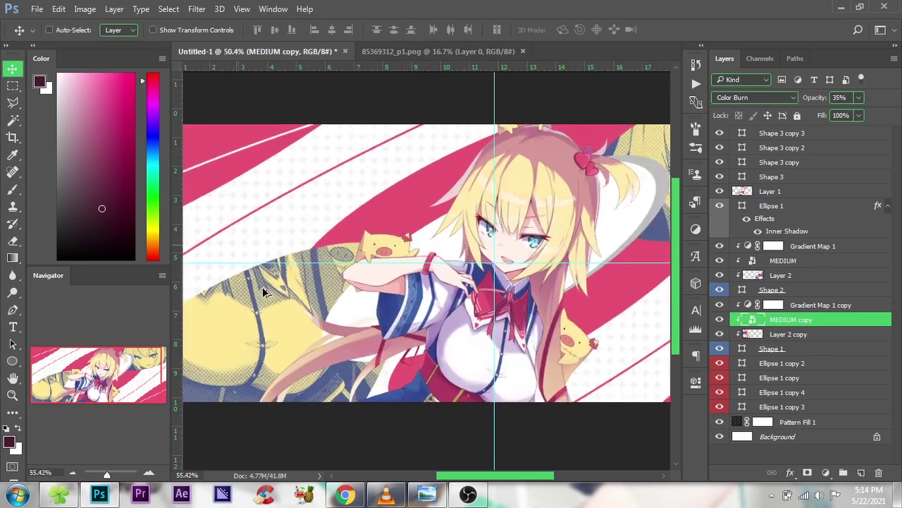
pyautogui.scroll(2, 265, 293)
pyautogui.scroll(-5, 282, 293)
pyautogui.scroll(2, 298, 294)
pyautogui.scroll(-1, 428, 238)
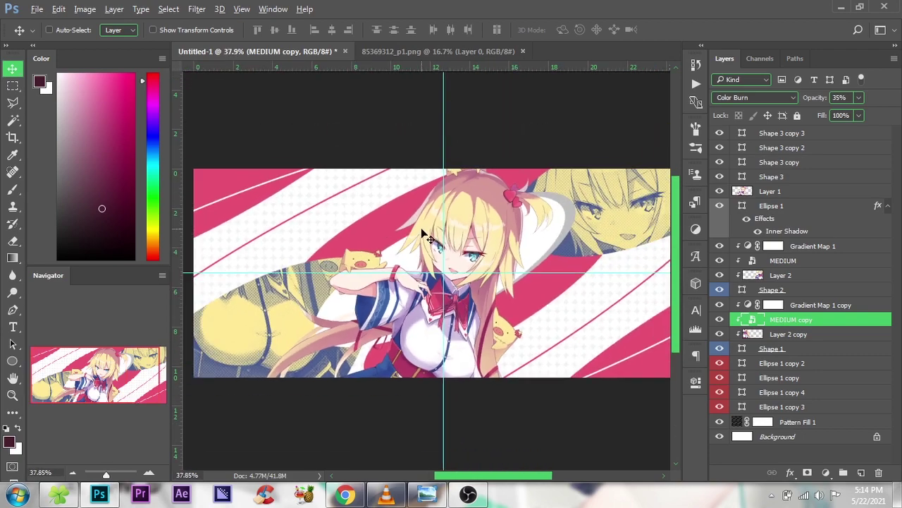
pyautogui.click(13, 327)
# Search 'akai haato' in a new tab and open her Virtual YouTuber Wiki page.
pyautogui.click(356, 497)
pyautogui.click(205, 11)
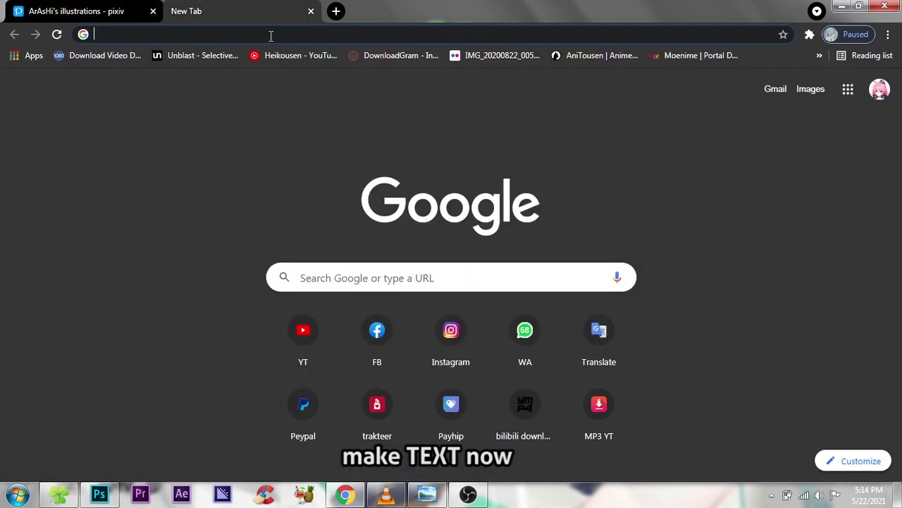
pyautogui.click(270, 35)
pyautogui.write('akai')
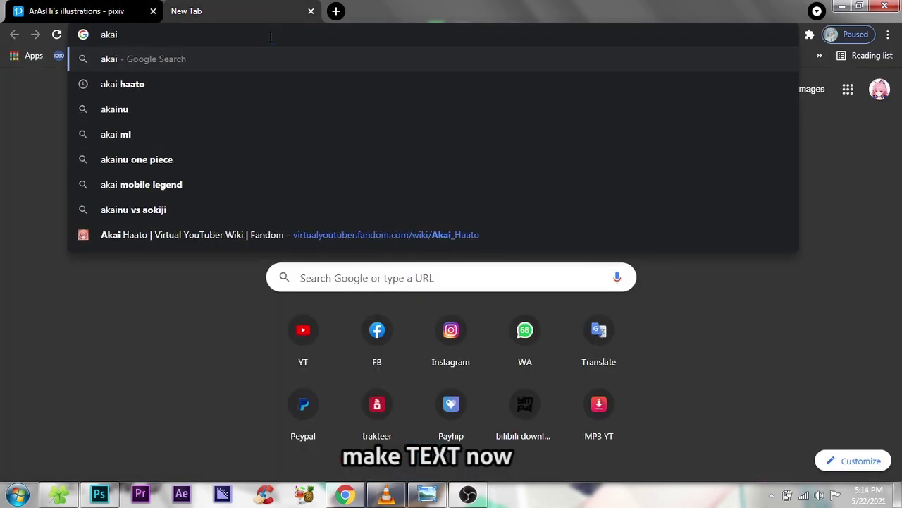
pyautogui.press('Down')
pyautogui.press('Return')
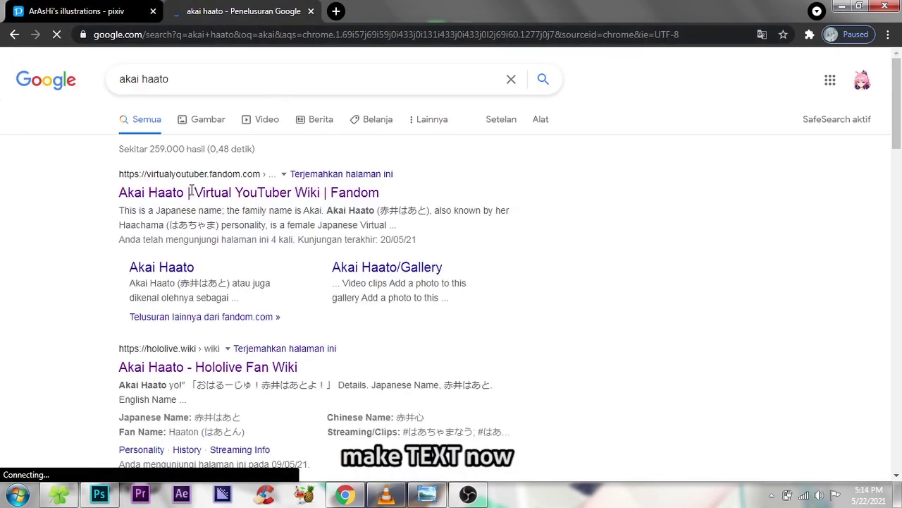
pyautogui.click(184, 196)
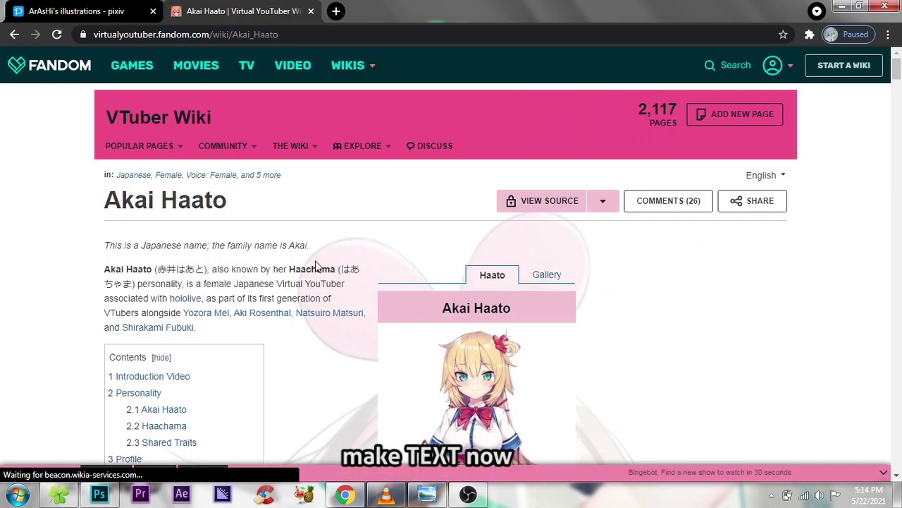
# Start a text layer above Layer 1, then select the original name 赤井はあと on the wiki.
pyautogui.scroll(-6, 315, 265)
pyautogui.scroll(1, 455, 208)
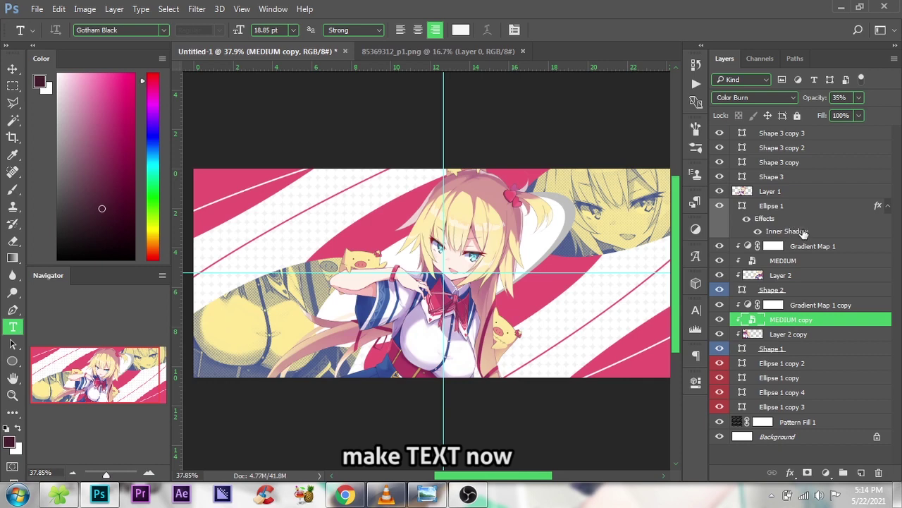
pyautogui.click(817, 193)
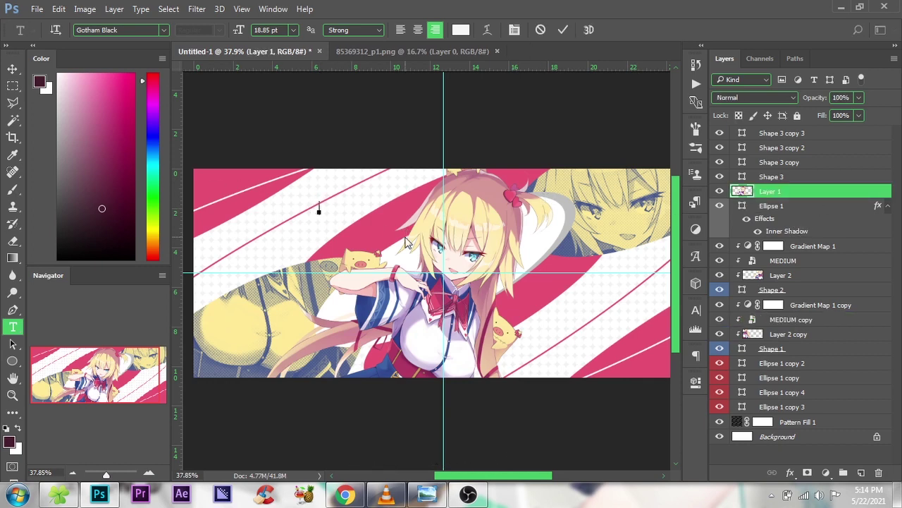
pyautogui.click(319, 210)
pyautogui.click(344, 494)
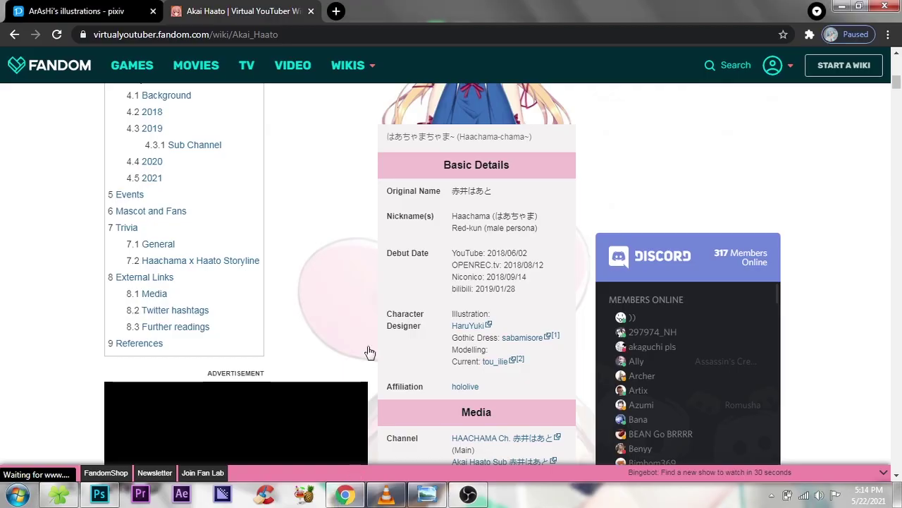
pyautogui.doubleClick(454, 196)
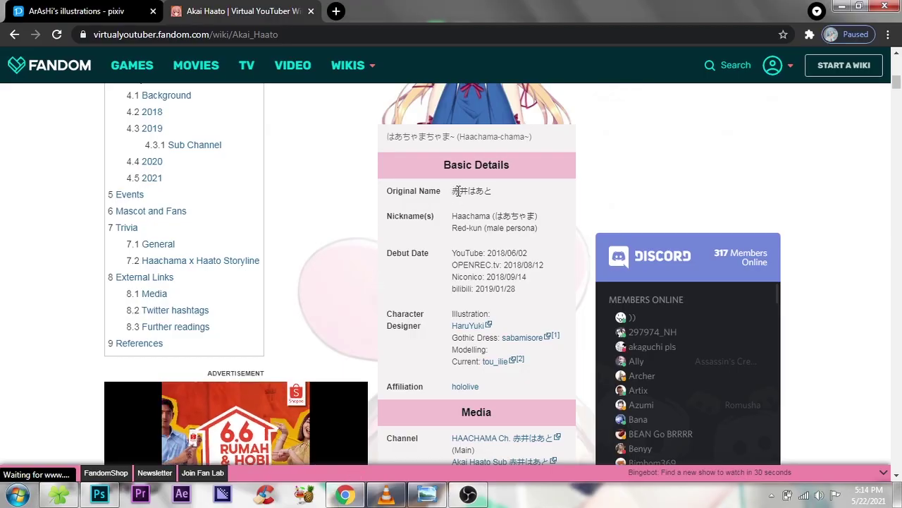
# Paste the name into the text layer and colour it pink sampled from the stripes.
pyautogui.click(100, 493)
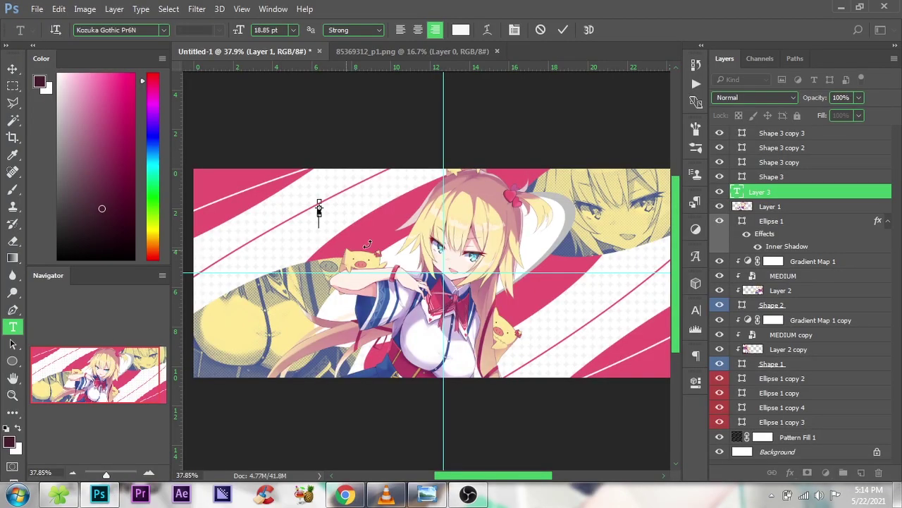
pyautogui.hotkey('ctrl', 'v')
pyautogui.click(462, 29)
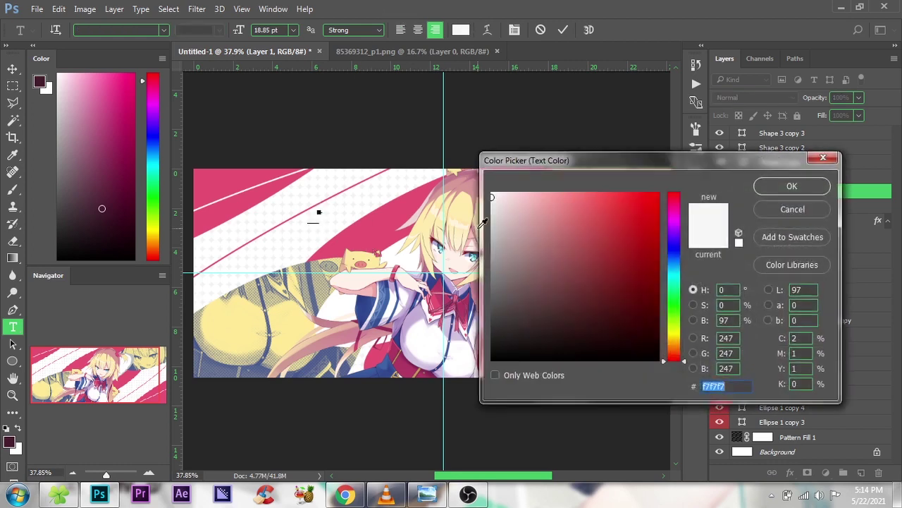
pyautogui.moveTo(574, 201); pyautogui.dragTo(643, 160)
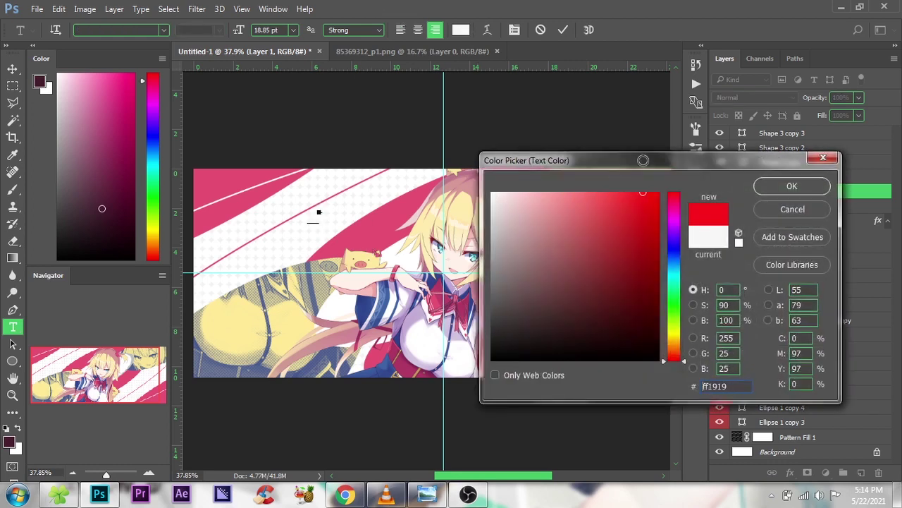
pyautogui.click(238, 182)
pyautogui.click(783, 185)
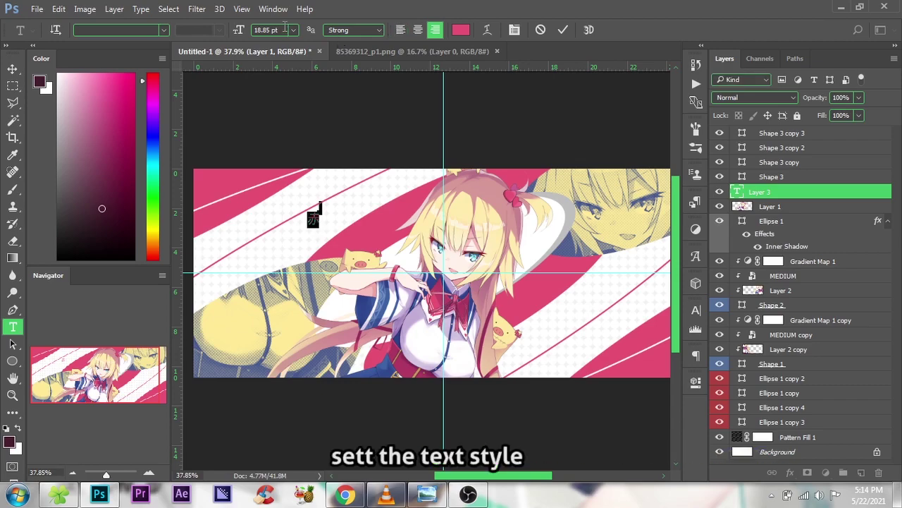
# Set the text to DFMincho-SU at about 128.85 pt.
pyautogui.click(163, 30)
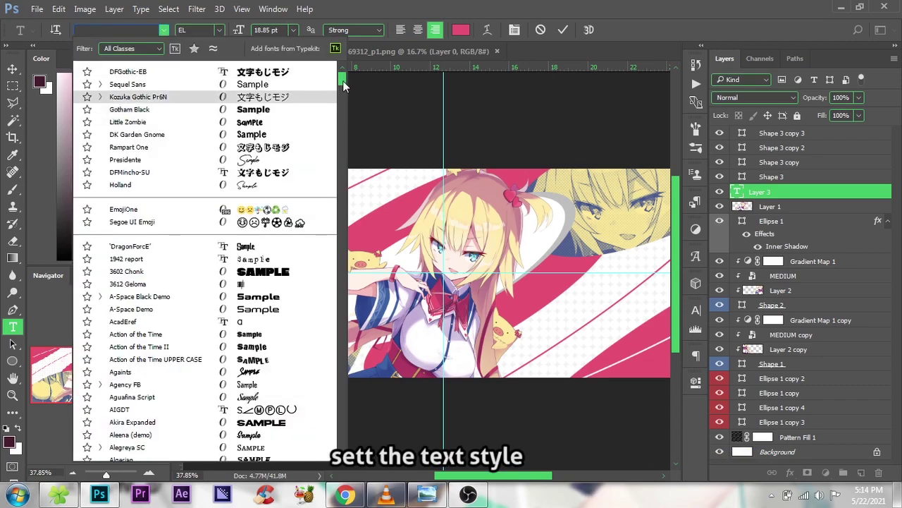
pyautogui.scroll(-10, 344, 215)
pyautogui.moveTo(344, 215)
pyautogui.mouseDown()
pyautogui.moveTo(354, 399)
pyautogui.moveTo(354, 383)
pyautogui.mouseUp()
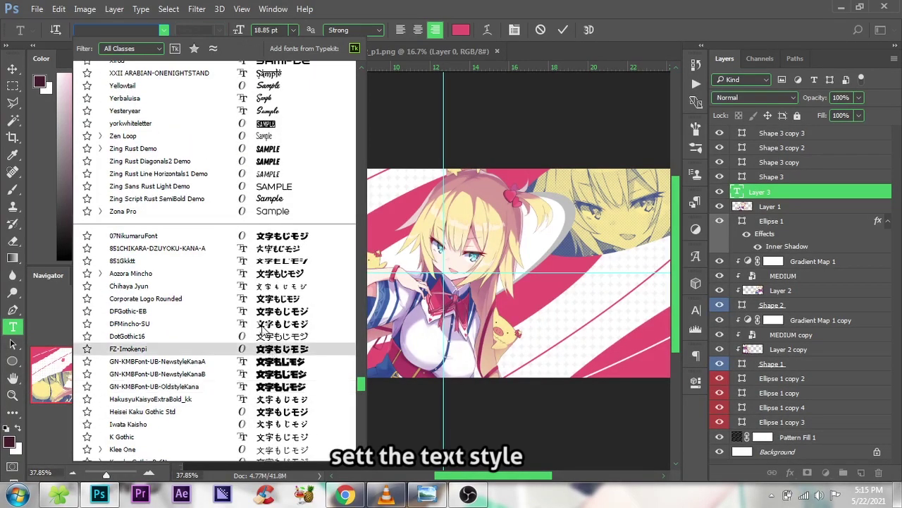
pyautogui.click(262, 323)
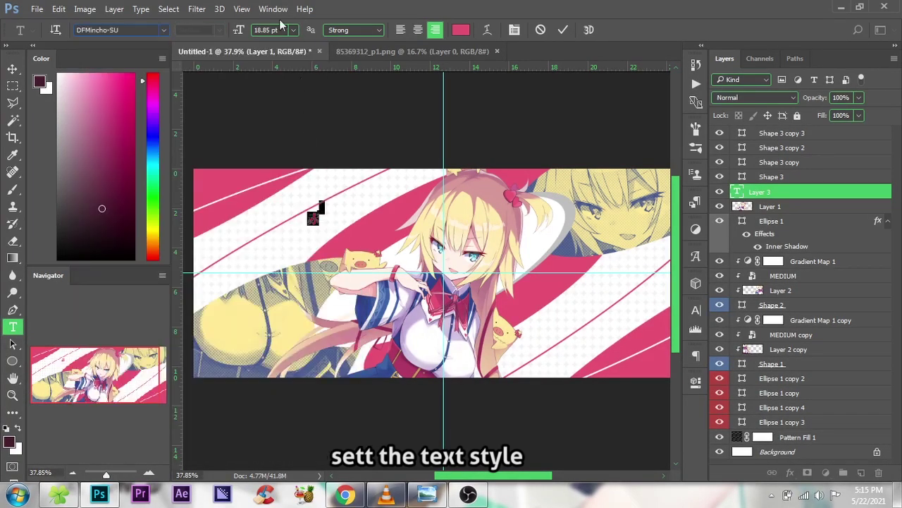
pyautogui.moveTo(239, 37); pyautogui.dragTo(311, 34)
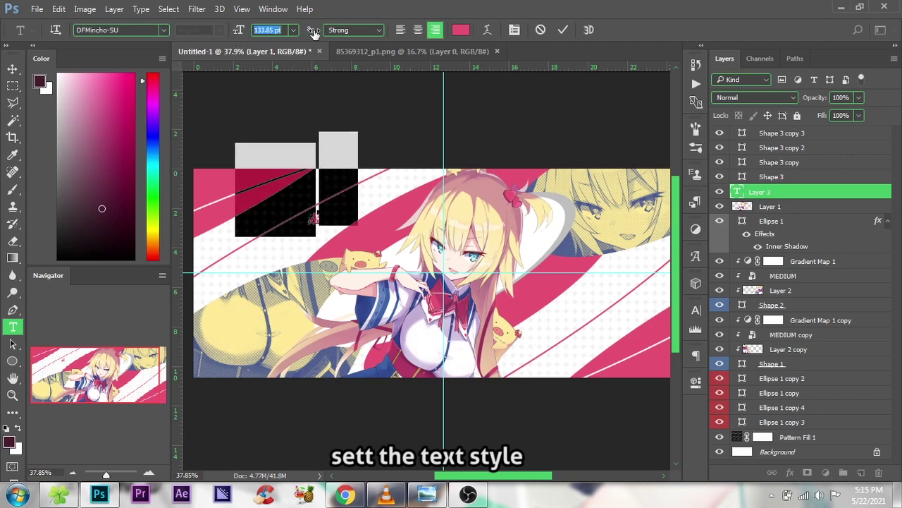
# Commit the 赤 text, move it right toward the centre, and check the reference.
pyautogui.click(324, 214)
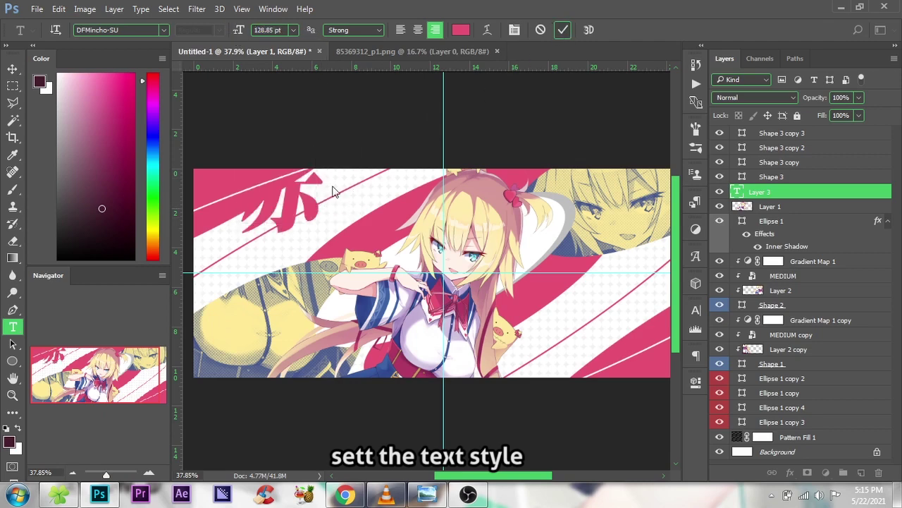
pyautogui.hotkey('ctrl', 'Return')
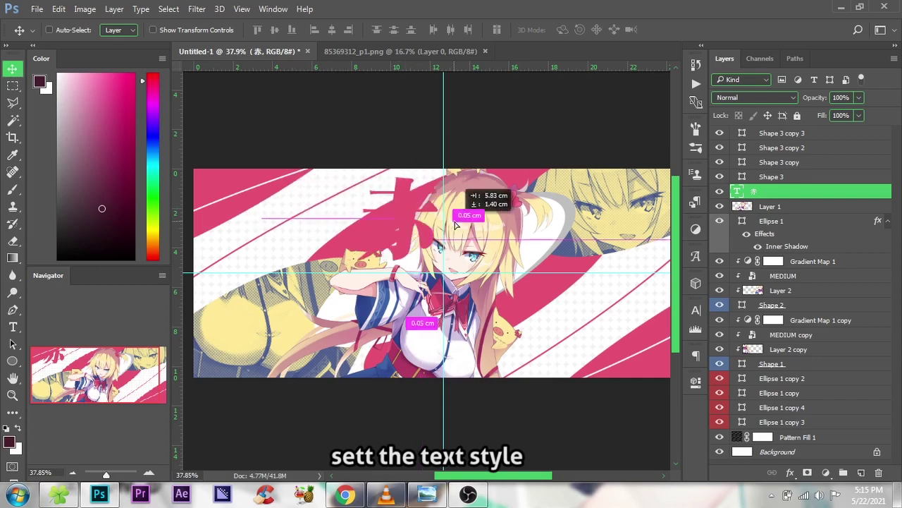
pyautogui.moveTo(356, 203); pyautogui.dragTo(480, 206)
pyautogui.click(426, 494)
pyautogui.moveTo(755, 132); pyautogui.dragTo(731, 189)
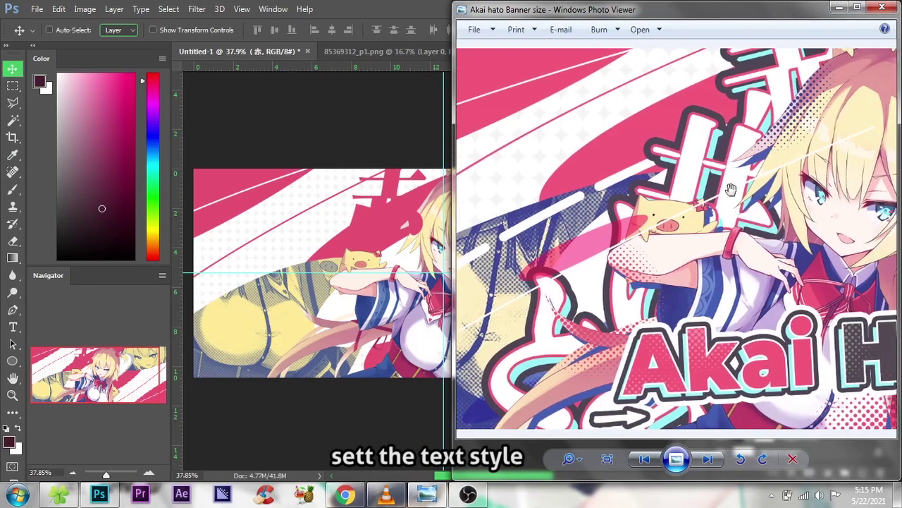
pyautogui.click(423, 6)
# Change the 赤 text colour to white and move it down and left.
pyautogui.doubleClick(736, 191)
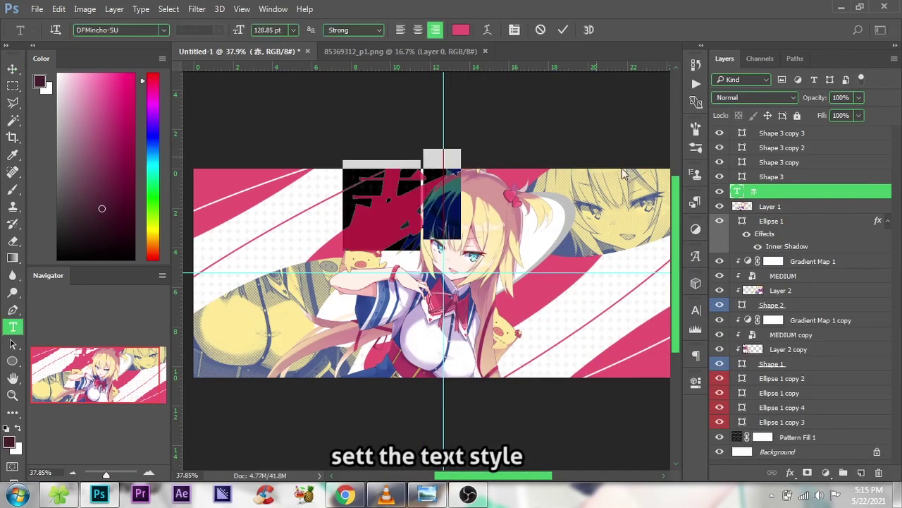
pyautogui.click(461, 30)
pyautogui.write('ffffff')
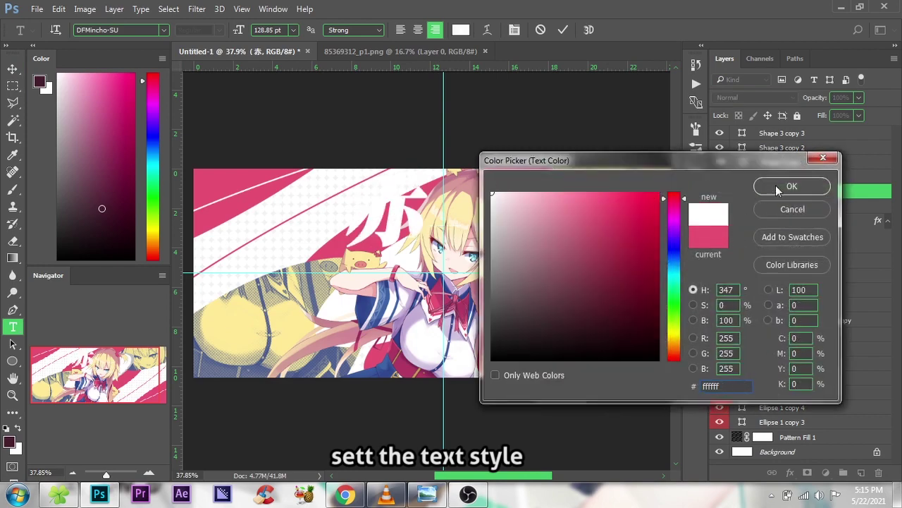
pyautogui.click(783, 186)
pyautogui.hotkey('ctrl', 'Return')
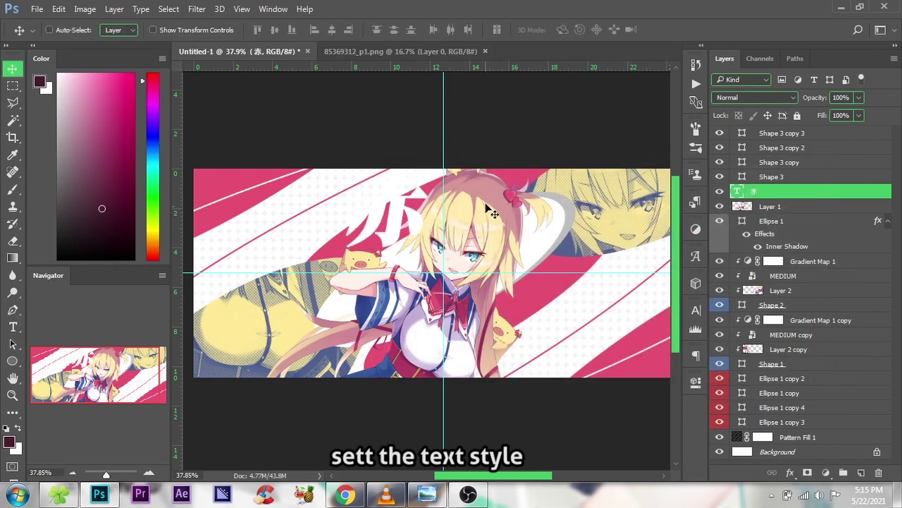
pyautogui.moveTo(410, 217); pyautogui.dragTo(397, 319)
pyautogui.scroll(2, 397, 318)
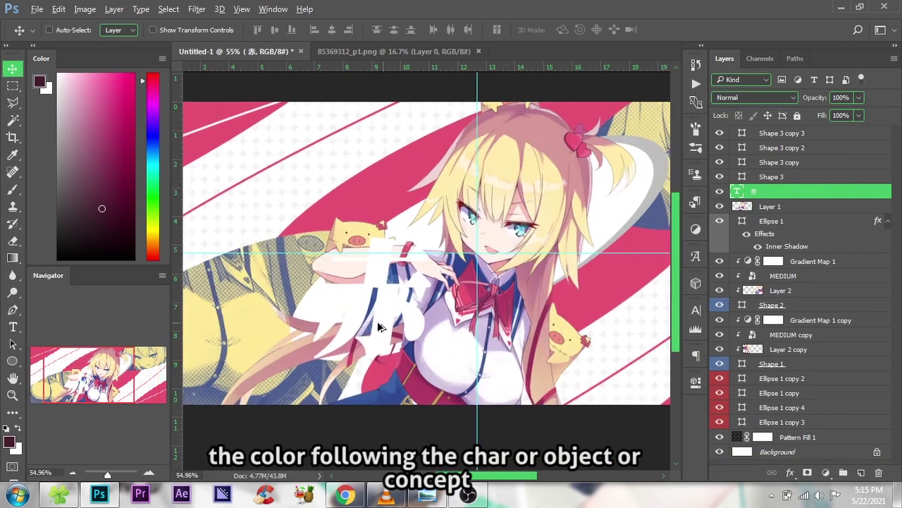
# Apply faux italic to 赤 and move it up onto the white area beside the head.
pyautogui.doubleClick(736, 192)
pyautogui.click(696, 310)
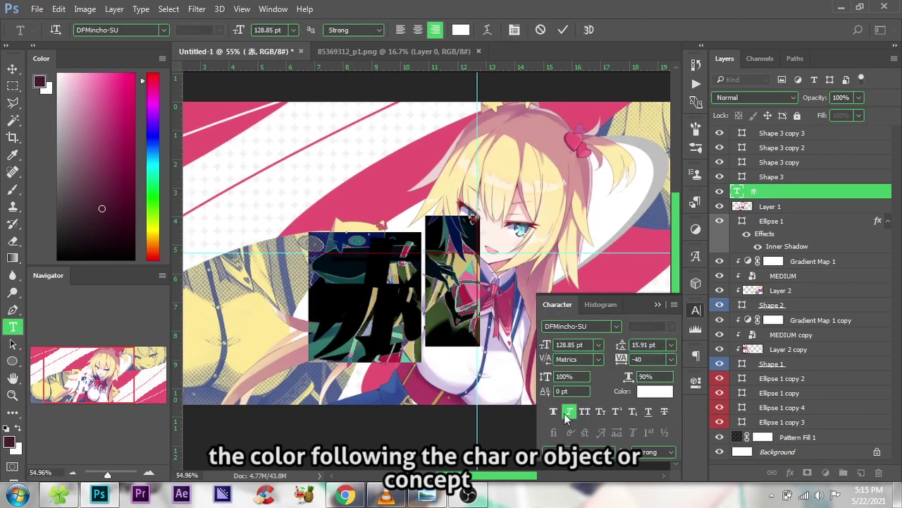
pyautogui.click(566, 415)
pyautogui.click(562, 30)
pyautogui.press('v')
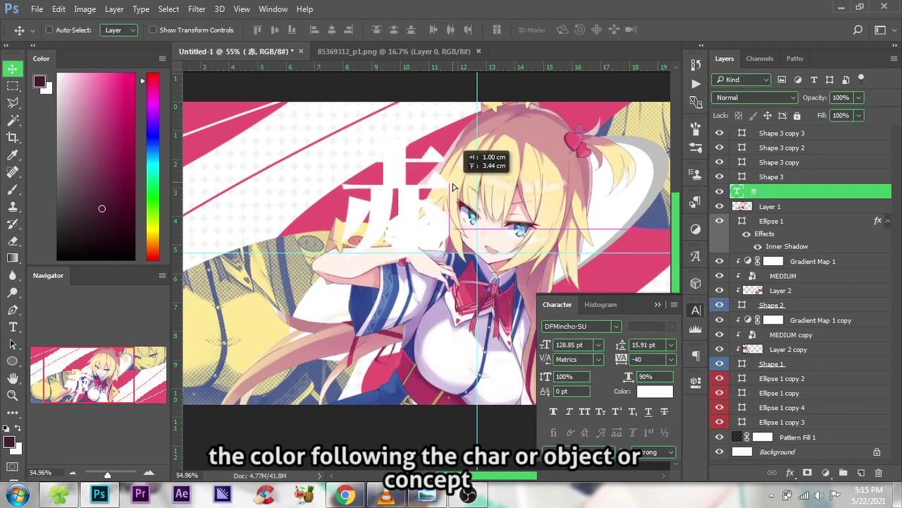
pyautogui.moveTo(367, 317); pyautogui.dragTo(451, 162)
# Compare the banner with the reference design and return to Photoshop.
pyautogui.scroll(2, 396, 83)
pyautogui.scroll(-1, 396, 84)
pyautogui.scroll(-1, 515, 177)
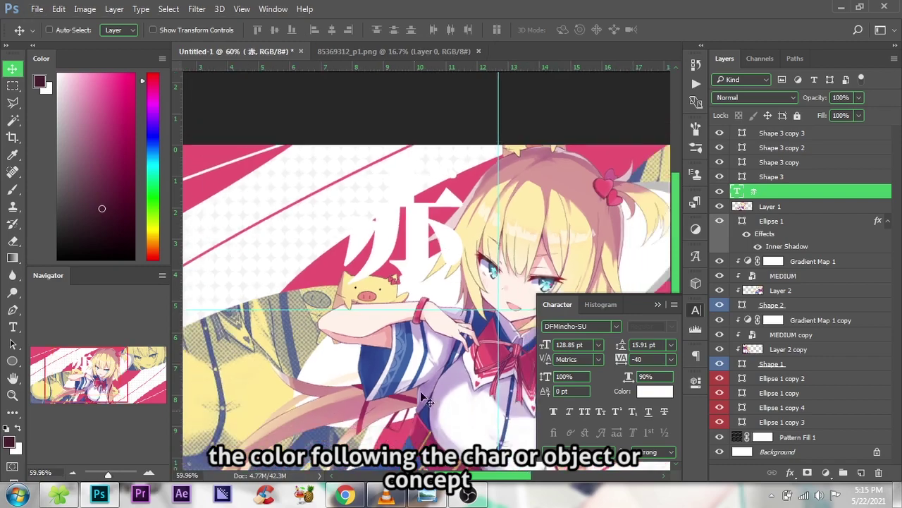
pyautogui.click(427, 495)
pyautogui.scroll(2, 718, 75)
pyautogui.scroll(2, 718, 75)
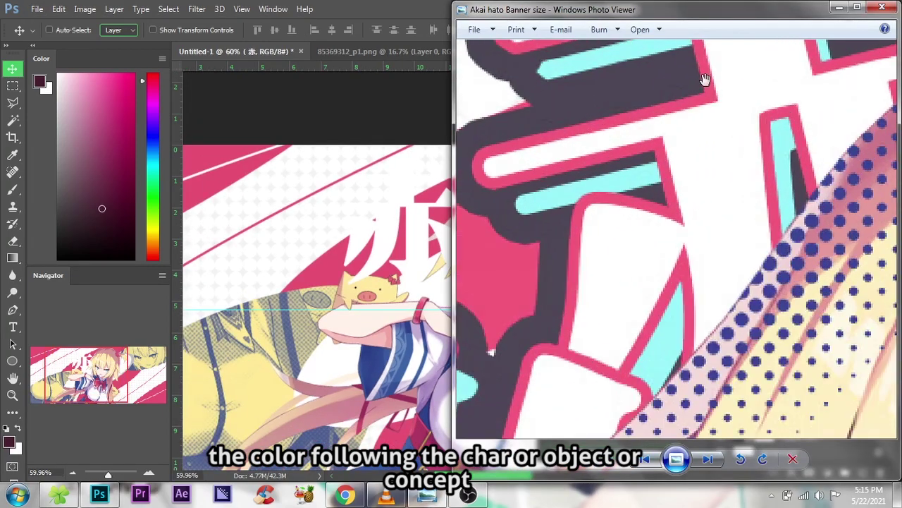
pyautogui.scroll(1, 682, 205)
pyautogui.scroll(-2, 656, 196)
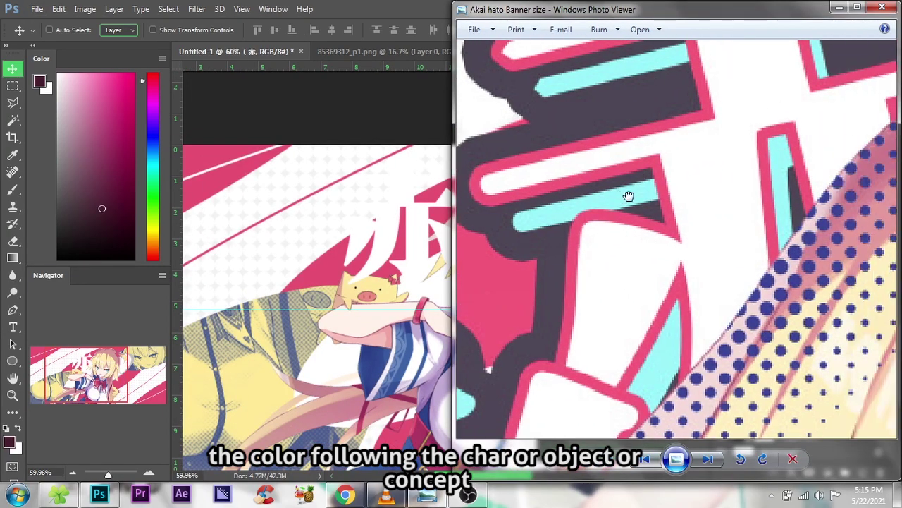
pyautogui.scroll(-2, 628, 183)
pyautogui.hotkey('alt', 'Tab')
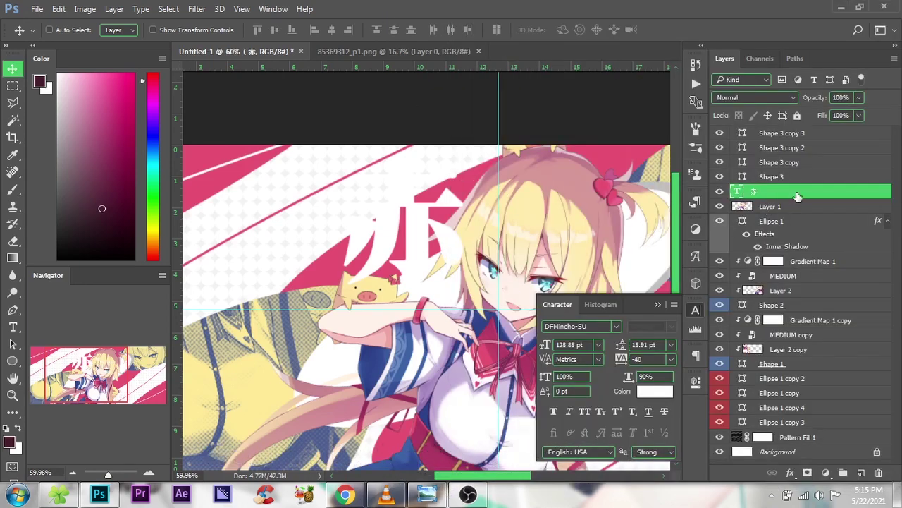
# Add an 8 px pink stroke to the 赤 character, sampling the pink from the reference banner.
pyautogui.doubleClick(846, 191)
pyautogui.moveTo(507, 81); pyautogui.dragTo(703, 84)
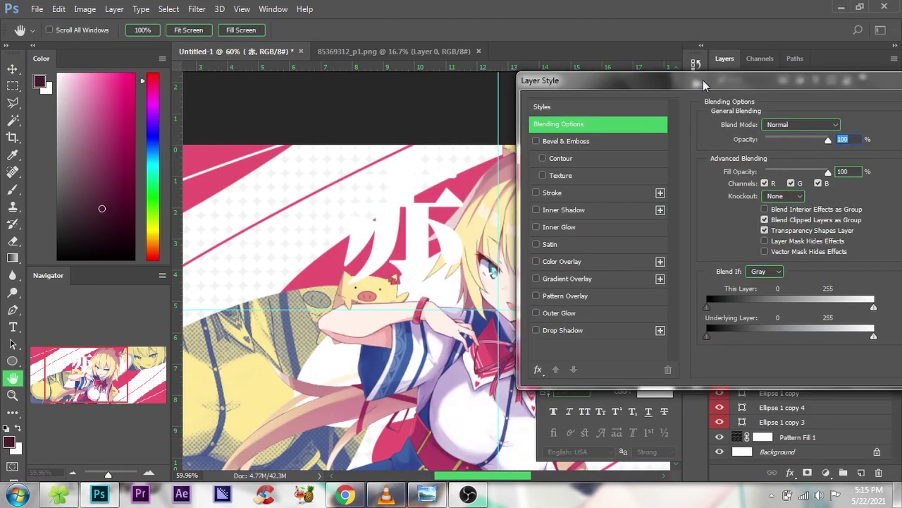
pyautogui.click(547, 193)
pyautogui.click(736, 222)
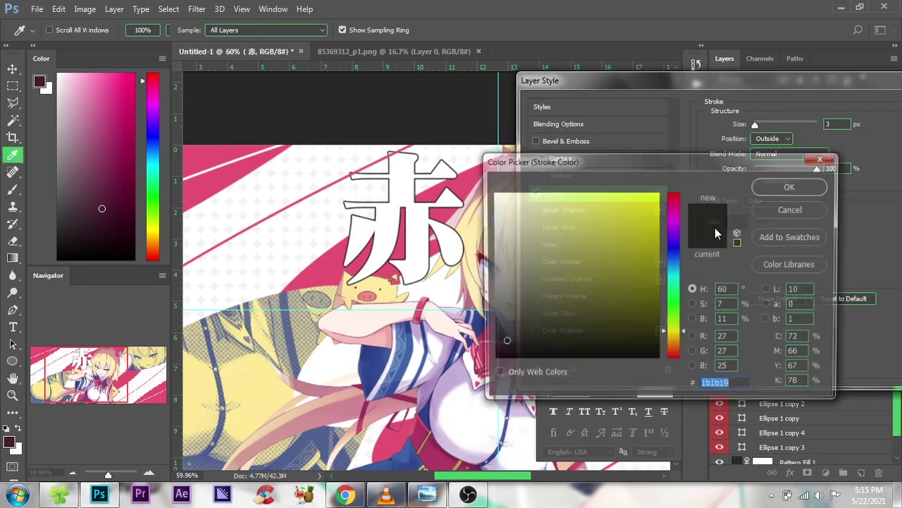
pyautogui.click(426, 495)
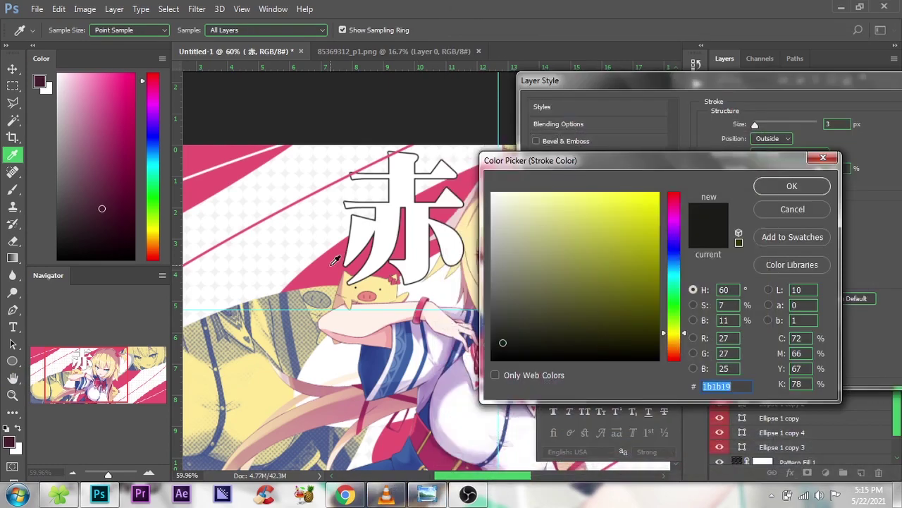
pyautogui.click(333, 265)
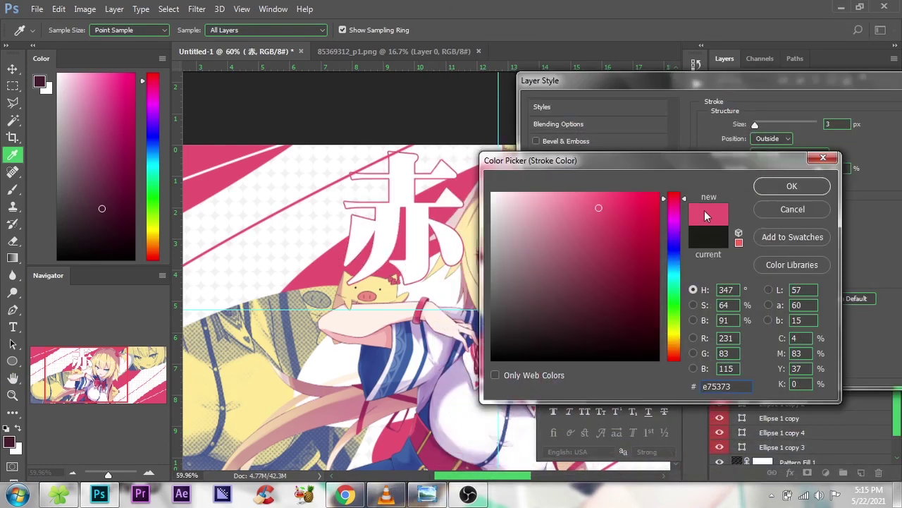
pyautogui.click(791, 185)
pyautogui.moveTo(735, 124); pyautogui.dragTo(741, 125)
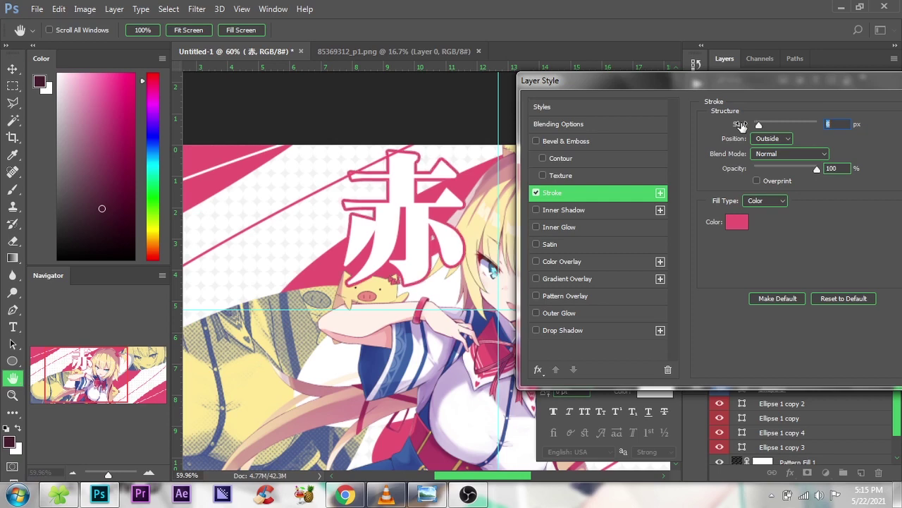
# Add a light cyan drop shadow with 100% opacity and size 0 to the 赤 character.
pyautogui.click(566, 332)
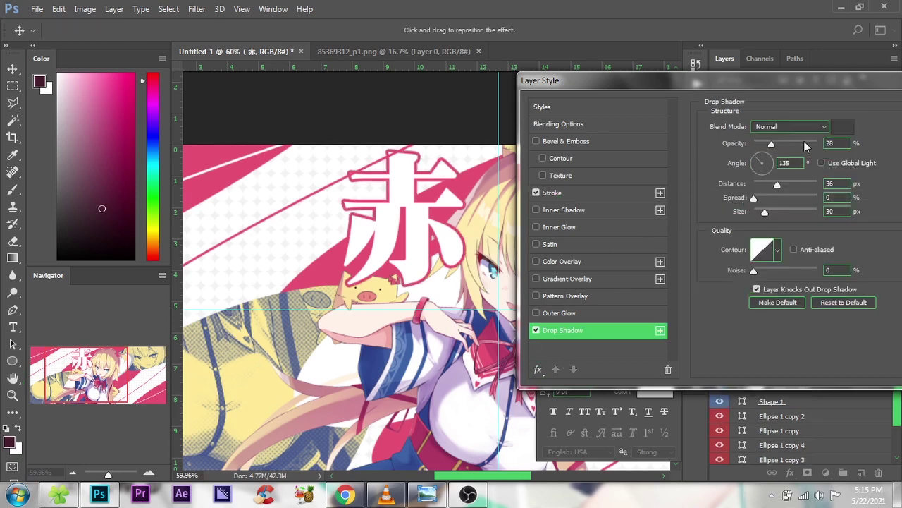
pyautogui.moveTo(733, 147); pyautogui.dragTo(867, 146)
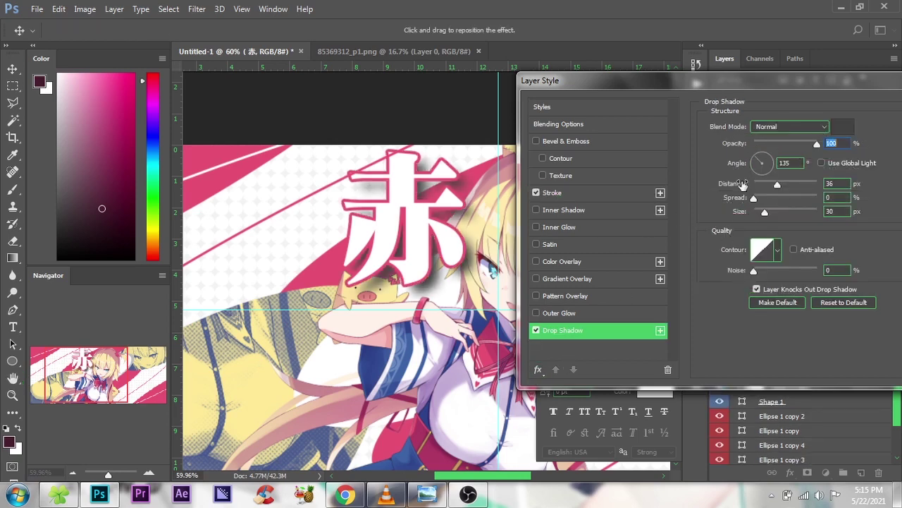
pyautogui.moveTo(746, 214); pyautogui.dragTo(634, 214)
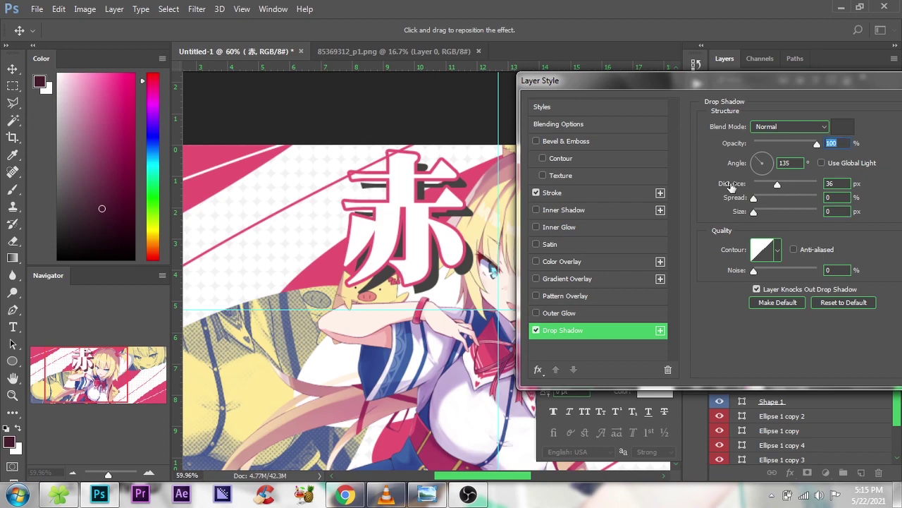
pyautogui.moveTo(732, 186); pyautogui.dragTo(726, 185)
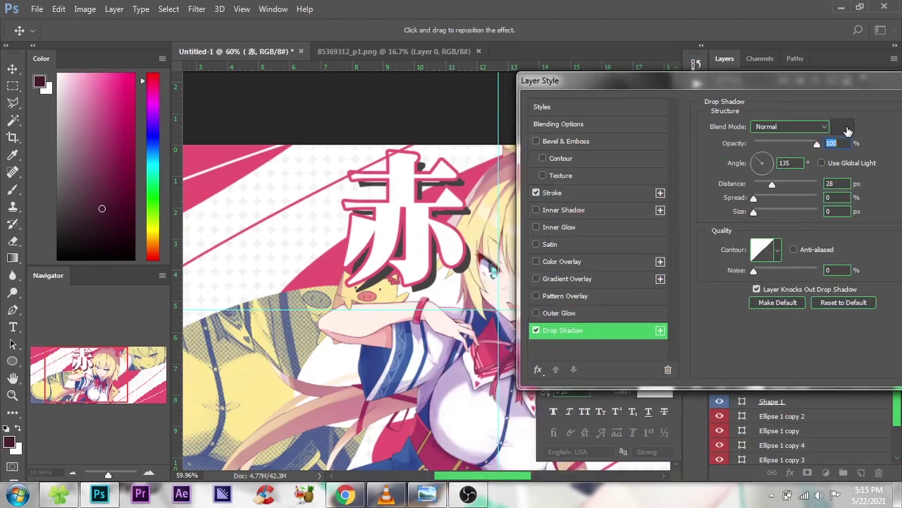
pyautogui.click(847, 129)
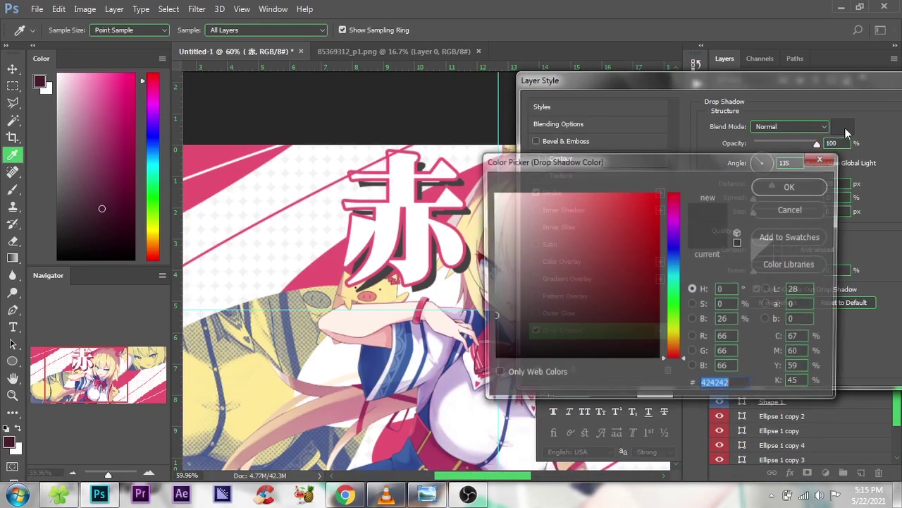
pyautogui.click(408, 338)
pyautogui.moveTo(677, 262); pyautogui.dragTo(676, 272)
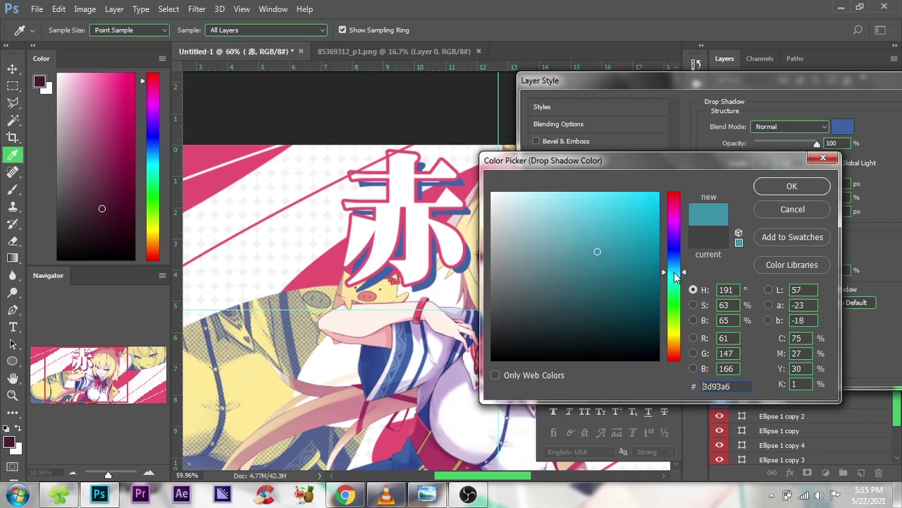
pyautogui.click(595, 192)
pyautogui.moveTo(609, 197)
pyautogui.mouseDown()
pyautogui.moveTo(617, 176)
pyautogui.moveTo(599, 183)
pyautogui.mouseUp()
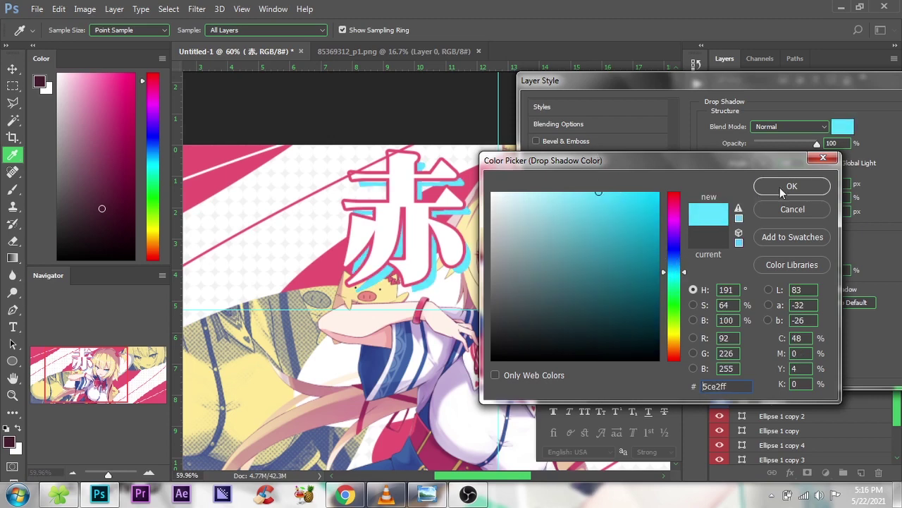
pyautogui.click(782, 189)
# Apply the stroke and shadow, then compare the outlines against the reference design.
pyautogui.moveTo(729, 83); pyautogui.dragTo(650, 96)
pyautogui.click(839, 120)
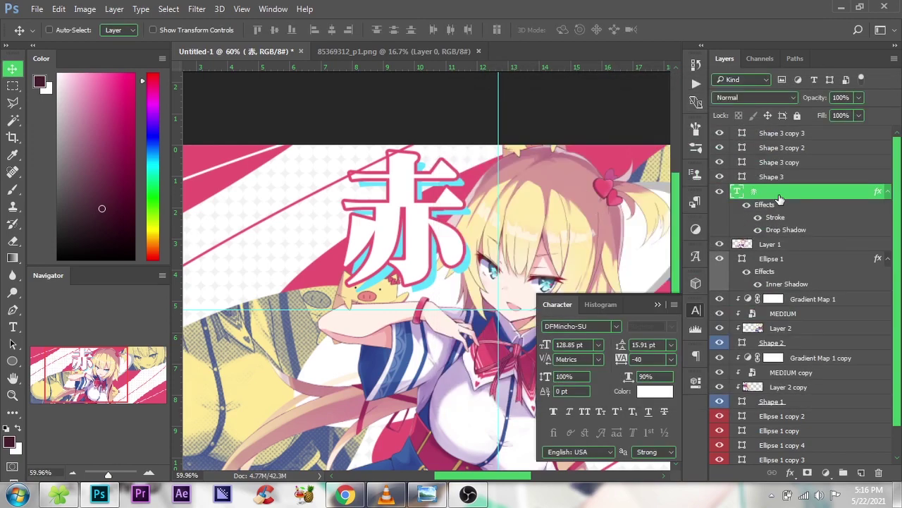
pyautogui.click(426, 494)
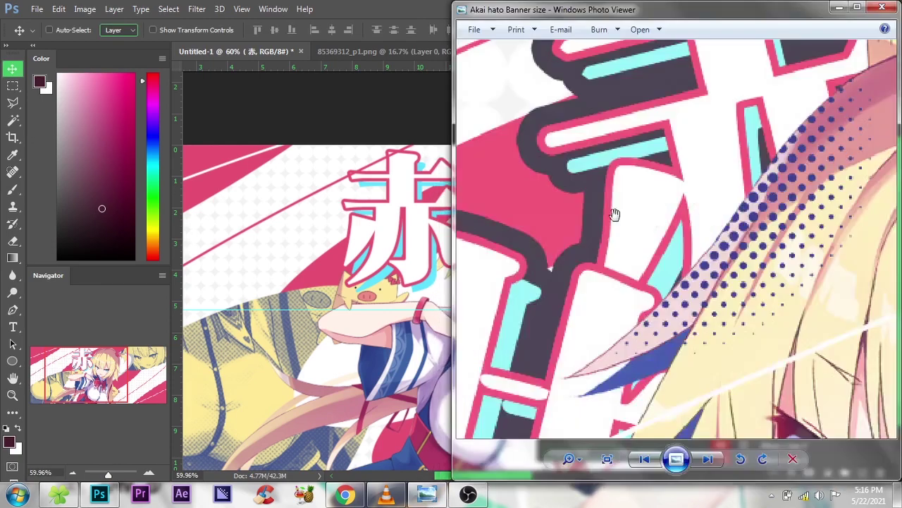
pyautogui.moveTo(608, 217)
pyautogui.mouseDown()
pyautogui.moveTo(594, 159)
pyautogui.moveTo(595, 192)
pyautogui.mouseUp()
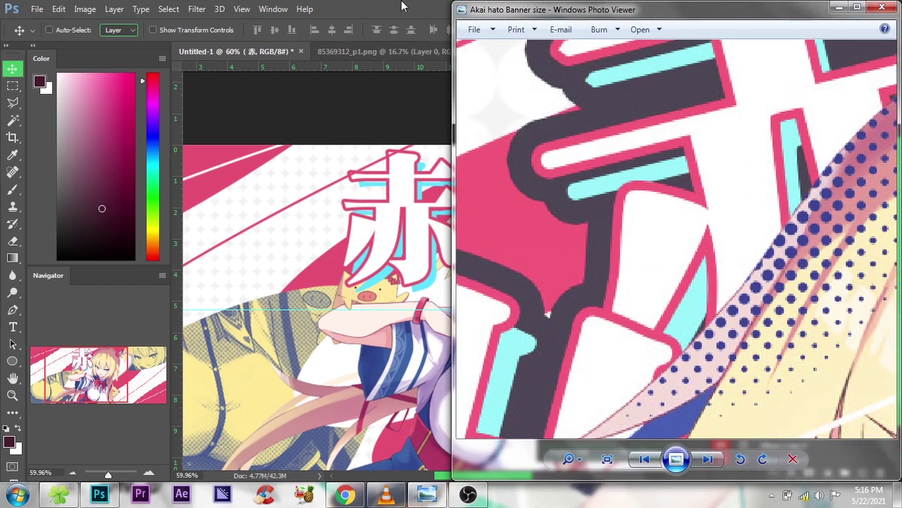
# Place the 赤 text beneath the girl's layer and tilt it about -18° beside her head.
pyautogui.click(400, 6)
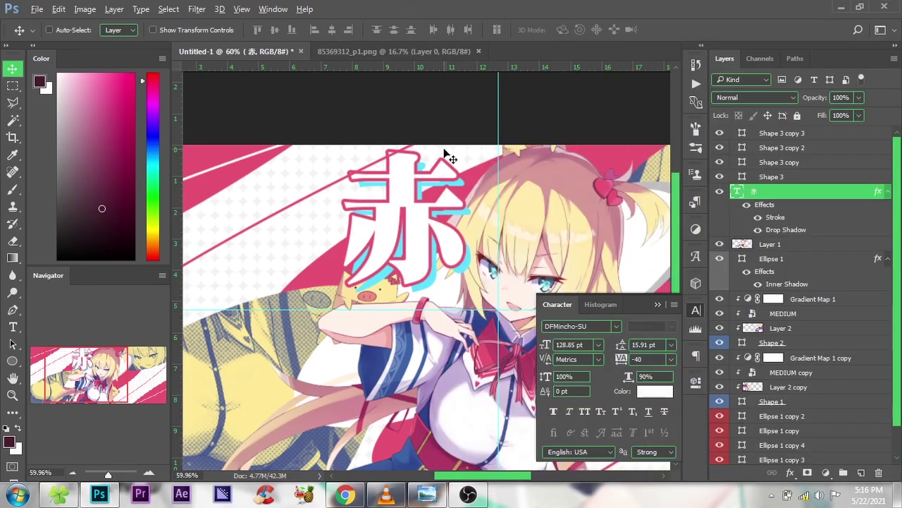
pyautogui.moveTo(445, 154); pyautogui.dragTo(466, 156)
pyautogui.scroll(-2, 514, 221)
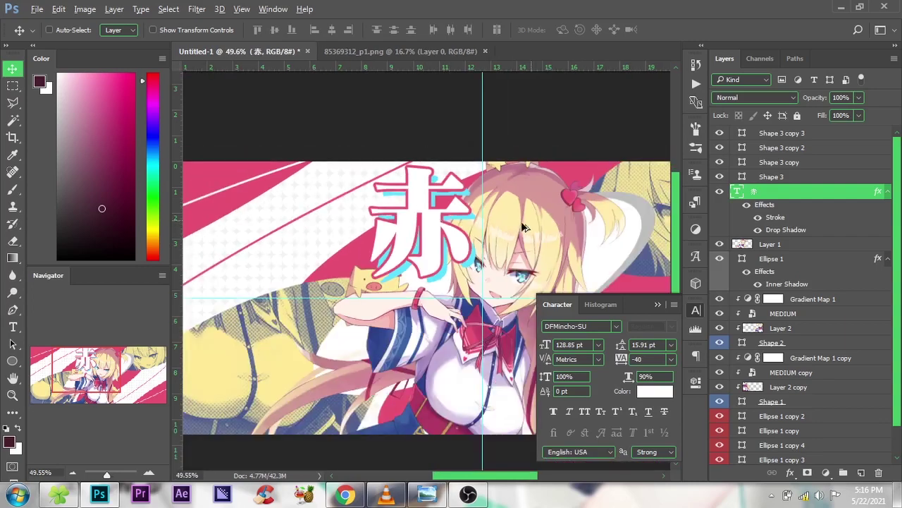
pyautogui.hotkey('ctrl', '[')
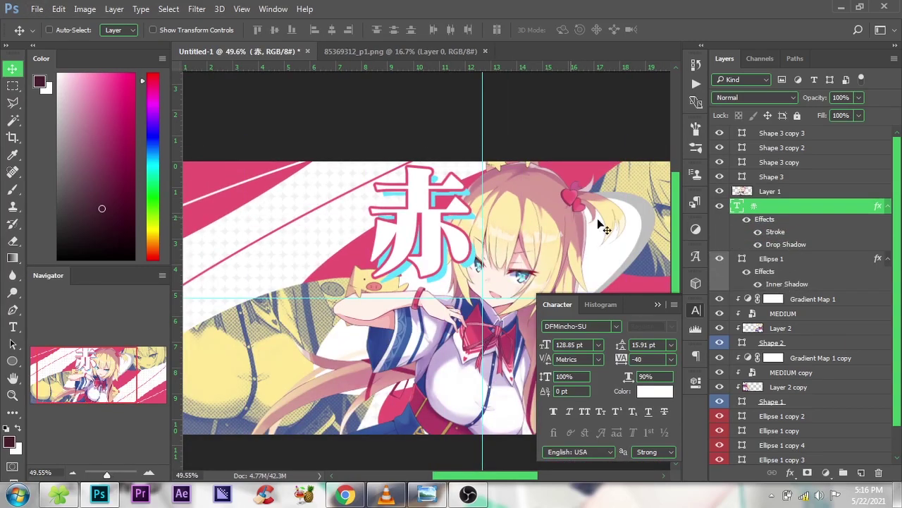
pyautogui.moveTo(604, 224)
pyautogui.mouseDown()
pyautogui.moveTo(557, 218)
pyautogui.moveTo(546, 141)
pyautogui.mouseUp()
pyautogui.hotkey('ctrl', 't')
pyautogui.moveTo(451, 181); pyautogui.dragTo(452, 169)
pyautogui.press('Return')
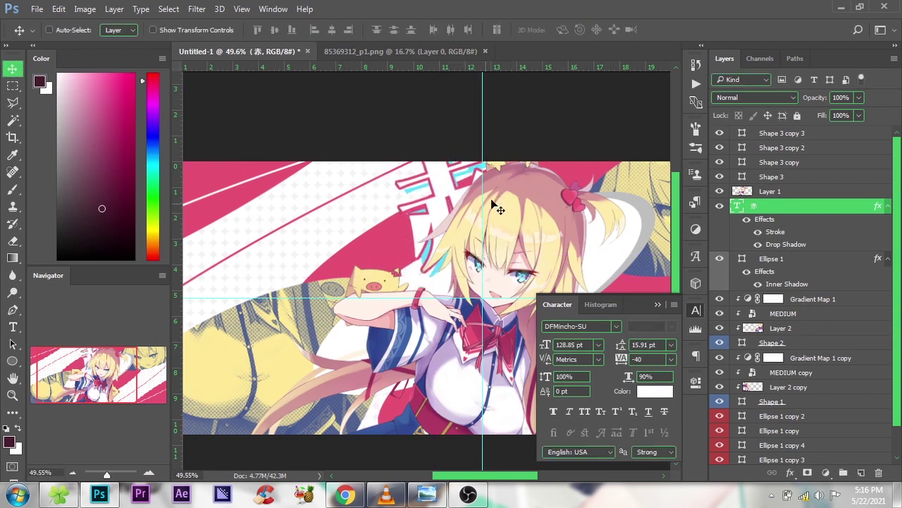
# Duplicate the 赤 layer, tilt the copy, and paste 井 from the wiki into it.
pyautogui.keyDown('alt'); pyautogui.moveTo(498, 210); pyautogui.dragTo(452, 261); pyautogui.keyUp('alt')
pyautogui.hotkey('ctrl', 't')
pyautogui.moveTo(574, 224); pyautogui.dragTo(577, 229)
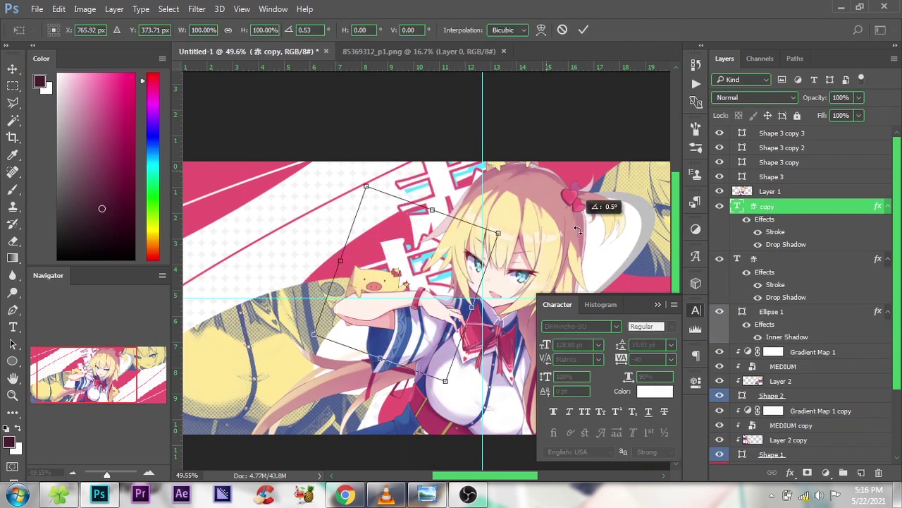
pyautogui.click(583, 29)
pyautogui.click(345, 493)
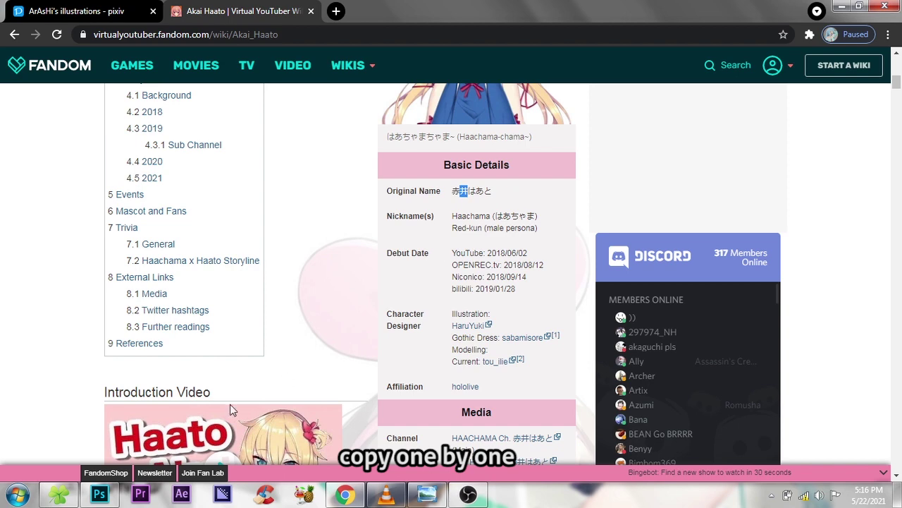
pyautogui.click(102, 496)
pyautogui.doubleClick(738, 209)
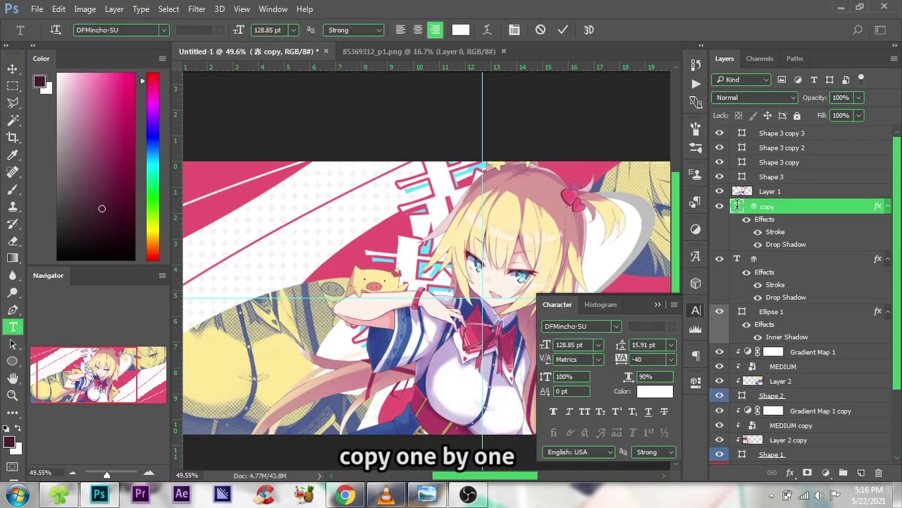
pyautogui.write('井')
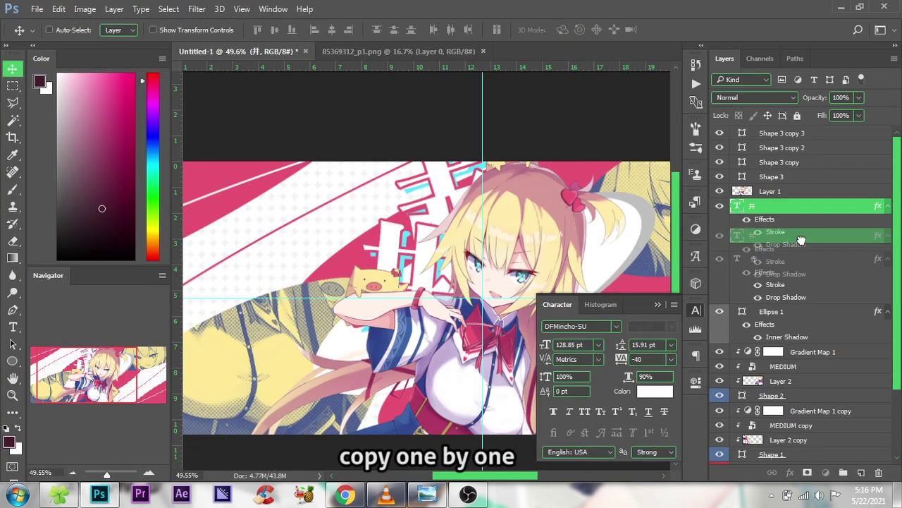
# Duplicate the 井 layer, undo the unwanted extra copies, and reposition 井.
pyautogui.moveTo(742, 215)
pyautogui.mouseDown()
pyautogui.moveTo(789, 277)
pyautogui.moveTo(789, 307)
pyautogui.mouseUp()
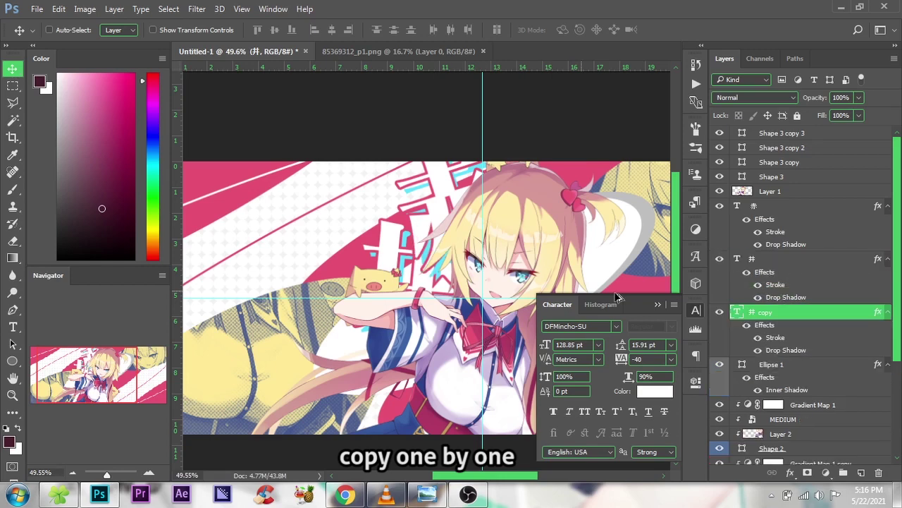
pyautogui.moveTo(447, 295); pyautogui.dragTo(405, 364)
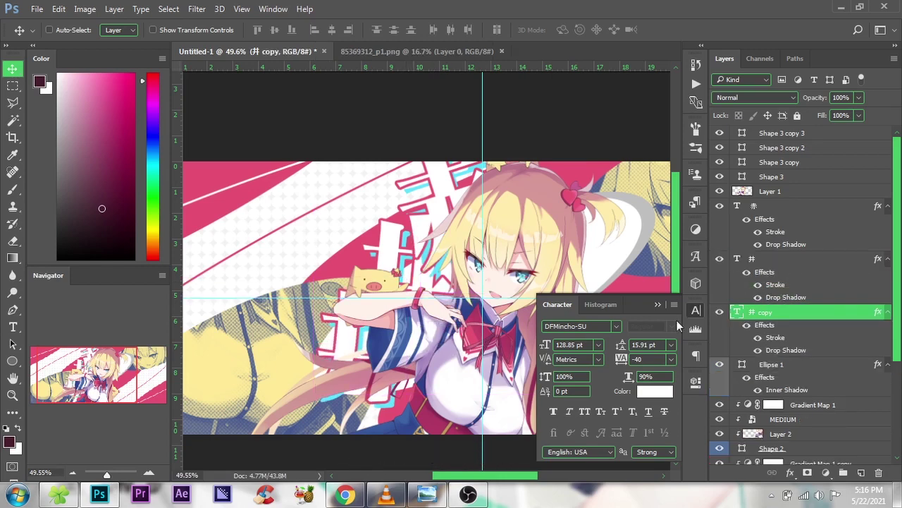
pyautogui.hotkey('ctrl', 'alt', 'z')
pyautogui.hotkey('ctrl', 'alt', 'z')
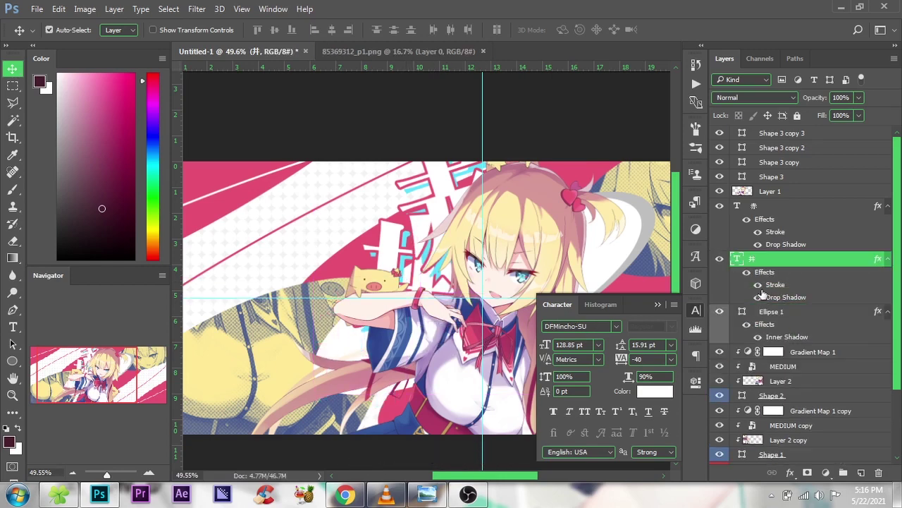
pyautogui.hotkey('ctrl', 'alt', 'z')
pyautogui.moveTo(515, 263); pyautogui.dragTo(432, 329)
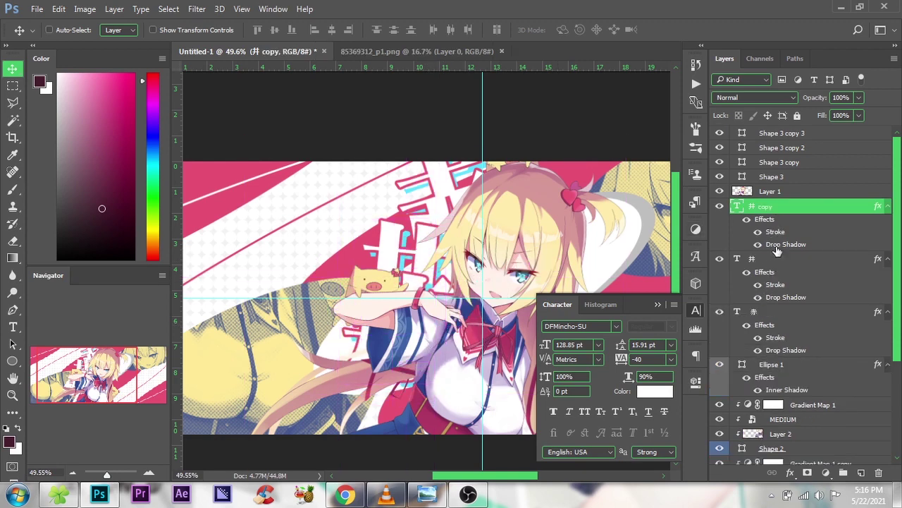
# Make another kanji copy and rearrange the 赤, 井 and copied characters on the banner.
pyautogui.moveTo(465, 303); pyautogui.dragTo(495, 233)
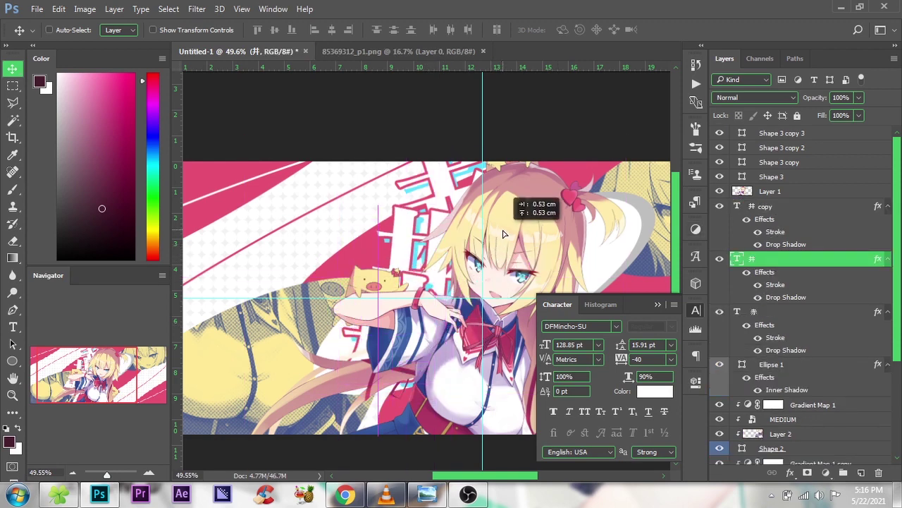
pyautogui.click(771, 208)
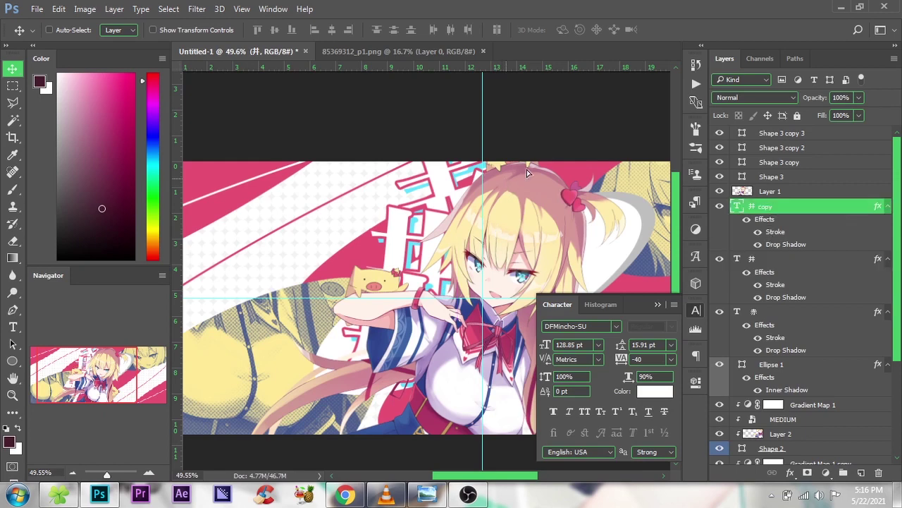
pyautogui.click(755, 312)
pyautogui.moveTo(568, 185)
pyautogui.mouseDown()
pyautogui.moveTo(574, 204)
pyautogui.moveTo(572, 192)
pyautogui.moveTo(593, 199)
pyautogui.mouseUp()
pyautogui.click(762, 258)
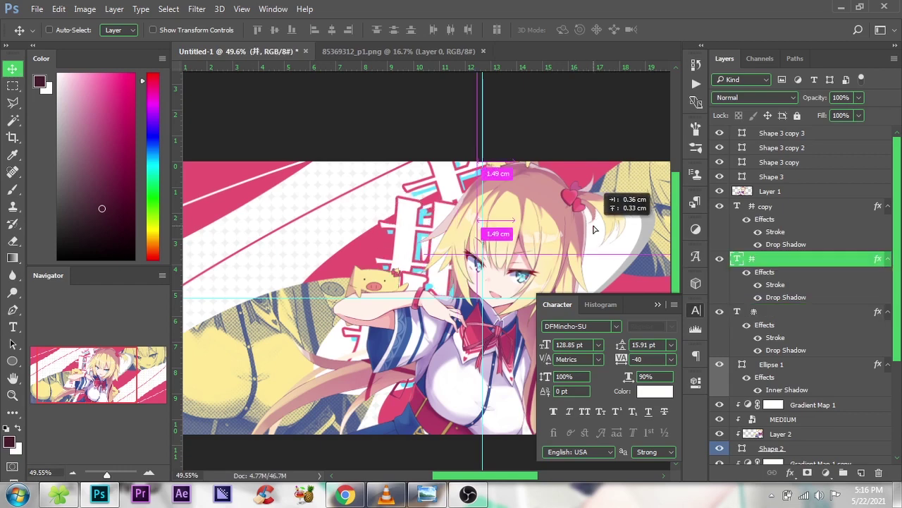
pyautogui.click(783, 205)
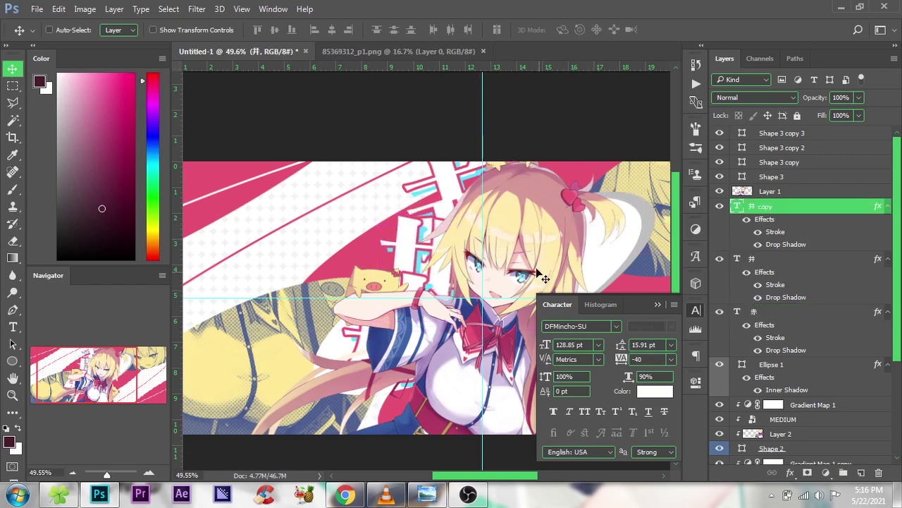
pyautogui.moveTo(568, 261); pyautogui.dragTo(529, 302)
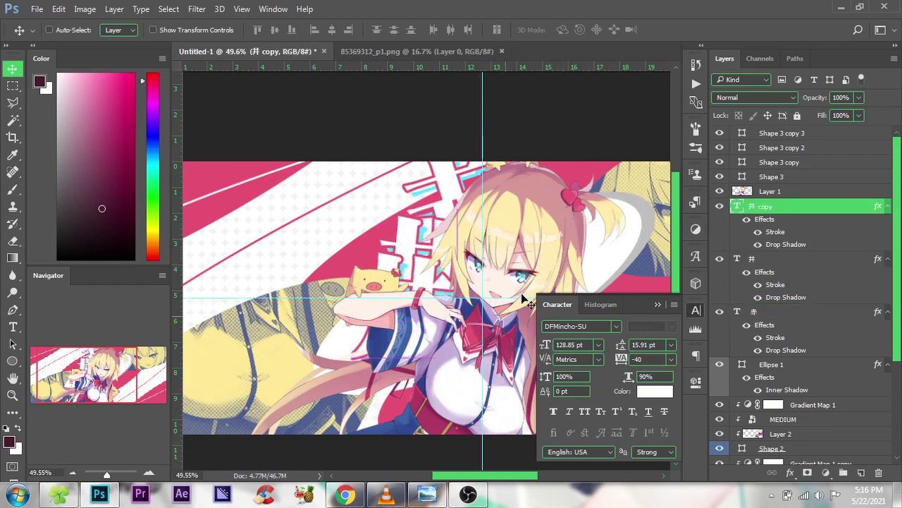
# Check the name on the wiki page and rotate the あ character to a tilt.
pyautogui.click(374, 495)
pyautogui.click(361, 495)
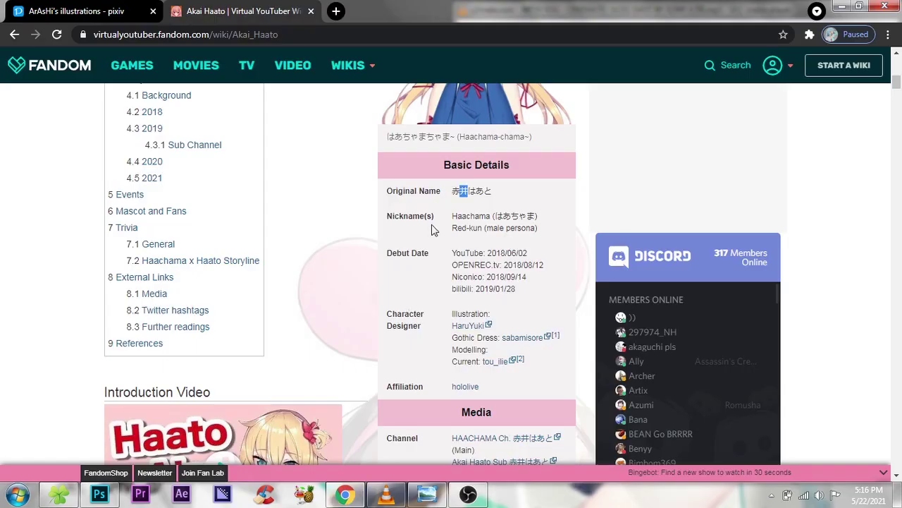
pyautogui.hotkey('alt', 'Tab')
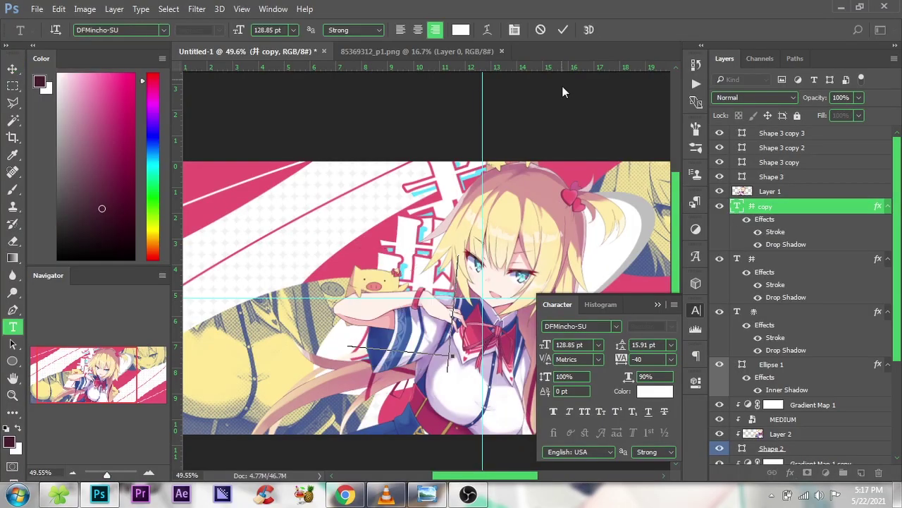
pyautogui.hotkey('ctrl', 't')
pyautogui.moveTo(451, 395)
pyautogui.mouseDown()
pyautogui.moveTo(473, 334)
pyautogui.moveTo(554, 304)
pyautogui.mouseUp()
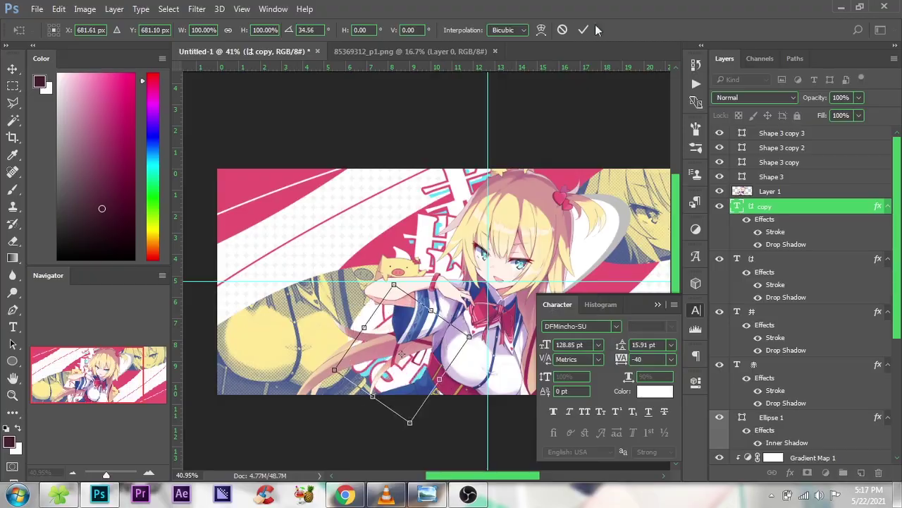
pyautogui.press('Return')
pyautogui.hotkey('alt', 'Tab')
# Duplicate the あ layer and move the copy to the lower-left of the banner.
pyautogui.hotkey('alt', 'Tab')
pyautogui.hotkey('ctrl', 'f')
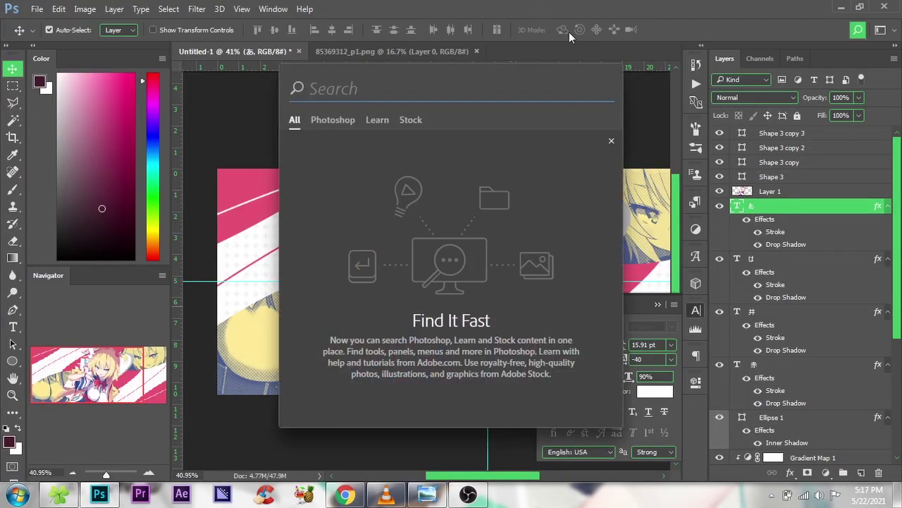
pyautogui.press('Escape')
pyautogui.hotkey('ctrl', 'j')
pyautogui.hotkey('ctrl', 't')
pyautogui.moveTo(513, 268); pyautogui.dragTo(368, 418)
pyautogui.press('Return')
# Replace the copy's text with と from the wiki and select all five name layers.
pyautogui.hotkey('alt', 'Tab')
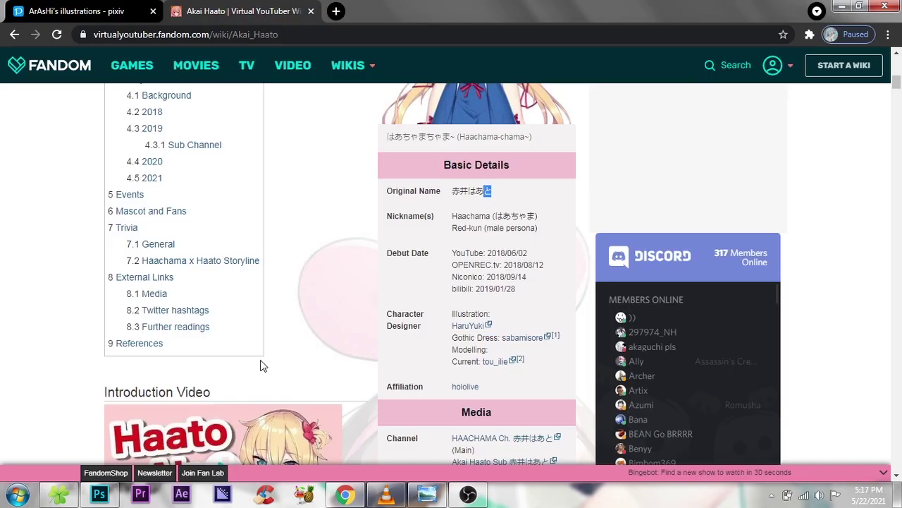
pyautogui.hotkey('ctrl', 'c')
pyautogui.hotkey('alt', 'Tab')
pyautogui.hotkey('ctrl', 'v')
pyautogui.hotkey('ctrl', 'Return')
pyautogui.hotkey('ctrl', 't')
pyautogui.press('Return')
pyautogui.scroll(-2, 803, 282)
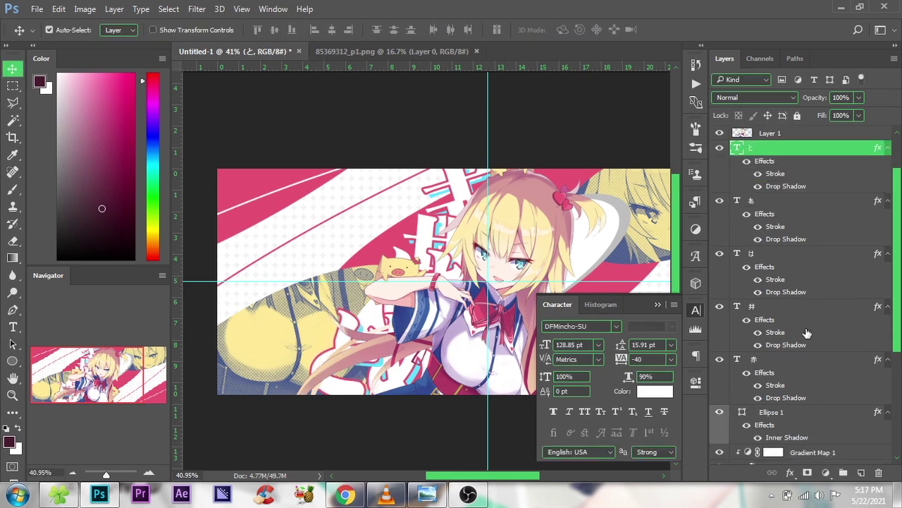
pyautogui.keyDown('shift'); pyautogui.click(796, 360); pyautogui.keyUp('shift')
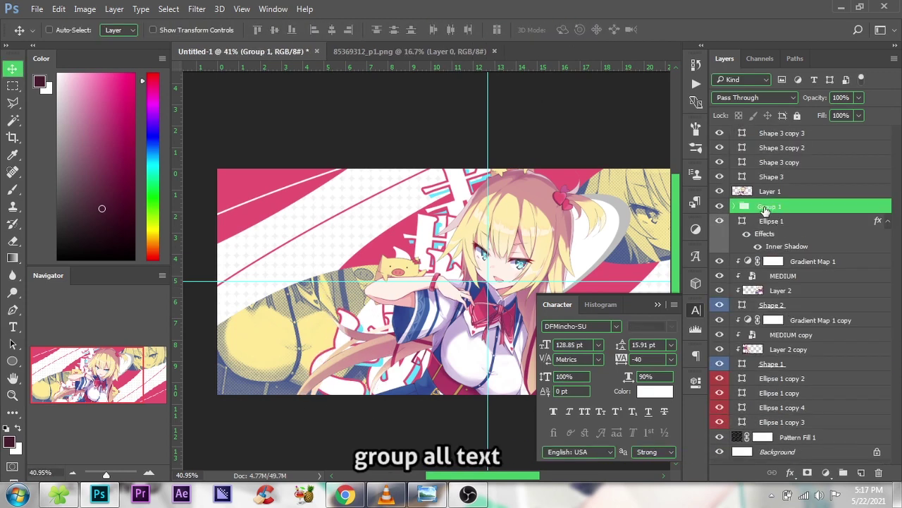
pyautogui.write('NAME')
# Name the group NAME, scale it to about 105% and tilt it roughly 4°.
pyautogui.press('Return')
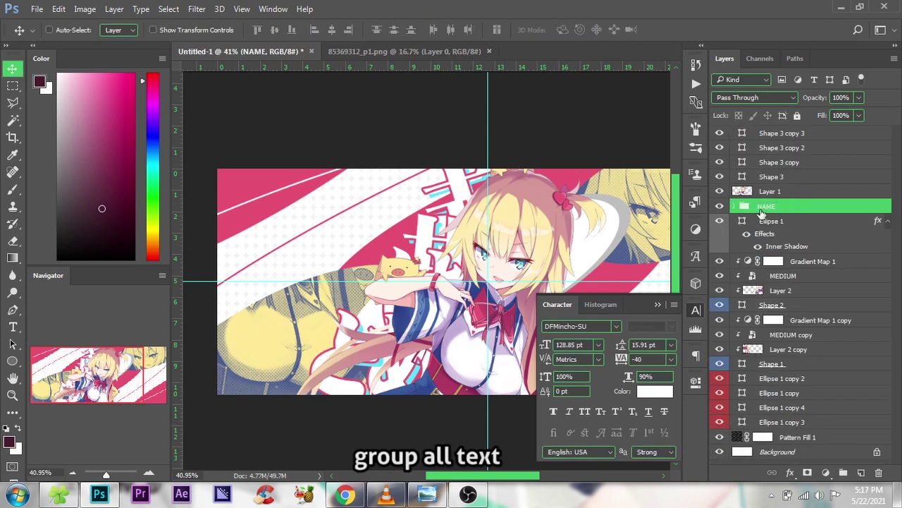
pyautogui.hotkey('ctrl', 't')
pyautogui.moveTo(519, 154); pyautogui.dragTo(529, 141)
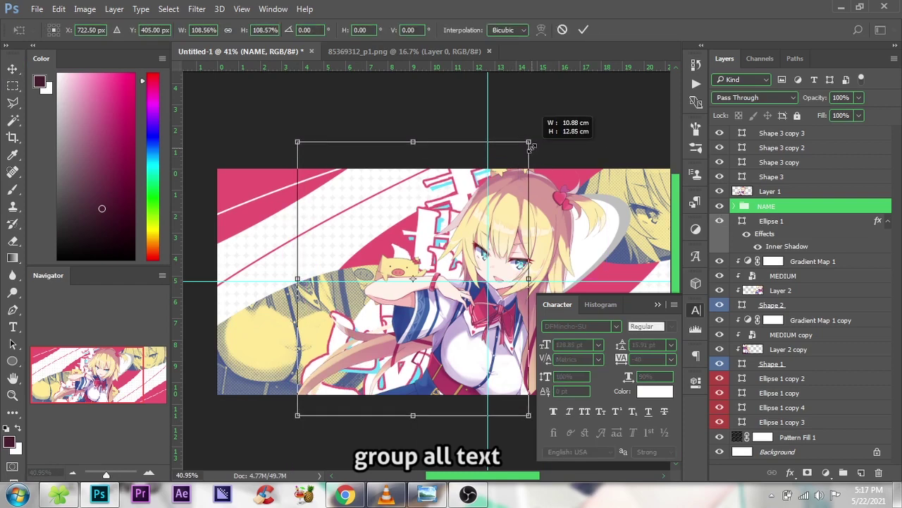
pyautogui.moveTo(491, 189)
pyautogui.mouseDown()
pyautogui.moveTo(485, 179)
pyautogui.moveTo(485, 191)
pyautogui.mouseUp()
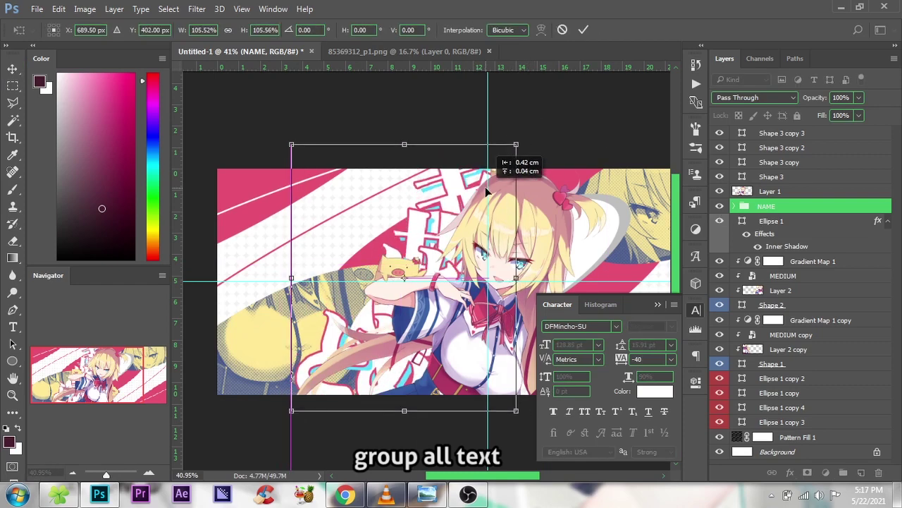
pyautogui.moveTo(571, 137)
pyautogui.mouseDown()
pyautogui.moveTo(585, 141)
pyautogui.moveTo(548, 164)
pyautogui.mouseUp()
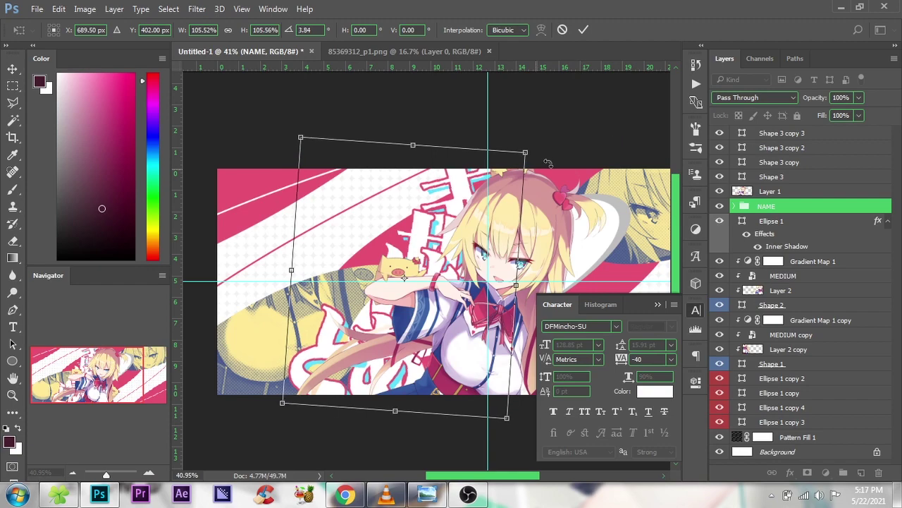
pyautogui.moveTo(446, 205); pyautogui.dragTo(439, 198)
pyautogui.click(569, 30)
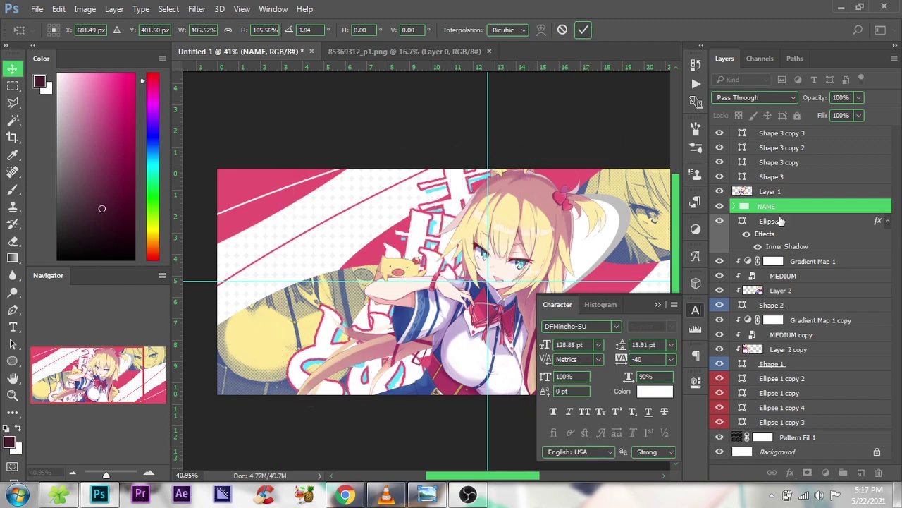
# Add a 13 px dark grey (#414141) stroke around the NAME group.
pyautogui.doubleClick(831, 206)
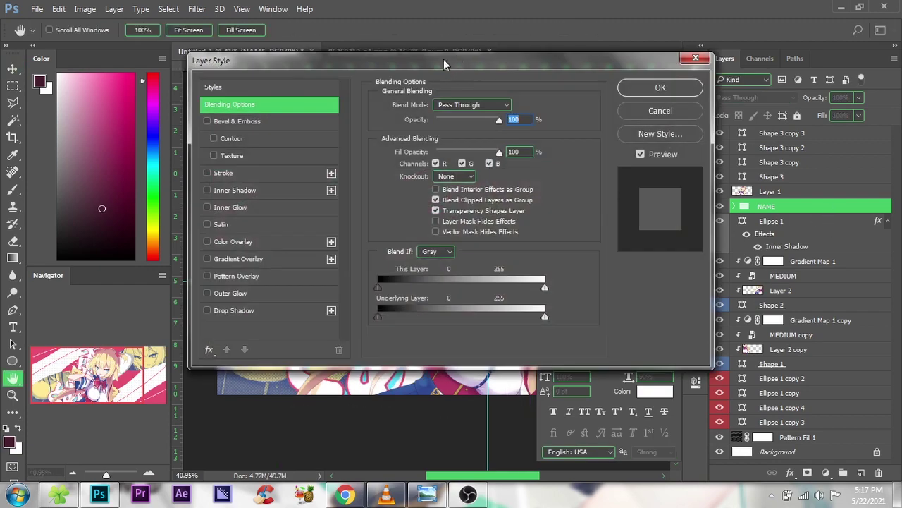
pyautogui.moveTo(443, 60); pyautogui.dragTo(740, 71)
pyautogui.click(517, 187)
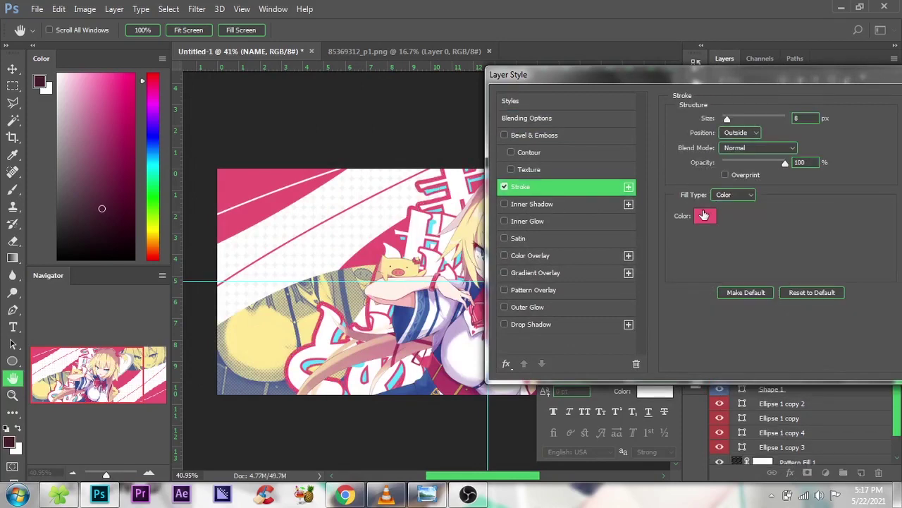
pyautogui.click(650, 270)
pyautogui.click(471, 325)
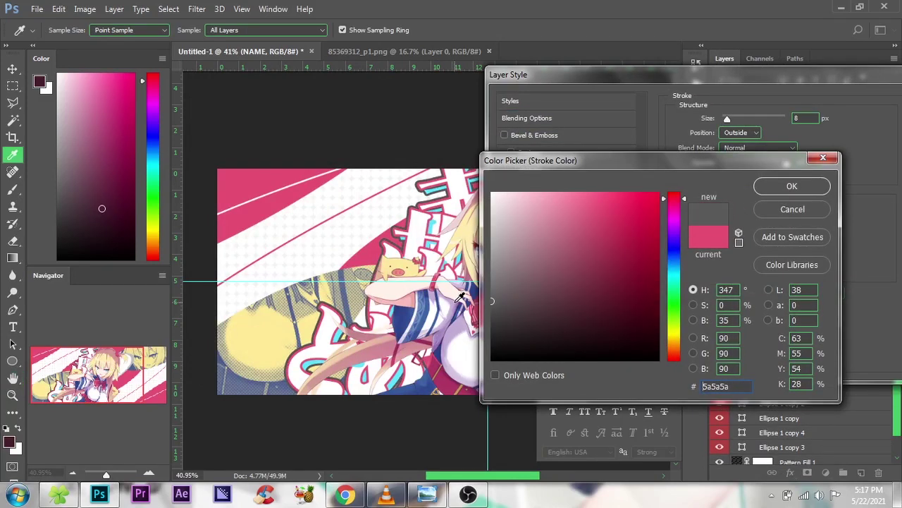
pyautogui.click(503, 305)
pyautogui.click(464, 313)
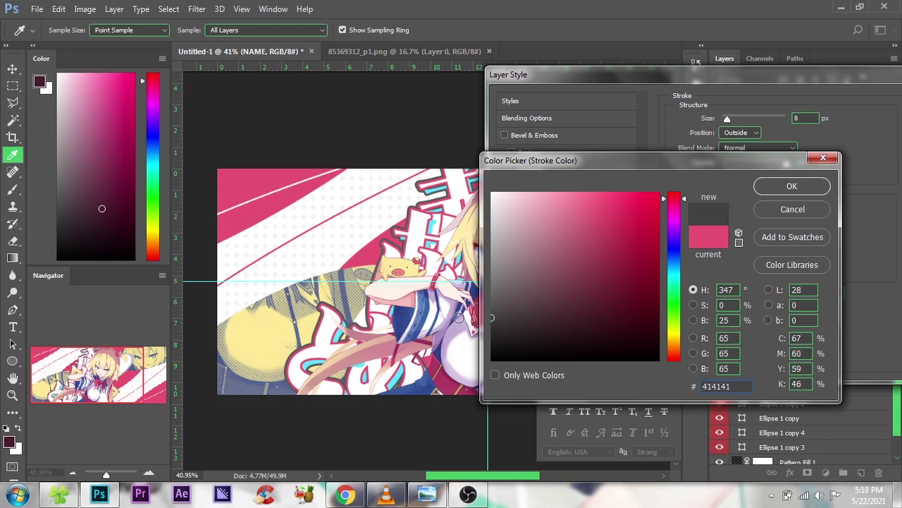
pyautogui.click(789, 189)
pyautogui.moveTo(715, 119); pyautogui.dragTo(709, 118)
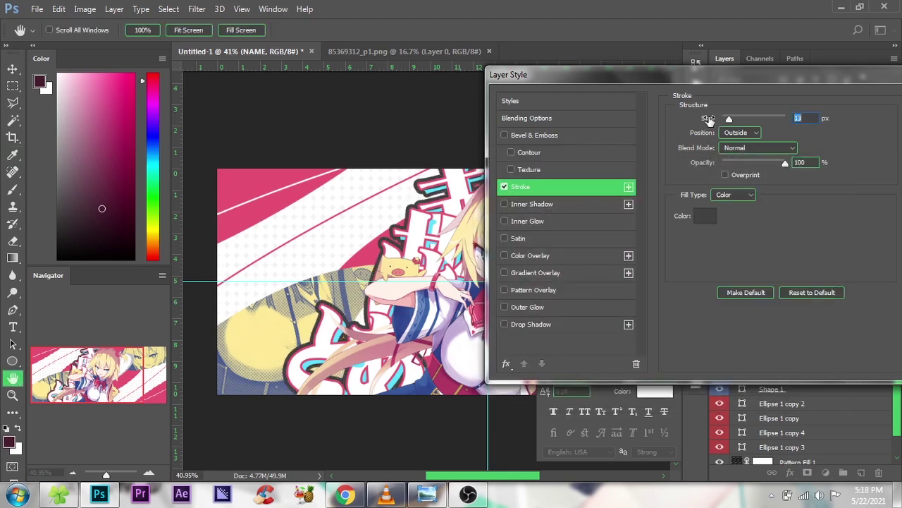
pyautogui.moveTo(846, 84); pyautogui.dragTo(621, 100)
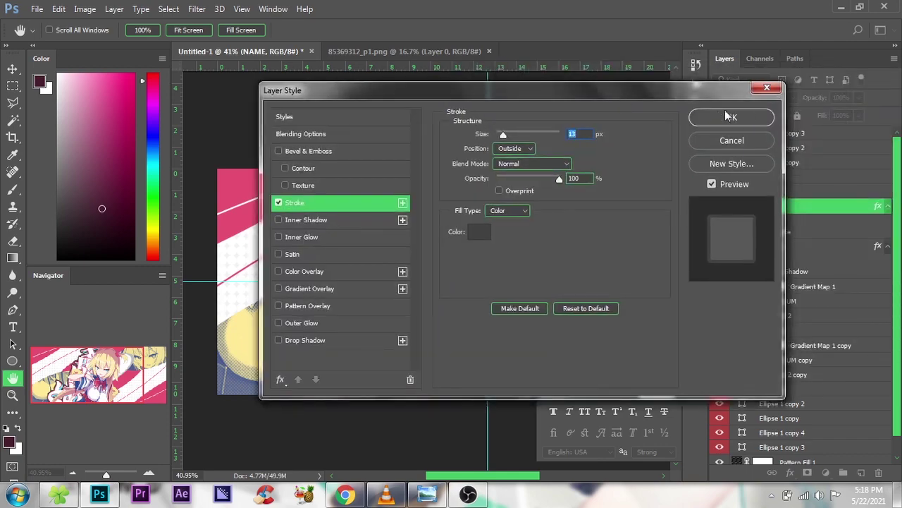
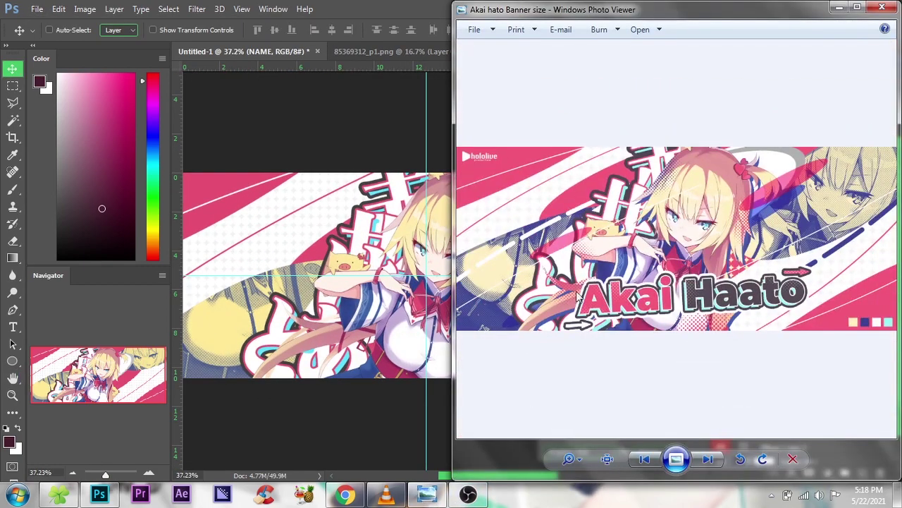
# Reposition two title characters in the NAME group: one slightly down, another up and right.
pyautogui.click(402, 5)
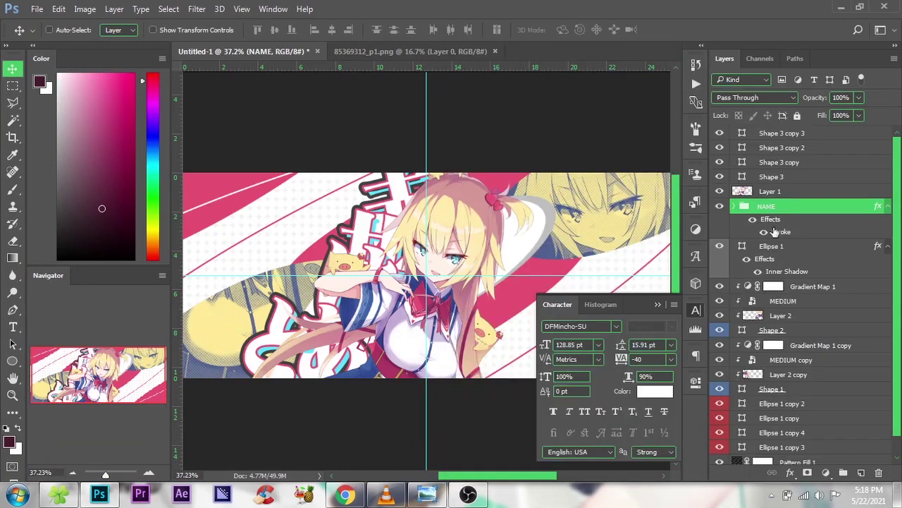
pyautogui.click(735, 206)
pyautogui.click(761, 246)
pyautogui.moveTo(367, 299); pyautogui.dragTo(356, 339)
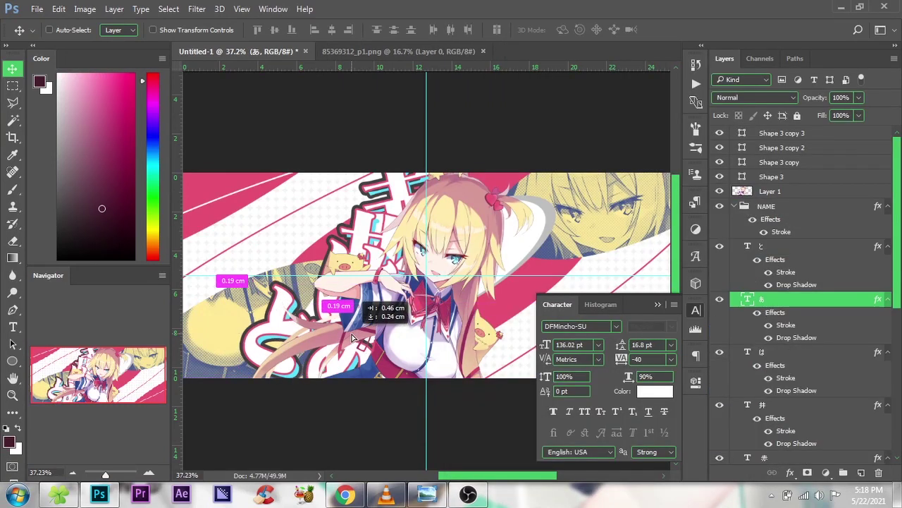
pyautogui.scroll(1, 335, 330)
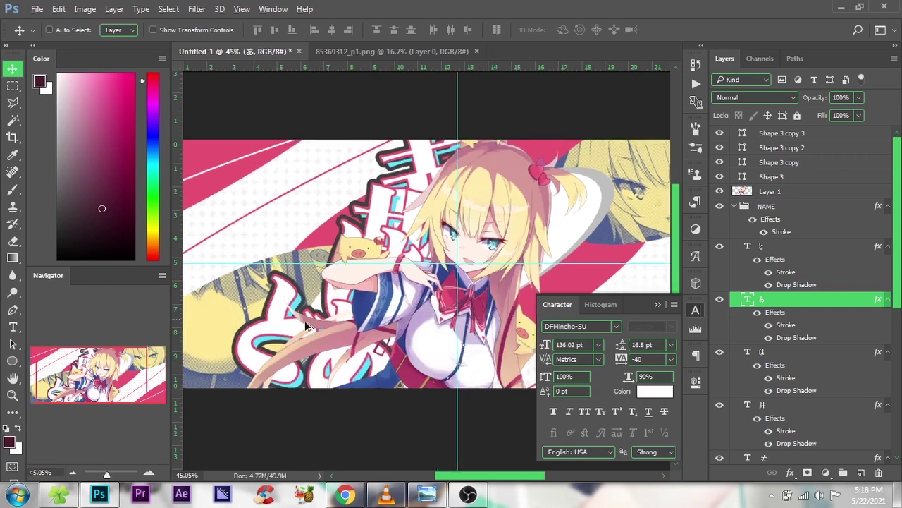
pyautogui.click(769, 353)
pyautogui.moveTo(370, 317); pyautogui.dragTo(423, 258)
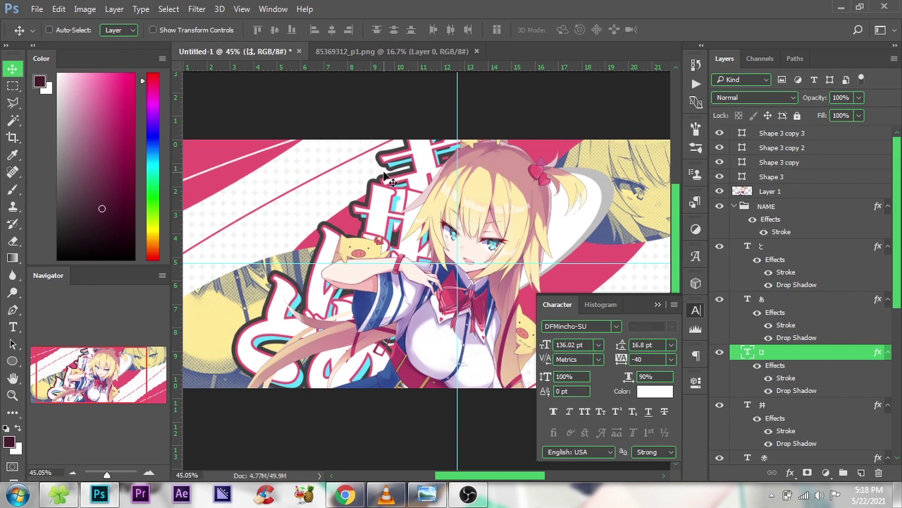
pyautogui.scroll(-2, 462, 248)
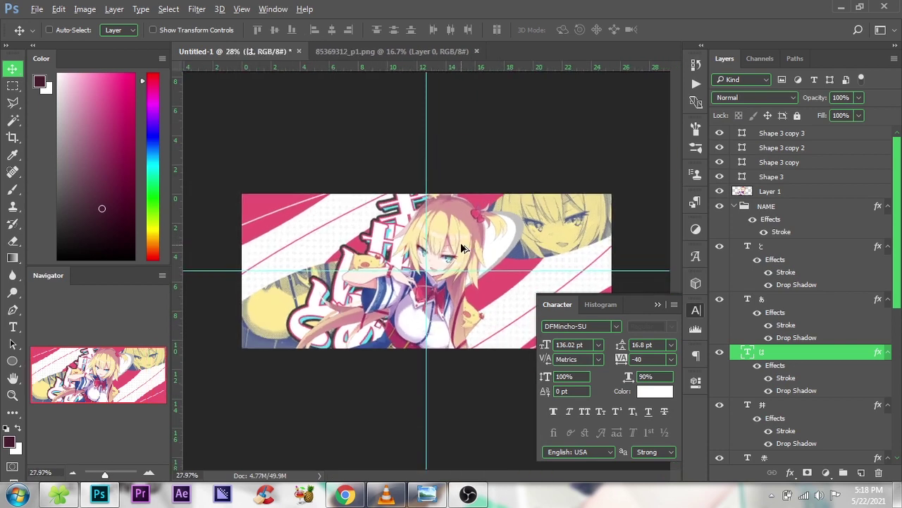
# Close the Character panel and collapse the NAME group, leaving it selected.
pyautogui.click(658, 305)
pyautogui.scroll(1, 528, 303)
pyautogui.scroll(-3, 858, 346)
pyautogui.scroll(-5, 816, 362)
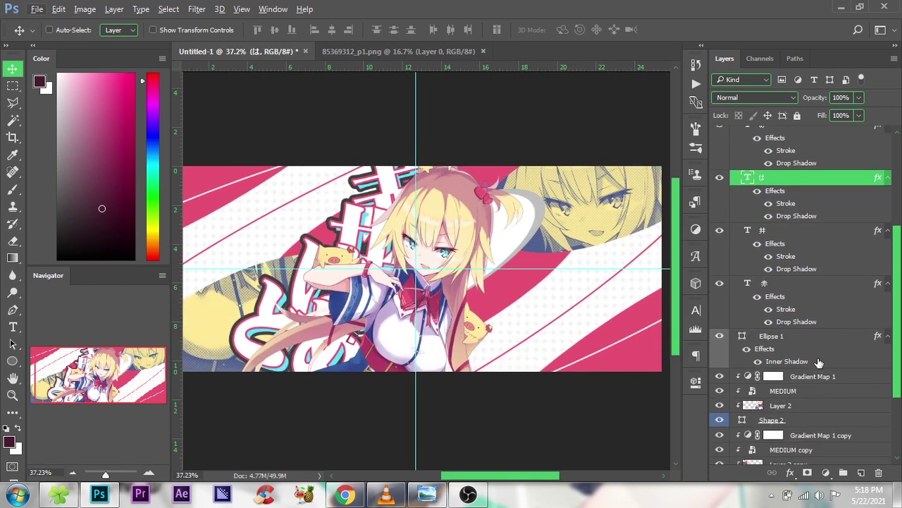
pyautogui.scroll(5, 761, 219)
pyautogui.click(734, 164)
pyautogui.click(762, 187)
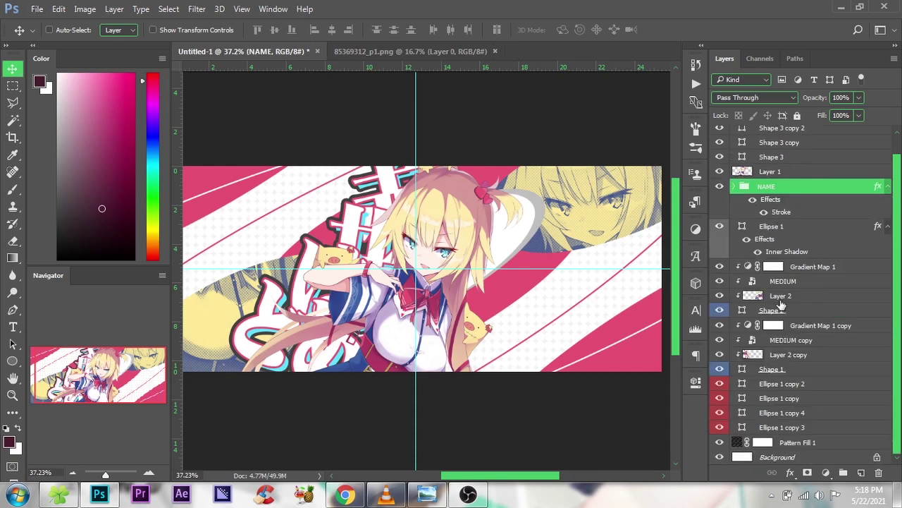
# Add a dot Pattern fill layer above Ellipse 1 copy 2 at scale 15.
pyautogui.click(839, 385)
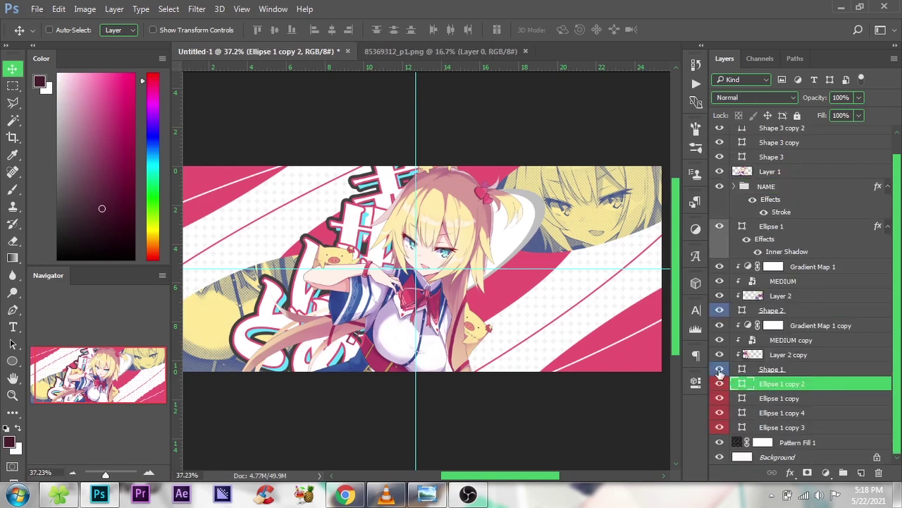
pyautogui.click(719, 368)
pyautogui.click(719, 384)
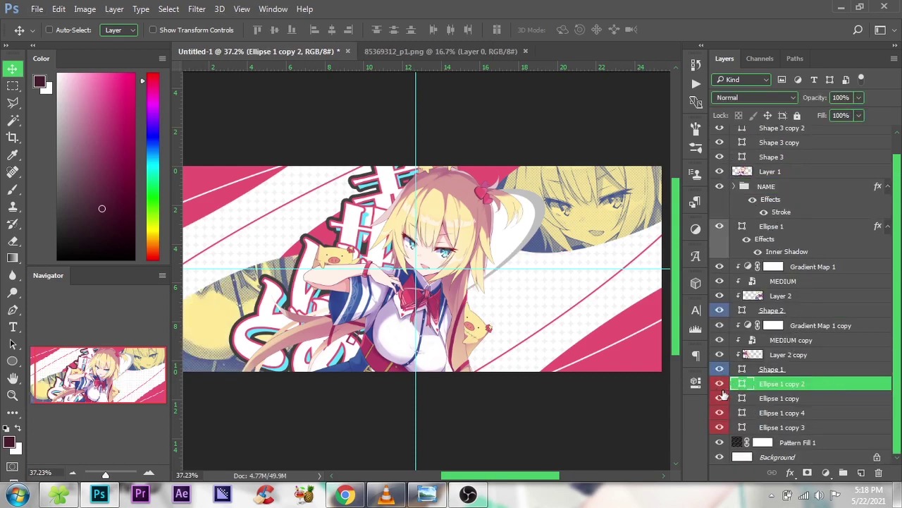
pyautogui.click(827, 473)
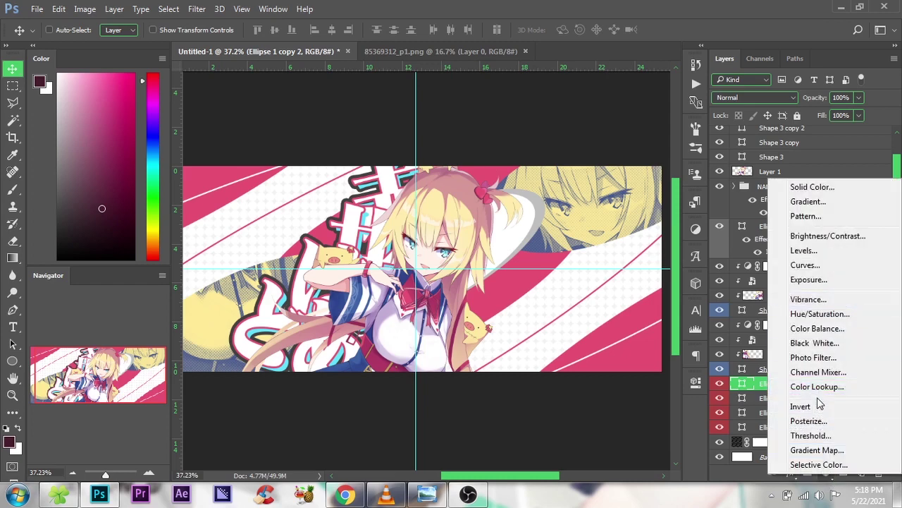
pyautogui.click(806, 215)
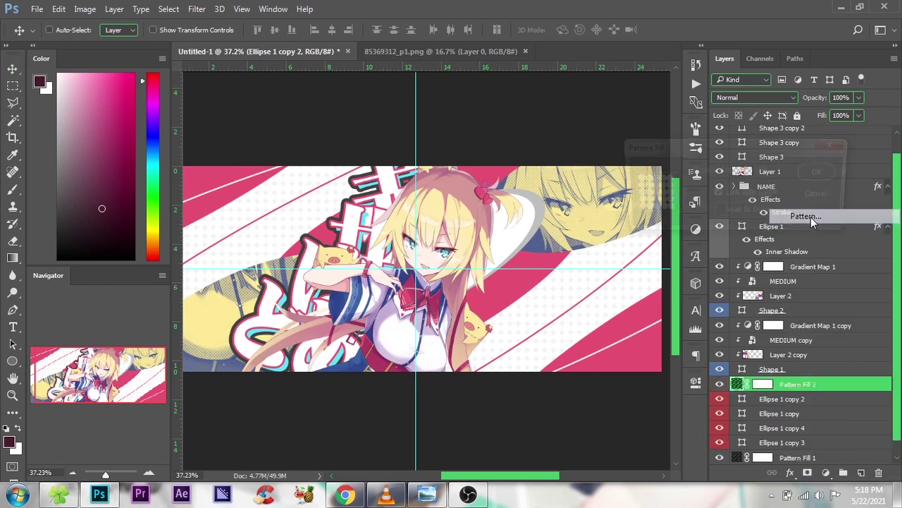
pyautogui.press('Up')
pyautogui.press('Up')
pyautogui.press('Up')
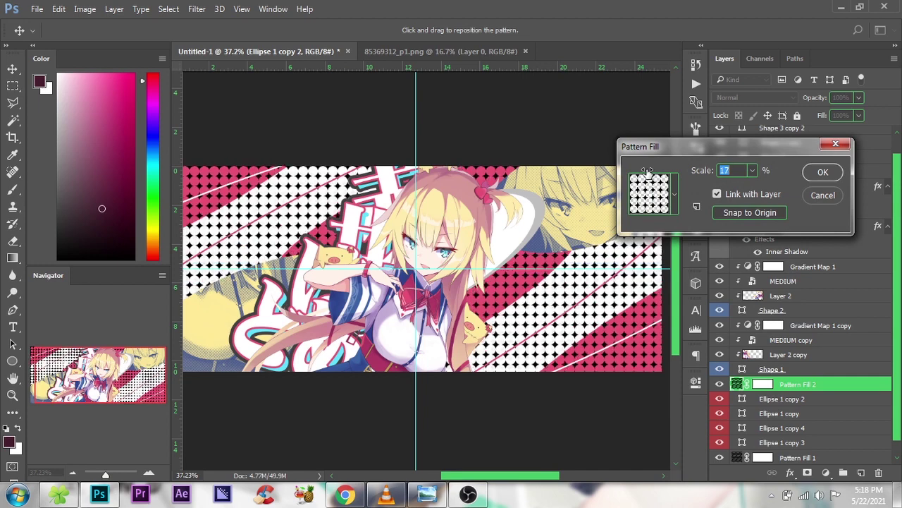
pyautogui.press('Up')
pyautogui.press('Up')
pyautogui.press('Up')
pyautogui.moveTo(650, 173); pyautogui.dragTo(649, 172)
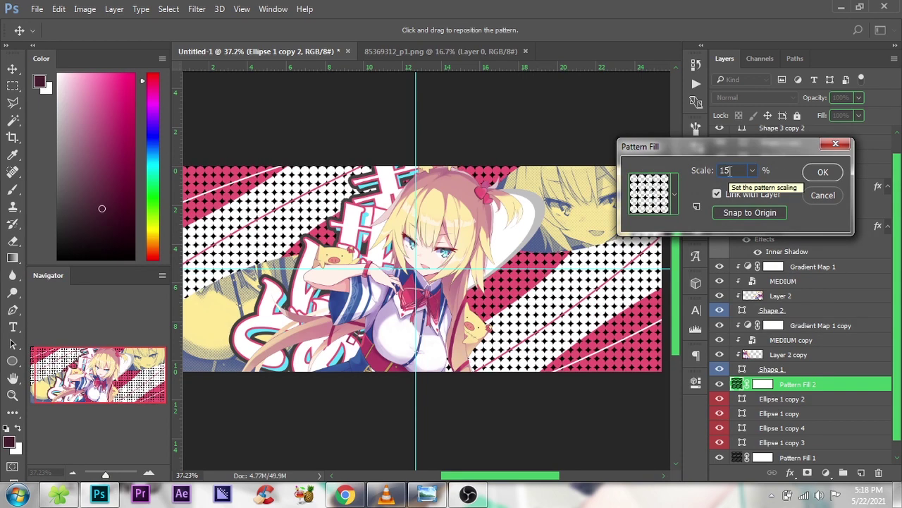
pyautogui.press('Return')
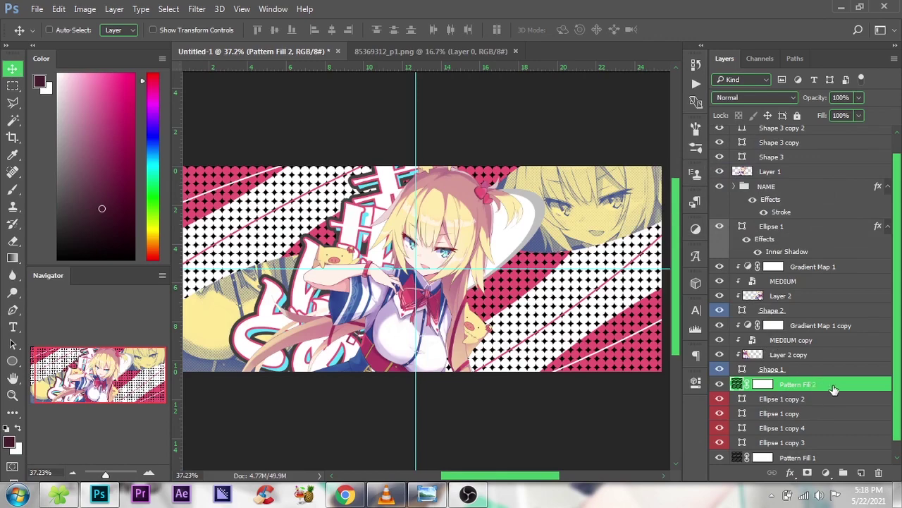
# Convert the pattern layer to a smart object and clip it to the stripe shape below.
pyautogui.rightClick(834, 390)
pyautogui.click(671, 232)
pyautogui.rightClick(850, 385)
pyautogui.click(625, 351)
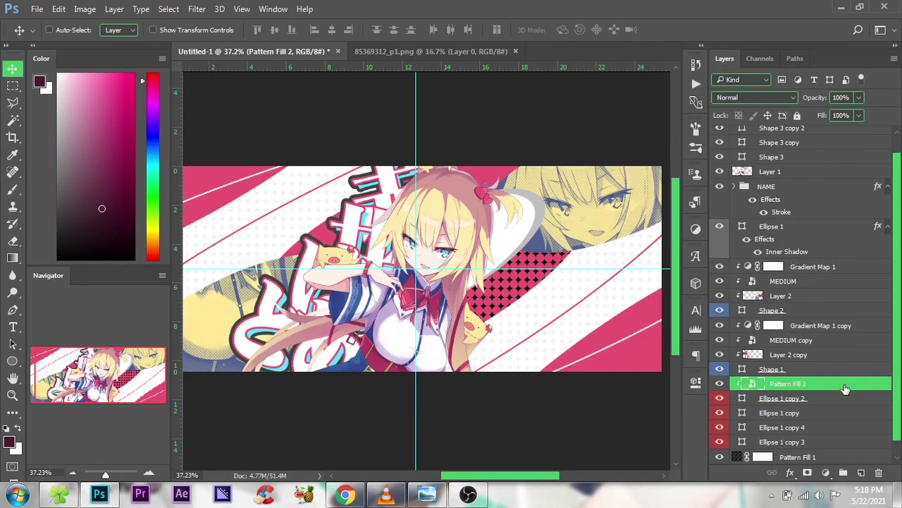
# Give the pattern layer a Normal pale yellow #ffecac Color Overlay.
pyautogui.doubleClick(786, 325)
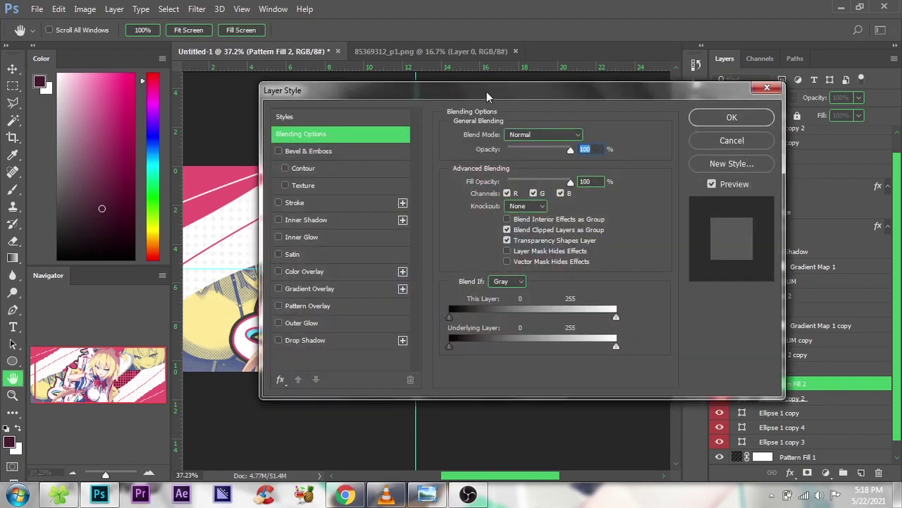
pyautogui.moveTo(486, 91); pyautogui.dragTo(739, 110)
pyautogui.click(562, 291)
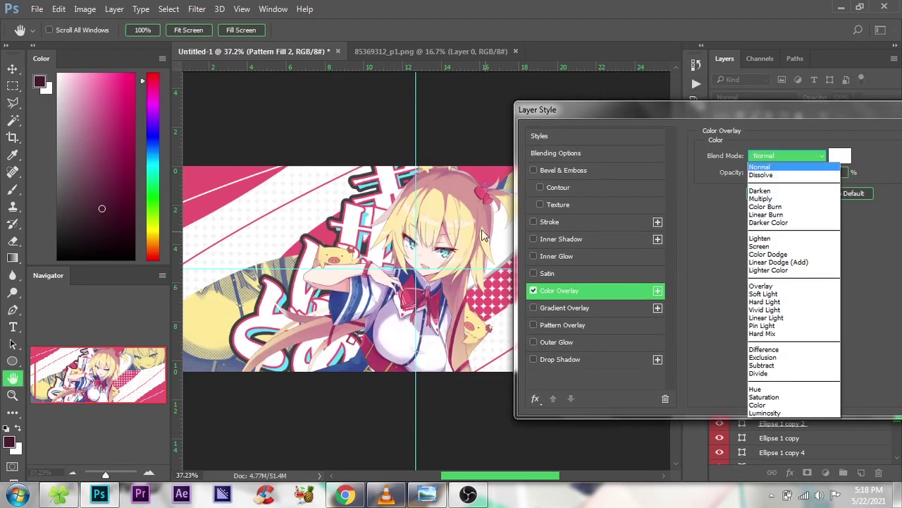
pyautogui.click(842, 156)
pyautogui.click(839, 155)
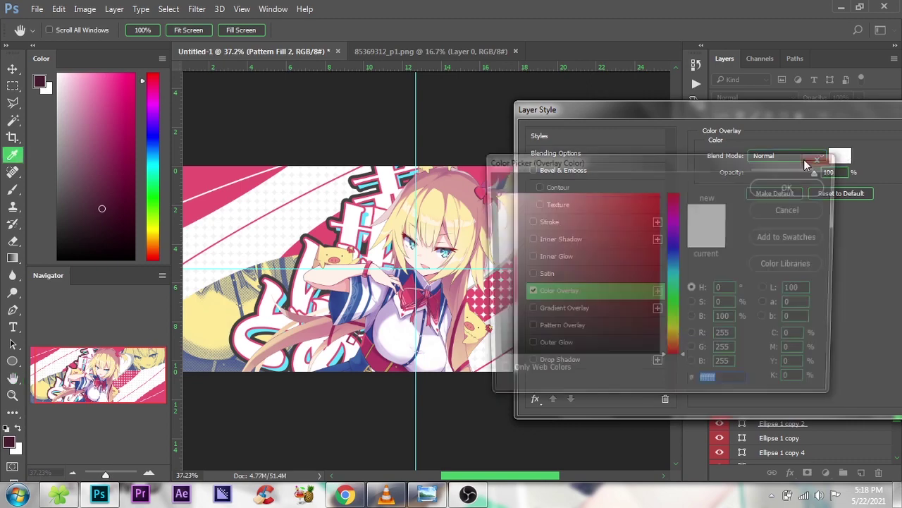
pyautogui.write('ffecac')
pyautogui.press('Return')
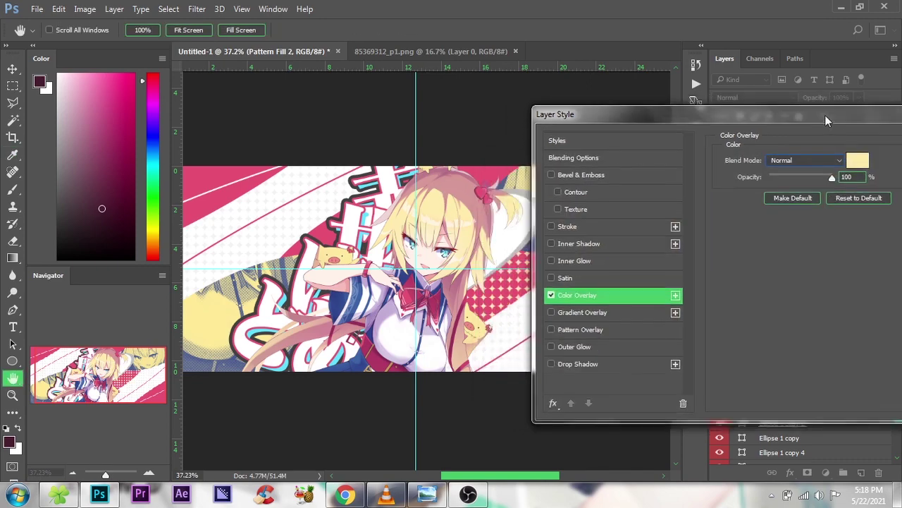
pyautogui.moveTo(825, 115); pyautogui.dragTo(422, 364)
pyautogui.click(611, 296)
pyautogui.press('v')
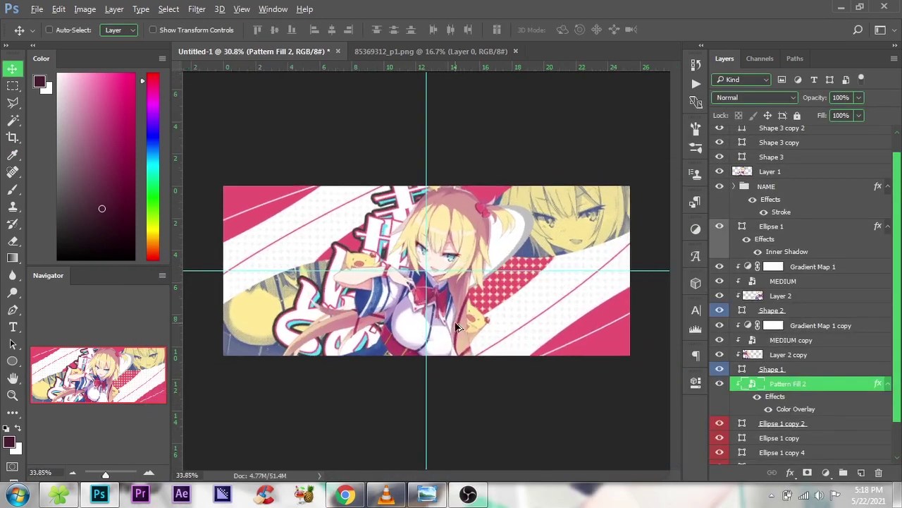
pyautogui.scroll(3, 478, 326)
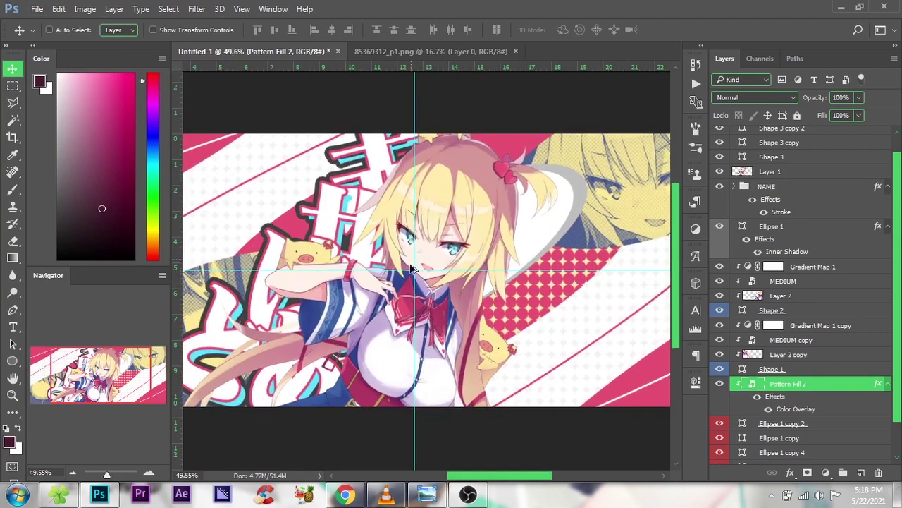
pyautogui.scroll(-2, 458, 249)
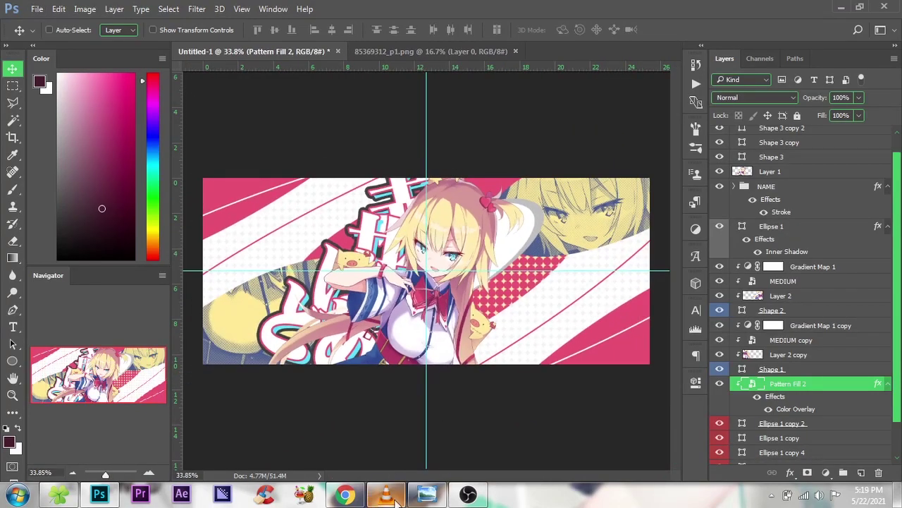
pyautogui.click(426, 494)
pyautogui.scroll(2, 853, 211)
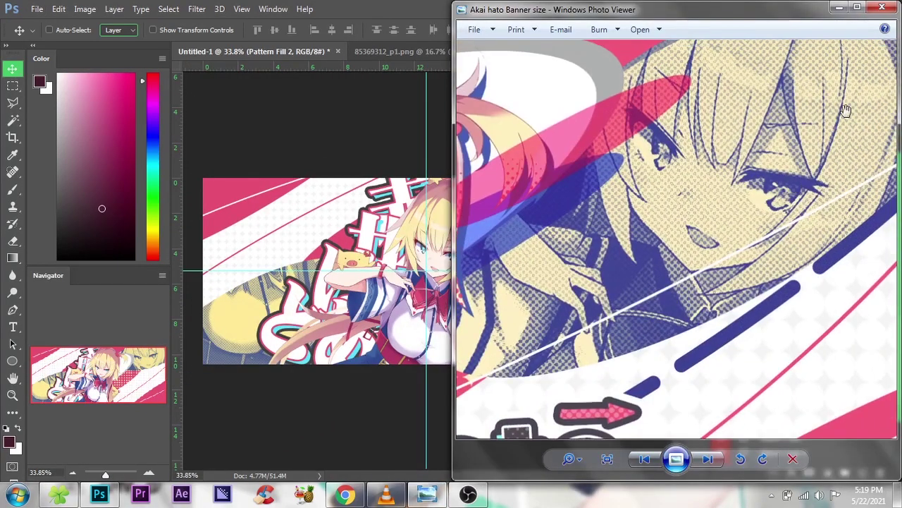
pyautogui.scroll(-2, 846, 110)
pyautogui.scroll(-1, 705, 177)
pyautogui.scroll(3, 557, 247)
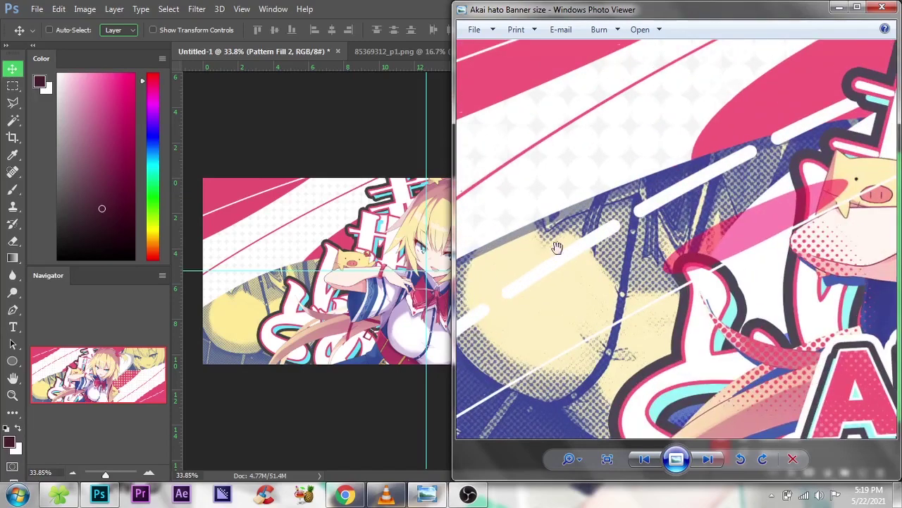
pyautogui.scroll(1, 557, 247)
pyautogui.scroll(1, 569, 201)
pyautogui.click(395, 23)
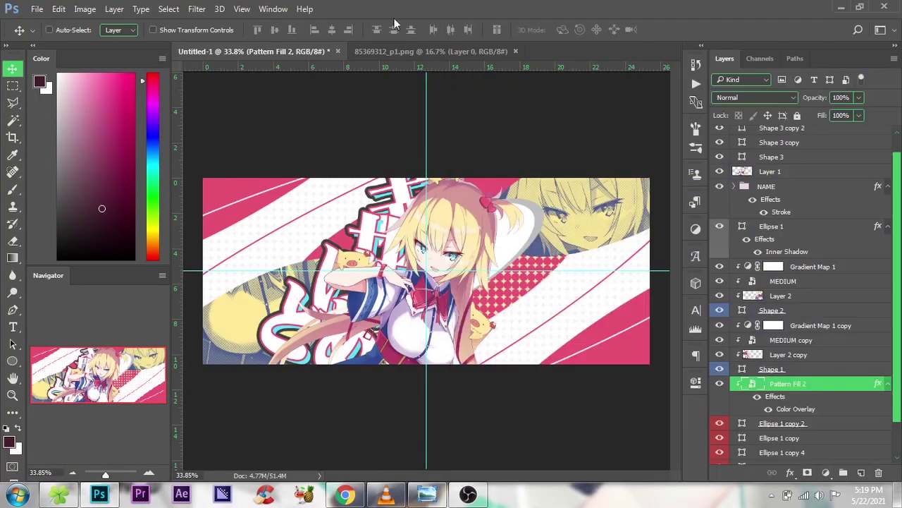
pyautogui.scroll(-2, 818, 261)
# Give Shape 1 a dark blue (2d438b) Inner Shadow with higher opacity and distance 69.
pyautogui.click(816, 330)
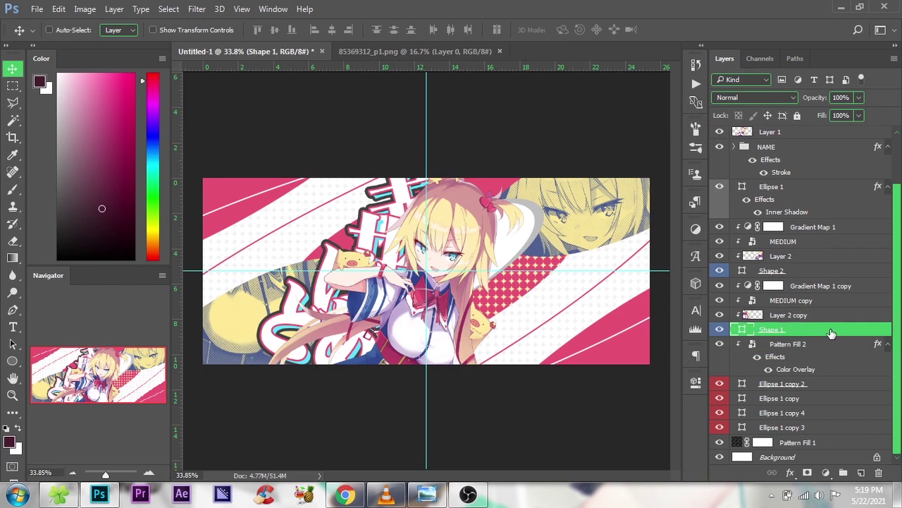
pyautogui.press('h')
pyautogui.doubleClick(788, 329)
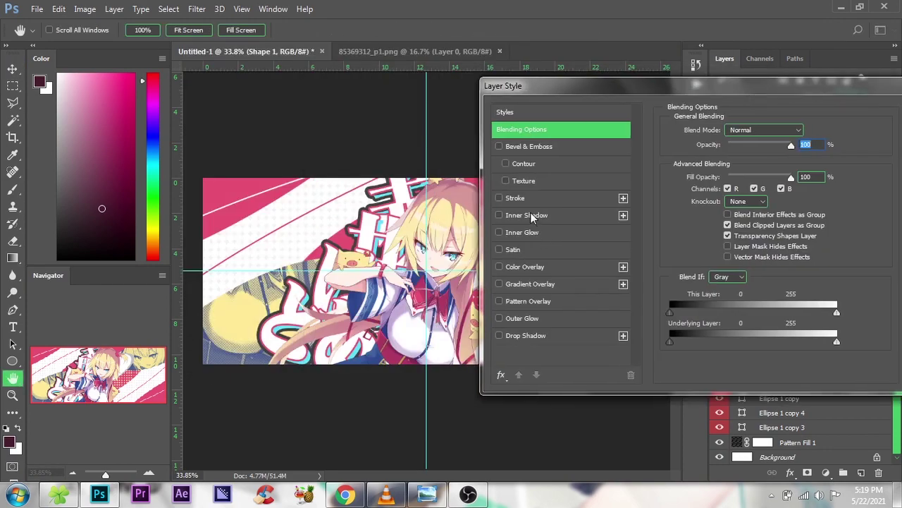
pyautogui.click(530, 216)
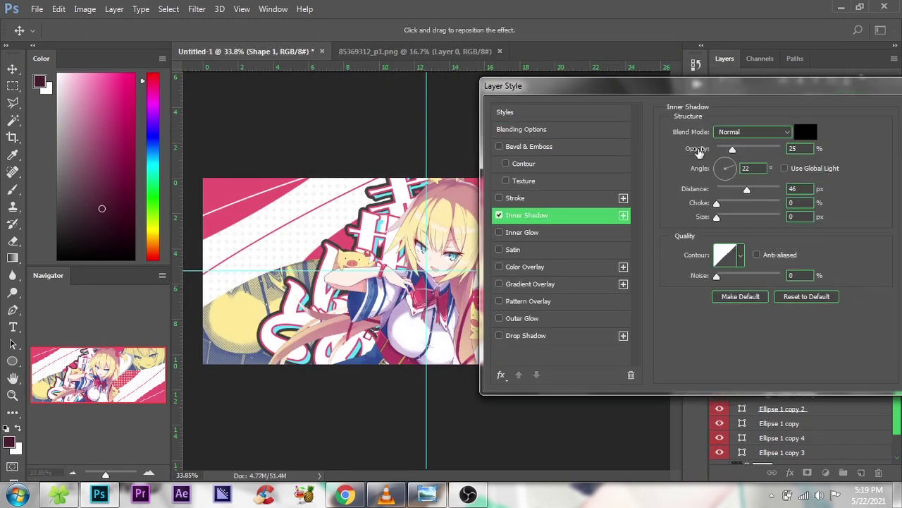
pyautogui.moveTo(698, 152); pyautogui.dragTo(703, 152)
pyautogui.moveTo(695, 190)
pyautogui.mouseDown()
pyautogui.moveTo(710, 192)
pyautogui.moveTo(739, 167)
pyautogui.moveTo(687, 192)
pyautogui.mouseUp()
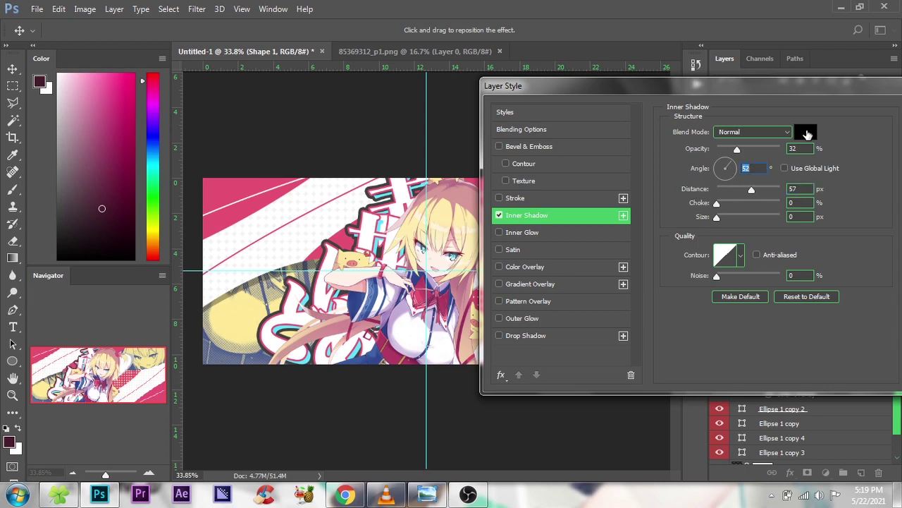
pyautogui.click(802, 132)
pyautogui.click(357, 300)
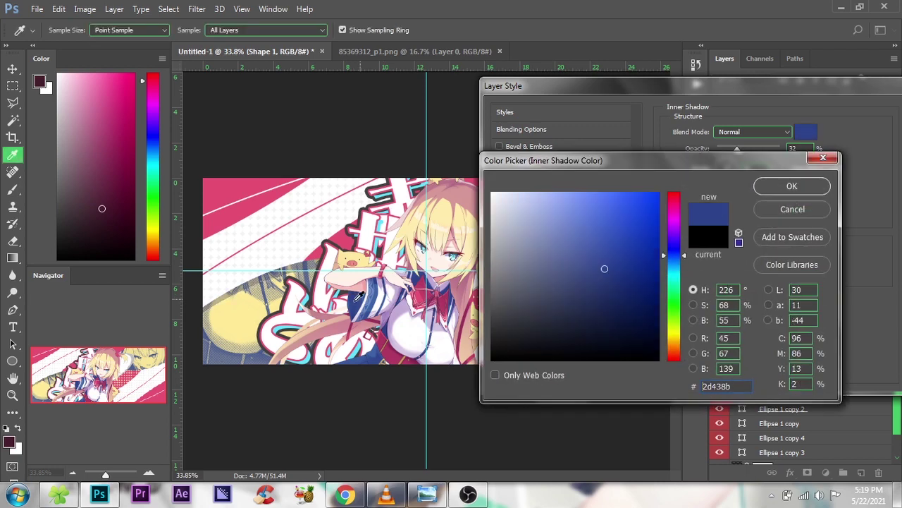
pyautogui.click(791, 184)
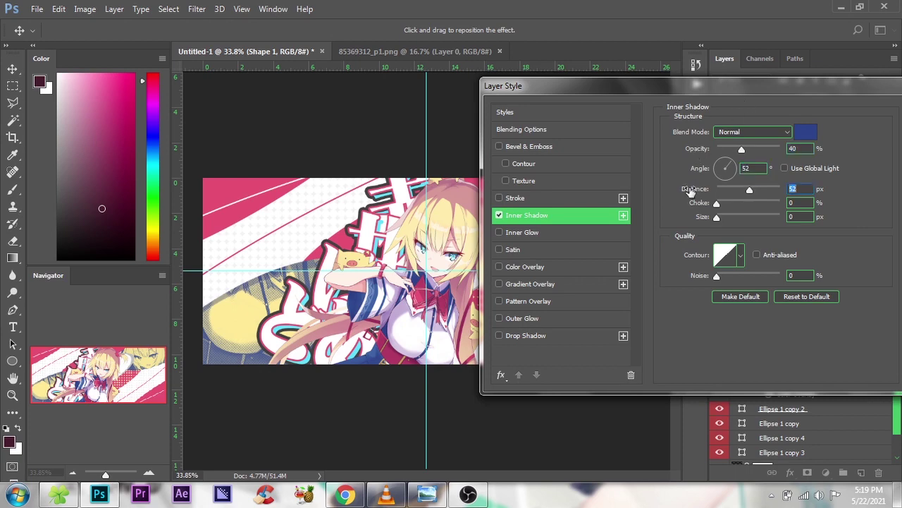
pyautogui.moveTo(821, 88); pyautogui.dragTo(550, 95)
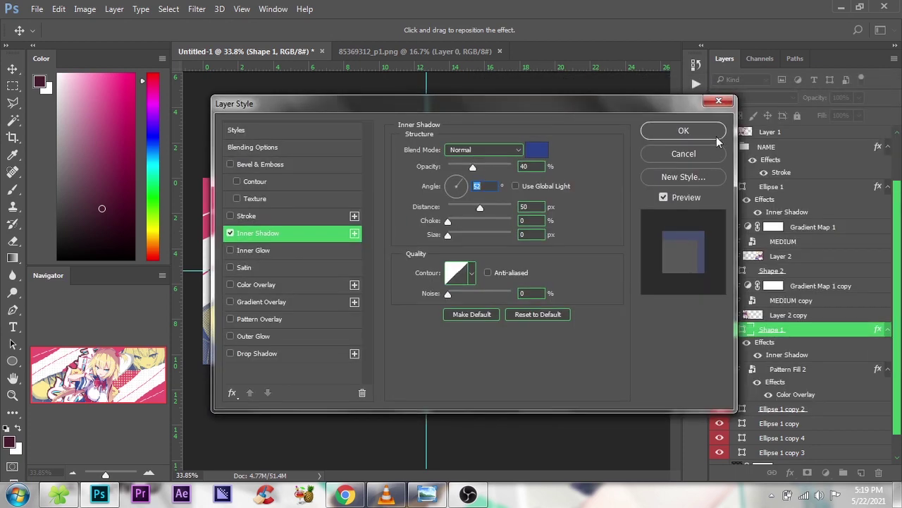
pyautogui.click(681, 129)
# Copy Shape 1's layer style and paste it onto Shape 2.
pyautogui.rightClick(785, 352)
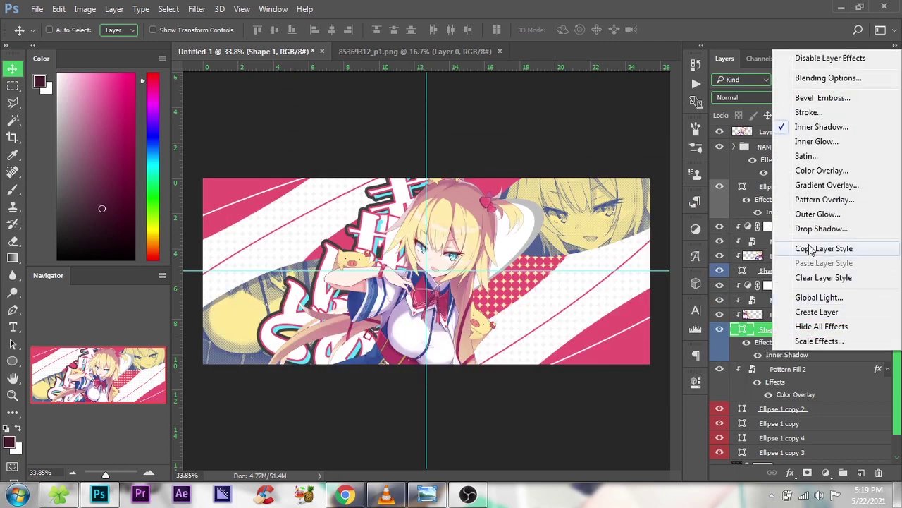
pyautogui.click(804, 214)
pyautogui.click(824, 275)
pyautogui.rightClick(824, 276)
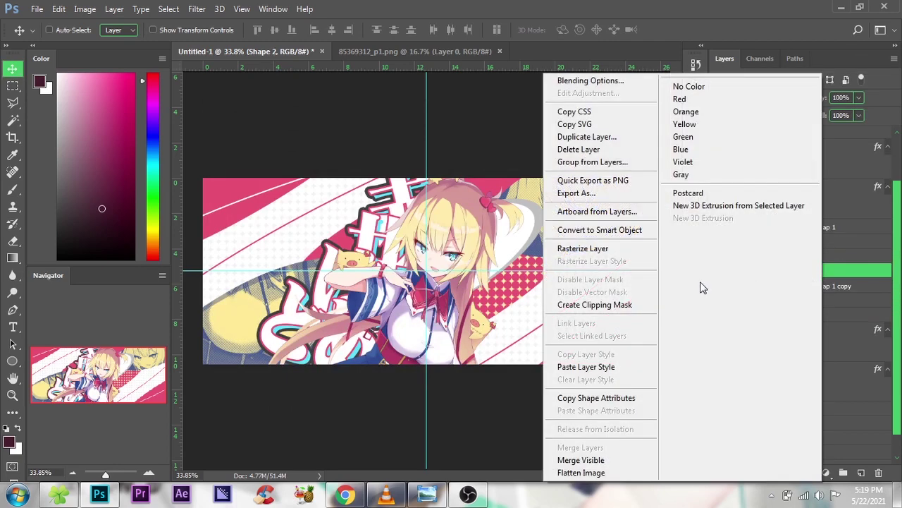
pyautogui.click(598, 363)
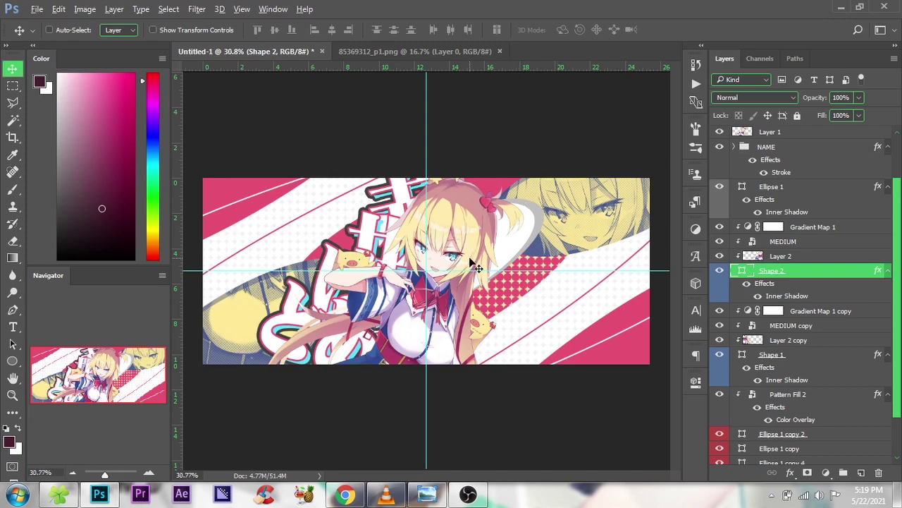
pyautogui.scroll(2, 461, 265)
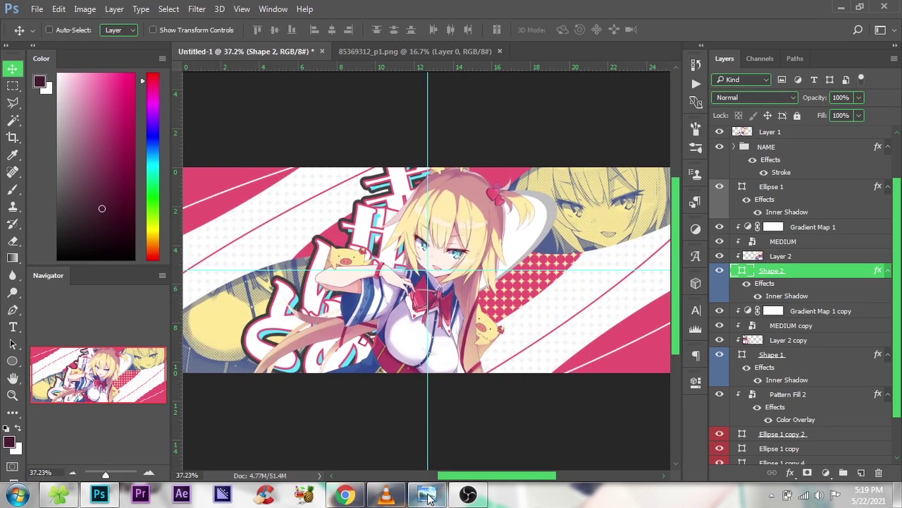
# View the finished reference banner, then return to the Photoshop document.
pyautogui.click(429, 496)
pyautogui.scroll(-1, 600, 258)
pyautogui.scroll(-1, 607, 266)
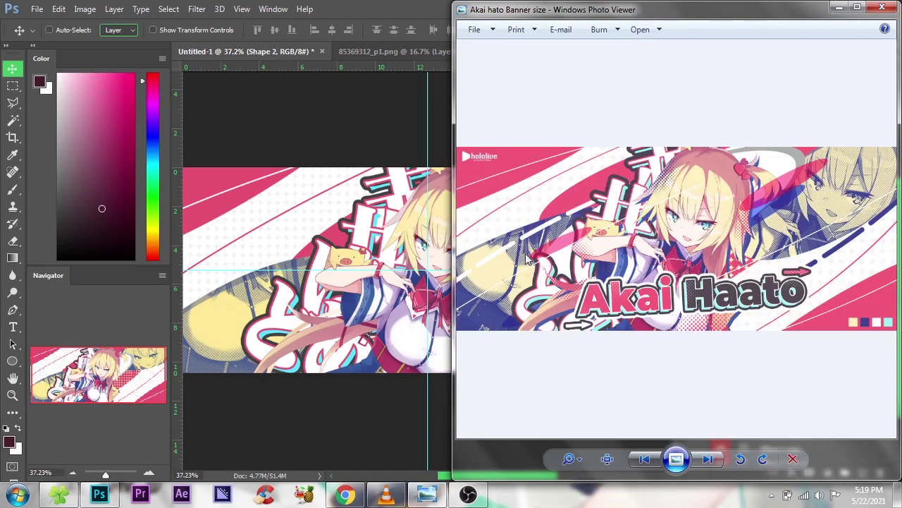
pyautogui.click(372, 6)
pyautogui.scroll(2, 779, 283)
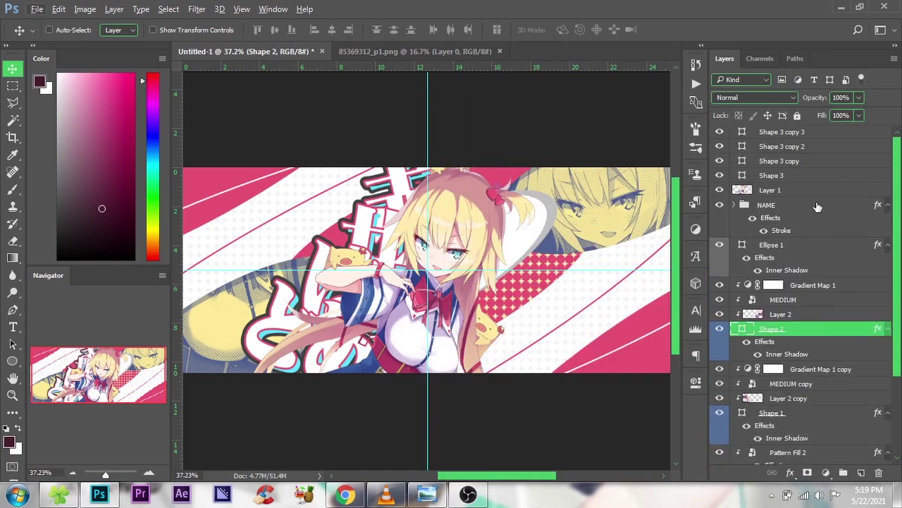
# Colour-tag Shape 3 and Shape 3 copy red.
pyautogui.click(779, 163)
pyautogui.click(720, 177)
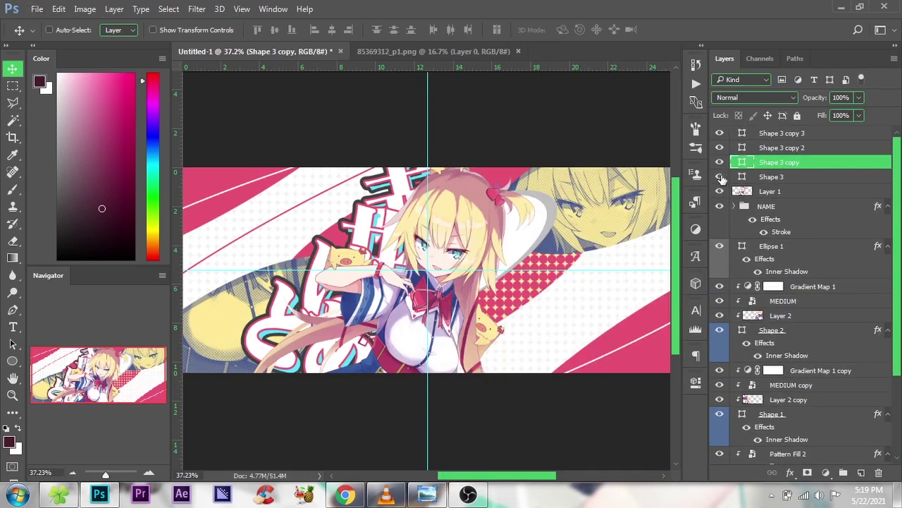
pyautogui.keyDown('ctrl'); pyautogui.click(816, 177); pyautogui.keyUp('ctrl')
pyautogui.rightClick(845, 176)
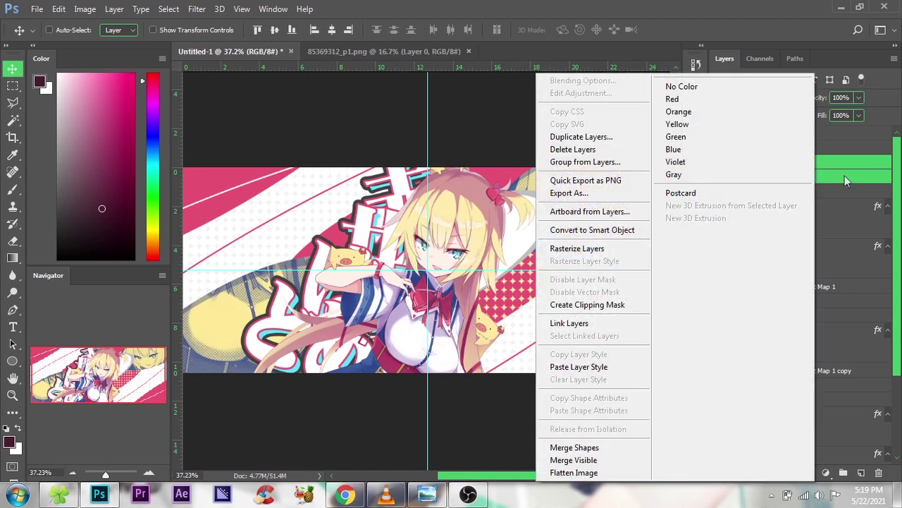
pyautogui.press('Escape')
pyautogui.keyDown('ctrl'); pyautogui.click(852, 175); pyautogui.keyUp('ctrl')
pyautogui.keyDown('ctrl'); pyautogui.click(852, 177); pyautogui.keyUp('ctrl')
pyautogui.rightClick(851, 176)
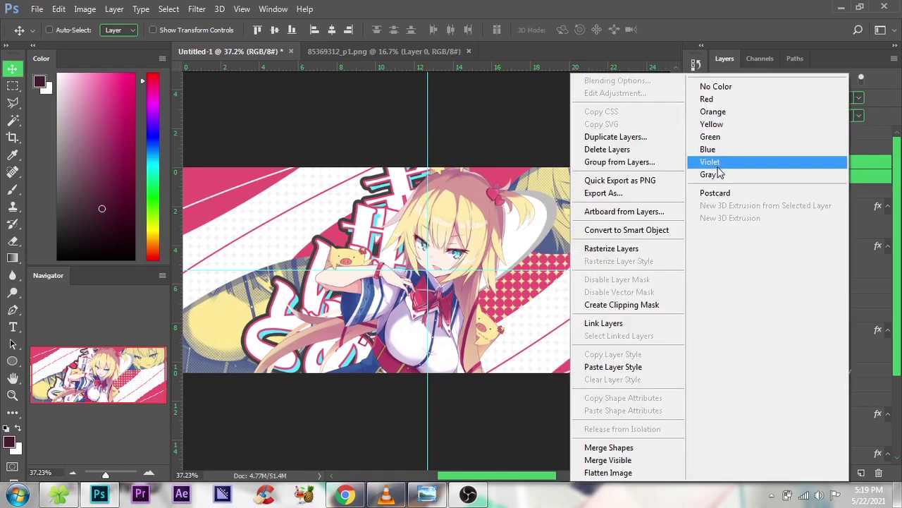
pyautogui.click(708, 99)
# Colour-tag Shape 3 copy 2 and Shape 3 copy 3 gray.
pyautogui.click(828, 149)
pyautogui.keyDown('ctrl'); pyautogui.click(829, 133); pyautogui.keyUp('ctrl')
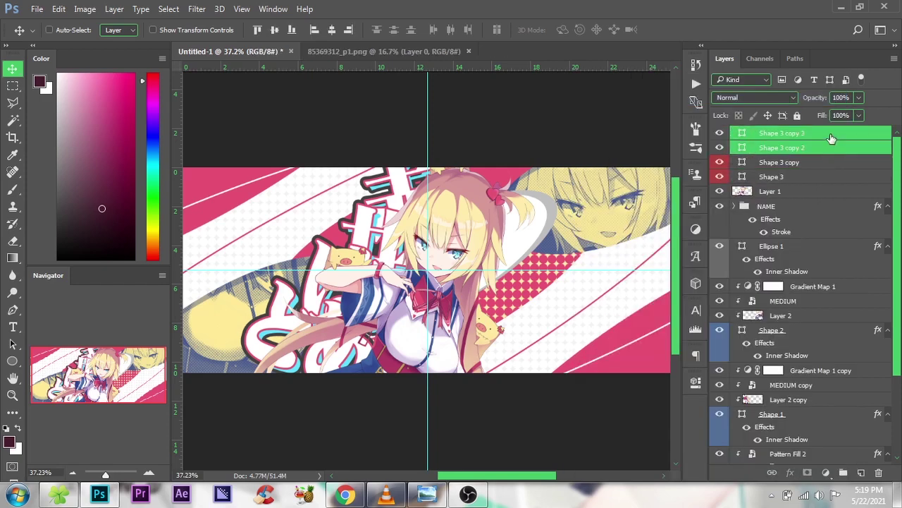
pyautogui.rightClick(830, 134)
pyautogui.click(698, 174)
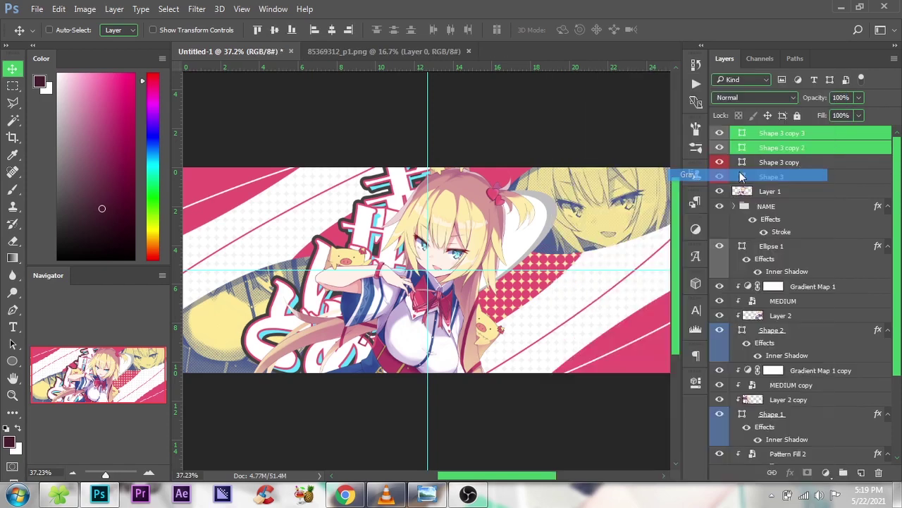
pyautogui.click(818, 134)
pyautogui.scroll(-2, 528, 344)
# Duplicate the thin white line, move the copy left and rotate it steeper.
pyautogui.moveTo(527, 344); pyautogui.dragTo(648, 246)
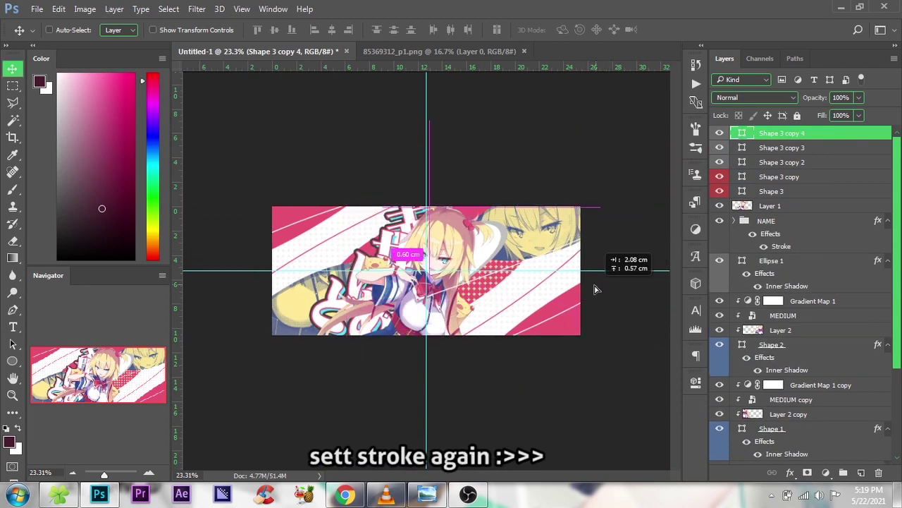
pyautogui.moveTo(648, 246)
pyautogui.mouseDown()
pyautogui.moveTo(591, 292)
pyautogui.moveTo(324, 211)
pyautogui.mouseUp()
pyautogui.hotkey('ctrl', 't')
pyautogui.moveTo(561, 203)
pyautogui.mouseDown()
pyautogui.moveTo(589, 210)
pyautogui.moveTo(576, 195)
pyautogui.moveTo(397, 133)
pyautogui.mouseUp()
pyautogui.press('Return')
pyautogui.scroll(2, 577, 256)
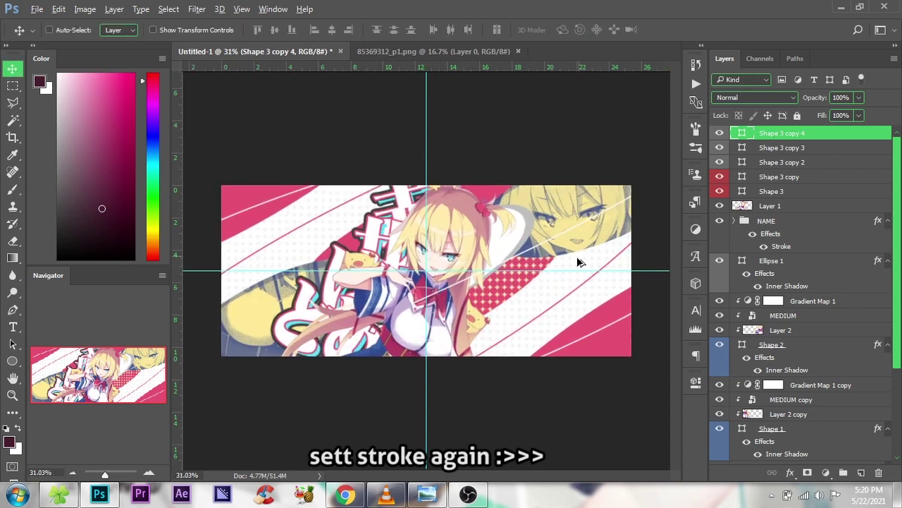
pyautogui.scroll(-3, 437, 224)
# Bend the line copy into a curve with the Pen tool and position it against the reference.
pyautogui.press('p')
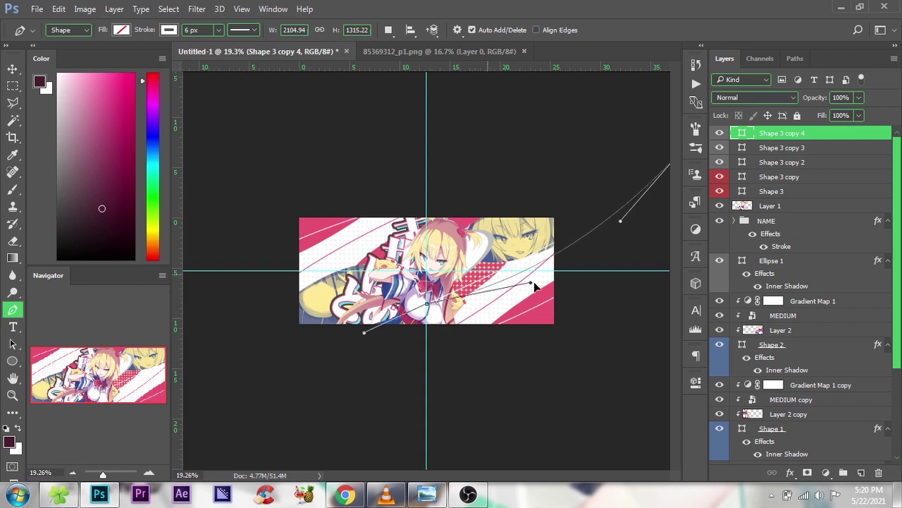
pyautogui.moveTo(484, 284); pyautogui.dragTo(550, 279)
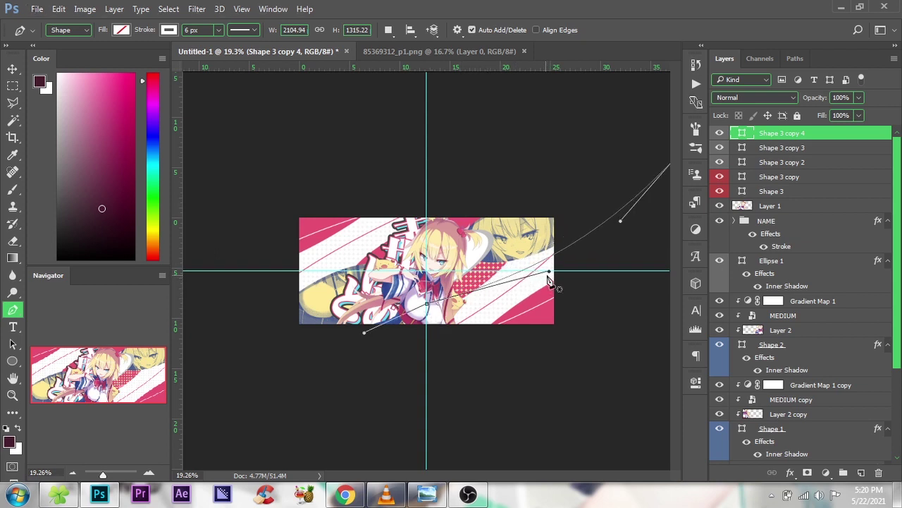
pyautogui.press('v')
pyautogui.scroll(2, 564, 324)
pyautogui.moveTo(564, 318)
pyautogui.mouseDown()
pyautogui.moveTo(597, 324)
pyautogui.moveTo(587, 320)
pyautogui.mouseUp()
pyautogui.click(426, 493)
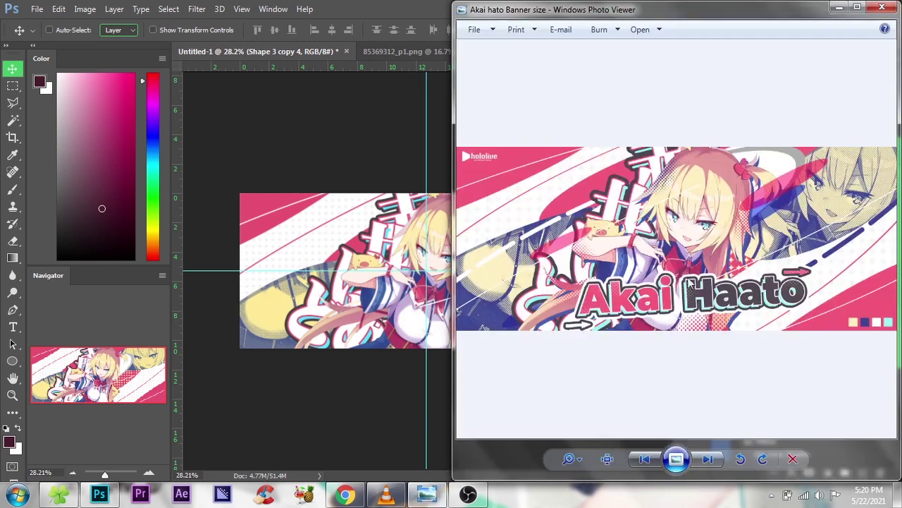
pyautogui.click(425, 5)
pyautogui.moveTo(588, 292)
pyautogui.mouseDown()
pyautogui.moveTo(576, 305)
pyautogui.moveTo(350, 381)
pyautogui.mouseUp()
pyautogui.scroll(-2, 572, 308)
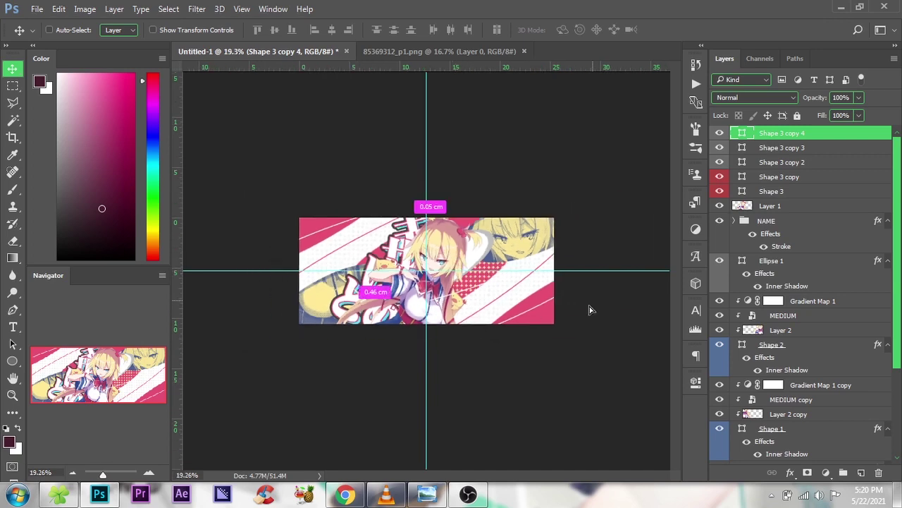
# Rotate Shape 3 copy 5 about 180° and place it across the left side near the hair bow.
pyautogui.hotkey('ctrl', 't')
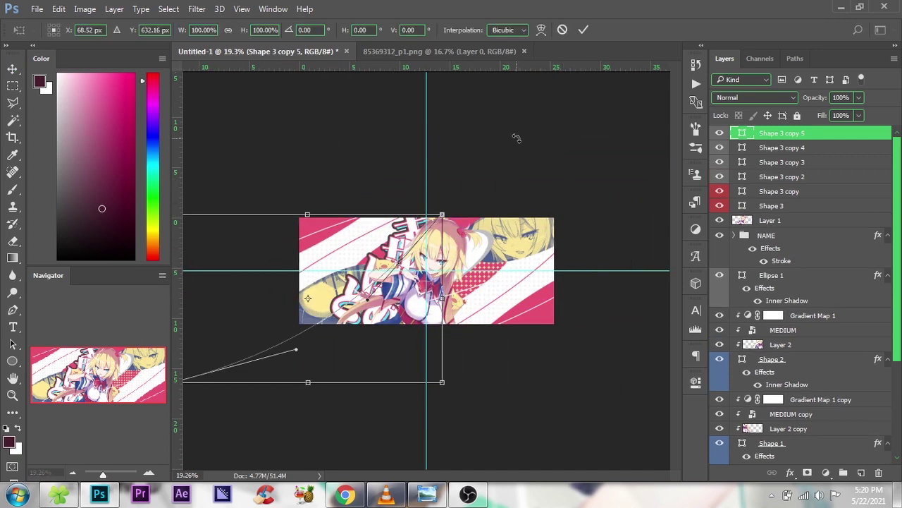
pyautogui.moveTo(518, 138); pyautogui.dragTo(208, 363)
pyautogui.moveTo(384, 271); pyautogui.dragTo(377, 292)
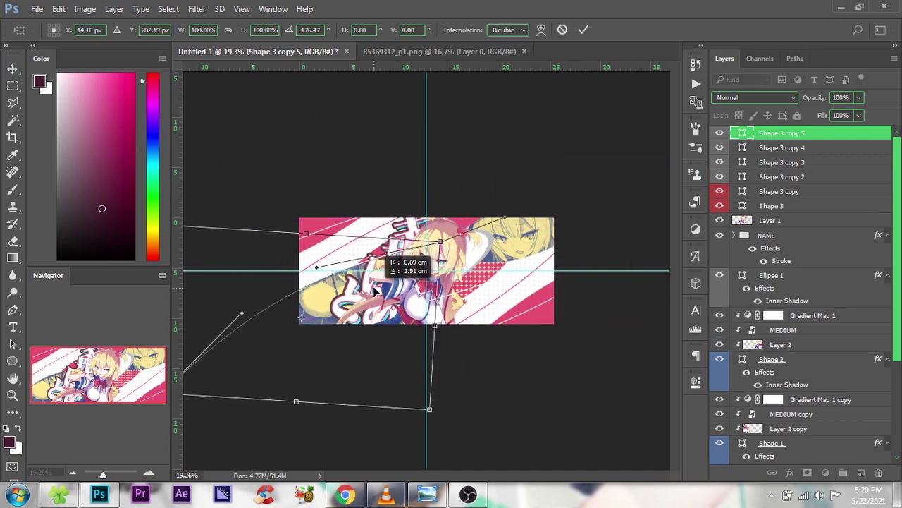
pyautogui.click(583, 31)
pyautogui.scroll(1, 520, 285)
pyautogui.scroll(1, 520, 286)
pyautogui.moveTo(557, 257)
pyautogui.mouseDown()
pyautogui.moveTo(543, 310)
pyautogui.moveTo(576, 296)
pyautogui.moveTo(584, 218)
pyautogui.mouseUp()
pyautogui.hotkey('ctrl', 't')
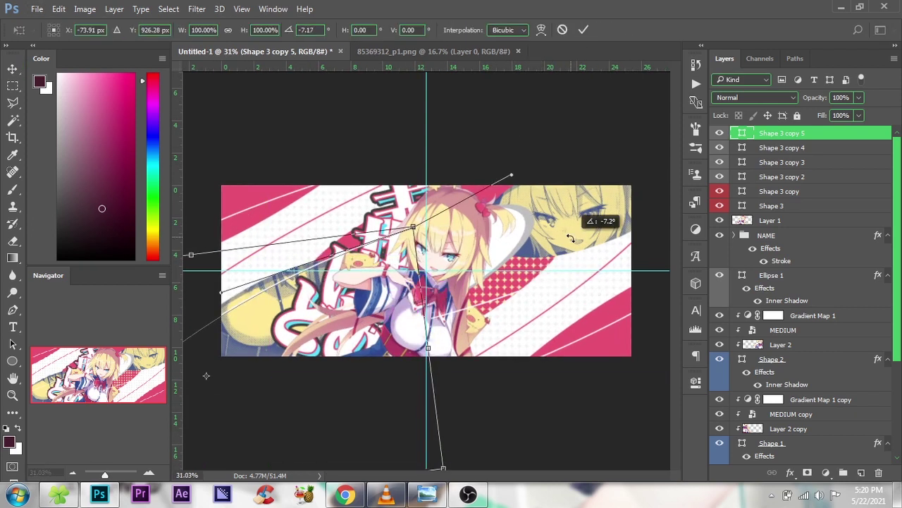
pyautogui.press('Return')
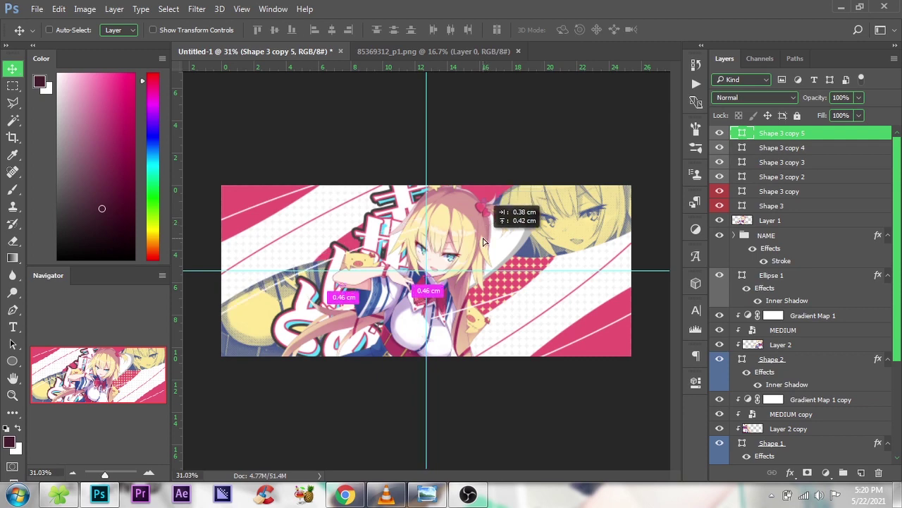
pyautogui.moveTo(483, 208)
pyautogui.mouseDown()
pyautogui.moveTo(483, 234)
pyautogui.moveTo(499, 203)
pyautogui.mouseUp()
pyautogui.scroll(-1, 472, 248)
pyautogui.scroll(1, 477, 259)
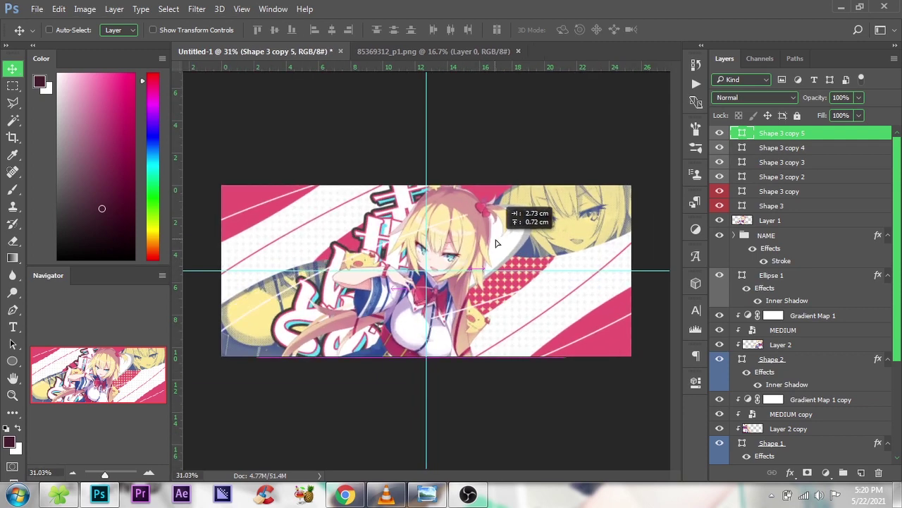
# Reposition the Shape 3 copy 4 line and open the reference banner for comparison.
pyautogui.click(775, 150)
pyautogui.moveTo(554, 261); pyautogui.dragTo(518, 282)
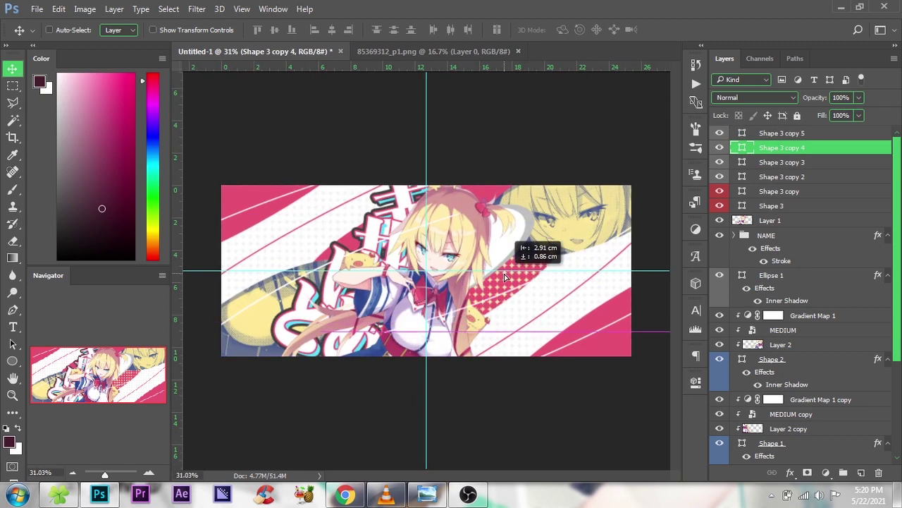
pyautogui.scroll(-1, 518, 282)
pyautogui.scroll(1, 518, 282)
pyautogui.scroll(2, 465, 308)
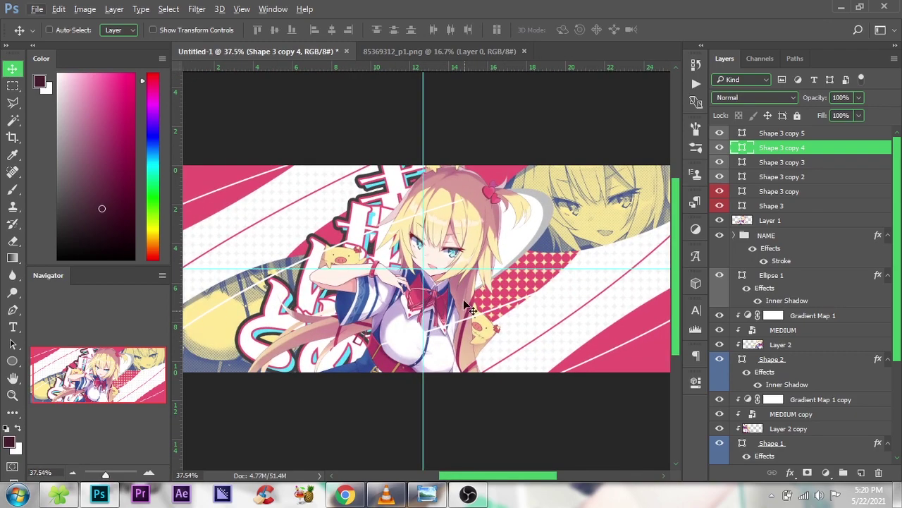
pyautogui.click(427, 494)
# Duplicate Shape 3 copy 5 as Shape 3 copy 6 and move it below Ellipse 1.
pyautogui.scroll(2, 523, 235)
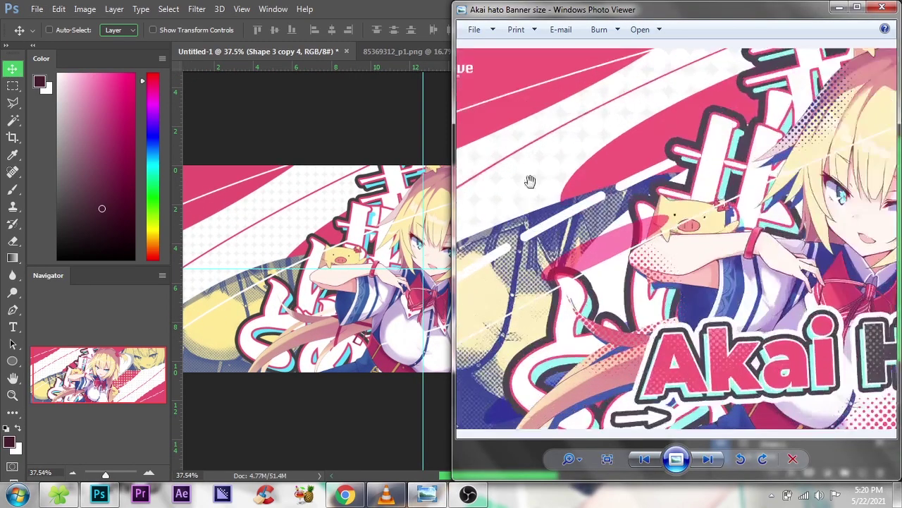
pyautogui.scroll(-2, 508, 222)
pyautogui.click(361, 6)
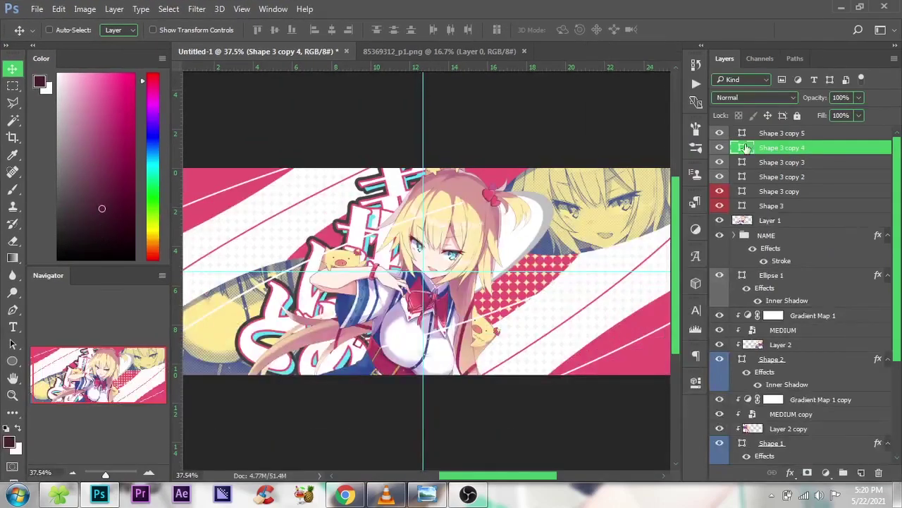
pyautogui.click(781, 133)
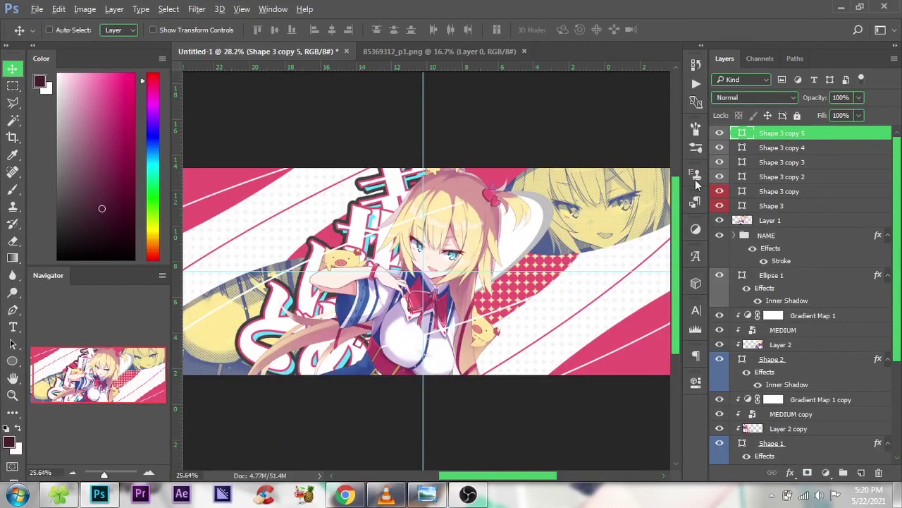
pyautogui.scroll(-2, 451, 275)
pyautogui.moveTo(448, 292)
pyautogui.mouseDown()
pyautogui.moveTo(476, 296)
pyautogui.moveTo(451, 299)
pyautogui.mouseUp()
pyautogui.moveTo(822, 137)
pyautogui.mouseDown()
pyautogui.moveTo(814, 388)
pyautogui.moveTo(819, 205)
pyautogui.mouseUp()
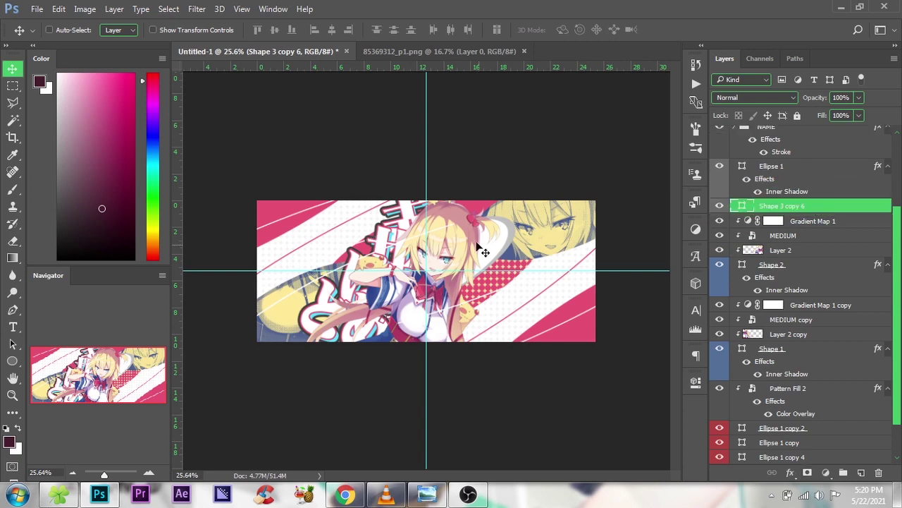
pyautogui.moveTo(483, 253); pyautogui.dragTo(486, 255)
# Give the new line a dashed, roughly 20 px stroke in a blue sampled from the banner.
pyautogui.press('p')
pyautogui.click(175, 31)
pyautogui.click(231, 56)
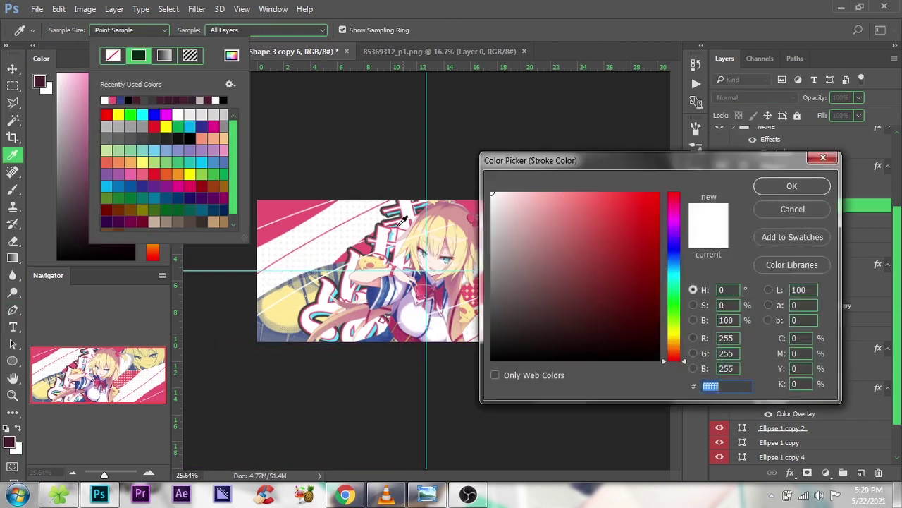
pyautogui.click(372, 292)
pyautogui.click(792, 186)
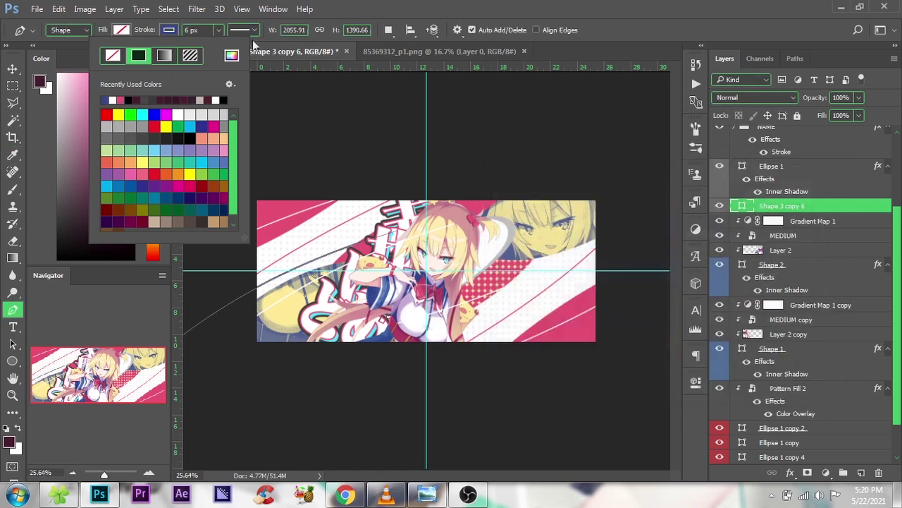
pyautogui.click(246, 30)
pyautogui.click(229, 133)
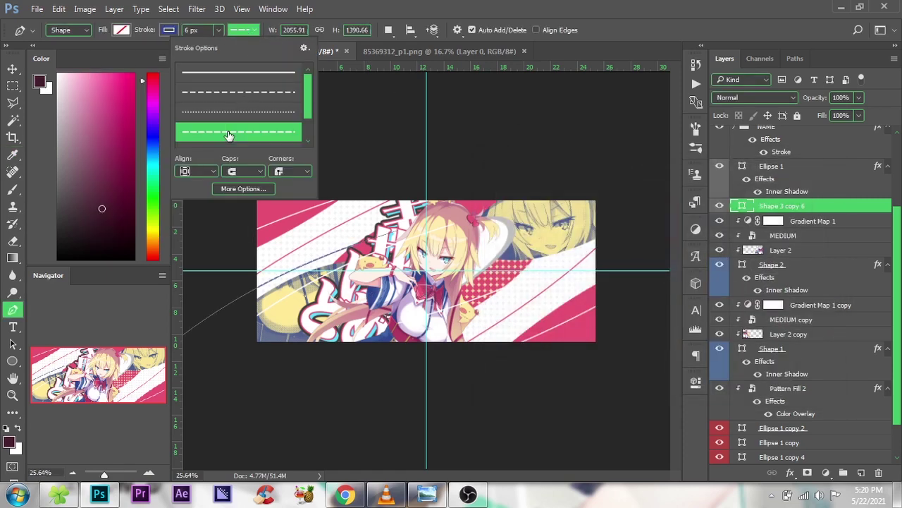
pyautogui.click(219, 30)
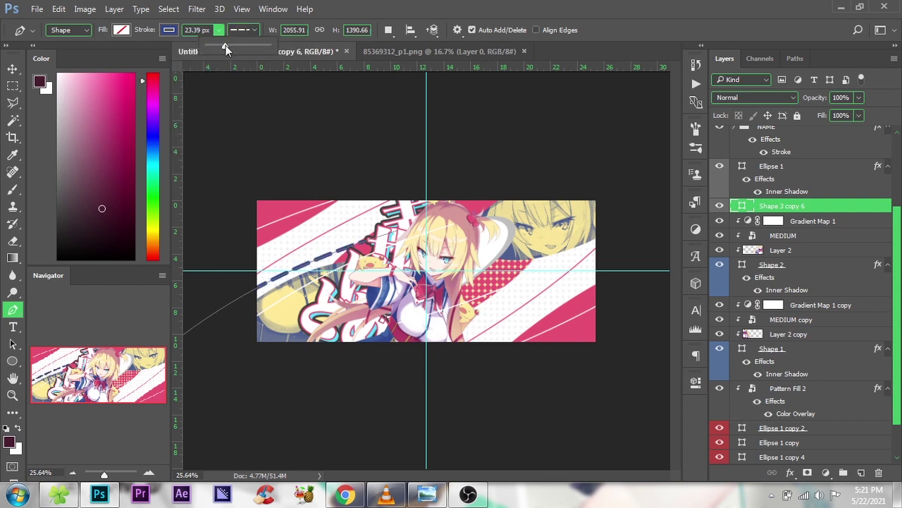
pyautogui.moveTo(226, 45); pyautogui.dragTo(221, 45)
pyautogui.click(194, 31)
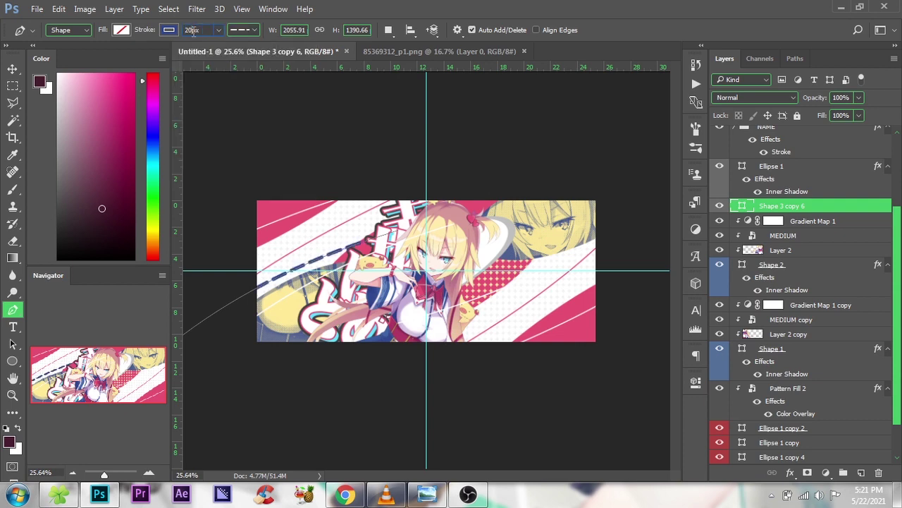
# Move the dashed line toward the banner's left side and compare with the reference.
pyautogui.press('v')
pyautogui.scroll(1, 396, 258)
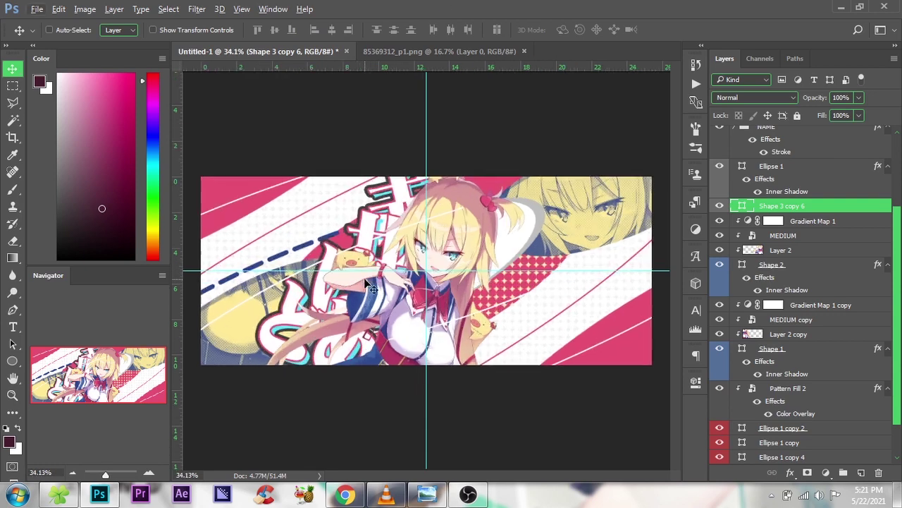
pyautogui.moveTo(386, 267); pyautogui.dragTo(390, 280)
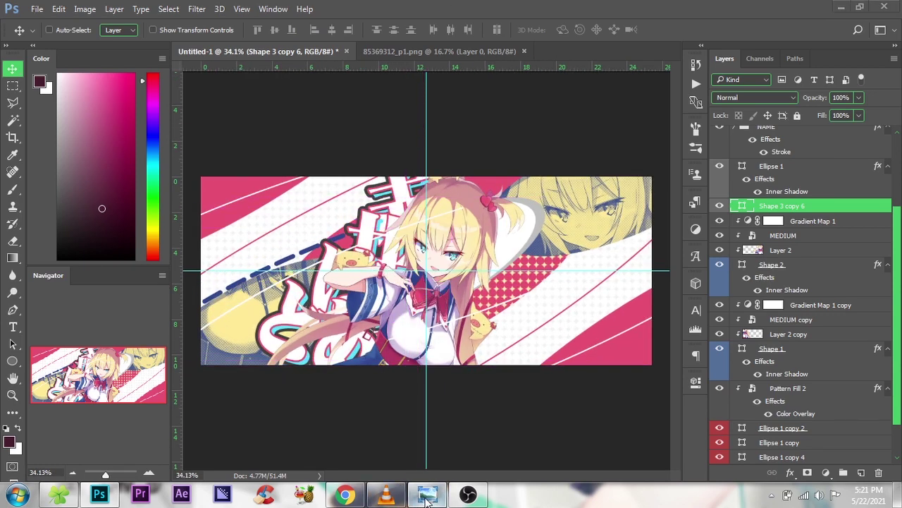
pyautogui.click(426, 493)
pyautogui.click(445, 5)
# Change the dashed stroke to white, nudge it down, and reopen the reference banner.
pyautogui.press('p')
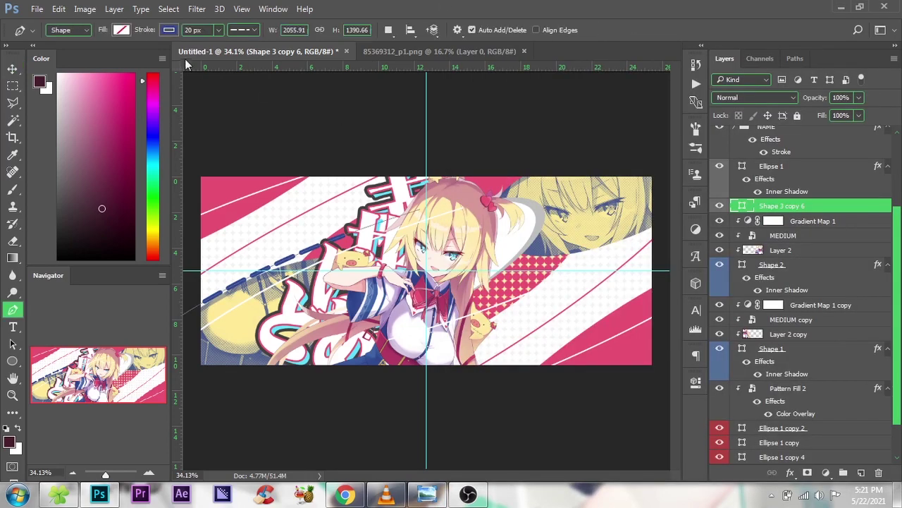
pyautogui.click(171, 31)
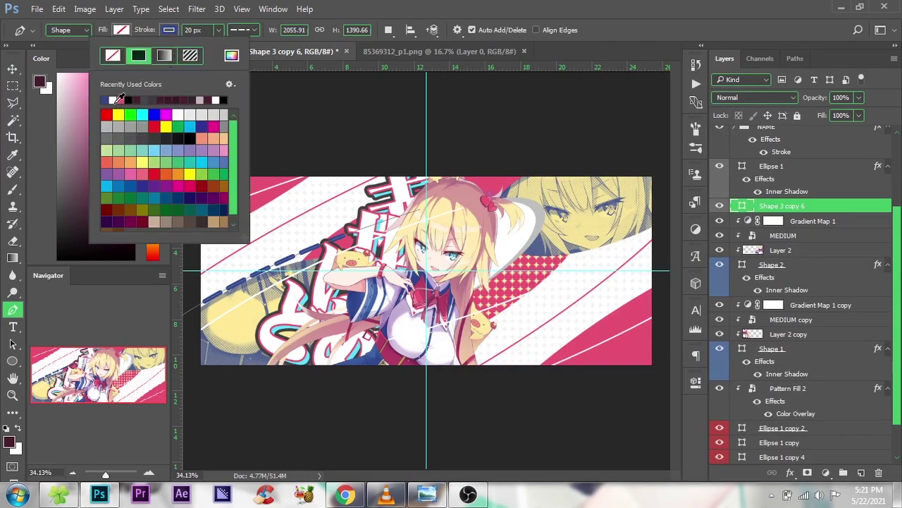
pyautogui.click(116, 102)
pyautogui.press('Return')
pyautogui.press('v')
pyautogui.moveTo(353, 279)
pyautogui.mouseDown()
pyautogui.moveTo(356, 308)
pyautogui.moveTo(381, 315)
pyautogui.moveTo(379, 291)
pyautogui.mouseUp()
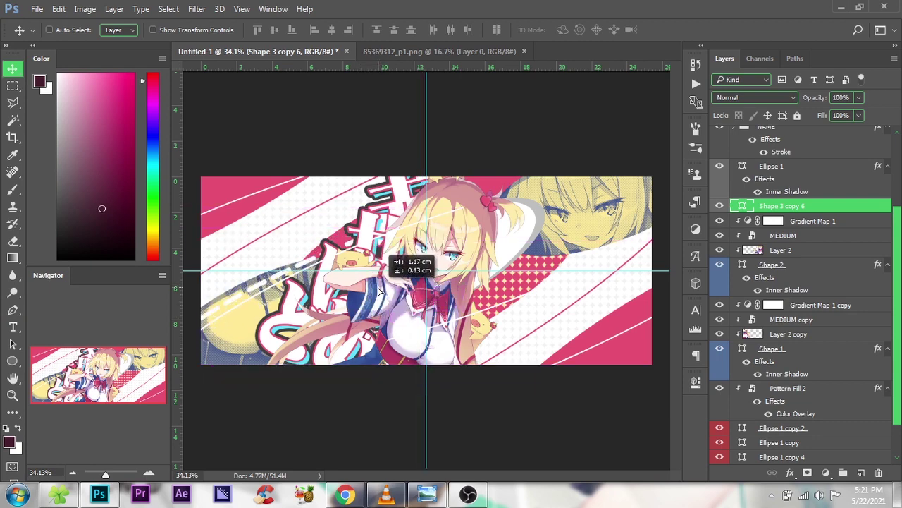
pyautogui.scroll(-2, 379, 291)
pyautogui.click(427, 493)
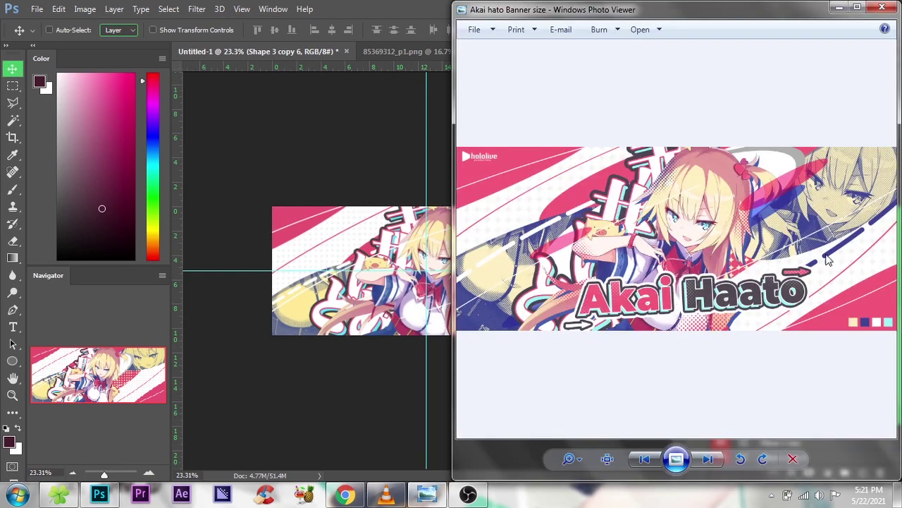
# Duplicate the dashed line as Shape 3 copy 7 and rotate it about 176°.
pyautogui.click(432, 84)
pyautogui.keyDown('alt'); pyautogui.moveTo(422, 293); pyautogui.dragTo(553, 318); pyautogui.keyUp('alt')
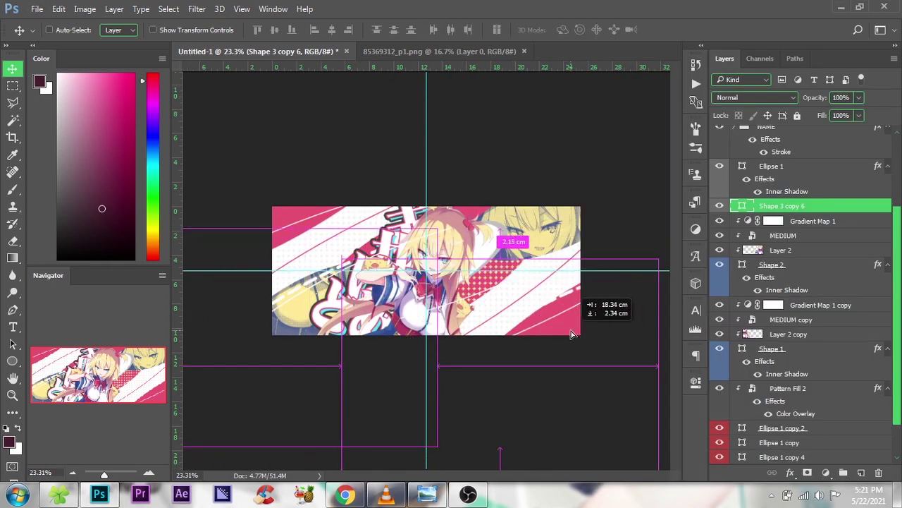
pyautogui.hotkey('ctrl', 't')
pyautogui.moveTo(652, 320)
pyautogui.mouseDown()
pyautogui.moveTo(534, 415)
pyautogui.moveTo(478, 423)
pyautogui.mouseUp()
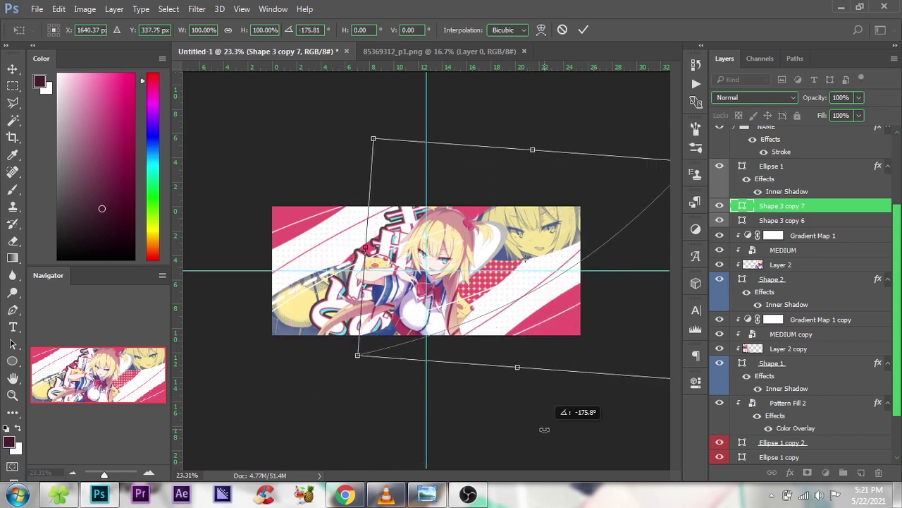
pyautogui.moveTo(547, 317); pyautogui.dragTo(542, 326)
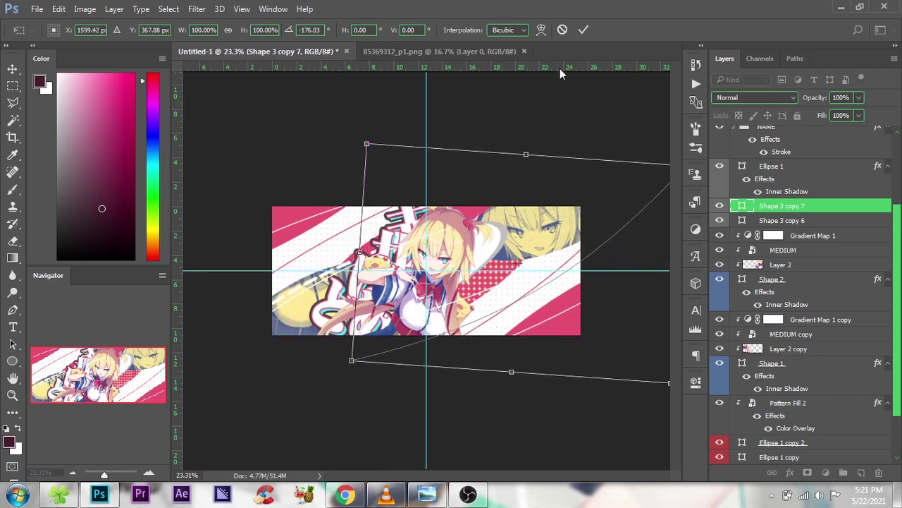
pyautogui.click(582, 30)
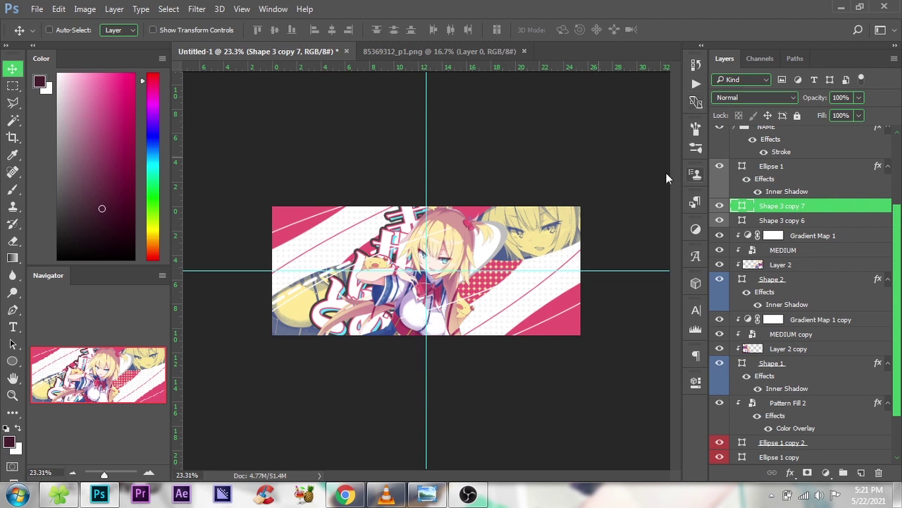
# Position the flipped dashed line copy along the banner's lower right.
pyautogui.press('p')
pyautogui.click(121, 30)
pyautogui.click(120, 99)
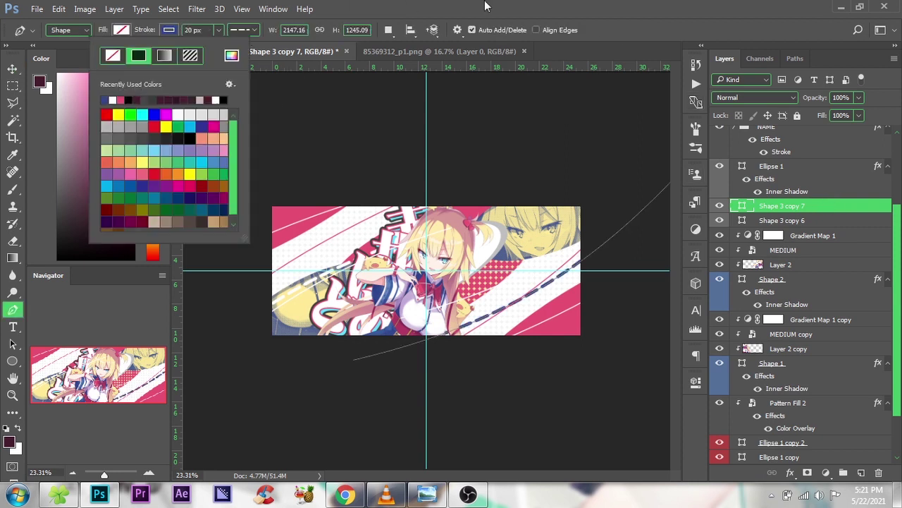
pyautogui.press('v')
pyautogui.moveTo(588, 318)
pyautogui.mouseDown()
pyautogui.moveTo(541, 324)
pyautogui.moveTo(505, 314)
pyautogui.mouseUp()
pyautogui.scroll(2, 506, 314)
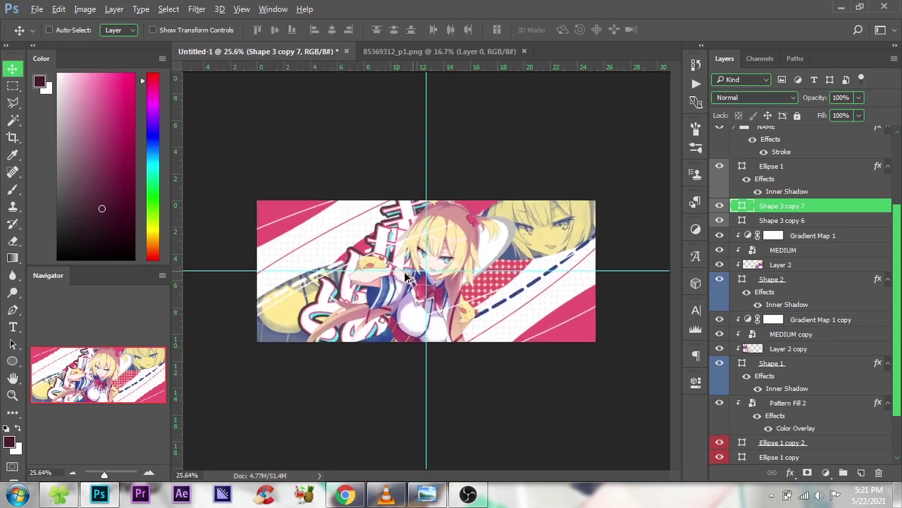
pyautogui.scroll(2, 536, 310)
pyautogui.moveTo(574, 307); pyautogui.dragTo(595, 312)
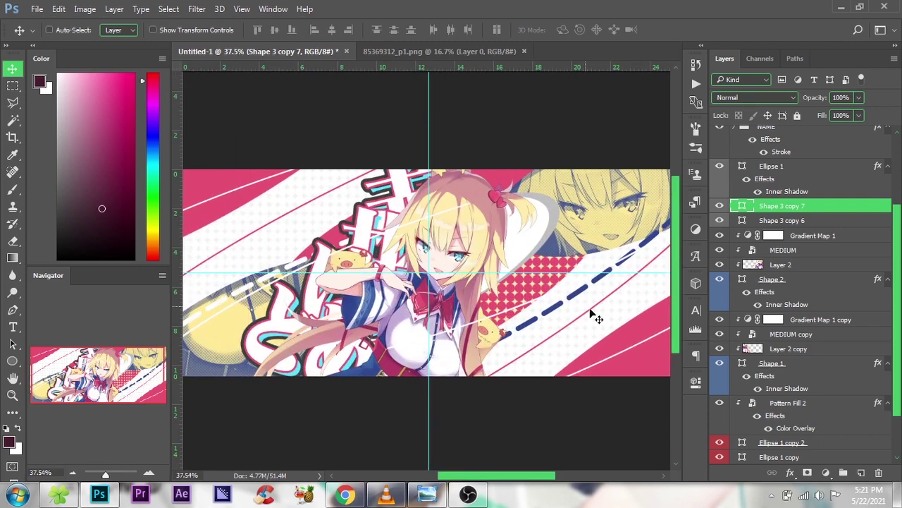
pyautogui.scroll(-2, 594, 312)
pyautogui.scroll(2, 594, 312)
# Check the reference banner's title, then select and copy 'Akai Haato' from the wiki page.
pyautogui.hotkey('alt', 'Tab')
pyautogui.scroll(3, 625, 258)
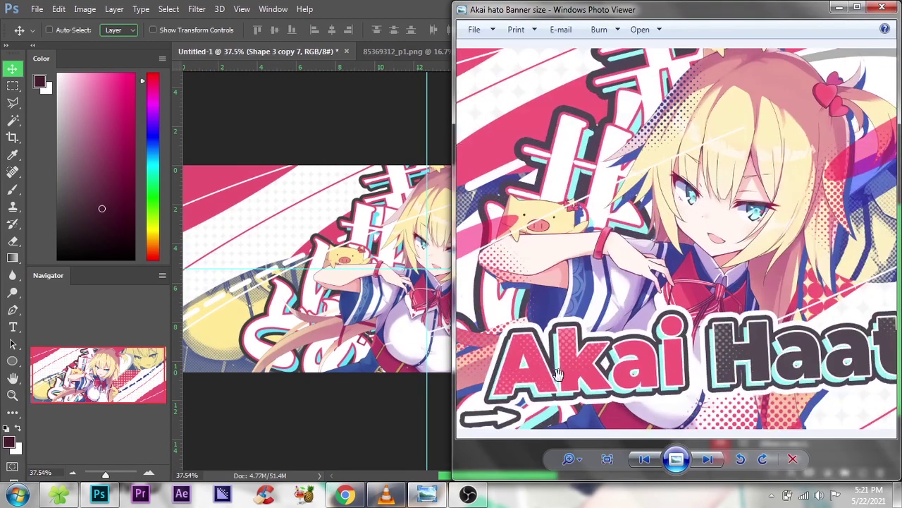
pyautogui.moveTo(768, 353); pyautogui.dragTo(624, 345)
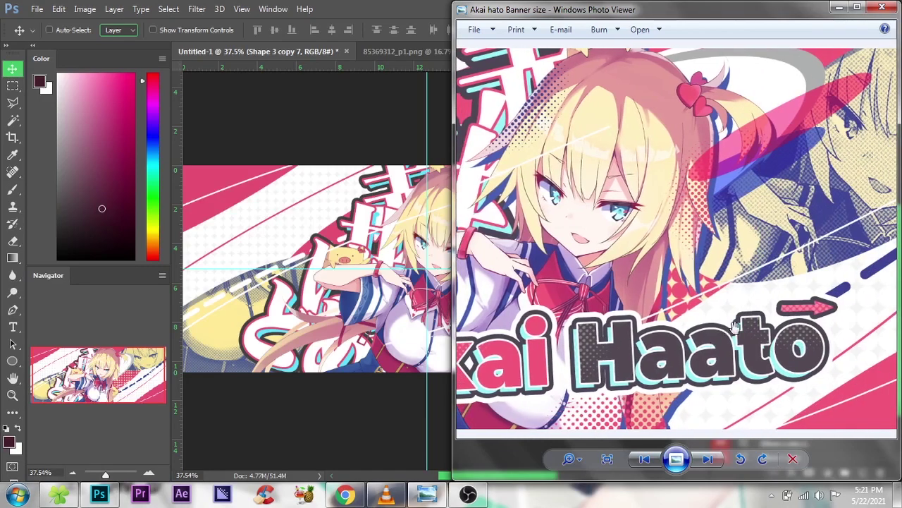
pyautogui.hotkey('alt', 'Tab')
pyautogui.hotkey('alt', 'Tab')
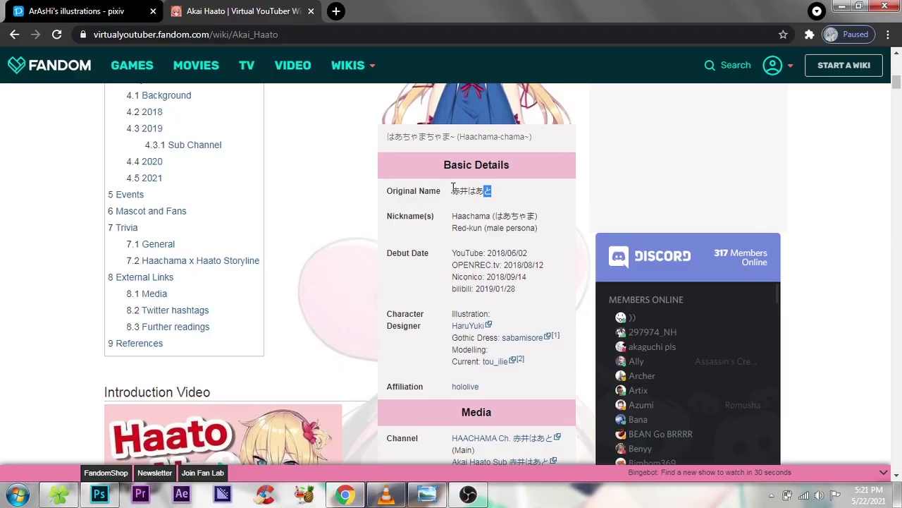
pyautogui.scroll(5, 477, 191)
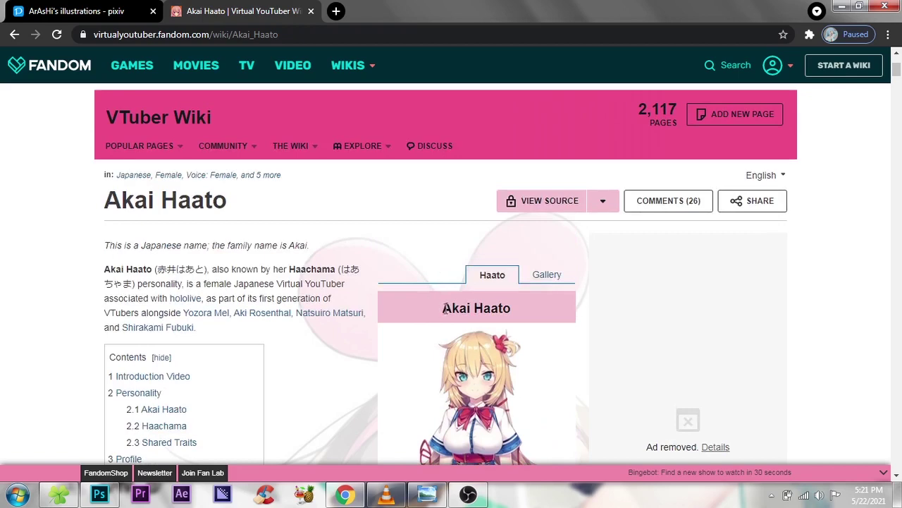
pyautogui.moveTo(445, 308); pyautogui.dragTo(540, 301)
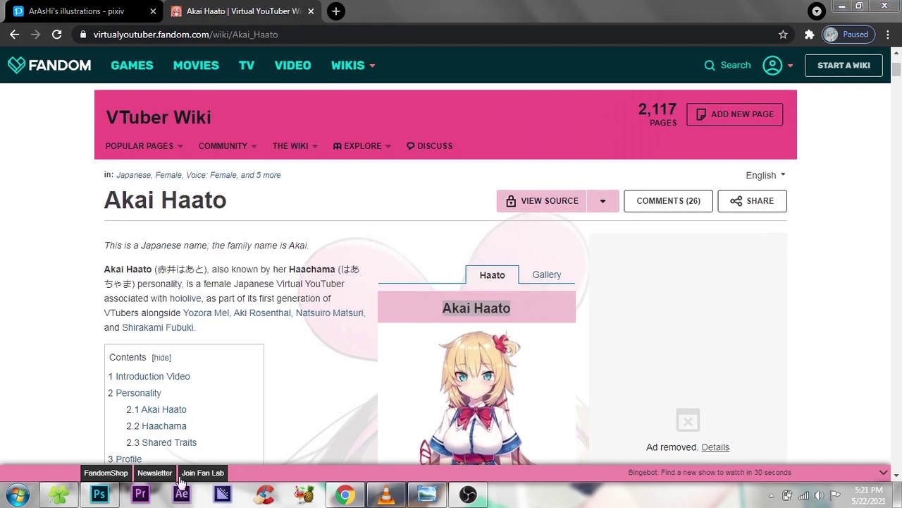
pyautogui.click(99, 494)
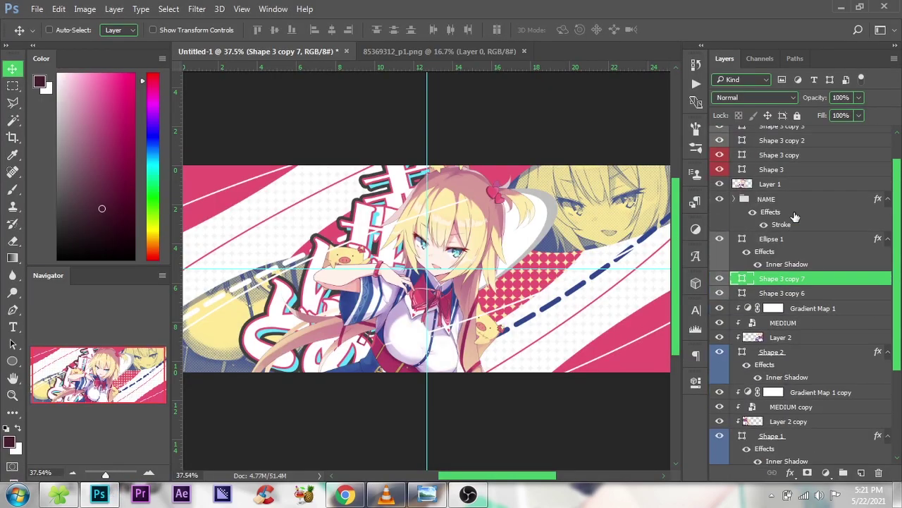
# Select Layer 1 and cancel the unfinished edit of the existing name text.
pyautogui.click(796, 201)
pyautogui.scroll(2, 797, 212)
pyautogui.scroll(1, 797, 212)
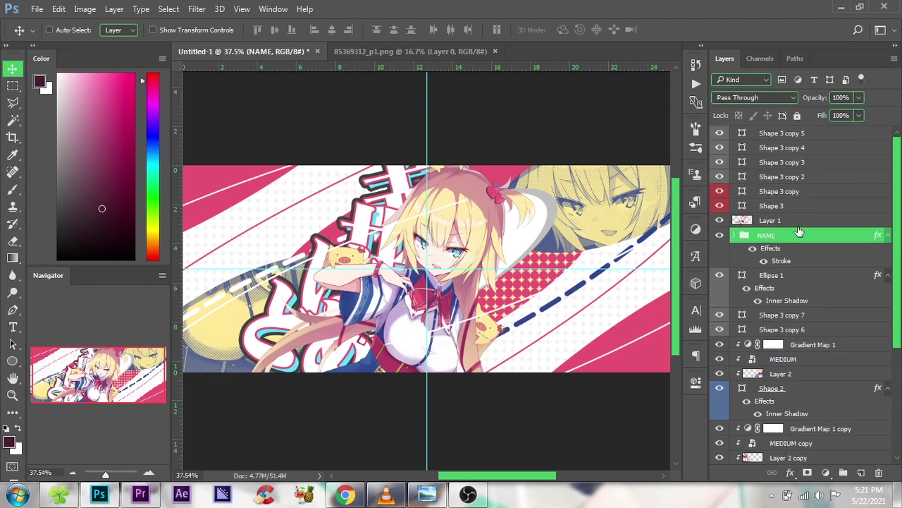
pyautogui.click(796, 220)
pyautogui.press('t')
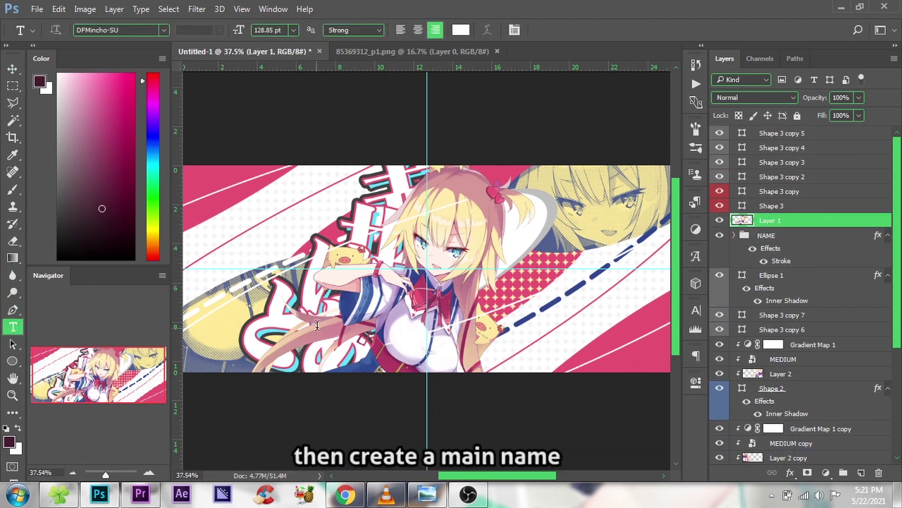
pyautogui.click(317, 325)
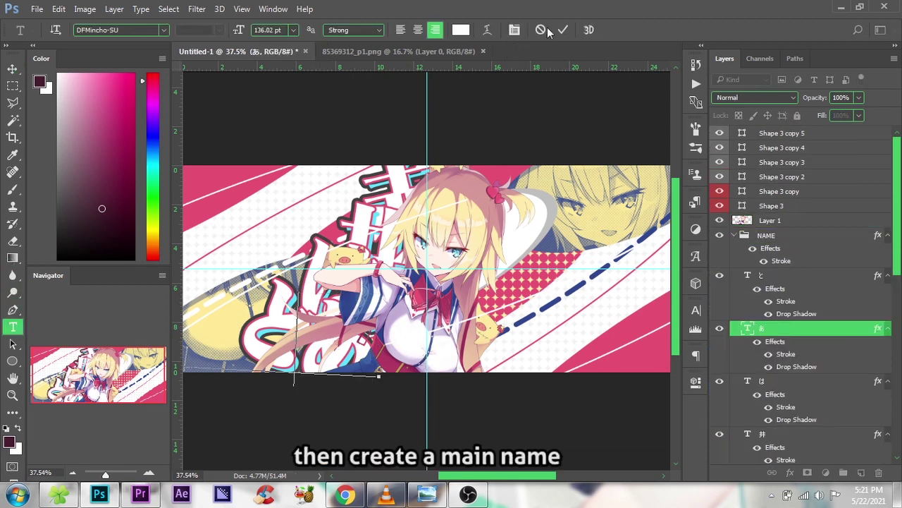
pyautogui.click(541, 30)
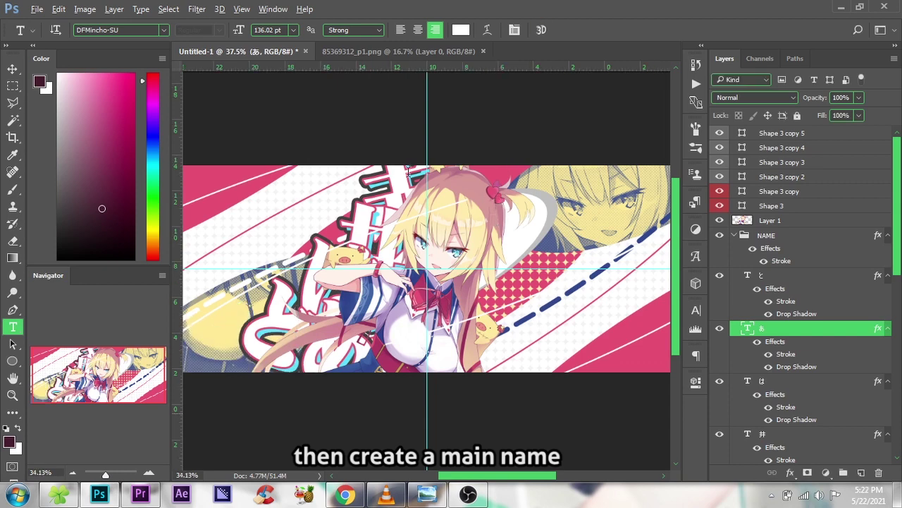
# Create an 'Akai Haato' text layer and move it down onto the banner.
pyautogui.scroll(-2, 387, 135)
pyautogui.click(375, 123)
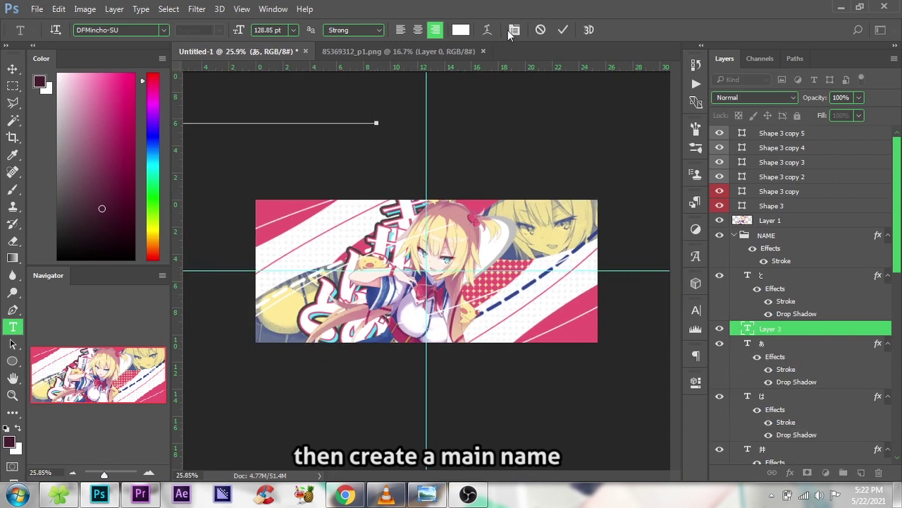
pyautogui.click(563, 29)
pyautogui.press('v')
pyautogui.moveTo(303, 111); pyautogui.dragTo(521, 303)
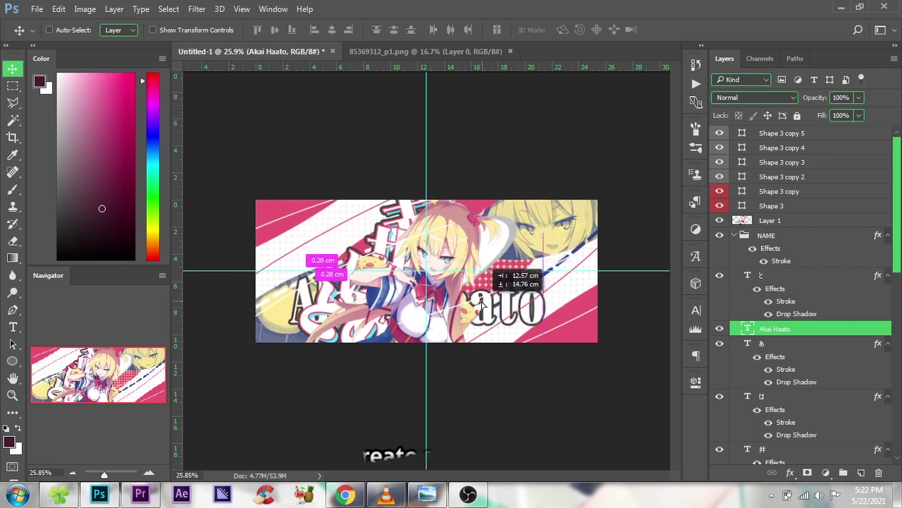
# Place the Akai Haato layer above Layer 1, nudge it, and select all its letters.
pyautogui.moveTo(786, 331); pyautogui.dragTo(800, 215)
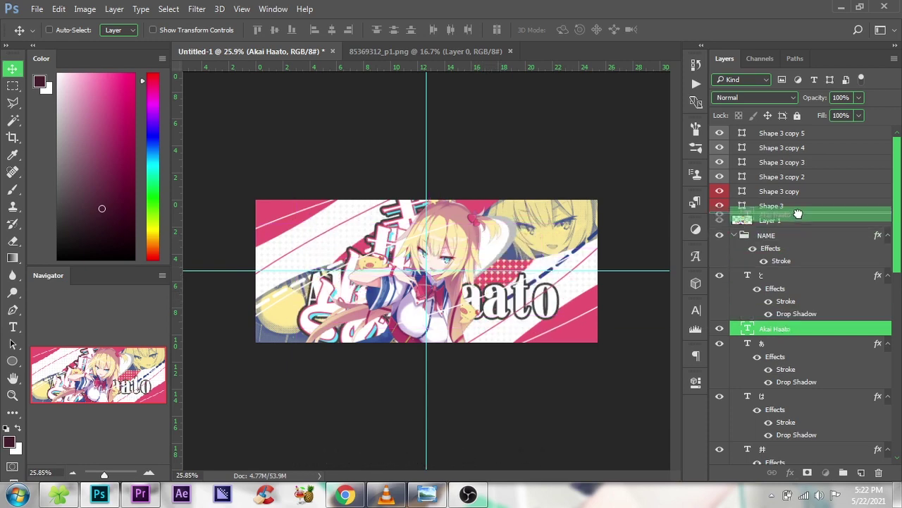
pyautogui.click(736, 251)
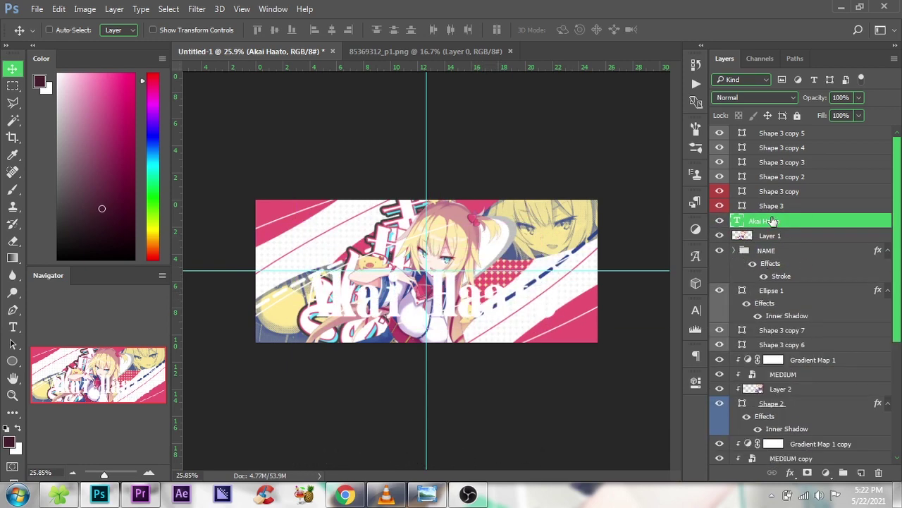
pyautogui.moveTo(513, 265); pyautogui.dragTo(506, 280)
pyautogui.press('t')
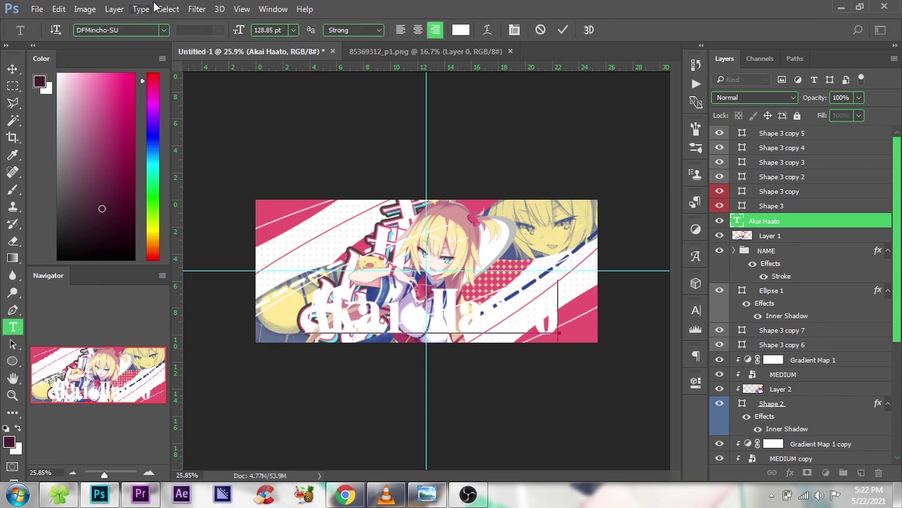
pyautogui.hotkey('ctrl', 'a')
# Set the name's font to Gotham Black at about 103 pt.
pyautogui.write('go')
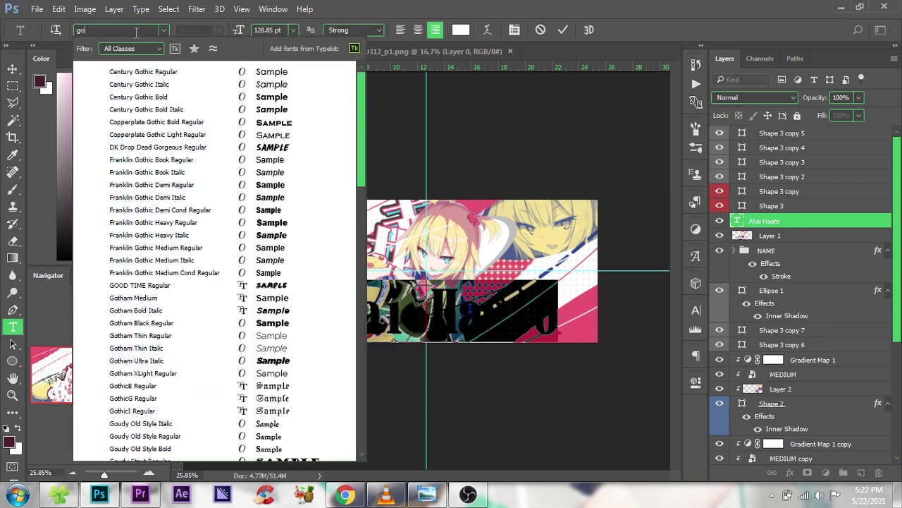
pyautogui.write('th')
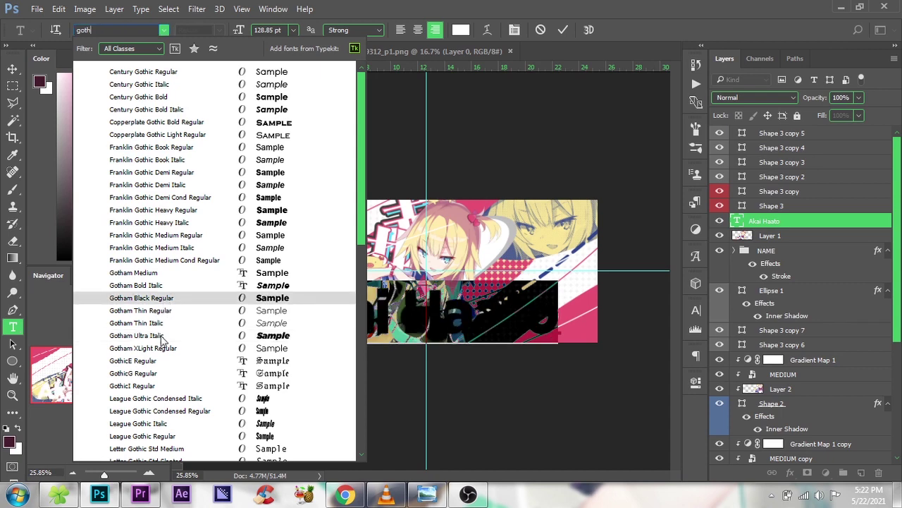
pyautogui.click(164, 287)
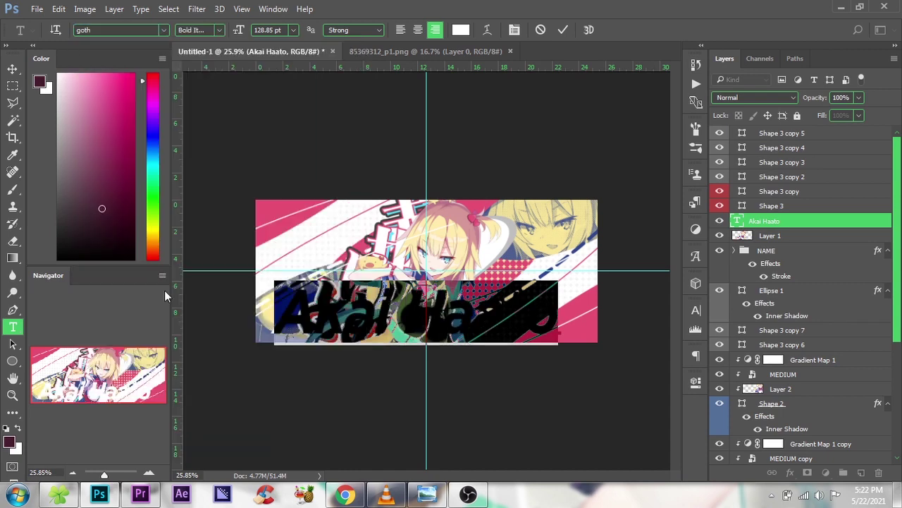
pyautogui.click(164, 30)
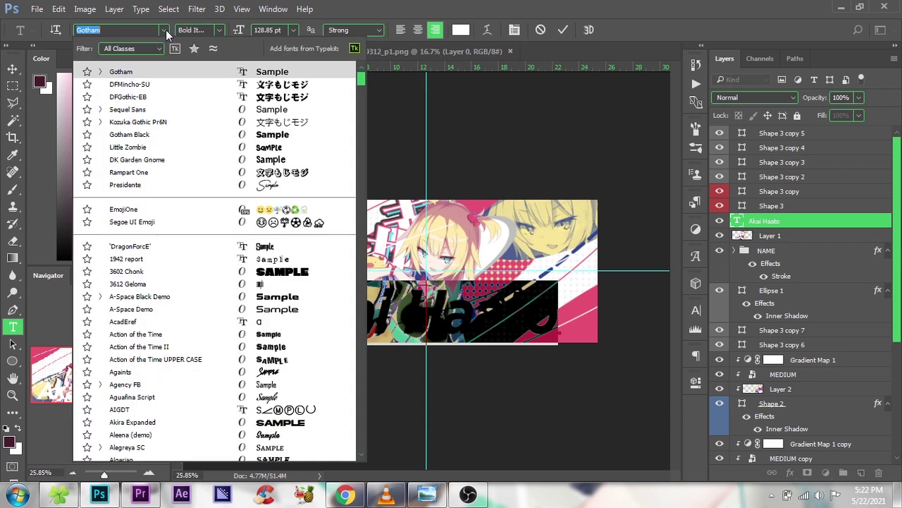
pyautogui.click(161, 136)
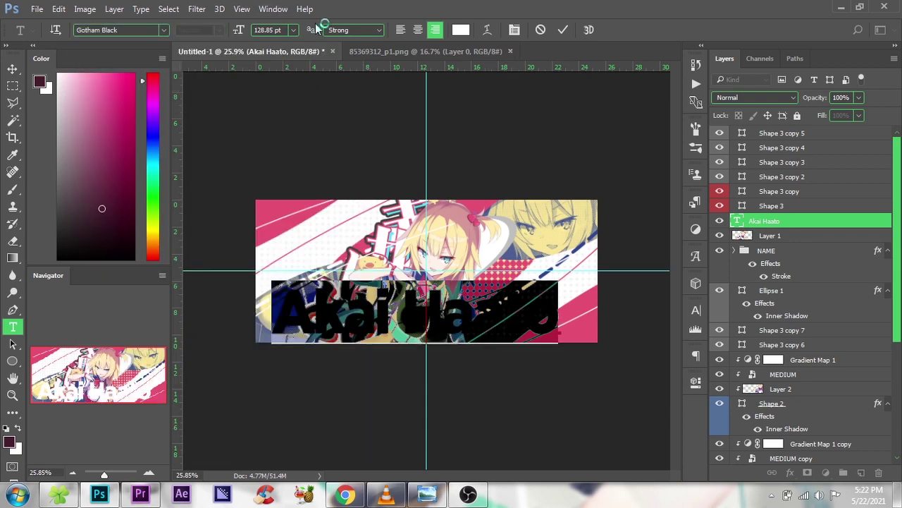
pyautogui.moveTo(240, 33); pyautogui.dragTo(222, 31)
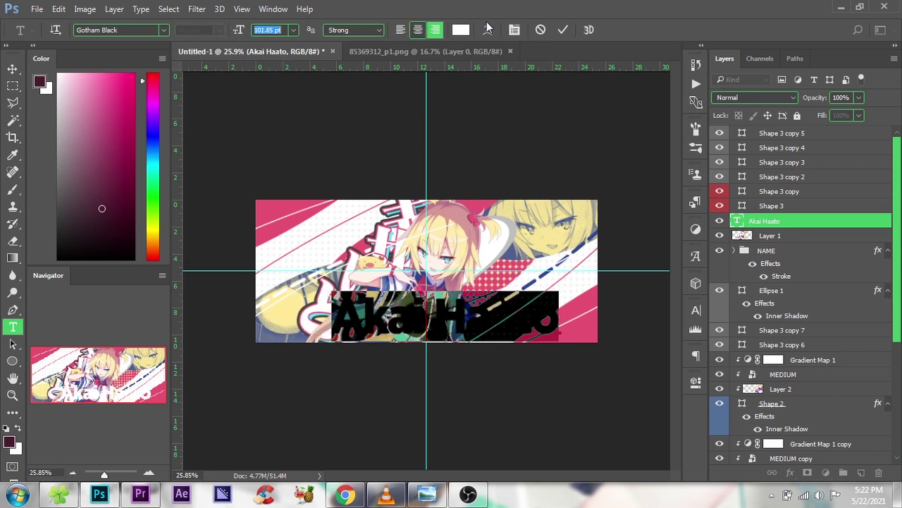
pyautogui.click(562, 30)
# Scale down and slightly tilt the name across the lower middle of the banner.
pyautogui.press('v')
pyautogui.scroll(2, 564, 331)
pyautogui.moveTo(572, 338)
pyautogui.mouseDown()
pyautogui.moveTo(584, 342)
pyautogui.moveTo(580, 323)
pyautogui.moveTo(547, 308)
pyautogui.moveTo(586, 287)
pyautogui.moveTo(582, 279)
pyautogui.mouseUp()
pyautogui.hotkey('ctrl', 't')
pyautogui.moveTo(508, 220); pyautogui.dragTo(504, 215)
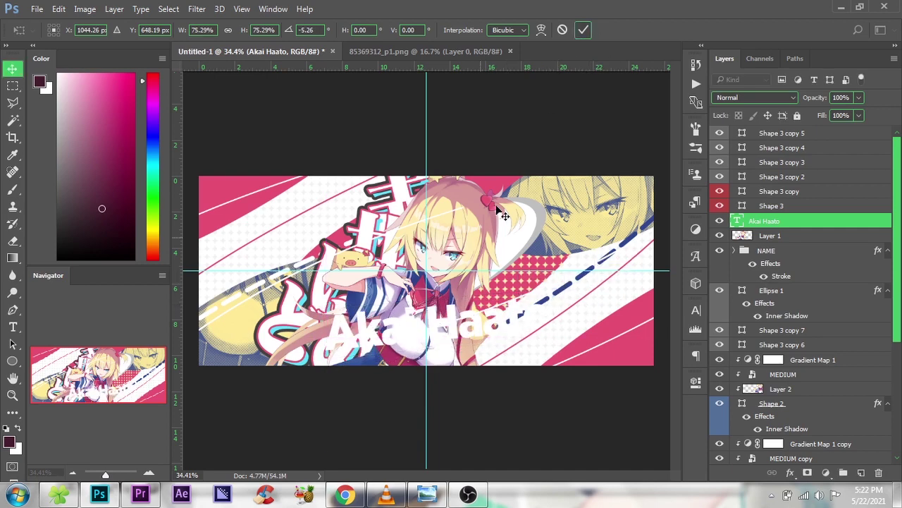
pyautogui.press('Return')
pyautogui.scroll(1, 444, 362)
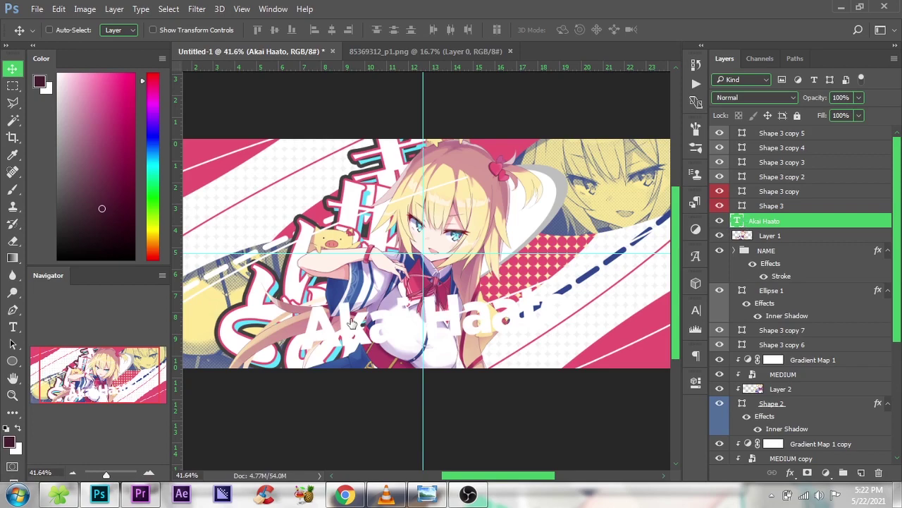
pyautogui.doubleClick(350, 322)
pyautogui.press('Escape')
# Colour 'Akai' pink and 'Haato' dark blue, sampling both shades from the banner.
pyautogui.doubleClick(383, 289)
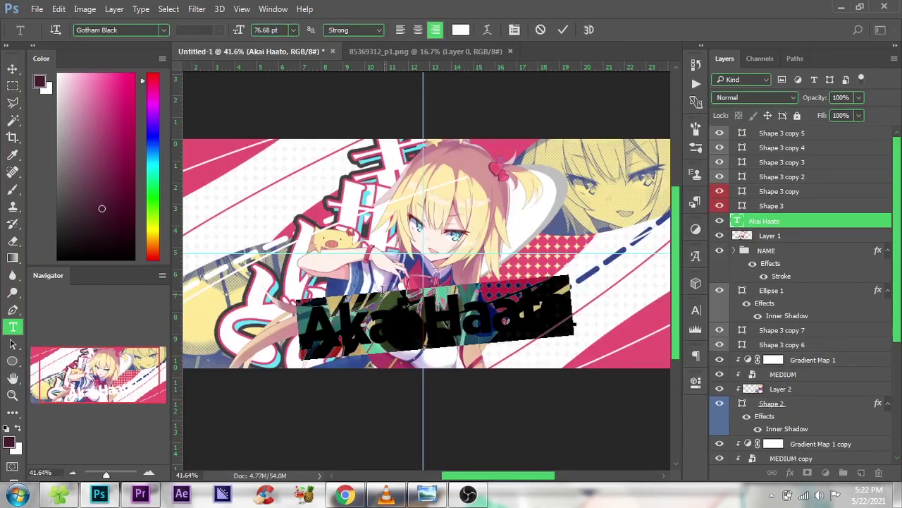
pyautogui.click(461, 30)
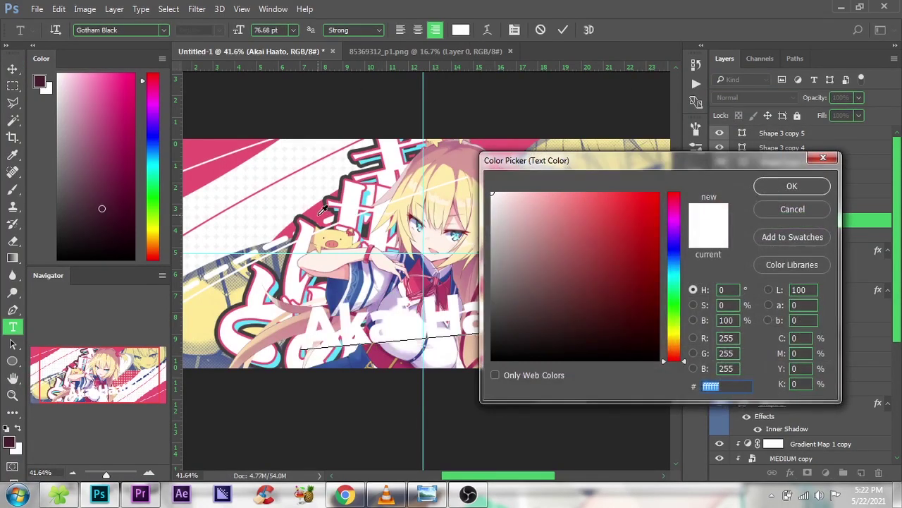
pyautogui.click(347, 234)
pyautogui.click(792, 186)
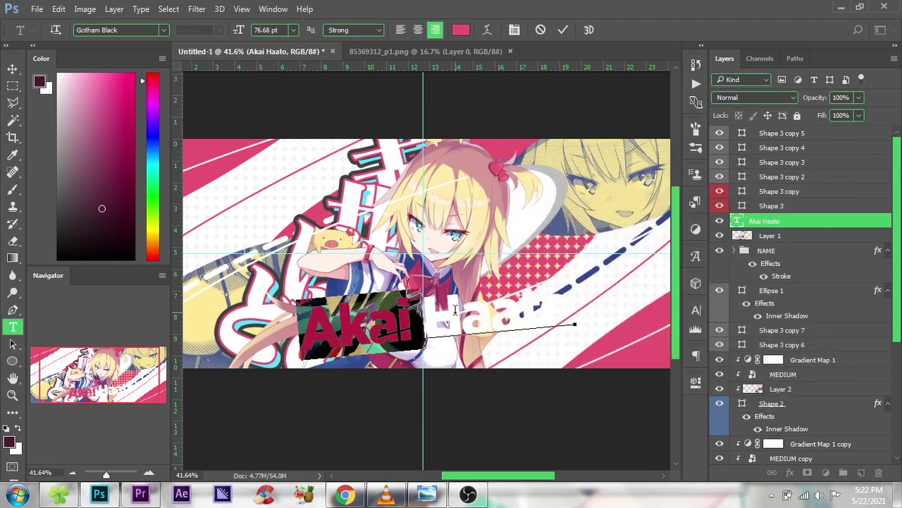
pyautogui.click(460, 30)
pyautogui.click(385, 282)
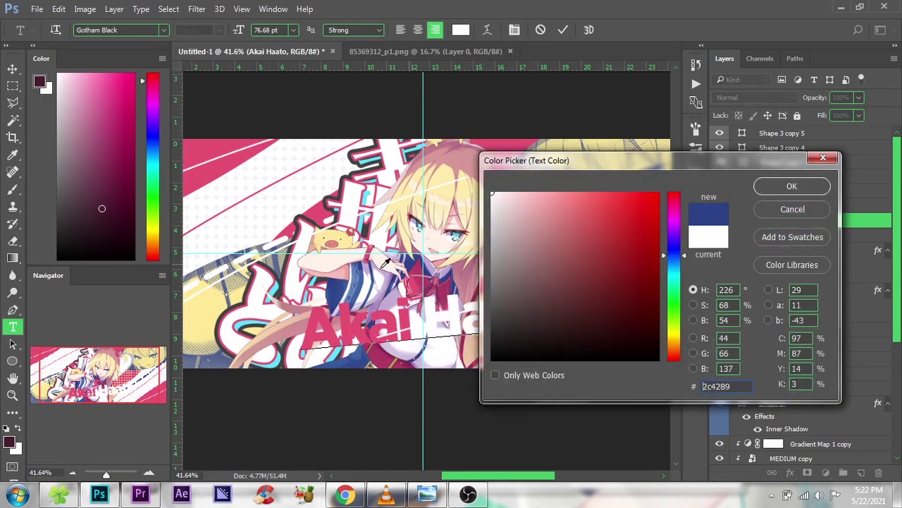
pyautogui.click(789, 184)
pyautogui.click(564, 32)
pyautogui.press('v')
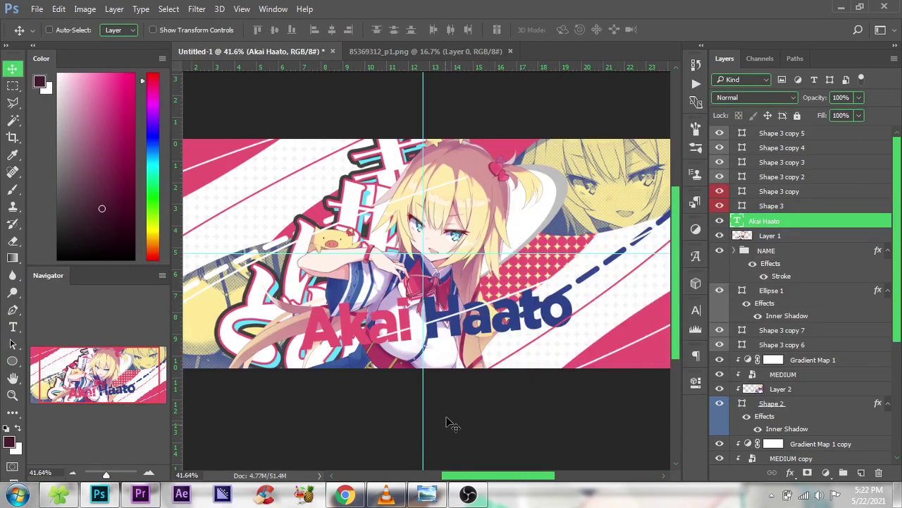
pyautogui.click(427, 493)
# Zoom into the reference banner's halftone pink Akai lettering, then return to Photoshop.
pyautogui.scroll(2, 576, 397)
pyautogui.scroll(2, 568, 310)
pyautogui.scroll(2, 568, 310)
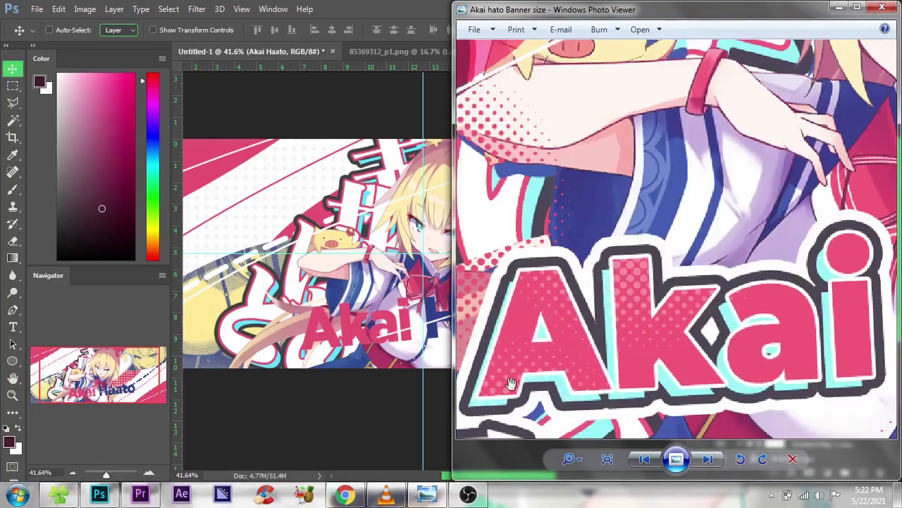
pyautogui.scroll(2, 571, 300)
pyautogui.scroll(2, 572, 287)
pyautogui.scroll(2, 572, 303)
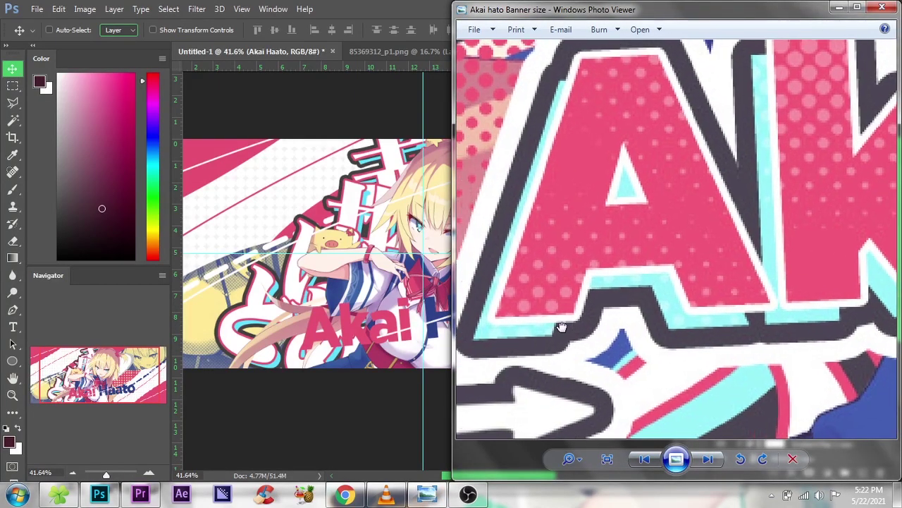
pyautogui.scroll(1, 571, 329)
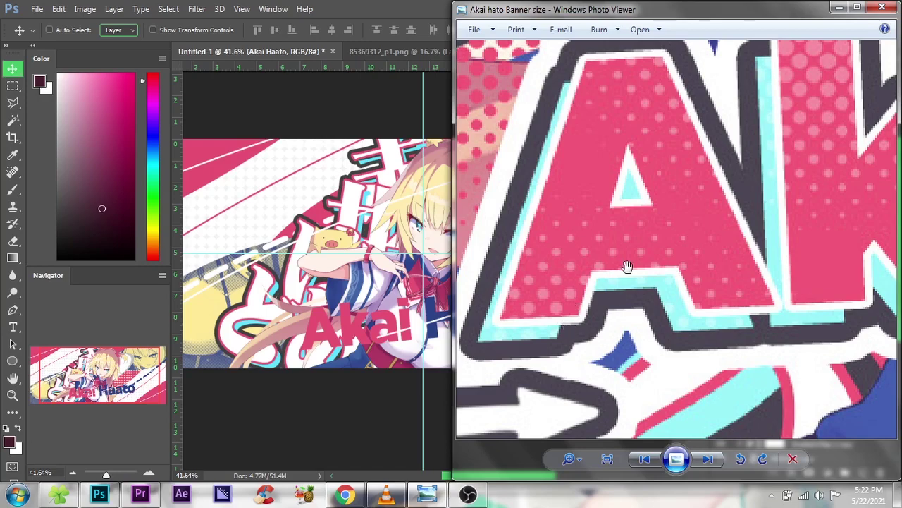
pyautogui.click(359, 7)
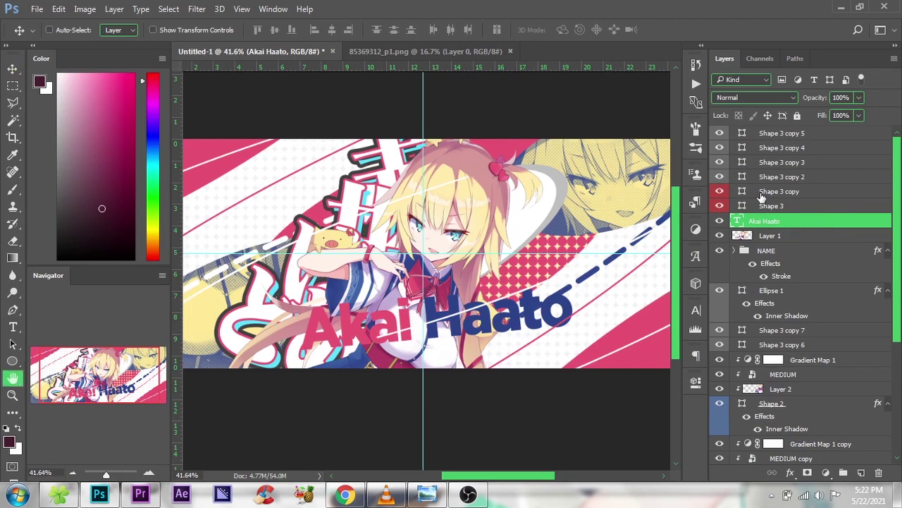
# Copy the と layer's stroke and shadow style and paste it onto Akai Haato.
pyautogui.doubleClick(814, 224)
pyautogui.press('Escape')
pyautogui.click(736, 252)
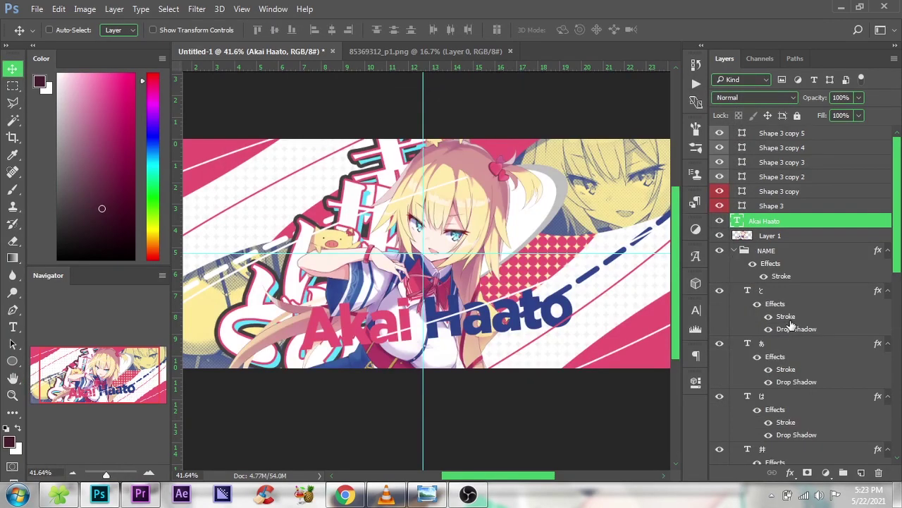
pyautogui.rightClick(791, 327)
pyautogui.click(804, 233)
pyautogui.click(775, 220)
pyautogui.rightClick(776, 220)
pyautogui.click(718, 125)
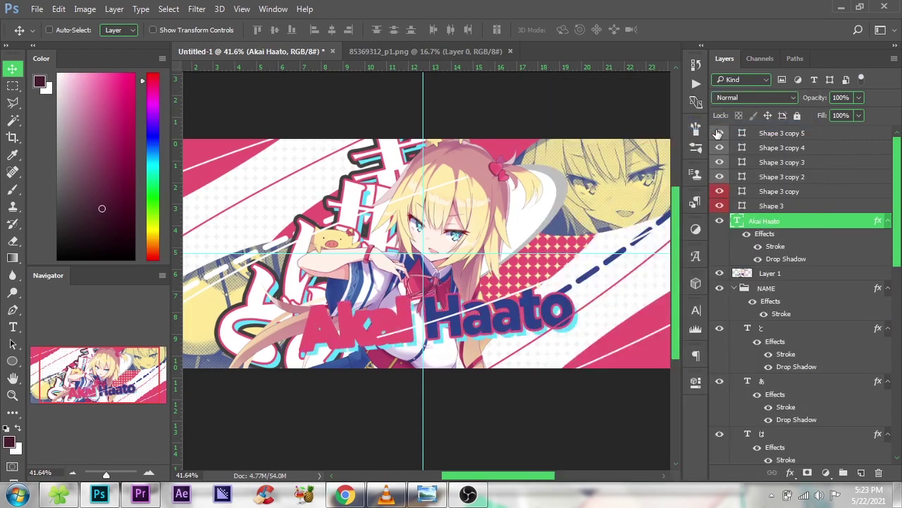
# Change the title's stroke to white (ffffff) at 6 px.
pyautogui.doubleClick(772, 250)
pyautogui.moveTo(526, 99); pyautogui.dragTo(809, 97)
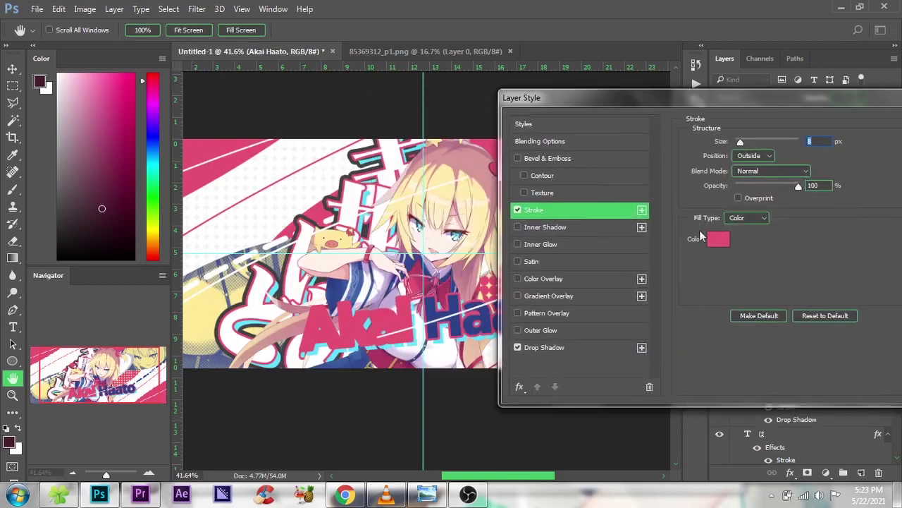
pyautogui.click(714, 239)
pyautogui.write('ffffff')
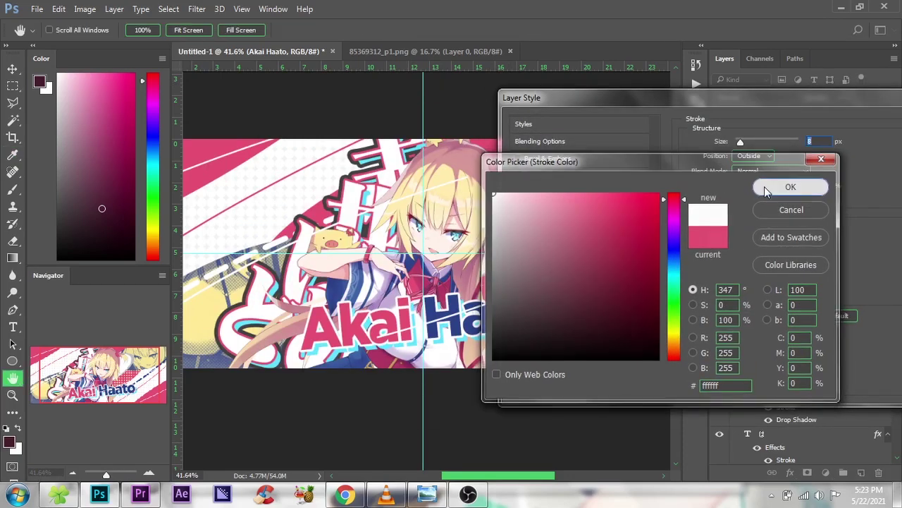
pyautogui.click(766, 186)
pyautogui.moveTo(722, 143); pyautogui.dragTo(720, 144)
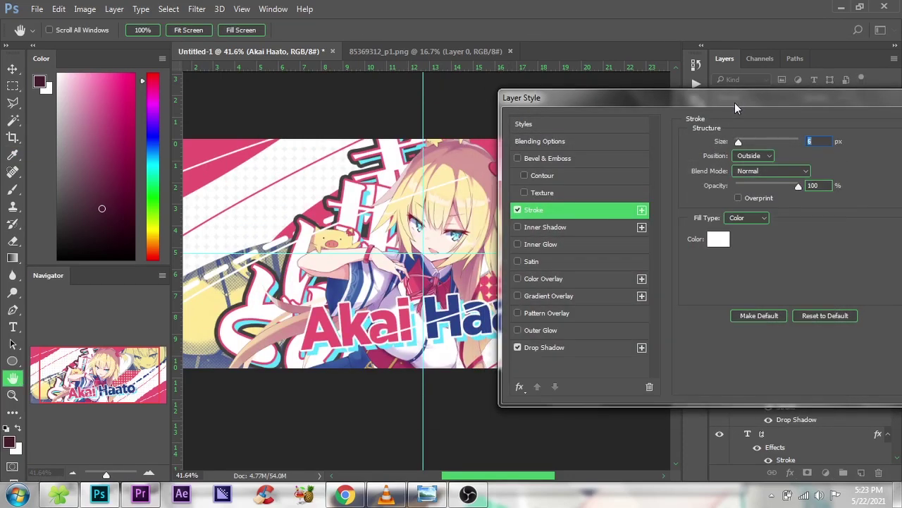
pyautogui.moveTo(735, 102); pyautogui.dragTo(549, 102)
pyautogui.click(783, 119)
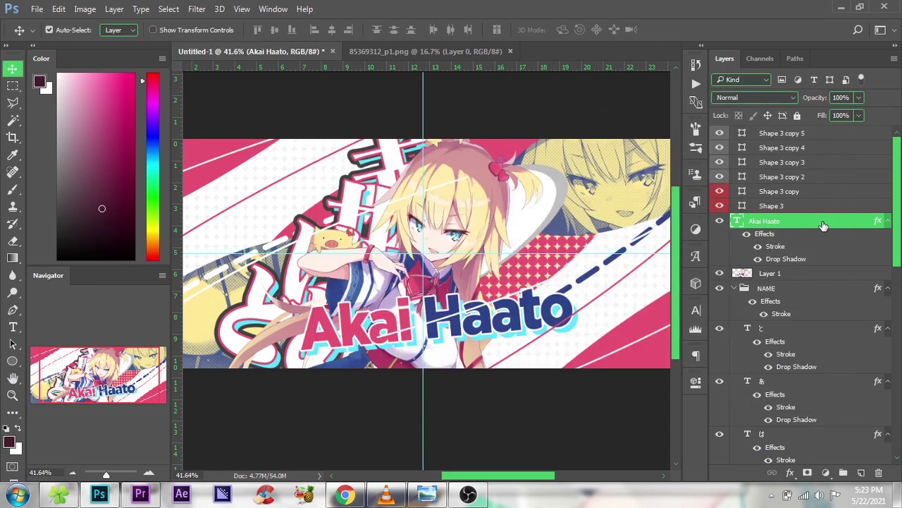
# Wrap the title in Group 1 and give the group a 13 px stroke in sampled dark grey.
pyautogui.hotkey('ctrl', 'g')
pyautogui.doubleClick(839, 220)
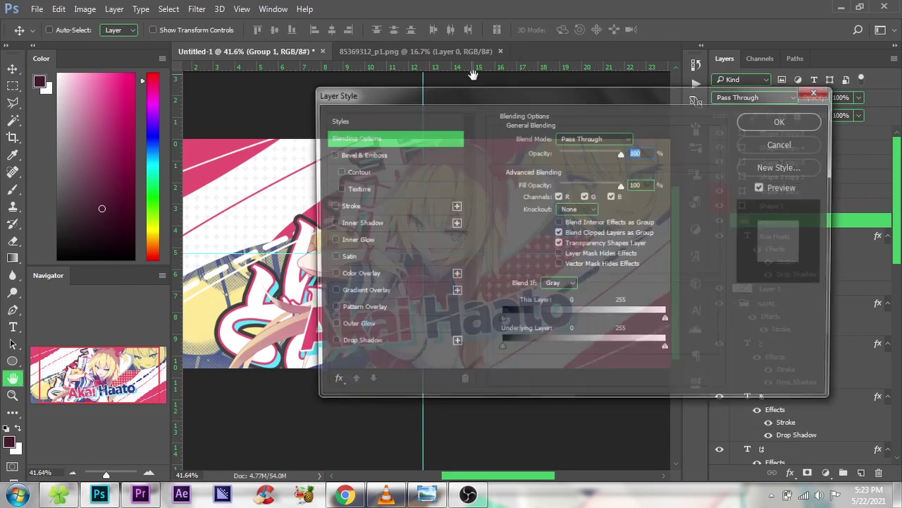
pyautogui.moveTo(465, 89); pyautogui.dragTo(662, 51)
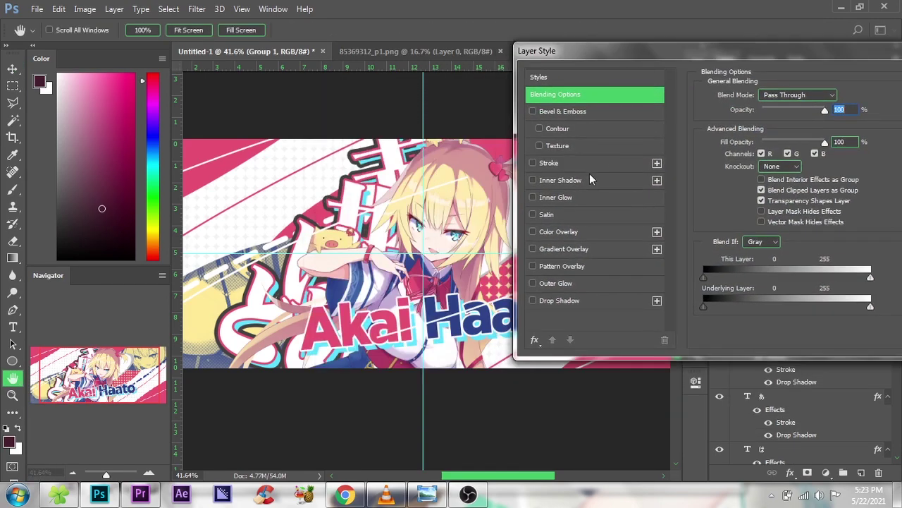
pyautogui.click(532, 162)
pyautogui.click(734, 182)
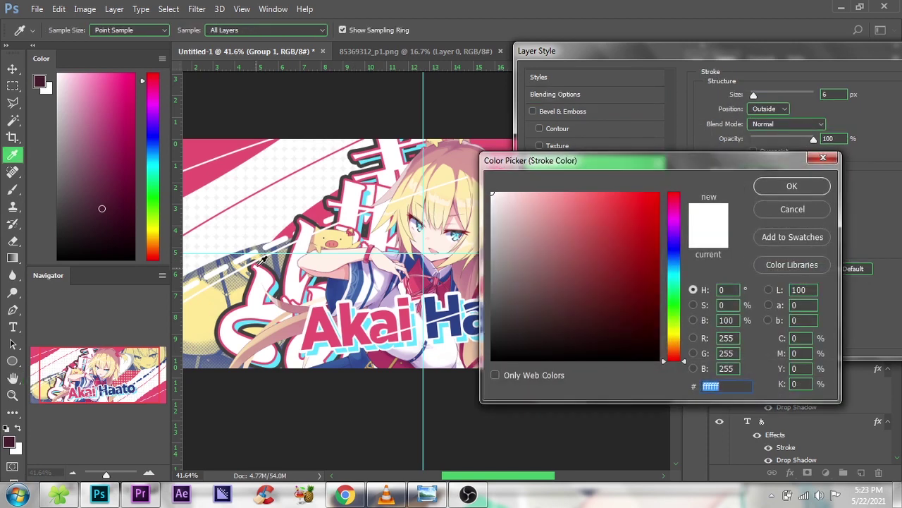
pyautogui.click(255, 272)
pyautogui.click(791, 191)
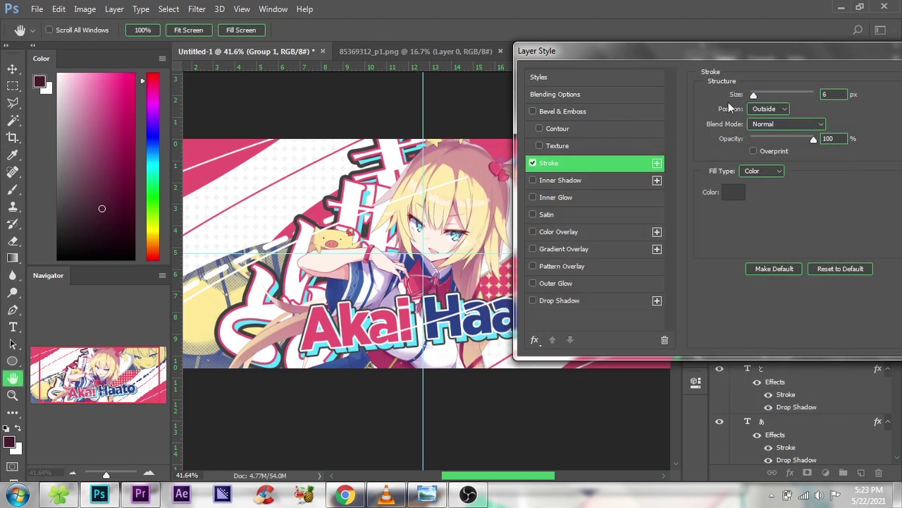
pyautogui.moveTo(732, 96); pyautogui.dragTo(737, 96)
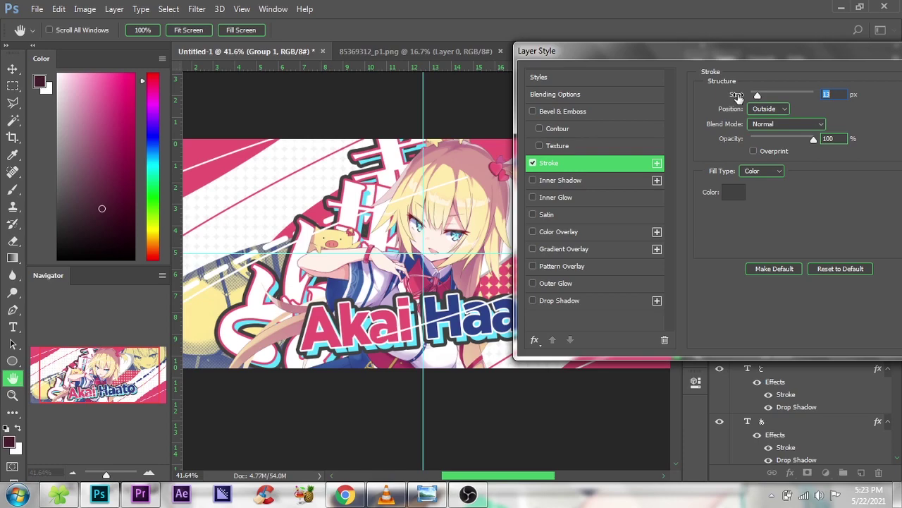
pyautogui.click(810, 136)
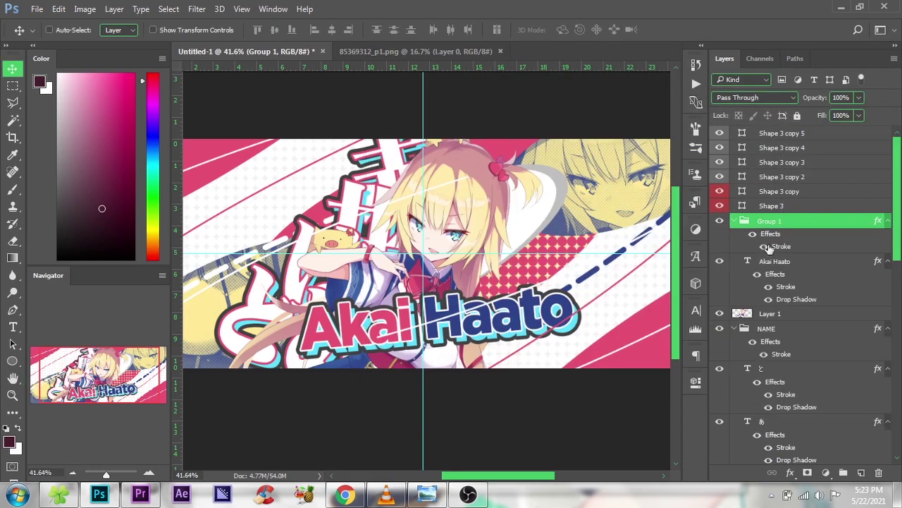
pyautogui.doubleClick(748, 262)
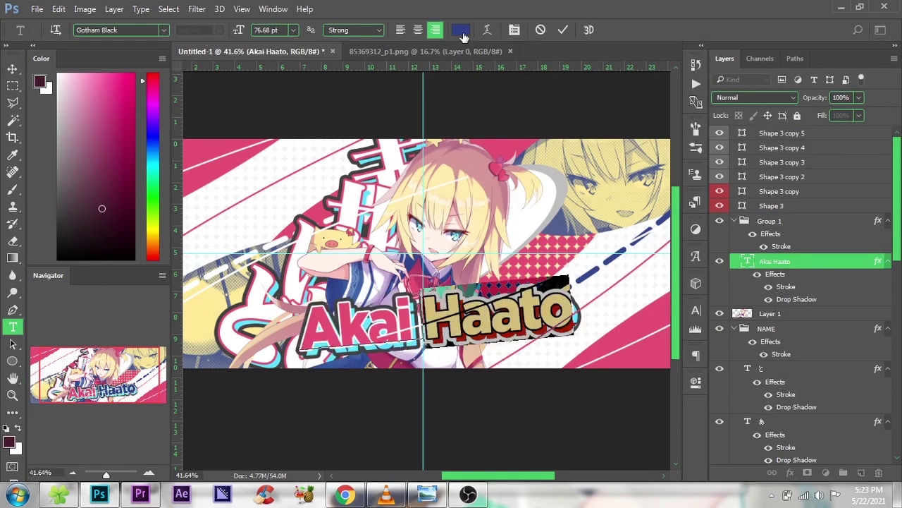
# Recolour the selected Haato text a lighter blue sampled from the artwork.
pyautogui.click(461, 31)
pyautogui.click(358, 273)
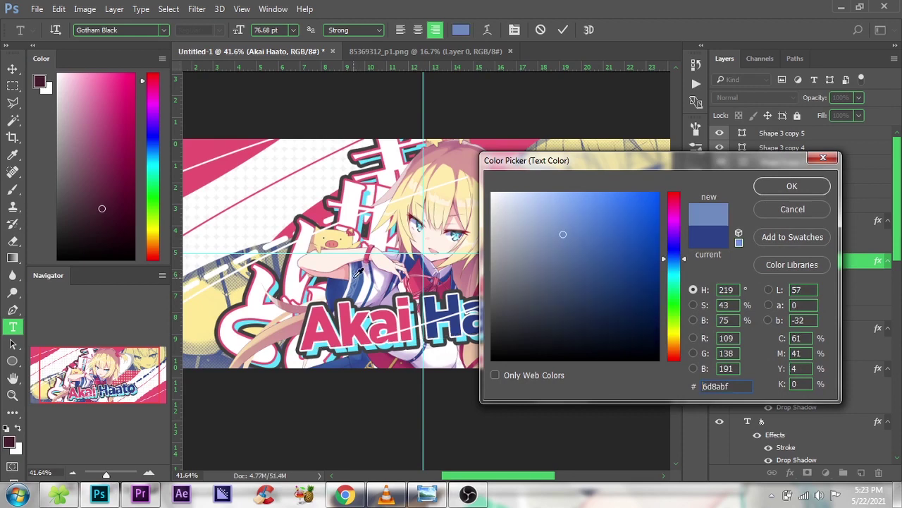
pyautogui.moveTo(601, 241); pyautogui.dragTo(598, 246)
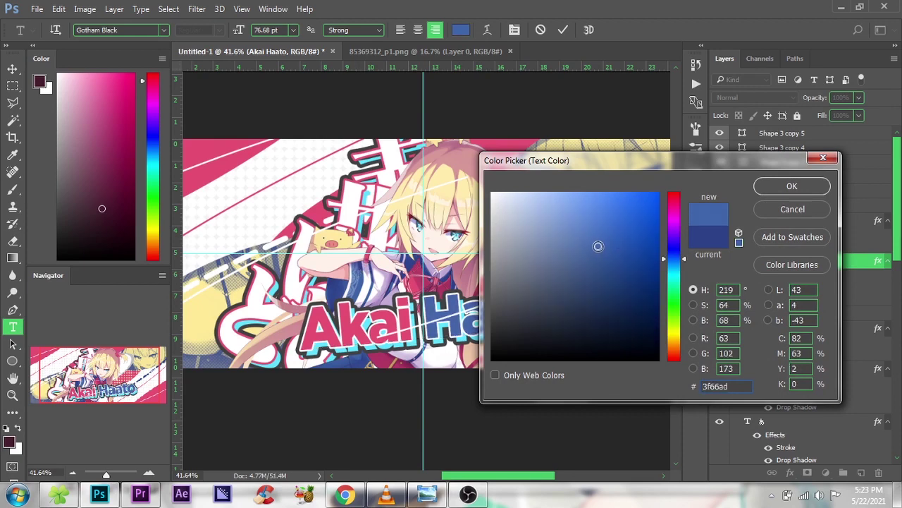
pyautogui.click(782, 186)
pyautogui.click(562, 29)
pyautogui.press('v')
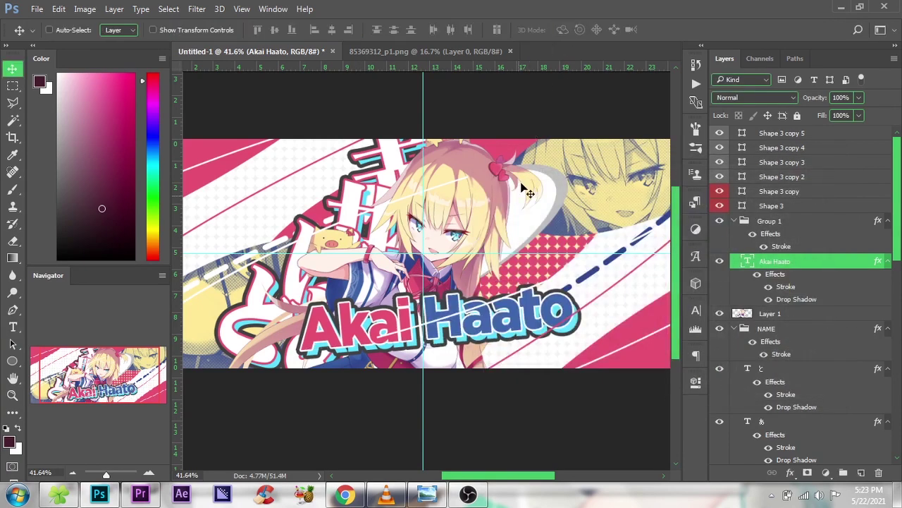
# Move the title group to the top of the layer stack.
pyautogui.scroll(-1, 468, 265)
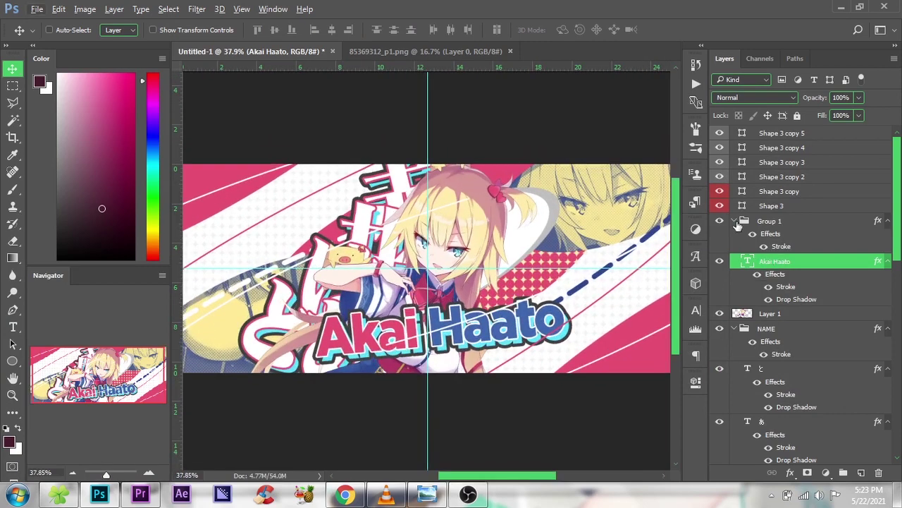
pyautogui.click(736, 225)
pyautogui.moveTo(740, 221)
pyautogui.mouseDown()
pyautogui.moveTo(791, 117)
pyautogui.moveTo(785, 125)
pyautogui.mouseUp()
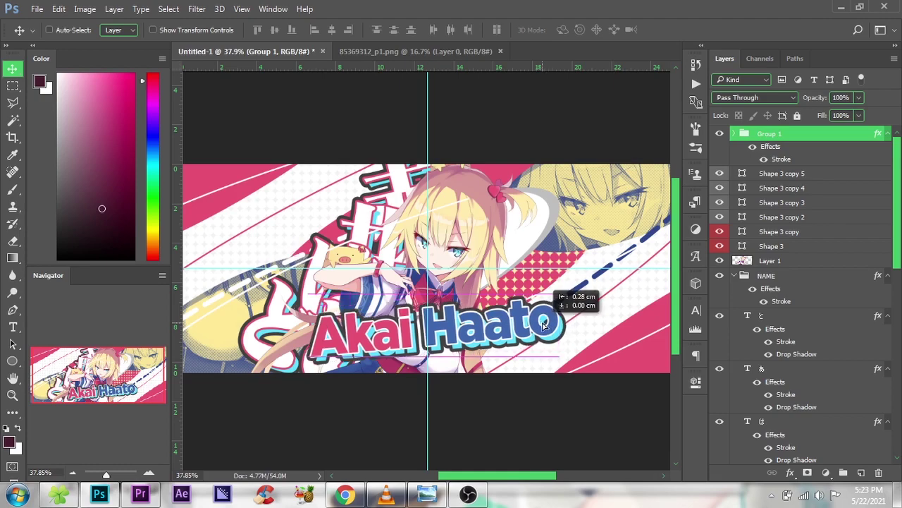
pyautogui.scroll(-5, 445, 337)
pyautogui.scroll(3, 445, 337)
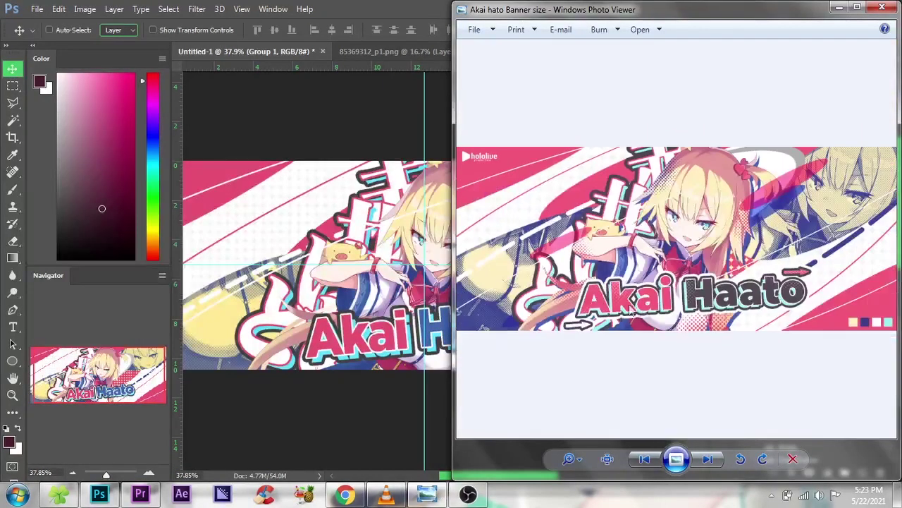
pyautogui.scroll(1, 432, 346)
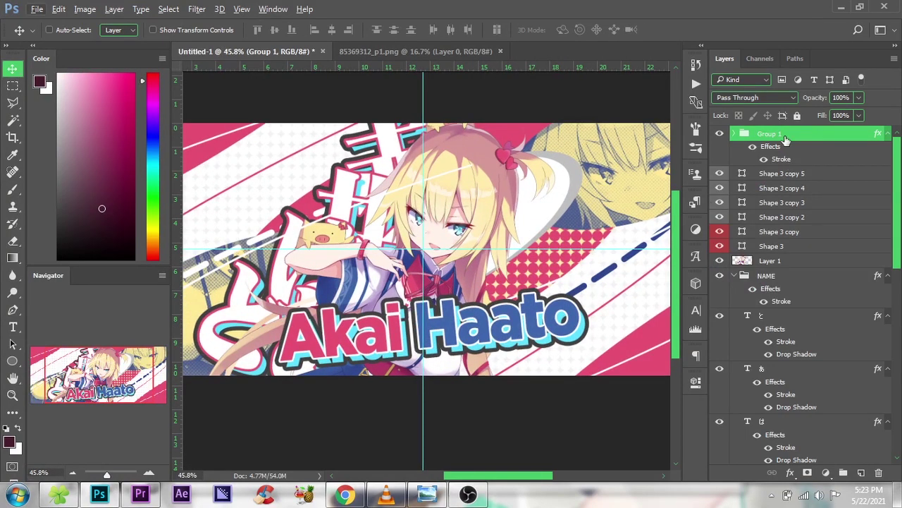
# Rename the group 'akai' and place the halftone dot image from Explorer onto the banner.
pyautogui.write('akai')
pyautogui.press('Return')
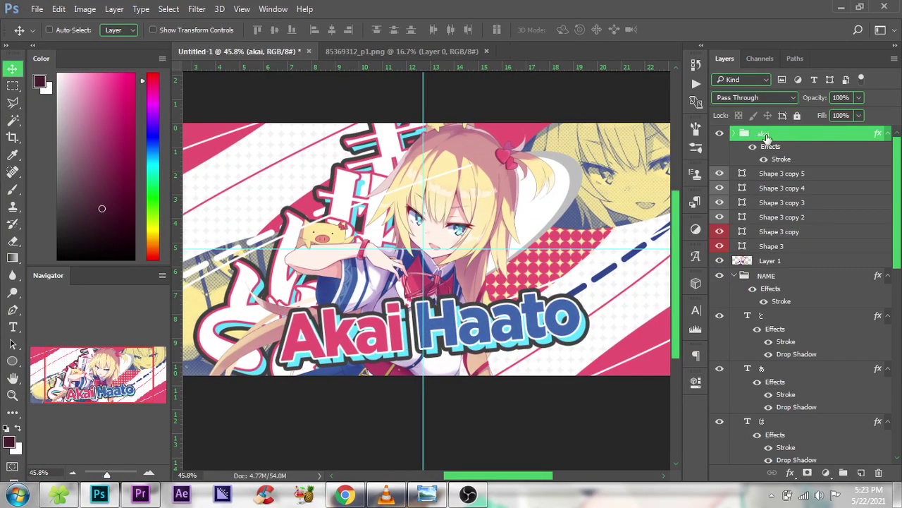
pyautogui.click(59, 493)
pyautogui.moveTo(135, 166)
pyautogui.mouseDown()
pyautogui.moveTo(113, 501)
pyautogui.moveTo(420, 7)
pyautogui.mouseUp()
pyautogui.moveTo(400, 36); pyautogui.dragTo(372, 248)
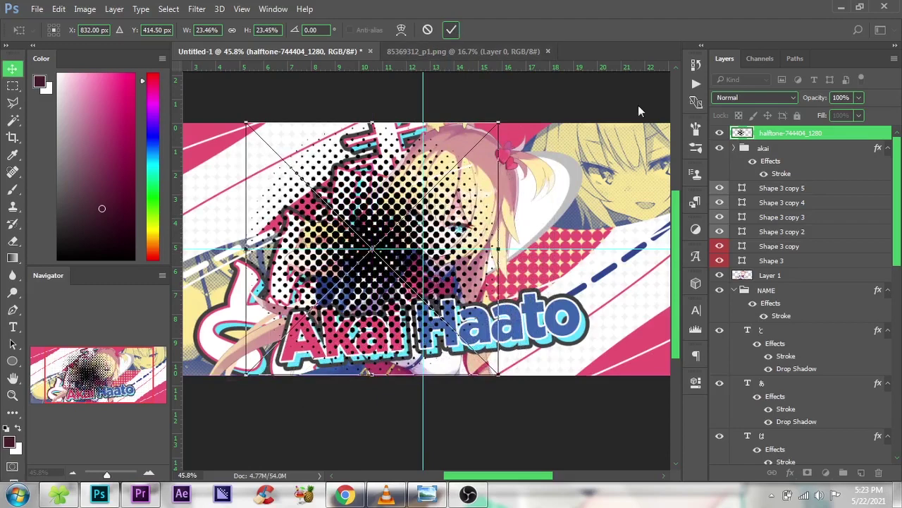
pyautogui.press('Return')
# Clip the halftone to the title and shrink it to a small patch over Akai.
pyautogui.rightClick(797, 133)
pyautogui.click(592, 349)
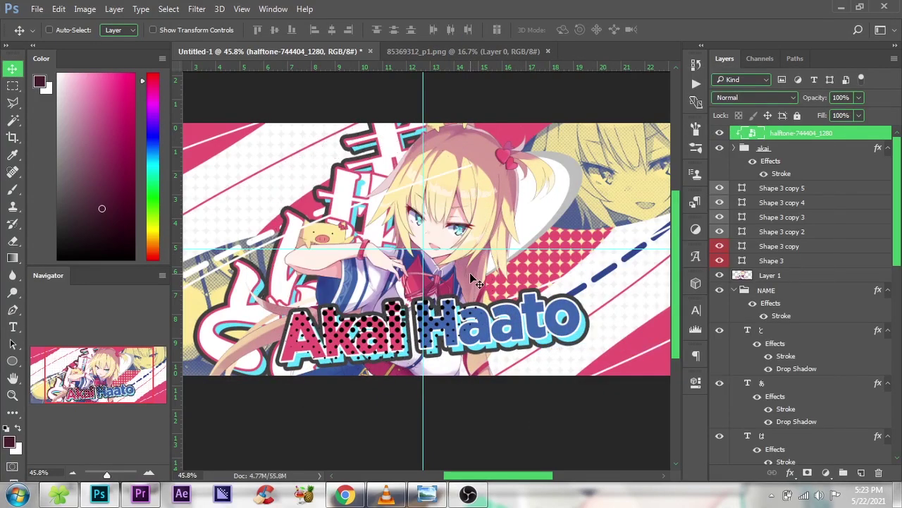
pyautogui.moveTo(477, 282); pyautogui.dragTo(451, 289)
pyautogui.hotkey('ctrl', 't')
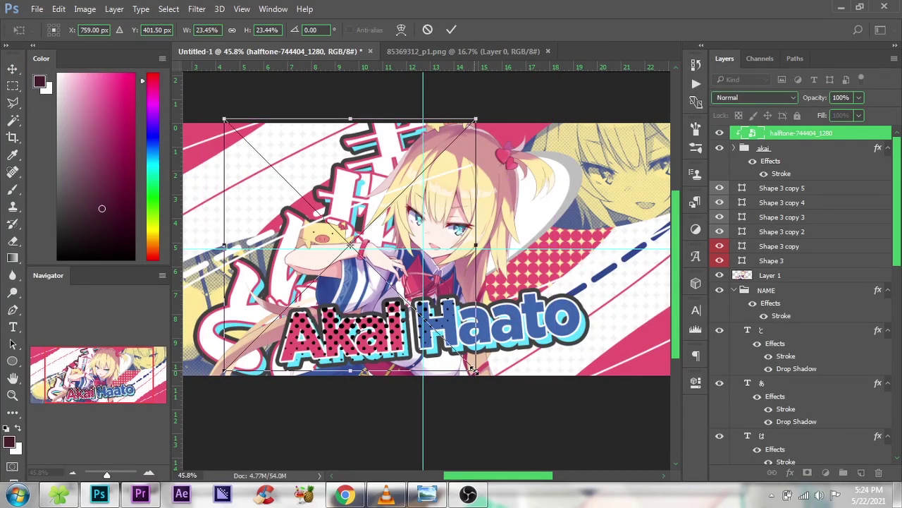
pyautogui.moveTo(473, 368); pyautogui.dragTo(412, 308)
pyautogui.moveTo(377, 250); pyautogui.dragTo(348, 288)
pyautogui.moveTo(388, 348); pyautogui.dragTo(380, 340)
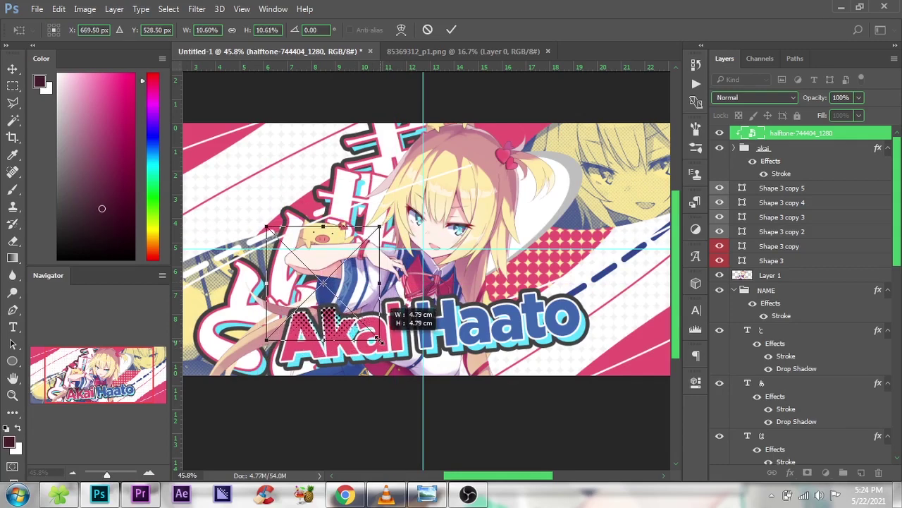
pyautogui.click(452, 30)
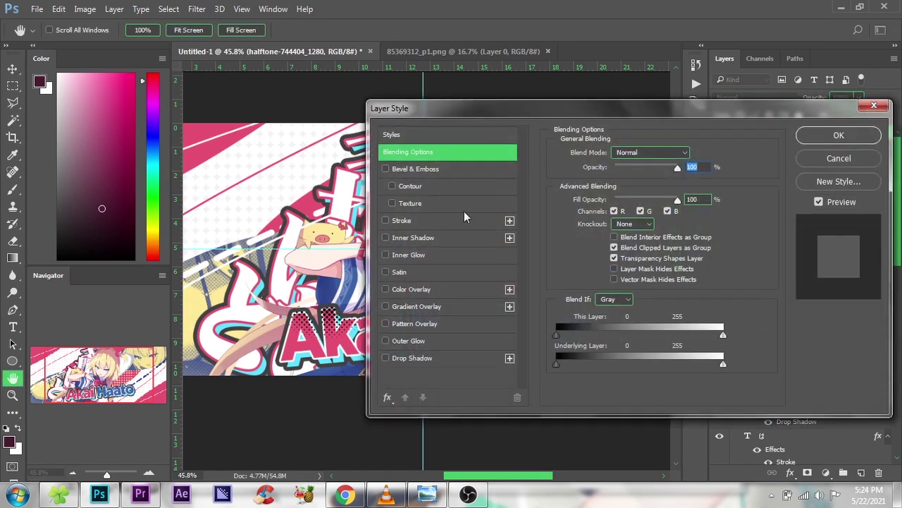
# Give the halftone dots a white Color Overlay and reposition them on the title.
pyautogui.click(434, 289)
pyautogui.click(838, 134)
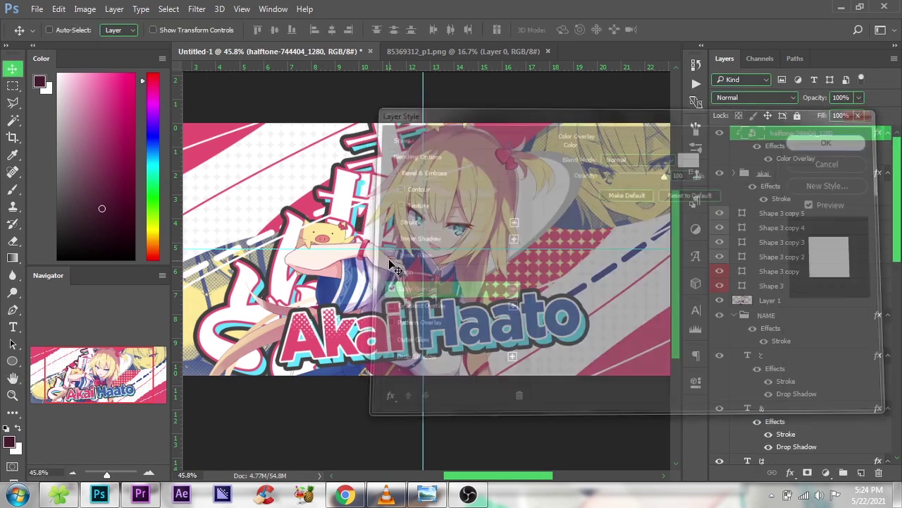
pyautogui.moveTo(389, 259); pyautogui.dragTo(374, 262)
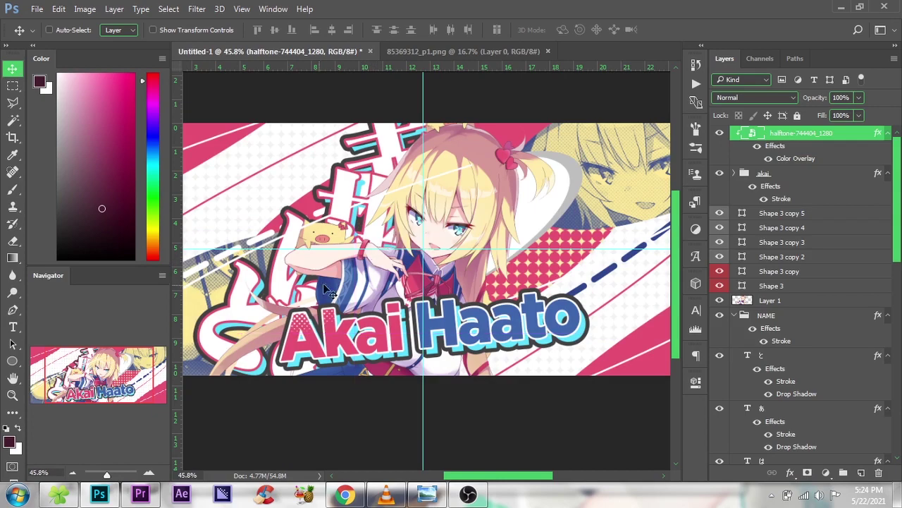
# Add three halftone copies across the title letters and collapse their effect lists.
pyautogui.moveTo(373, 262)
pyautogui.mouseDown()
pyautogui.moveTo(643, 330)
pyautogui.moveTo(463, 350)
pyautogui.mouseUp()
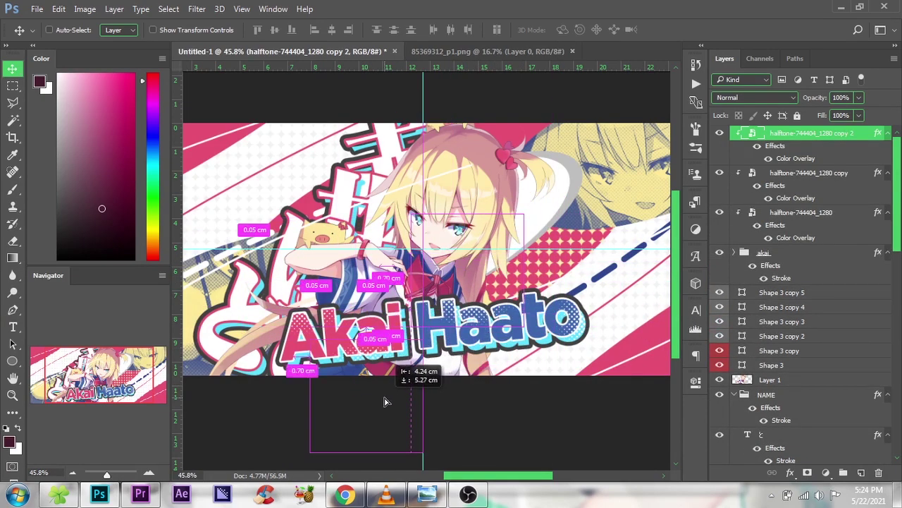
pyautogui.moveTo(464, 351); pyautogui.dragTo(397, 395)
pyautogui.moveTo(396, 395); pyautogui.dragTo(674, 279)
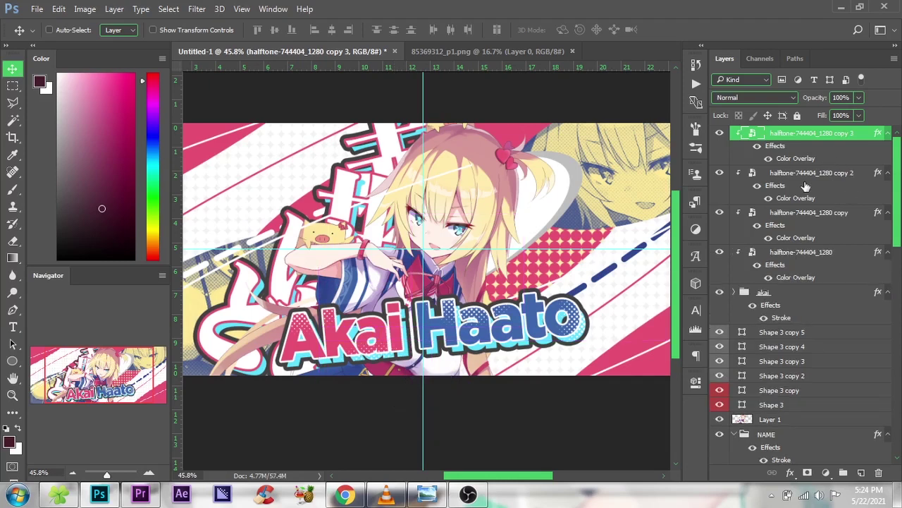
pyautogui.click(887, 135)
pyautogui.click(888, 163)
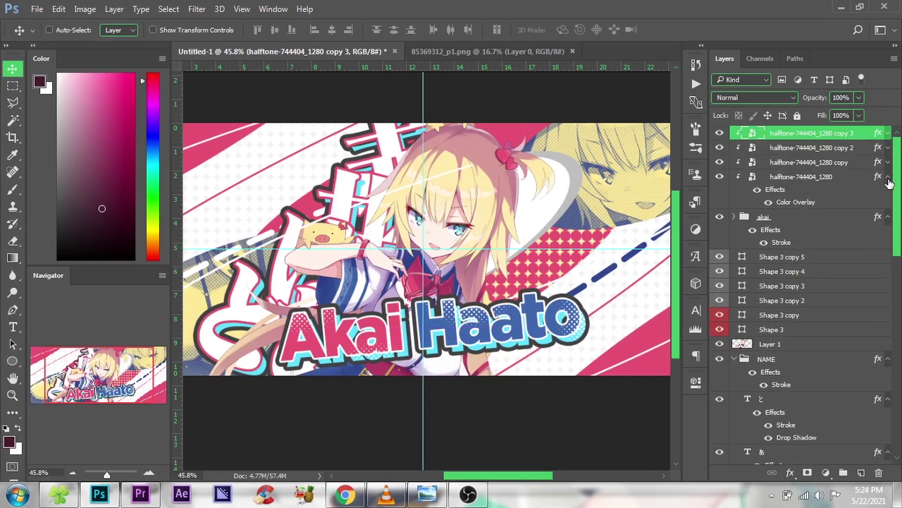
pyautogui.click(889, 191)
pyautogui.moveTo(810, 136); pyautogui.dragTo(786, 291)
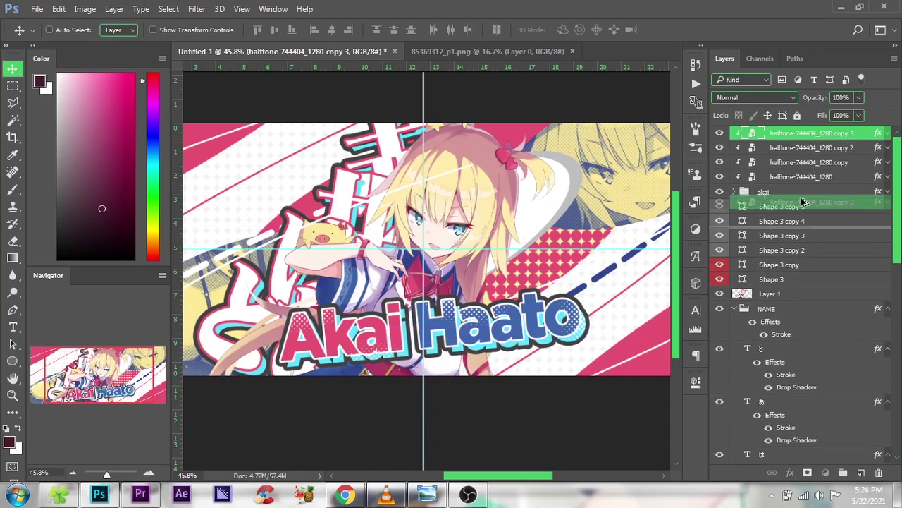
# Clip the halftone copy to Layer 1 and set its Color Overlay to white #ffffff.
pyautogui.rightClick(807, 293)
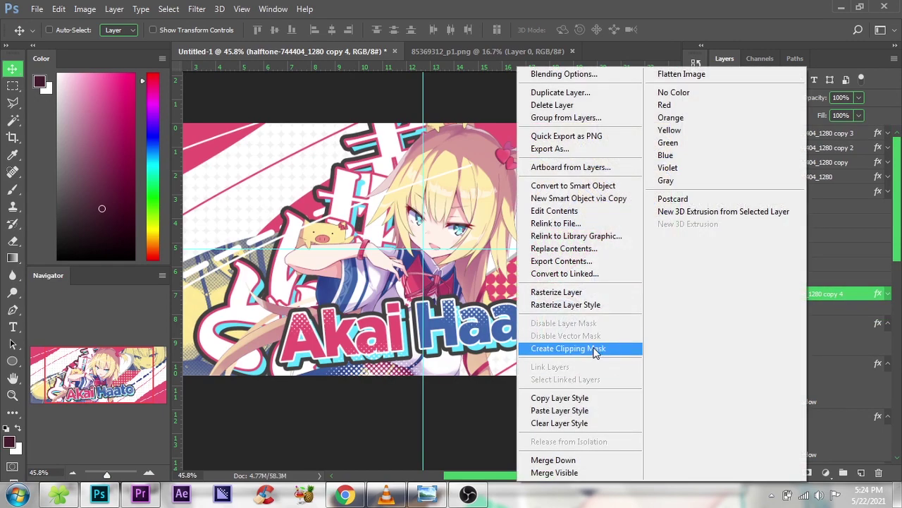
pyautogui.click(557, 348)
pyautogui.click(887, 294)
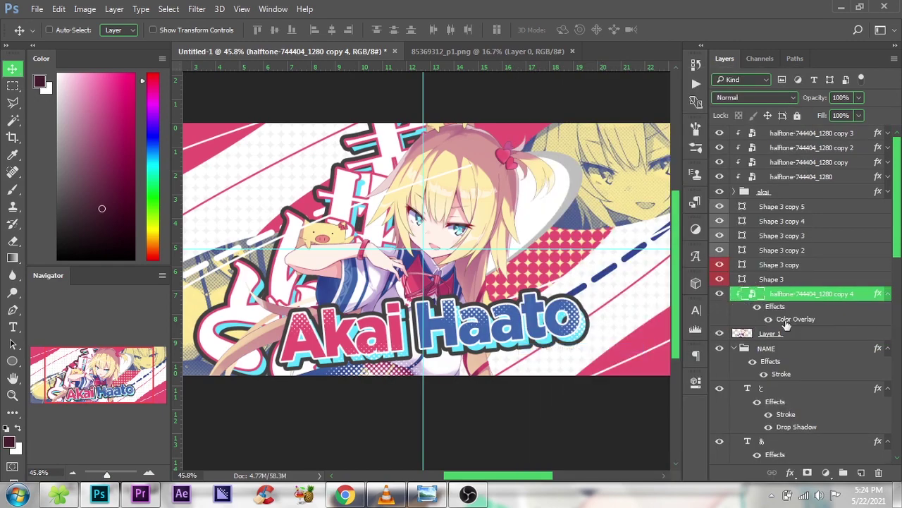
pyautogui.doubleClick(796, 319)
pyautogui.click(692, 154)
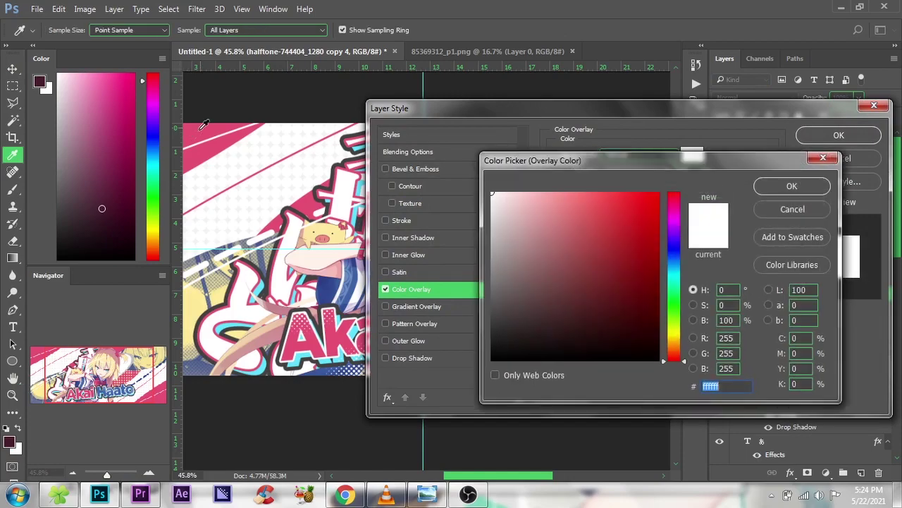
pyautogui.click(599, 208)
pyautogui.click(761, 195)
pyautogui.click(839, 135)
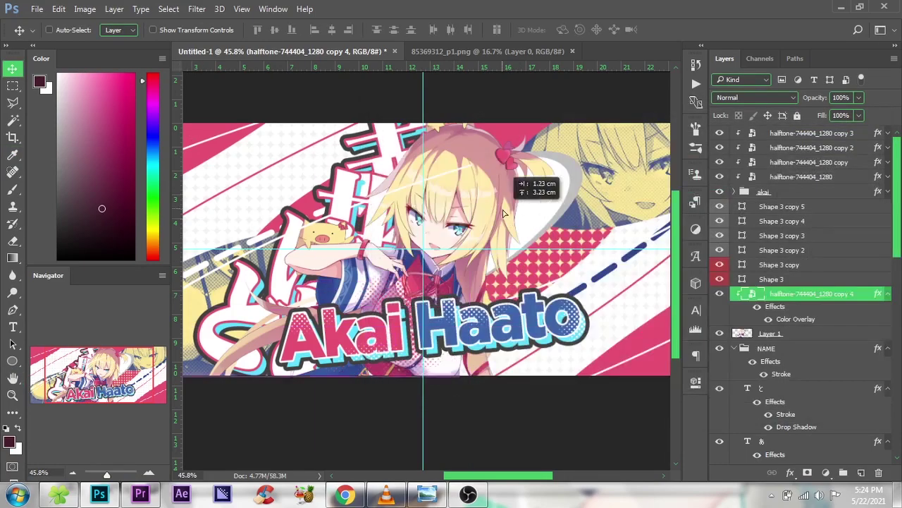
# Spread halftone dot copies along the lower banner, then reopen the reference banner image.
pyautogui.moveTo(555, 112)
pyautogui.mouseDown()
pyautogui.moveTo(549, 174)
pyautogui.moveTo(590, 269)
pyautogui.moveTo(415, 215)
pyautogui.moveTo(330, 253)
pyautogui.moveTo(283, 317)
pyautogui.moveTo(300, 333)
pyautogui.moveTo(315, 322)
pyautogui.mouseUp()
pyautogui.moveTo(355, 274); pyautogui.dragTo(345, 376)
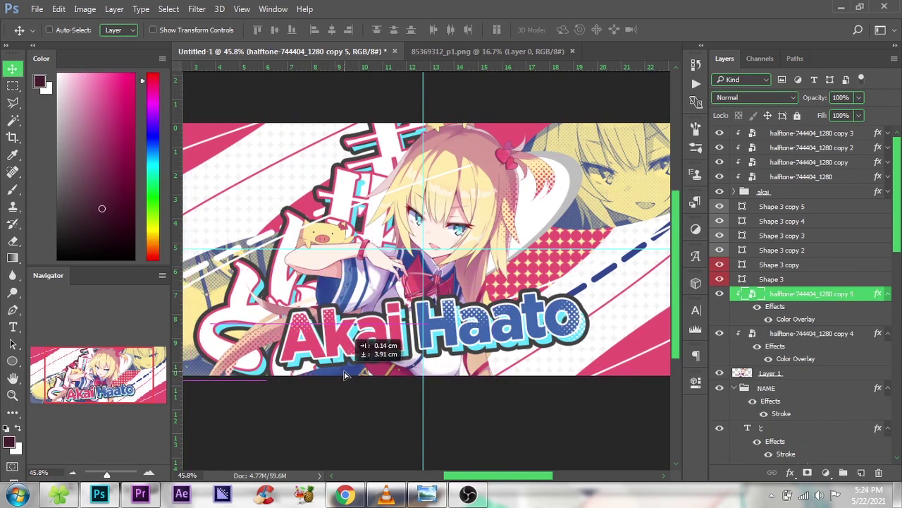
pyautogui.moveTo(344, 376)
pyautogui.mouseDown()
pyautogui.moveTo(514, 423)
pyautogui.moveTo(519, 392)
pyautogui.moveTo(534, 388)
pyautogui.mouseUp()
pyautogui.scroll(-1, 426, 282)
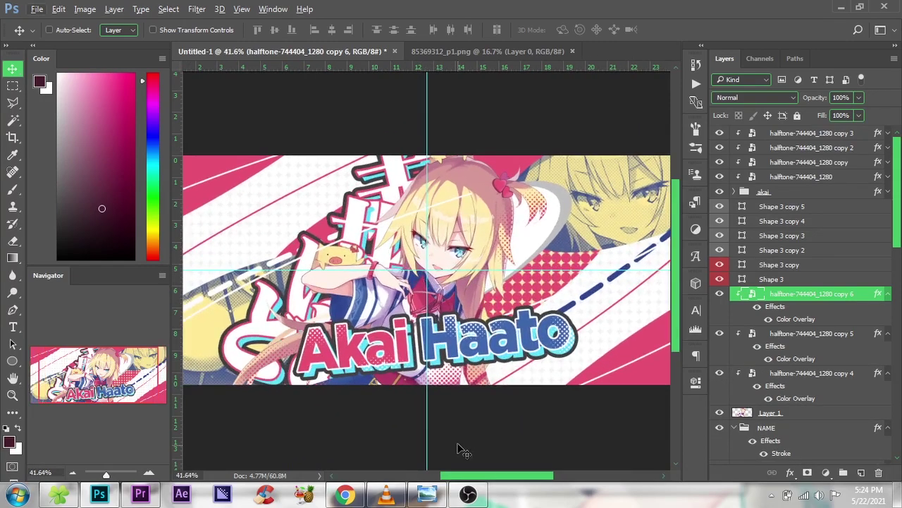
pyautogui.click(427, 493)
pyautogui.scroll(2, 808, 343)
pyautogui.scroll(3, 808, 343)
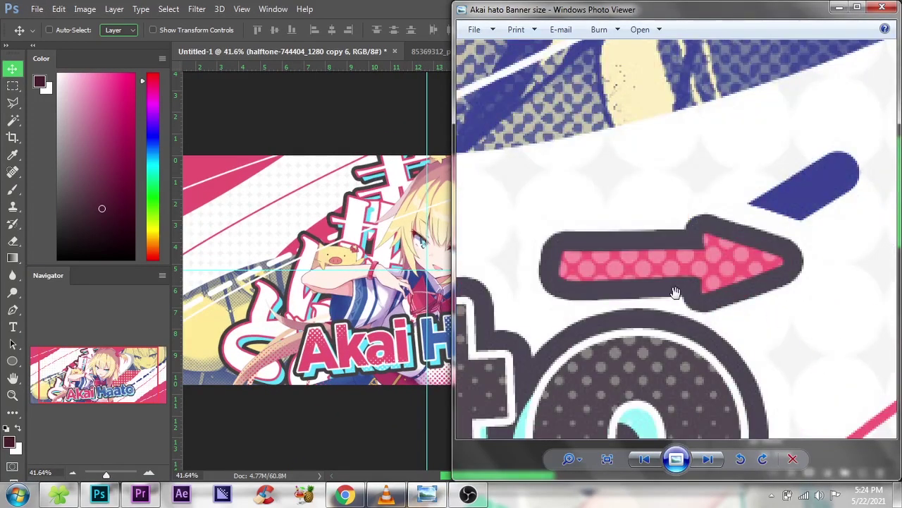
# Search Google Images for 'arrow vector png' and preview a hand-drawn arrows sheet.
pyautogui.click(344, 493)
pyautogui.click(337, 11)
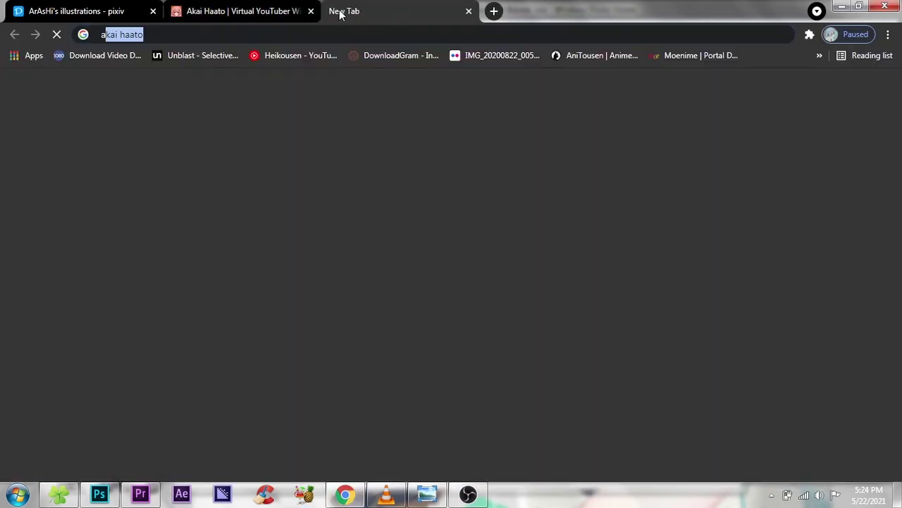
pyautogui.write('arrow')
pyautogui.press('Return')
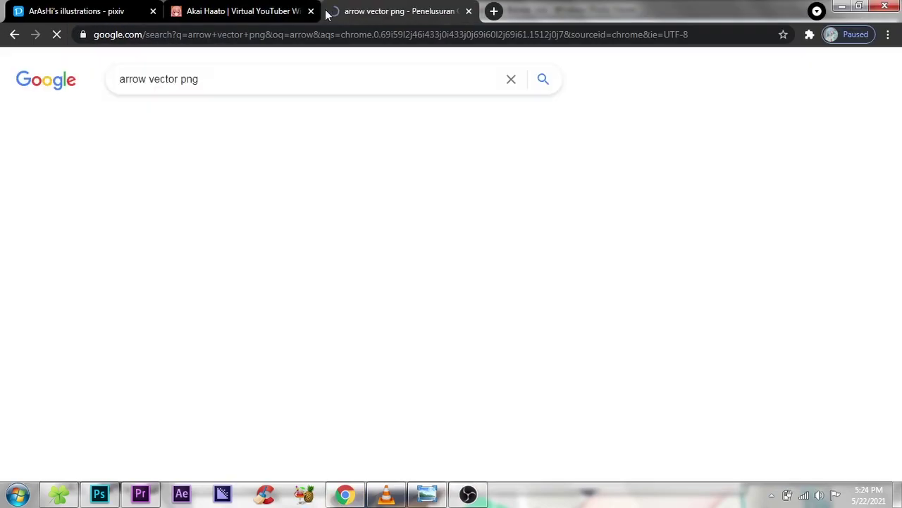
pyautogui.click(213, 117)
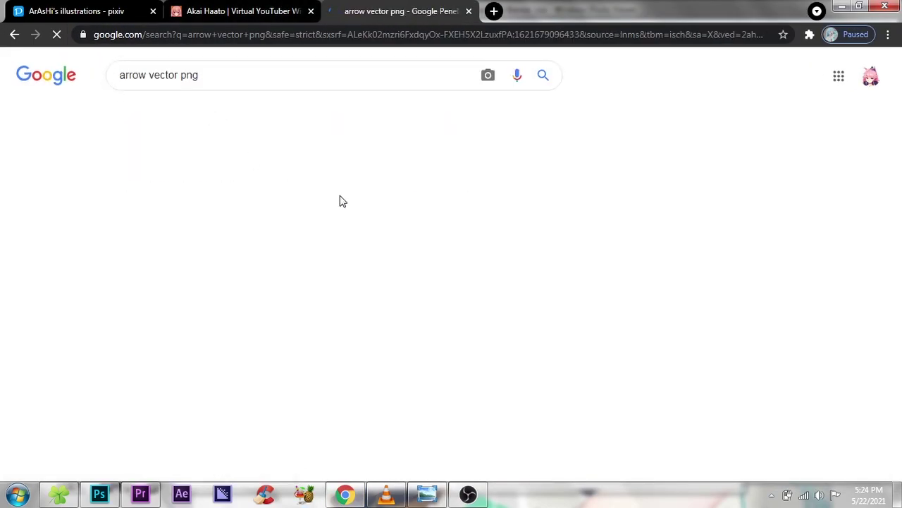
pyautogui.scroll(-2, 380, 246)
pyautogui.scroll(-2, 423, 261)
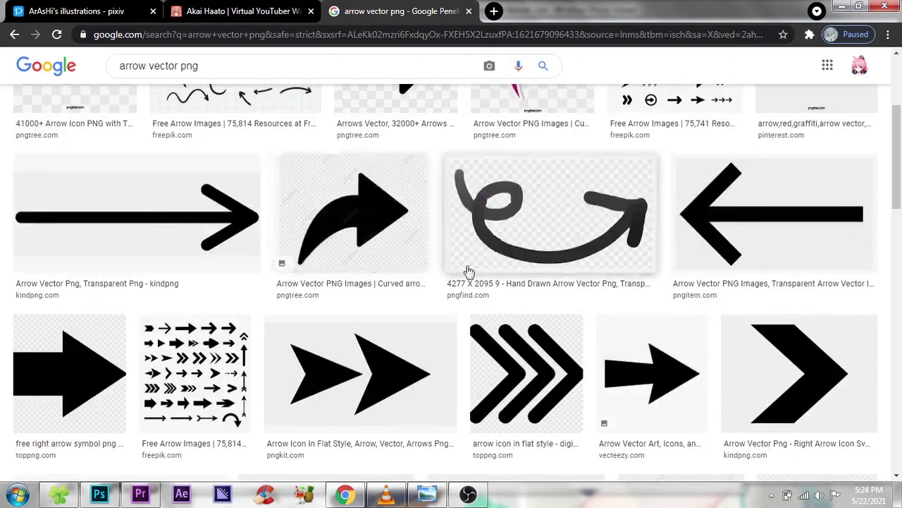
pyautogui.scroll(-3, 317, 268)
pyautogui.scroll(-1, 383, 237)
pyautogui.scroll(-3, 383, 238)
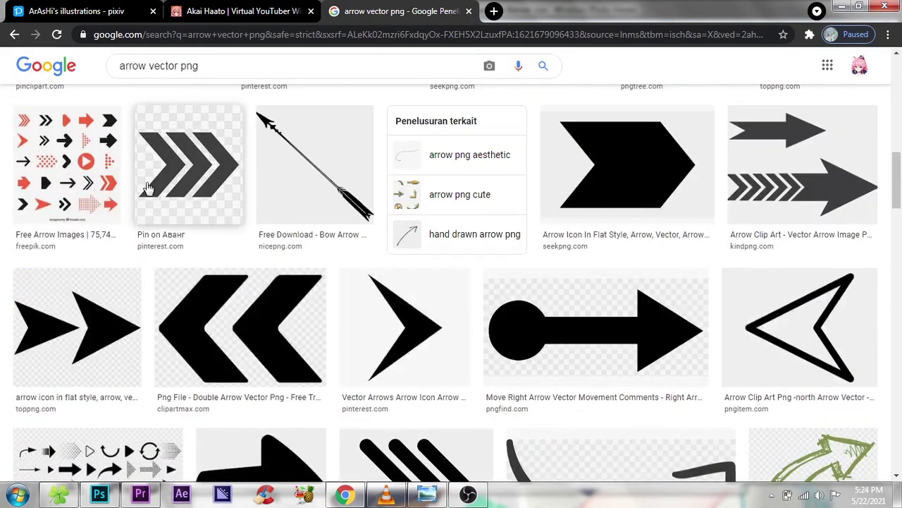
pyautogui.scroll(-4, 275, 258)
pyautogui.scroll(-3, 287, 256)
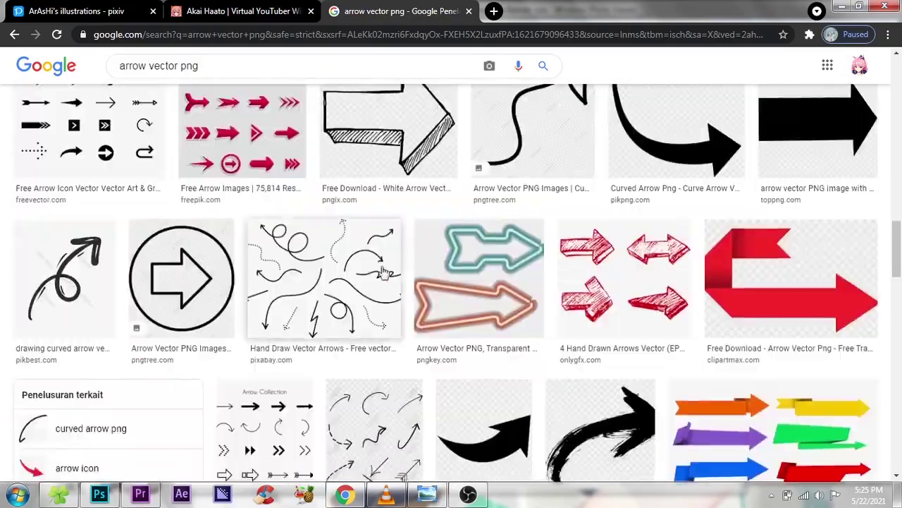
pyautogui.click(176, 233)
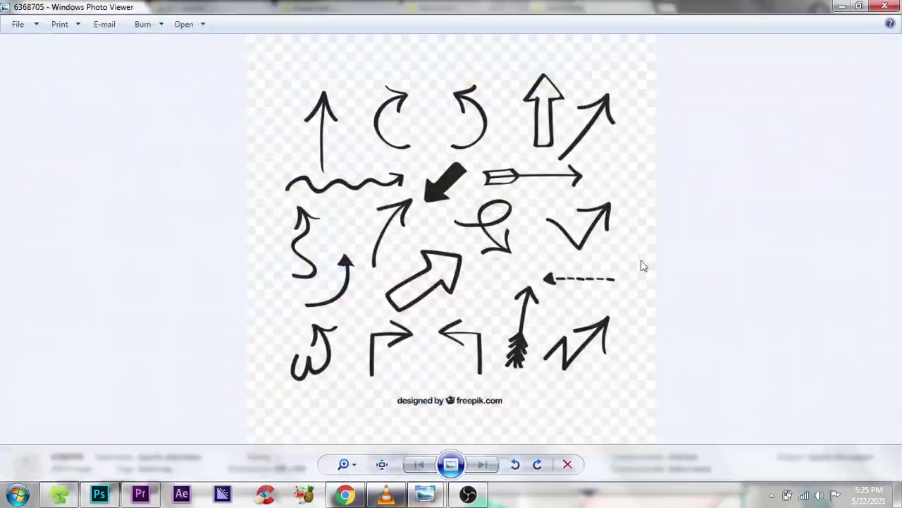
# Zoom around the hand-drawn arrow sheet in Photo Viewer, then close it and return to Photoshop.
pyautogui.scroll(5, 447, 178)
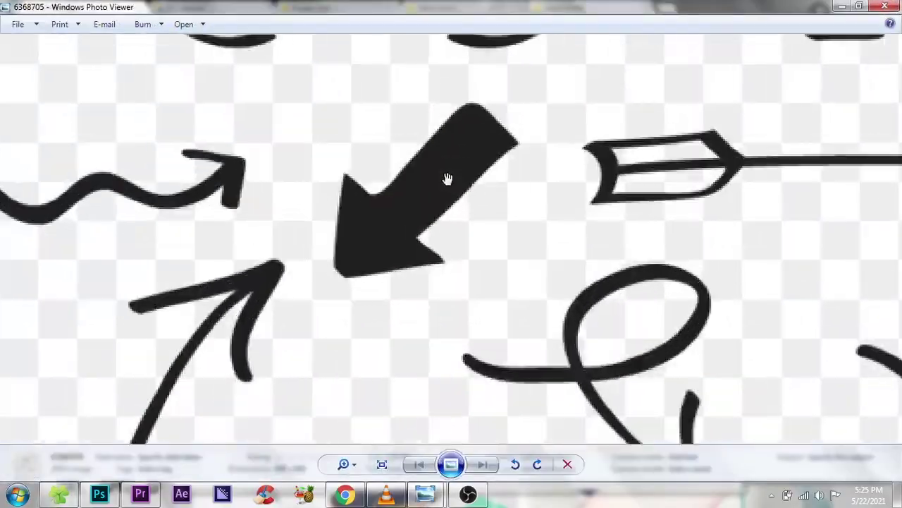
pyautogui.scroll(-5, 401, 249)
pyautogui.scroll(3, 480, 85)
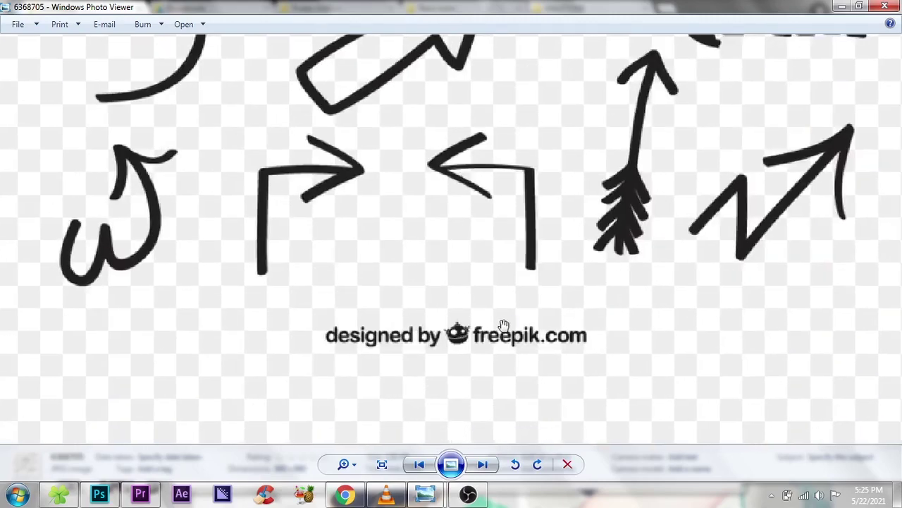
pyautogui.scroll(4, 522, 304)
pyautogui.scroll(-4, 522, 303)
pyautogui.scroll(3, 447, 176)
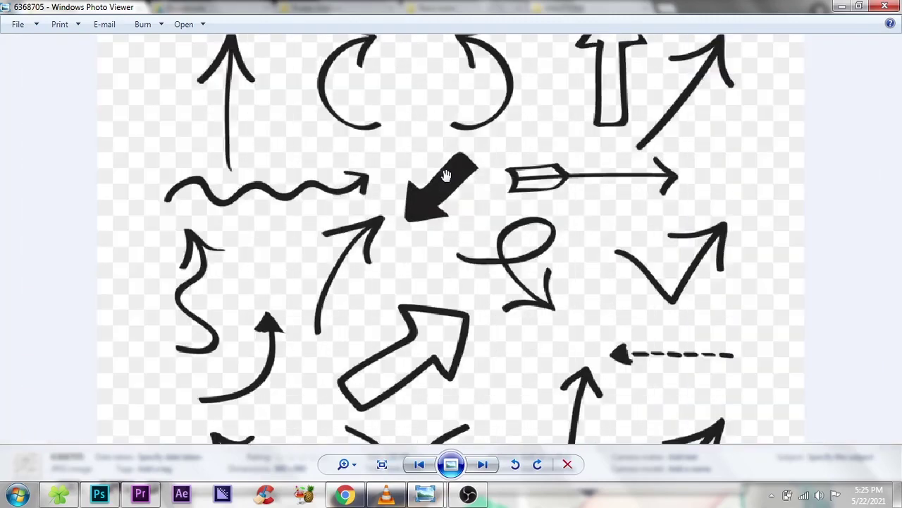
pyautogui.click(885, 6)
pyautogui.click(99, 494)
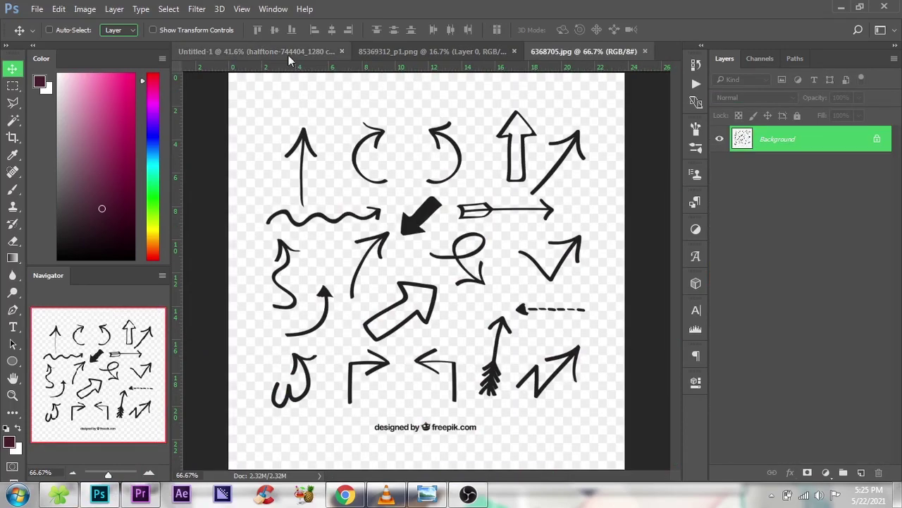
# Open 6368705.jpg, copy its thick black arrow to a layer, and drag it into the banner.
pyautogui.click(289, 53)
pyautogui.click(734, 192)
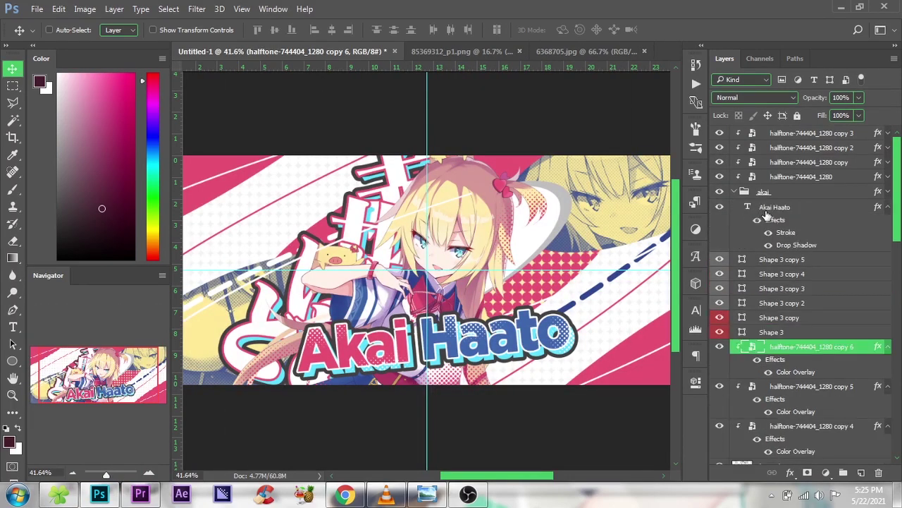
pyautogui.click(776, 207)
pyautogui.click(550, 51)
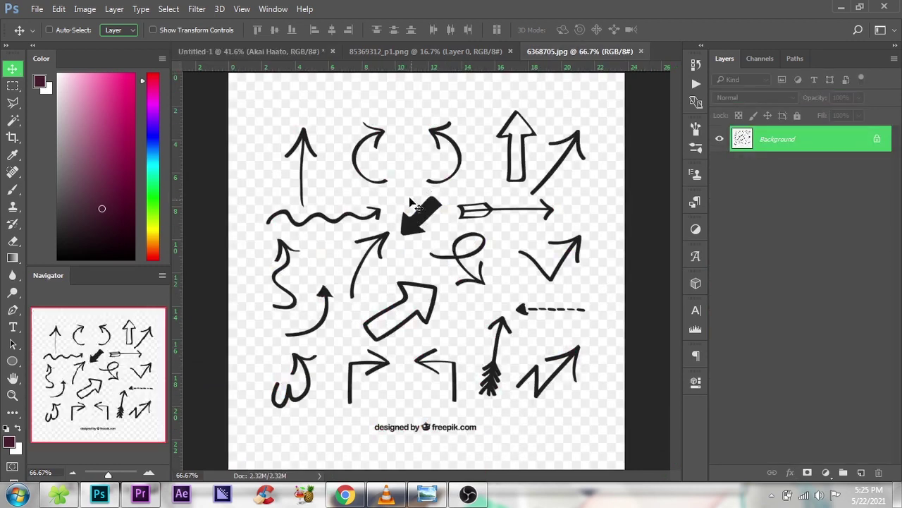
pyautogui.click(13, 121)
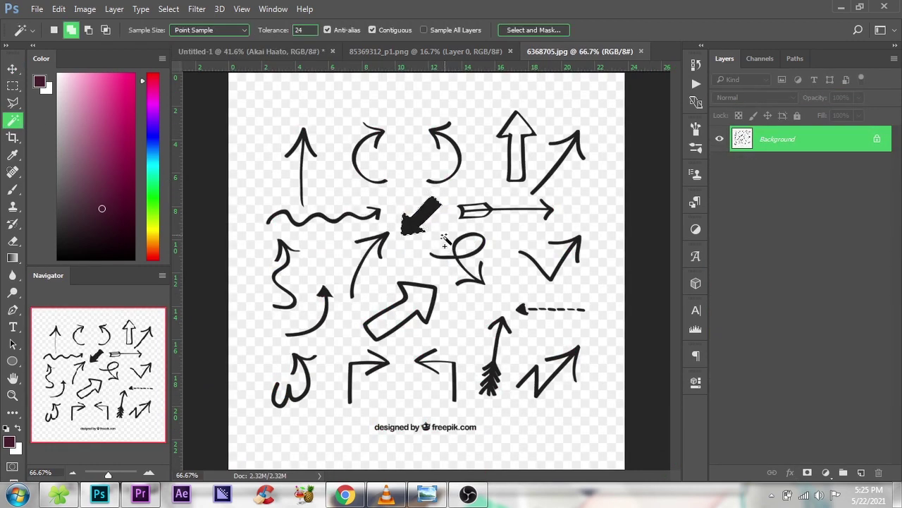
pyautogui.press('v')
pyautogui.hotkey('ctrl', 'j')
pyautogui.moveTo(441, 225)
pyautogui.mouseDown()
pyautogui.moveTo(228, 55)
pyautogui.moveTo(620, 307)
pyautogui.mouseUp()
# Rotate the placed black arrow so it points right along the dashed line.
pyautogui.scroll(2, 633, 334)
pyautogui.scroll(2, 633, 334)
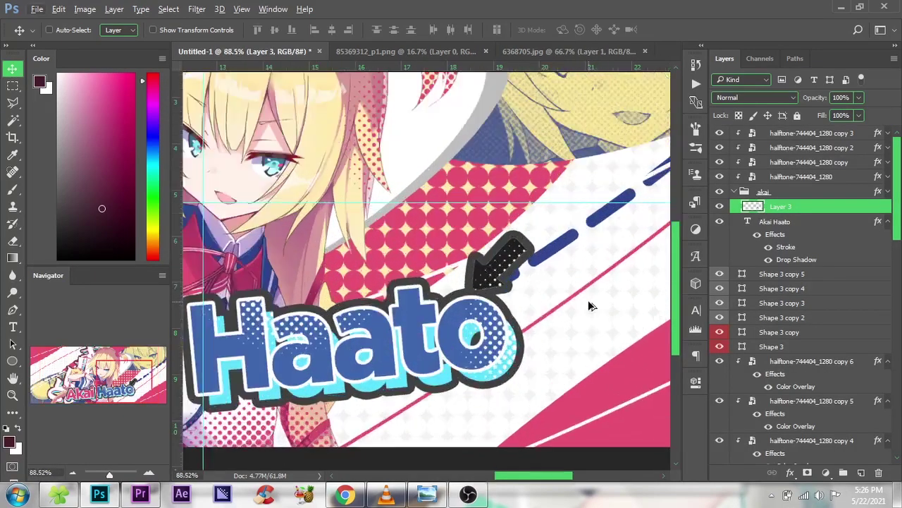
pyautogui.hotkey('ctrl', 't')
pyautogui.moveTo(570, 209)
pyautogui.mouseDown()
pyautogui.moveTo(370, 168)
pyautogui.moveTo(357, 249)
pyautogui.moveTo(347, 241)
pyautogui.mouseUp()
pyautogui.click(562, 29)
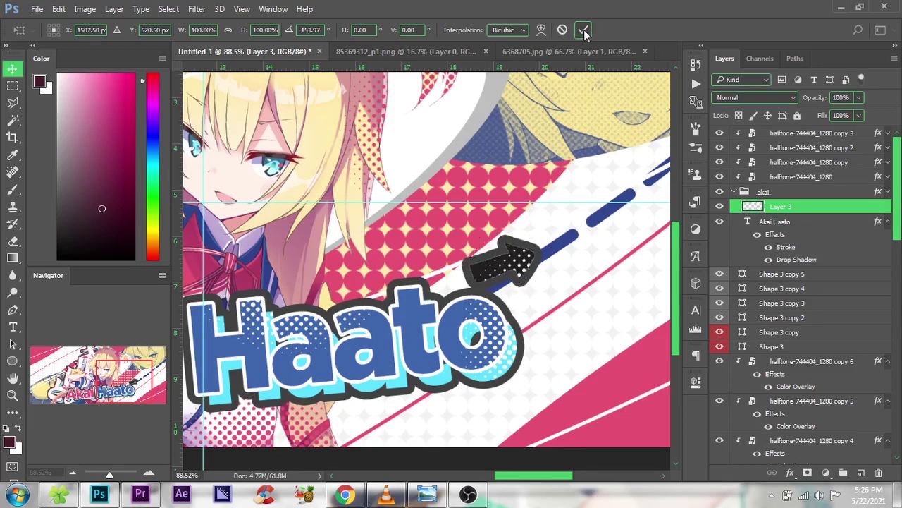
pyautogui.hotkey('ctrl', 't')
pyautogui.moveTo(543, 228)
pyautogui.mouseDown()
pyautogui.moveTo(588, 232)
pyautogui.moveTo(590, 255)
pyautogui.mouseUp()
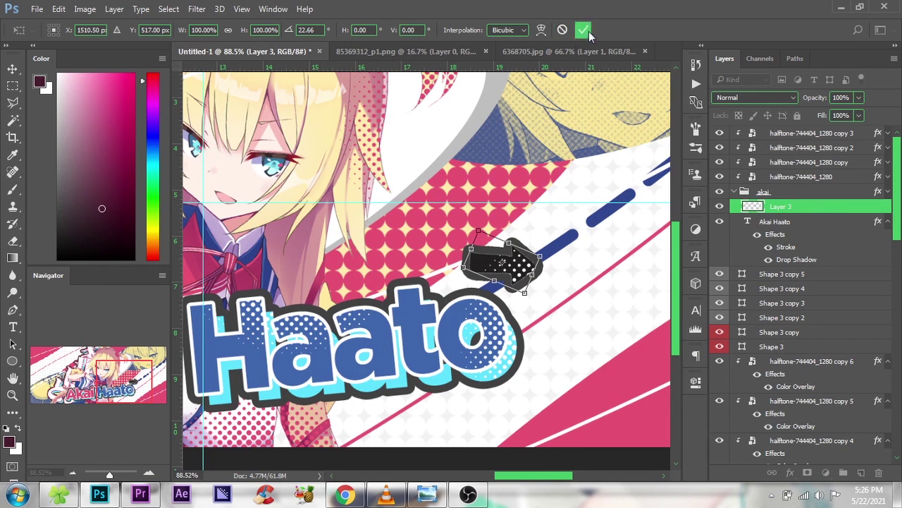
pyautogui.press('Escape')
# Resize the arrow into a small, slimmer pointer above Haato.
pyautogui.hotkey('ctrl', 't')
pyautogui.moveTo(431, 260); pyautogui.dragTo(437, 261)
pyautogui.moveTo(535, 244); pyautogui.dragTo(522, 250)
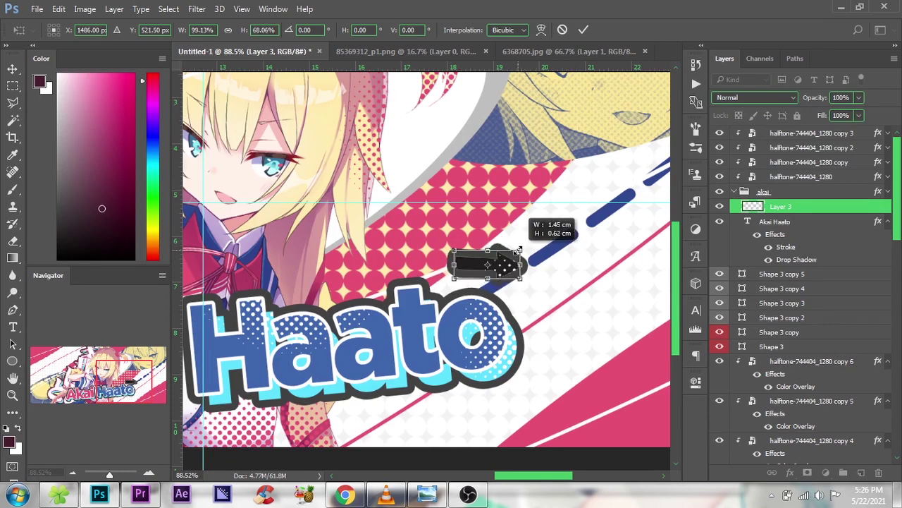
pyautogui.click(584, 30)
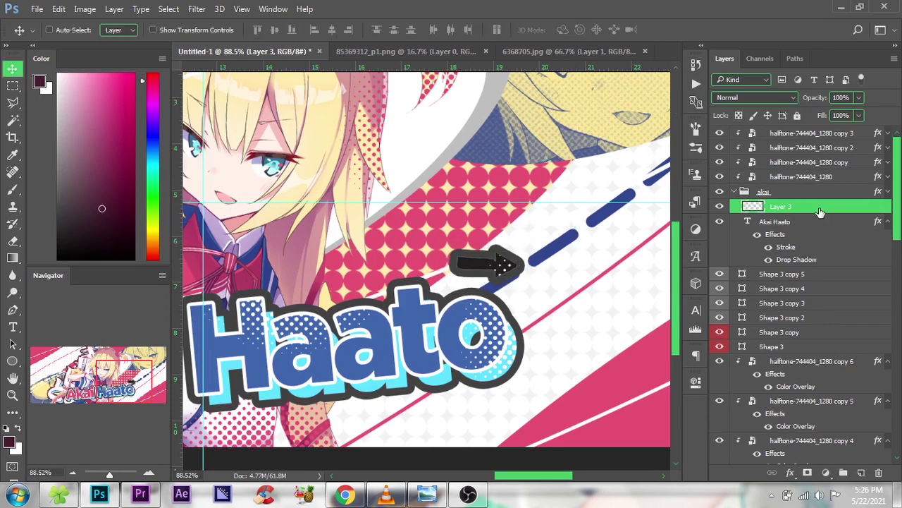
# Give the arrow a white Color Overlay and nudge it beside the dashed line.
pyautogui.click(415, 290)
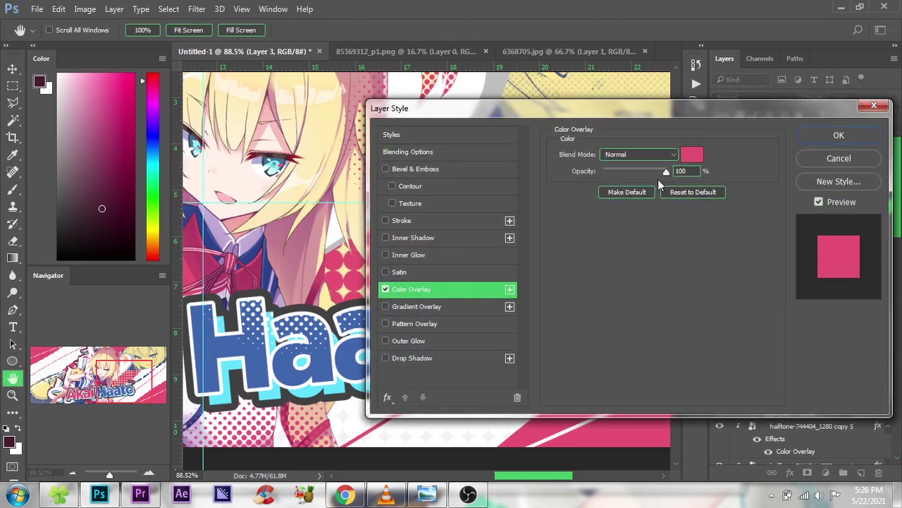
pyautogui.click(691, 151)
pyautogui.click(492, 195)
pyautogui.click(799, 186)
pyautogui.click(839, 134)
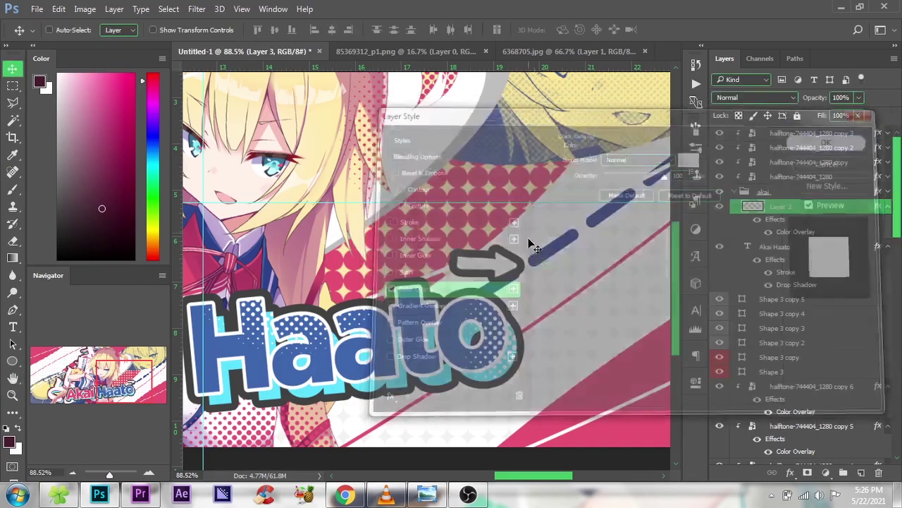
pyautogui.moveTo(522, 266); pyautogui.dragTo(537, 268)
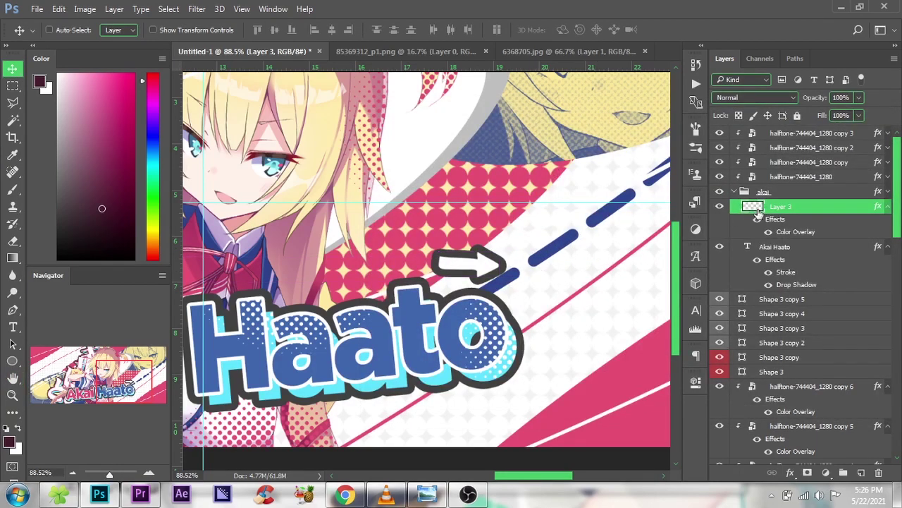
# Change the arrow's Color Overlay colour to red.
pyautogui.doubleClick(796, 232)
pyautogui.click(691, 153)
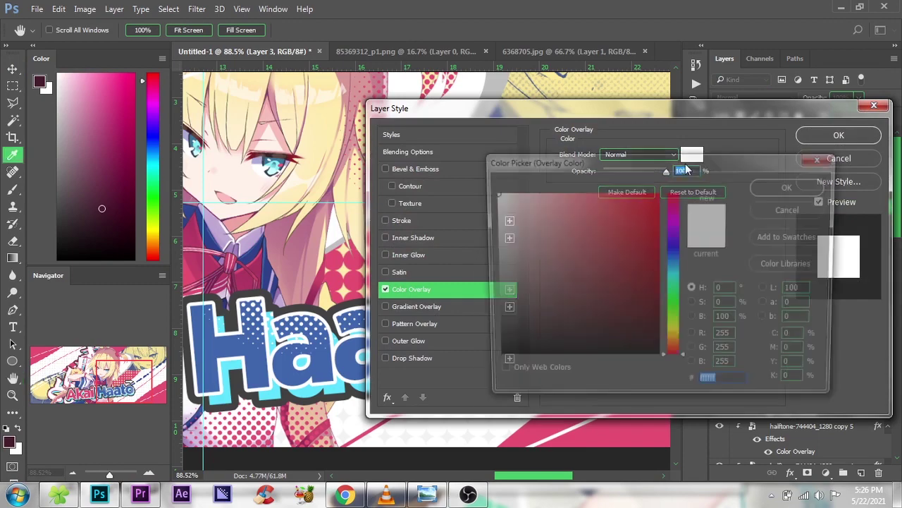
pyautogui.click(615, 193)
pyautogui.click(791, 186)
pyautogui.click(839, 135)
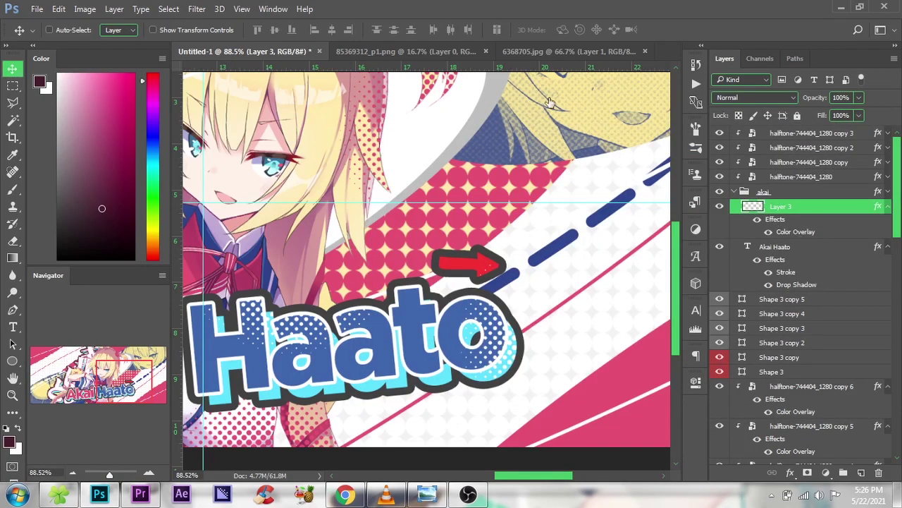
# Sample the banner's pink from the canvas as the arrow's overlay colour.
pyautogui.click(697, 153)
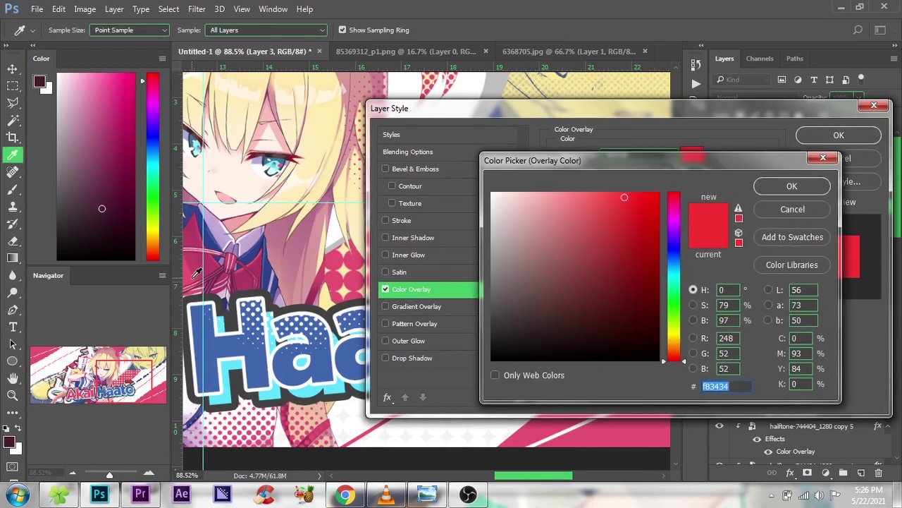
pyautogui.click(238, 268)
pyautogui.click(788, 188)
pyautogui.click(839, 136)
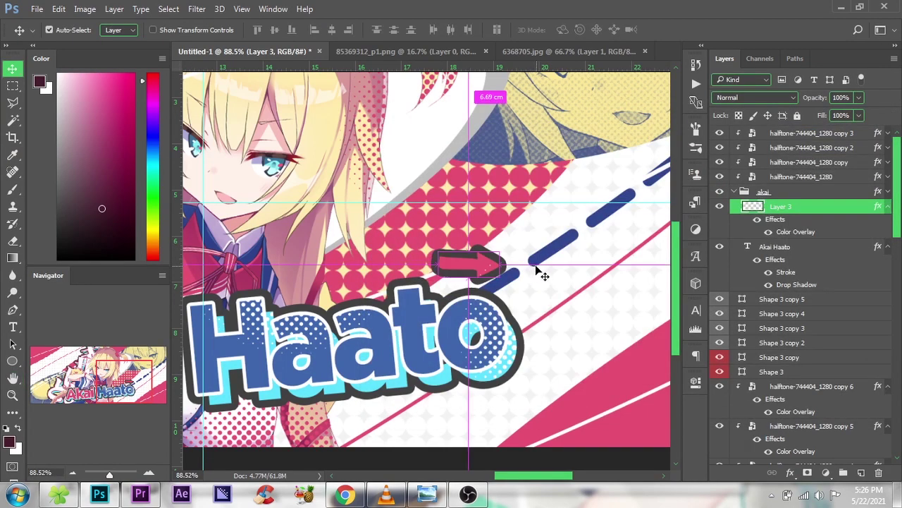
# Rotate the pink arrow about -9° and position it along the dashes after Haato.
pyautogui.hotkey('ctrl', 't')
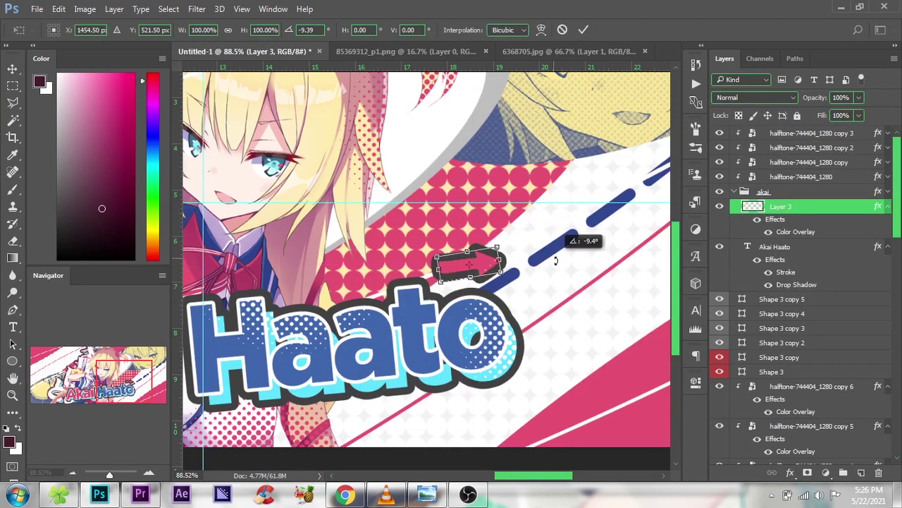
pyautogui.click(583, 30)
pyautogui.moveTo(509, 244); pyautogui.dragTo(522, 255)
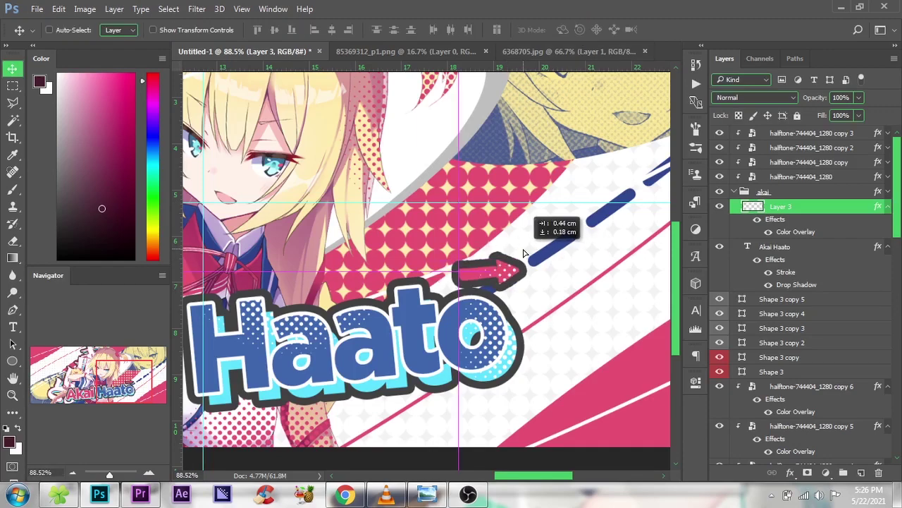
pyautogui.scroll(-3, 564, 267)
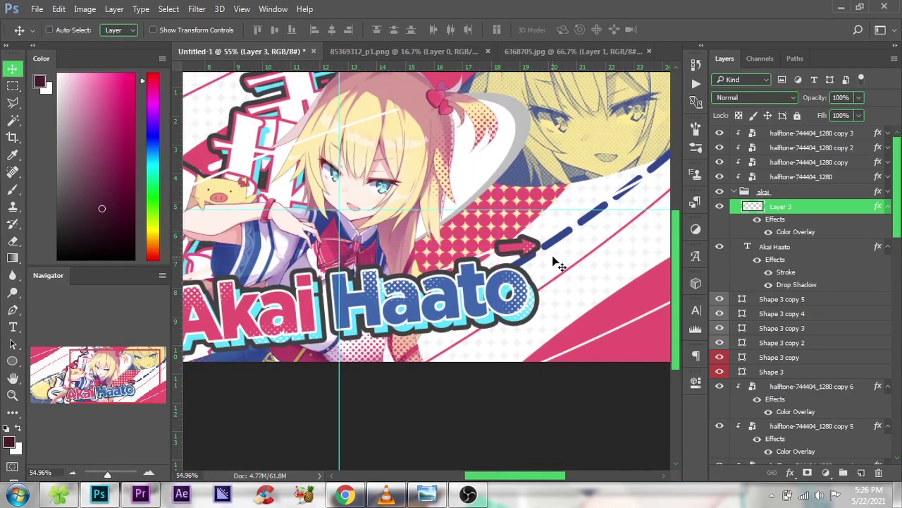
pyautogui.scroll(-1, 546, 262)
pyautogui.moveTo(293, 362); pyautogui.dragTo(356, 339)
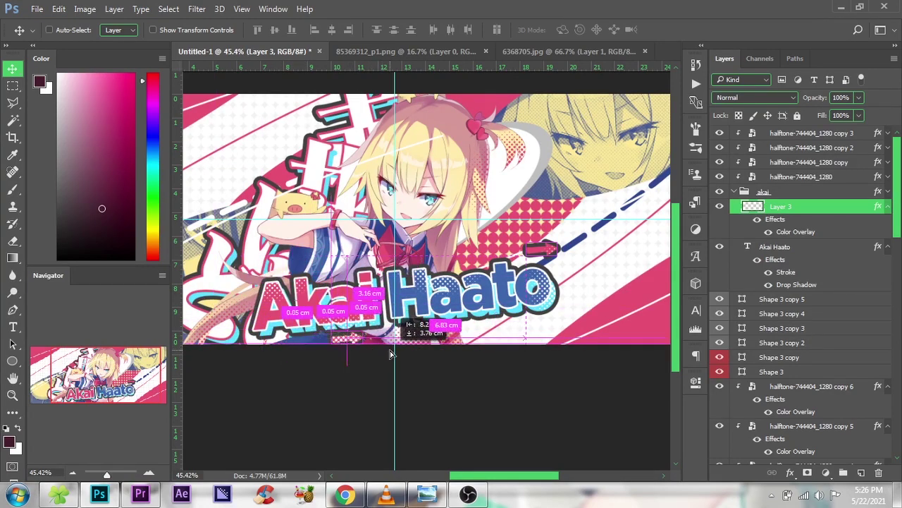
# Place a duplicate pink arrow pointing toward 'Akai' at the lower left.
pyautogui.moveTo(356, 339); pyautogui.dragTo(292, 319)
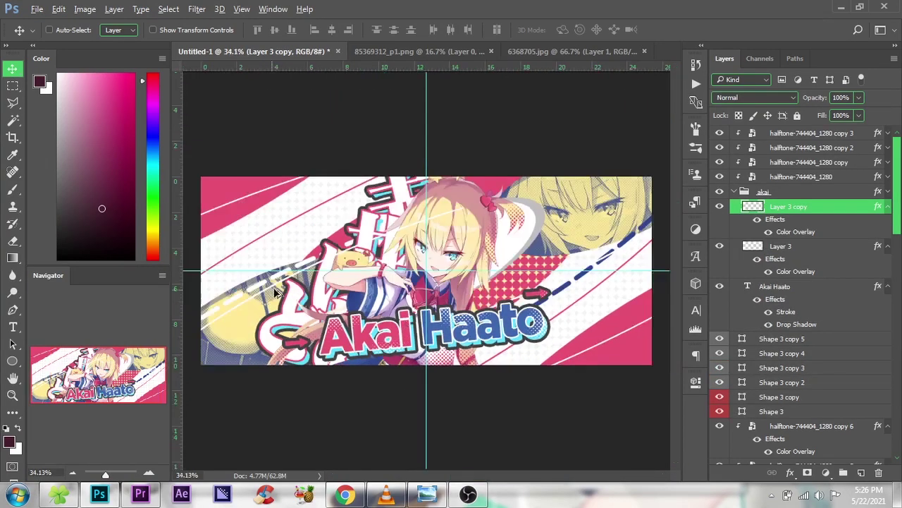
pyautogui.scroll(2, 293, 318)
pyautogui.moveTo(356, 349)
pyautogui.mouseDown()
pyautogui.moveTo(363, 354)
pyautogui.moveTo(379, 287)
pyautogui.mouseUp()
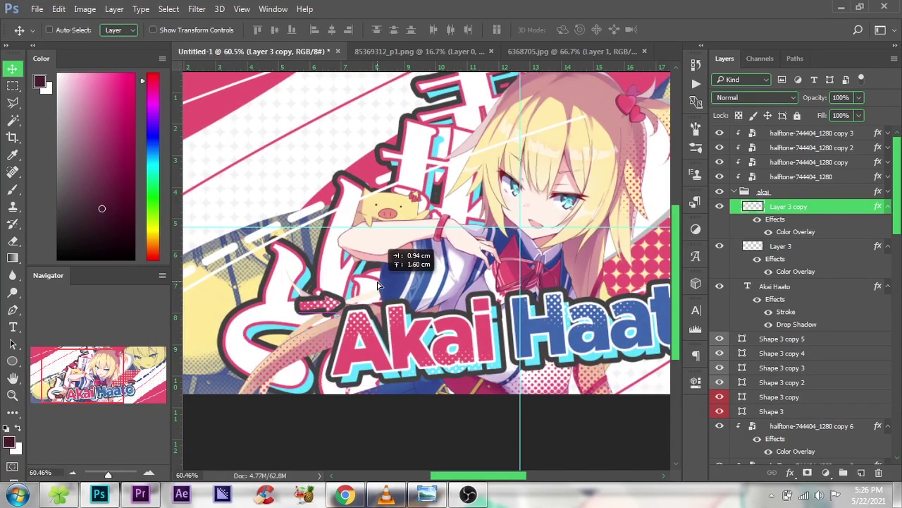
pyautogui.scroll(-2, 296, 334)
pyautogui.scroll(-1, 296, 335)
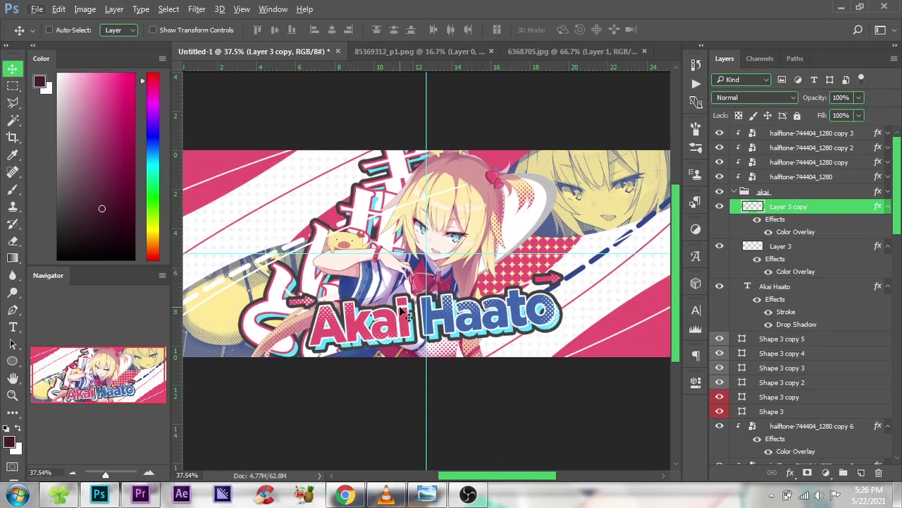
# Collapse the akai group and compare the banner against the saved image in Photo Viewer.
pyautogui.click(738, 192)
pyautogui.scroll(-2, 436, 247)
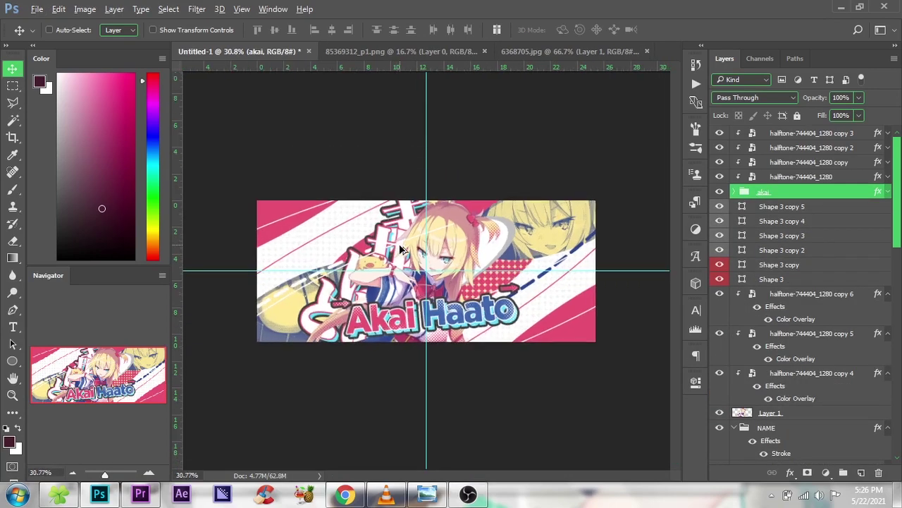
pyautogui.scroll(1, 436, 247)
pyautogui.click(427, 494)
pyautogui.scroll(-1, 649, 262)
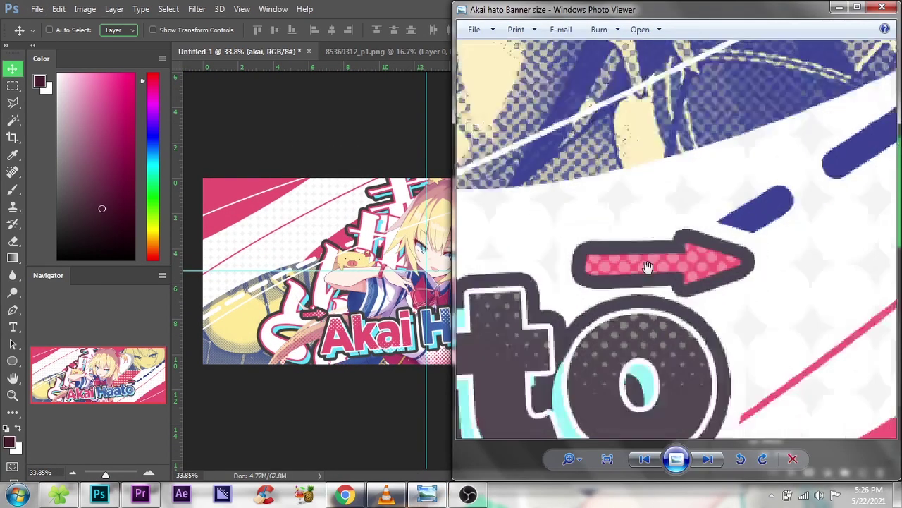
pyautogui.scroll(-3, 652, 272)
pyautogui.click(367, 6)
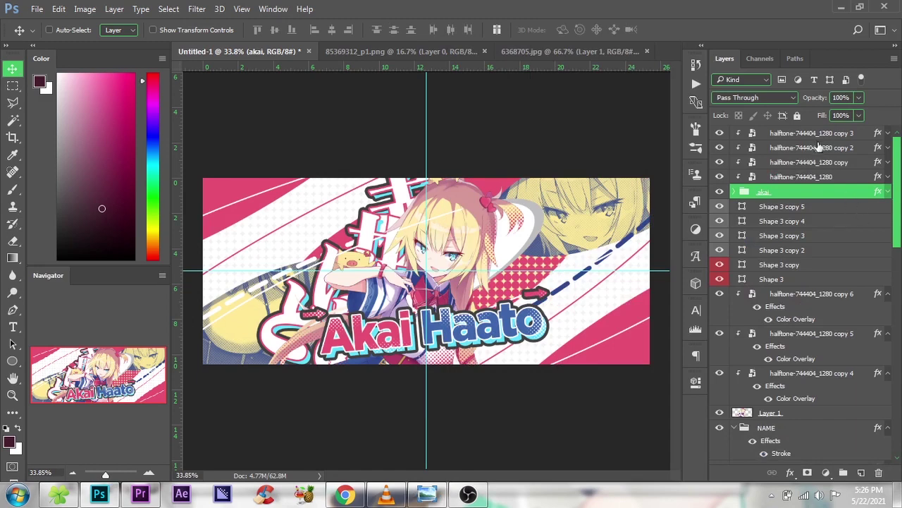
pyautogui.click(816, 134)
# Add a Color Lookup adjustment layer using the 3Strip.look preset.
pyautogui.click(827, 471)
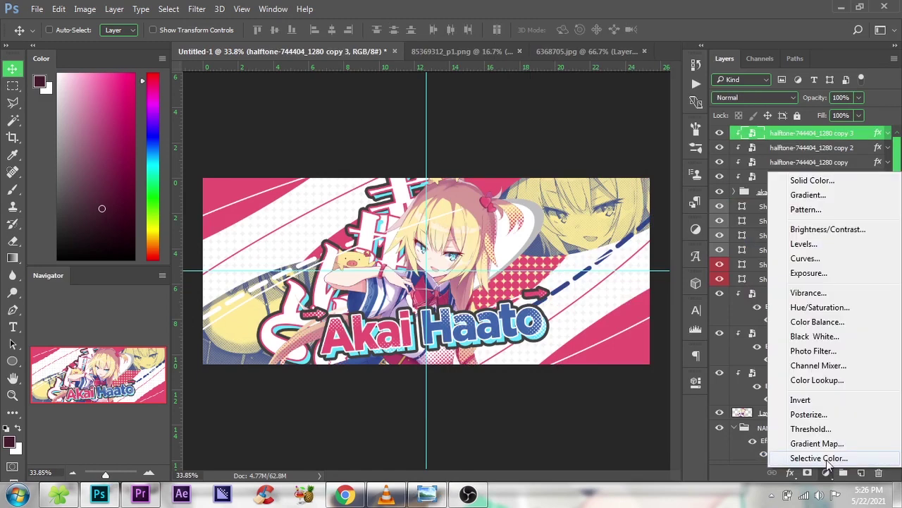
pyautogui.click(818, 380)
pyautogui.click(571, 279)
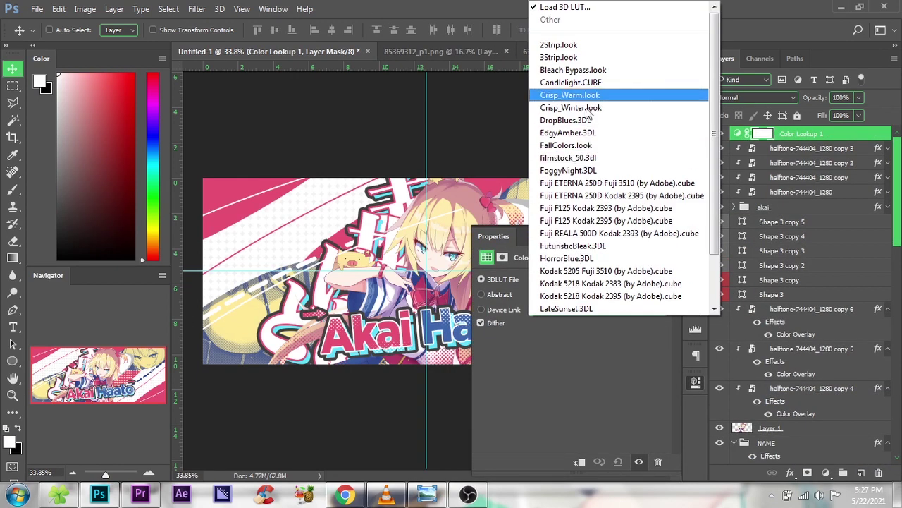
pyautogui.click(574, 60)
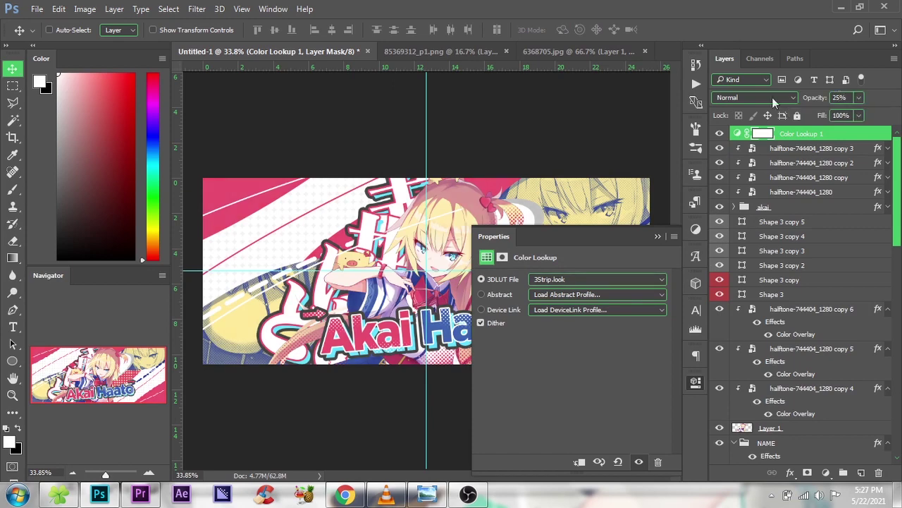
pyautogui.click(659, 237)
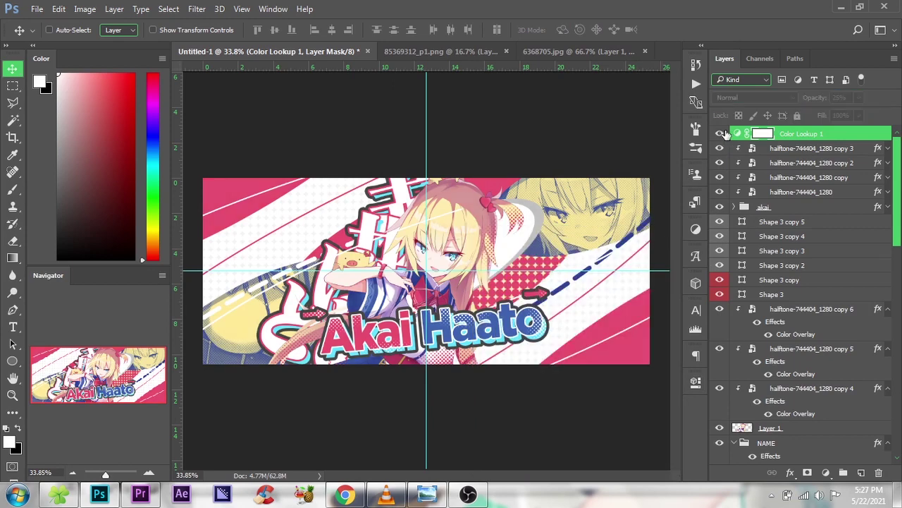
pyautogui.click(734, 134)
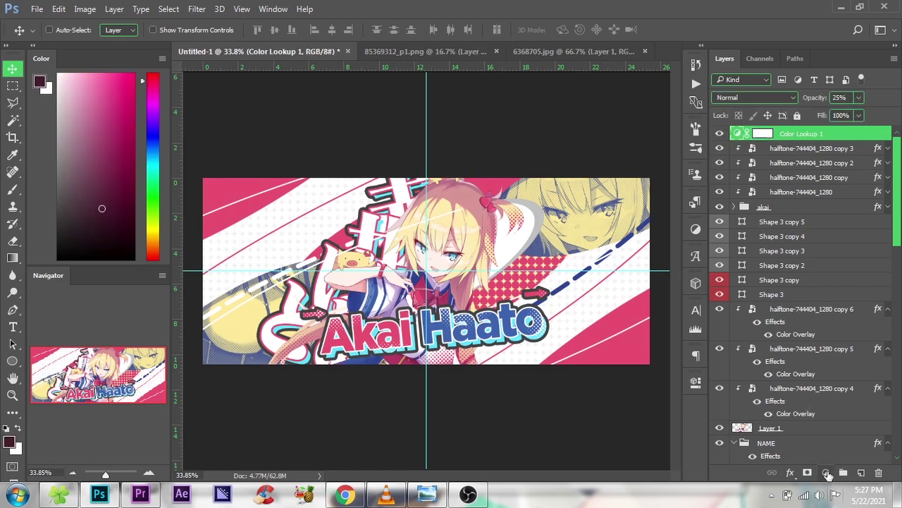
# Add a Vibrance adjustment layer with Vibrance set to -10.
pyautogui.click(827, 473)
pyautogui.click(803, 296)
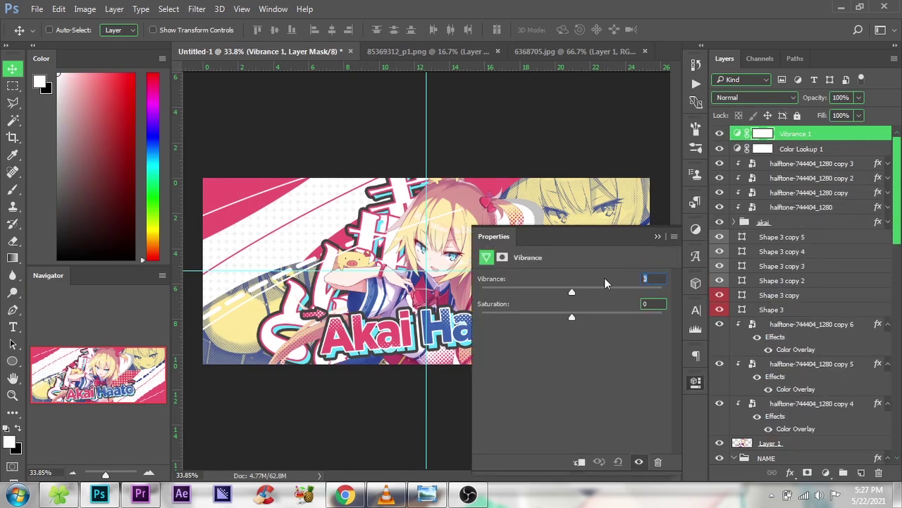
pyautogui.write('-10')
pyautogui.press('Return')
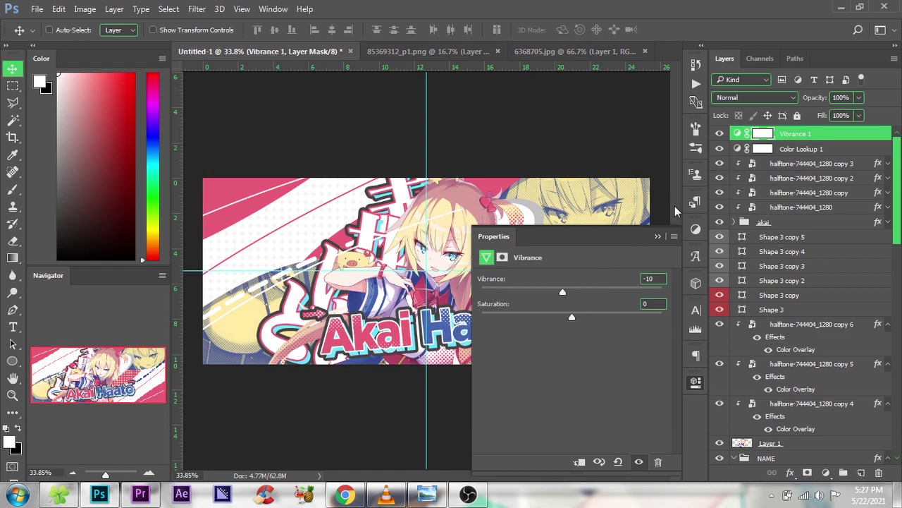
pyautogui.click(658, 237)
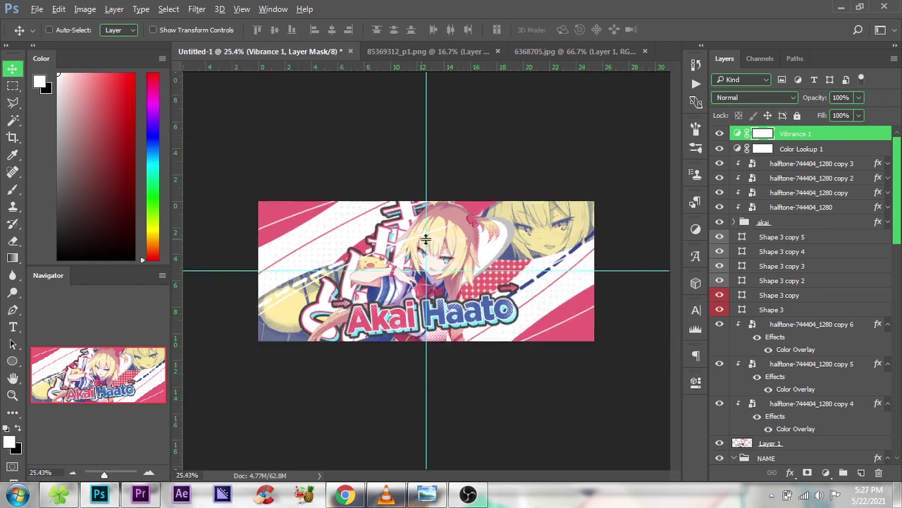
pyautogui.scroll(1, 435, 239)
pyautogui.scroll(-1, 437, 240)
# Move a halftone layer into the background stack, clip it, and keep its white overlay.
pyautogui.click(802, 166)
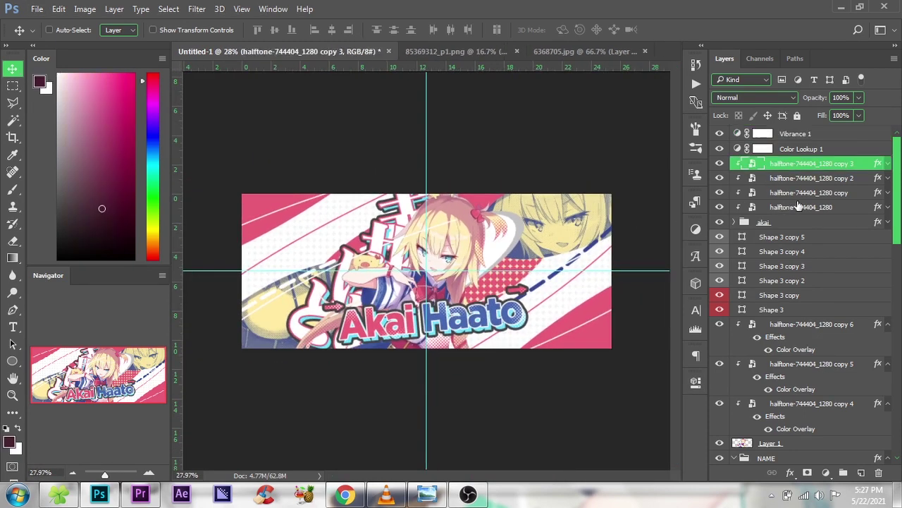
pyautogui.moveTo(846, 164); pyautogui.dragTo(839, 488)
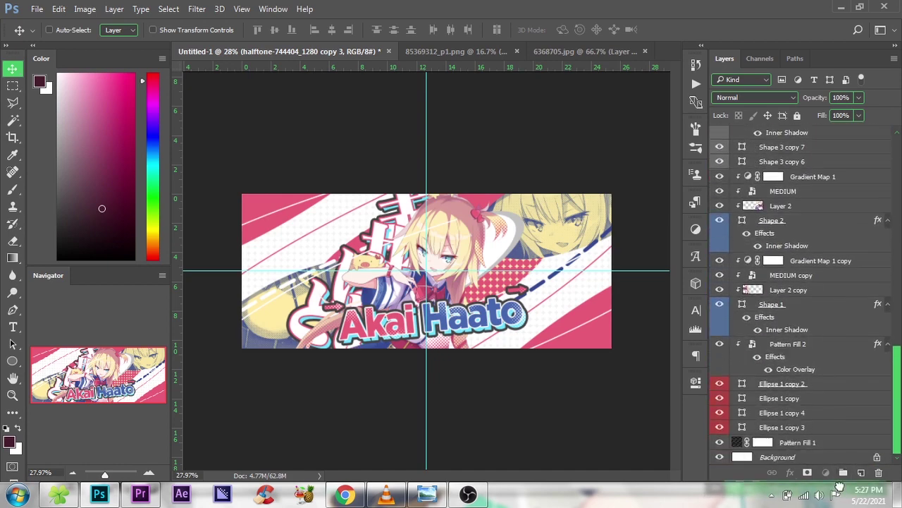
pyautogui.moveTo(839, 488)
pyautogui.mouseDown()
pyautogui.moveTo(839, 389)
pyautogui.moveTo(836, 399)
pyautogui.mouseUp()
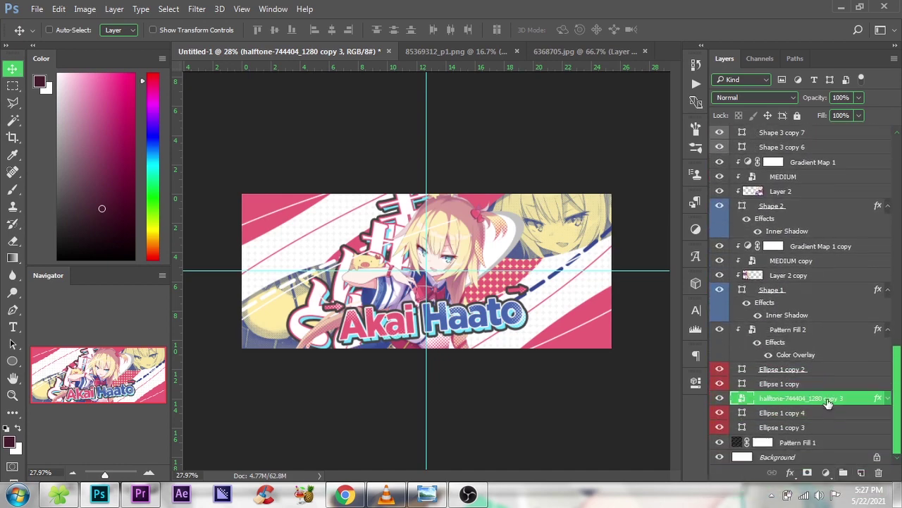
pyautogui.rightClick(835, 398)
pyautogui.click(591, 348)
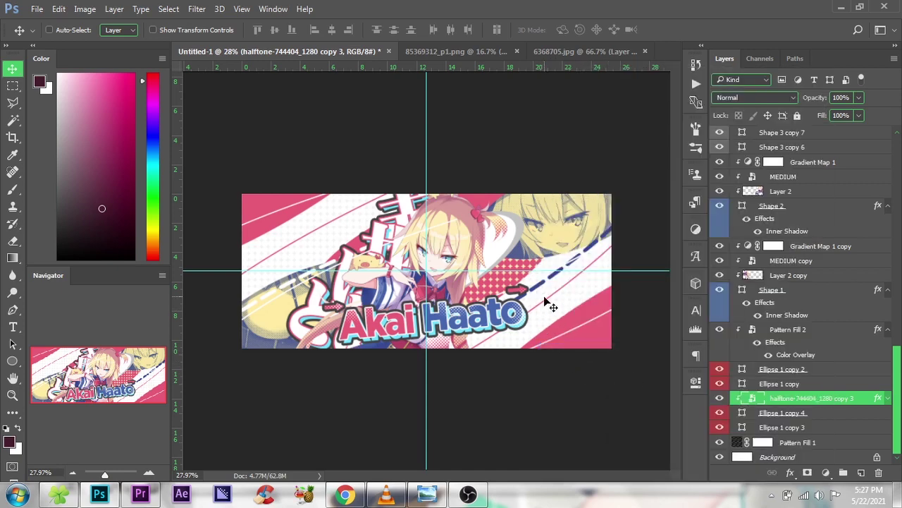
pyautogui.moveTo(547, 302); pyautogui.dragTo(675, 310)
pyautogui.moveTo(551, 365); pyautogui.dragTo(634, 329)
pyautogui.click(888, 399)
pyautogui.doubleClick(786, 424)
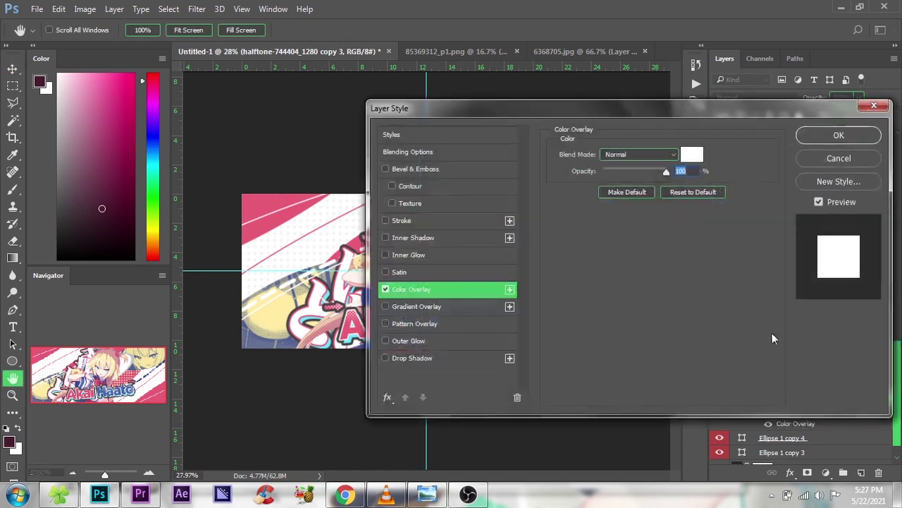
pyautogui.click(836, 137)
# Scale and reposition the halftone dots toward the upper-left of the banner.
pyautogui.hotkey('ctrl', 't')
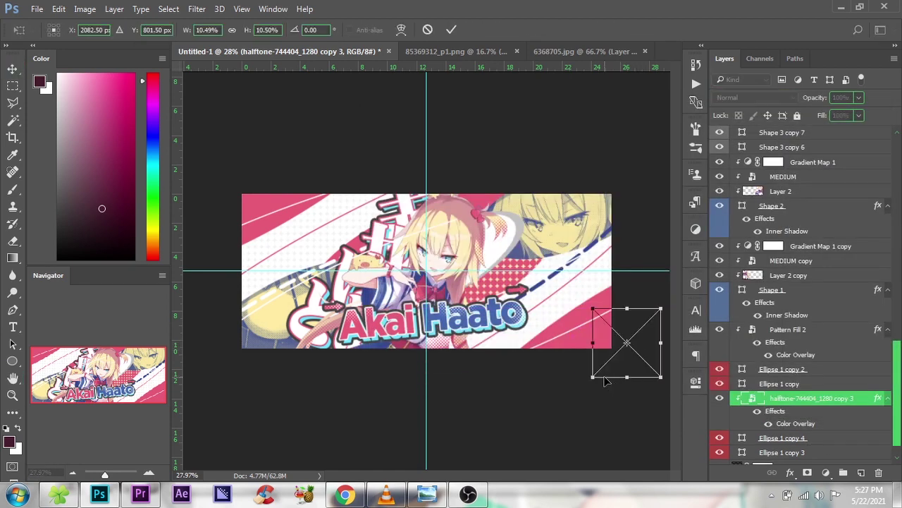
pyautogui.moveTo(633, 360); pyautogui.dragTo(282, 183)
pyautogui.click(454, 30)
pyautogui.hotkey('ctrl', 't')
pyautogui.moveTo(331, 222)
pyautogui.mouseDown()
pyautogui.moveTo(341, 232)
pyautogui.moveTo(346, 224)
pyautogui.mouseUp()
pyautogui.click(453, 29)
pyautogui.moveTo(341, 170)
pyautogui.mouseDown()
pyautogui.moveTo(340, 204)
pyautogui.moveTo(315, 246)
pyautogui.mouseUp()
# Duplicate the halftone dots, clip the new copy, and place it on the banner.
pyautogui.hotkey('ctrl', 'j')
pyautogui.hotkey('ctrl', 'j')
pyautogui.hotkey('ctrl', 'j')
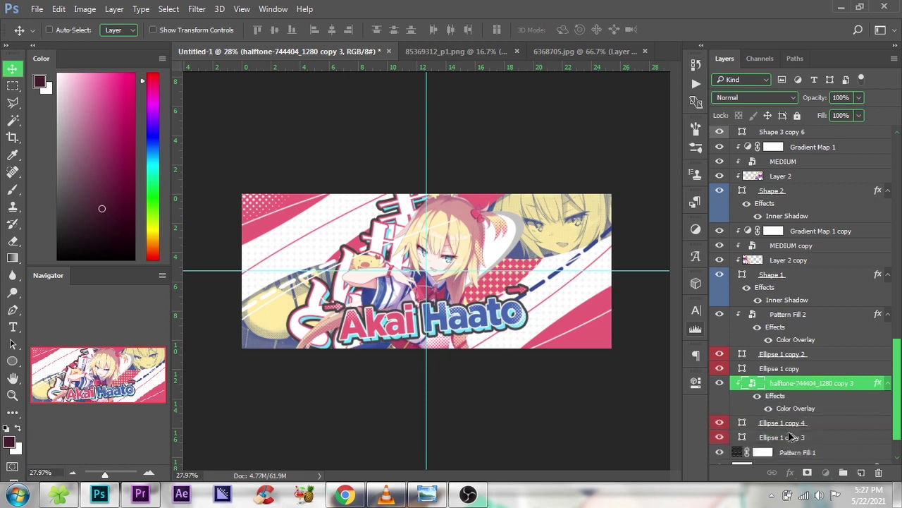
pyautogui.hotkey('ctrl', 'j')
pyautogui.rightClick(811, 431)
pyautogui.click(664, 292)
pyautogui.moveTo(593, 295)
pyautogui.mouseDown()
pyautogui.moveTo(612, 366)
pyautogui.moveTo(623, 311)
pyautogui.moveTo(621, 319)
pyautogui.mouseUp()
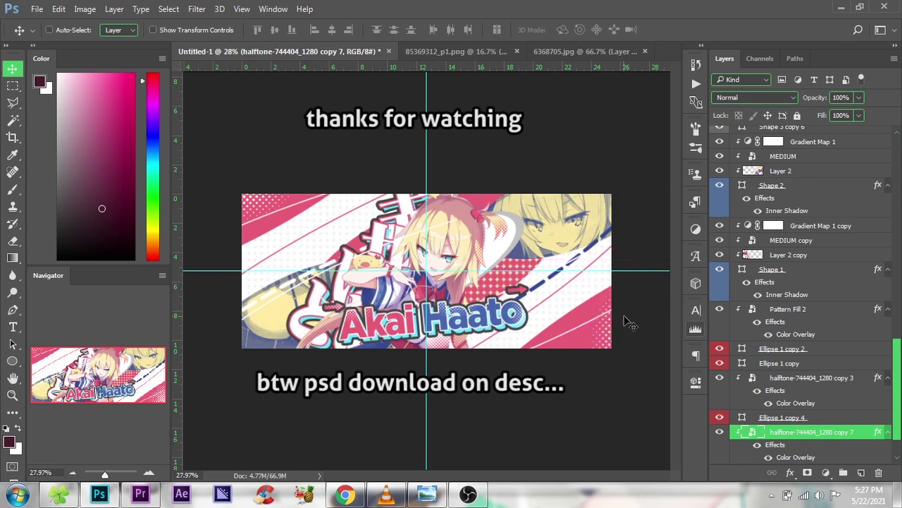
pyautogui.scroll(1, 428, 272)
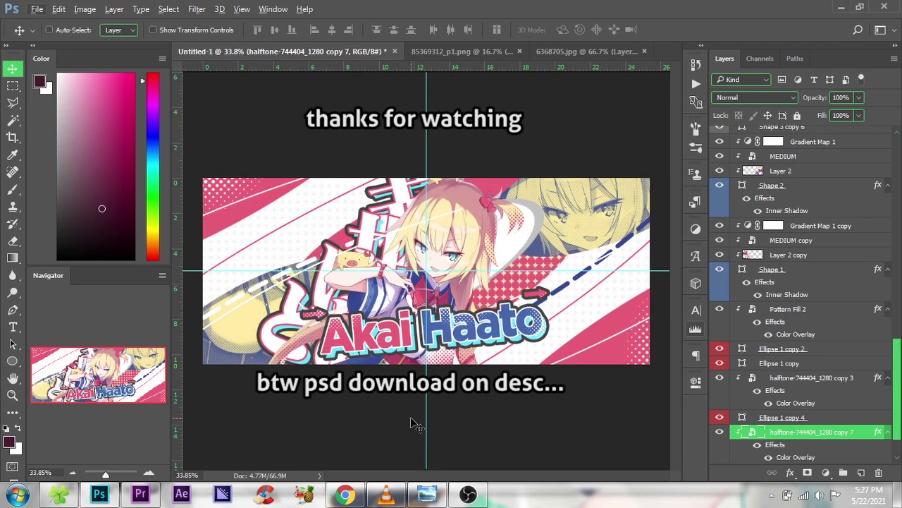